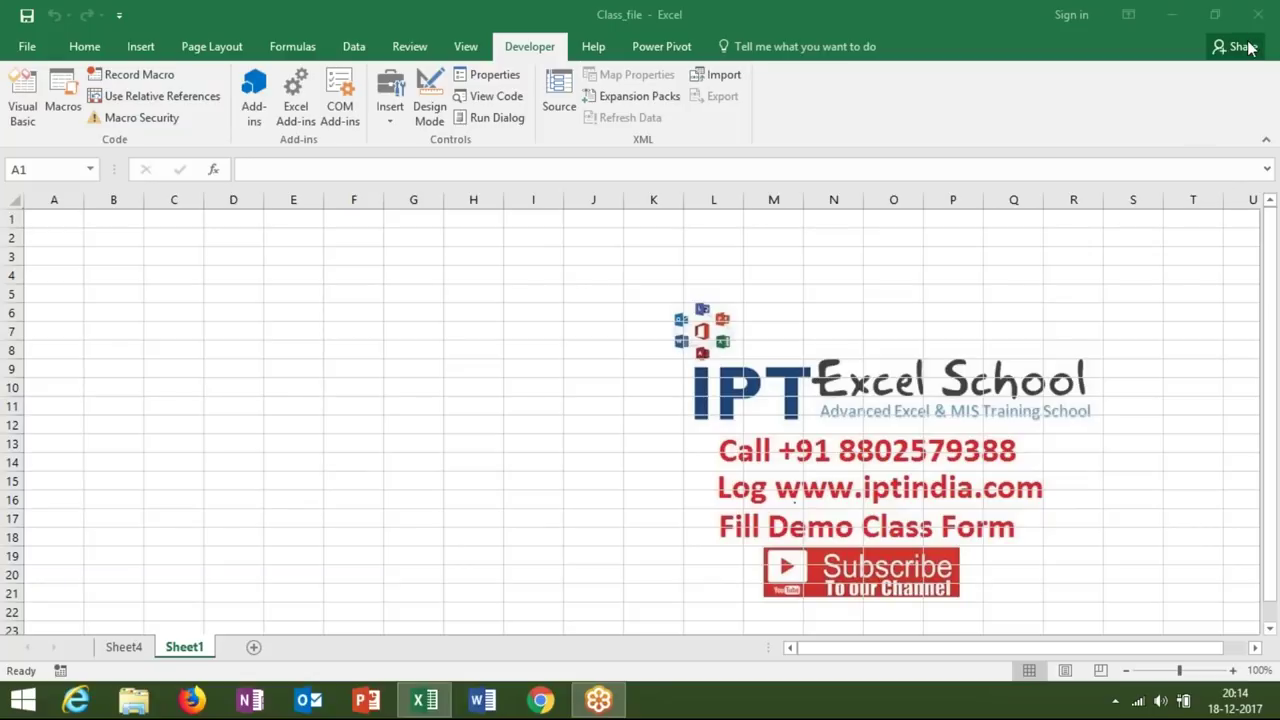
Copy cell B4, paste it as a linked picture, then delete that picture.
click(105, 46)
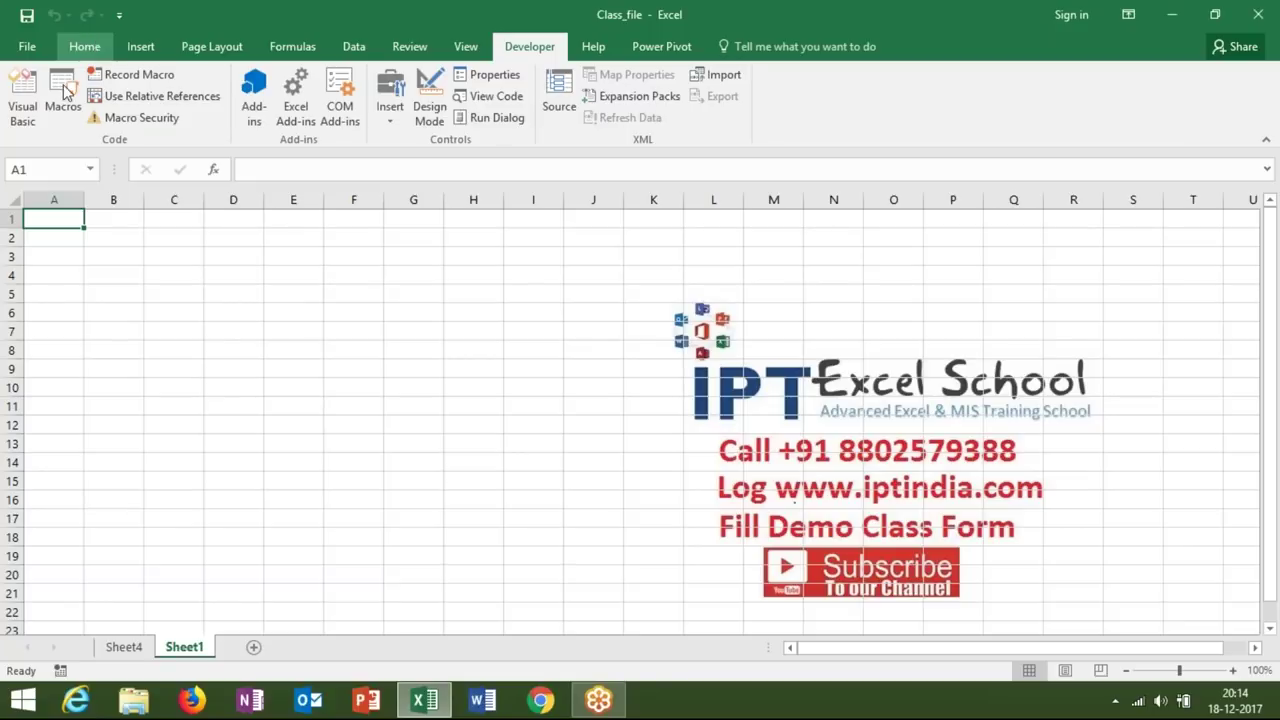
click(84, 46)
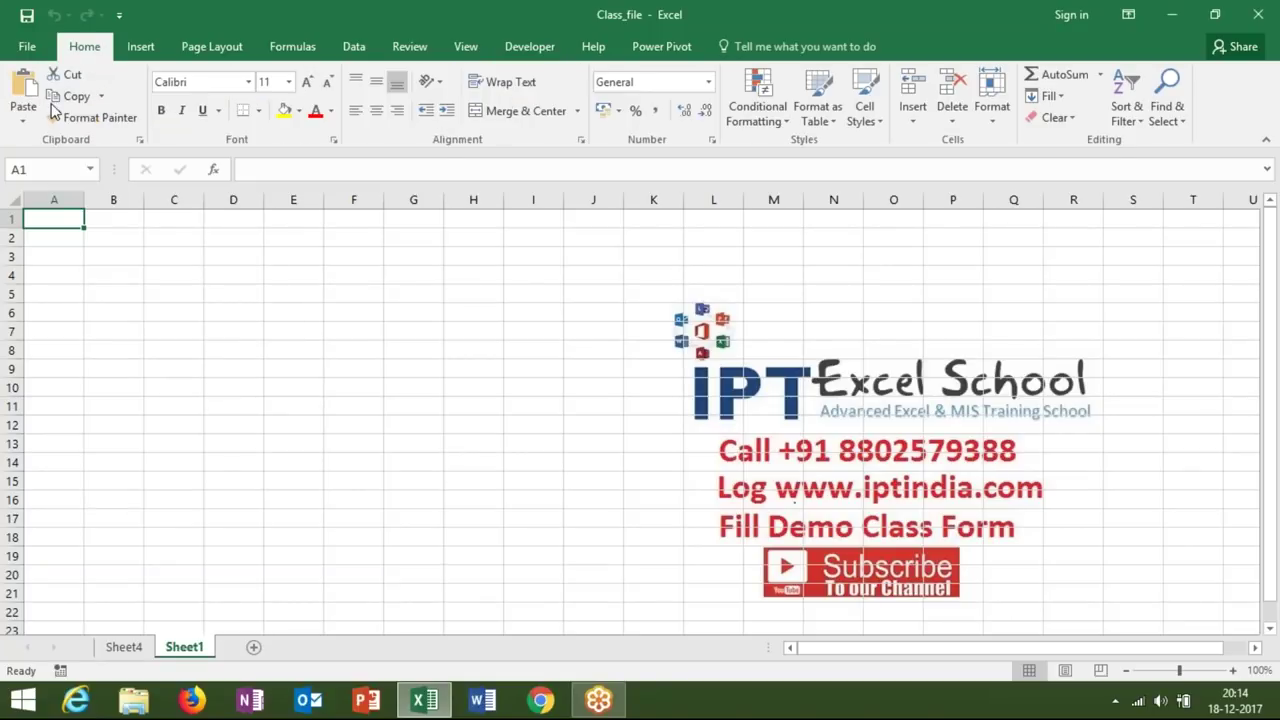
click(24, 124)
click(141, 273)
click(141, 273)
text(C)
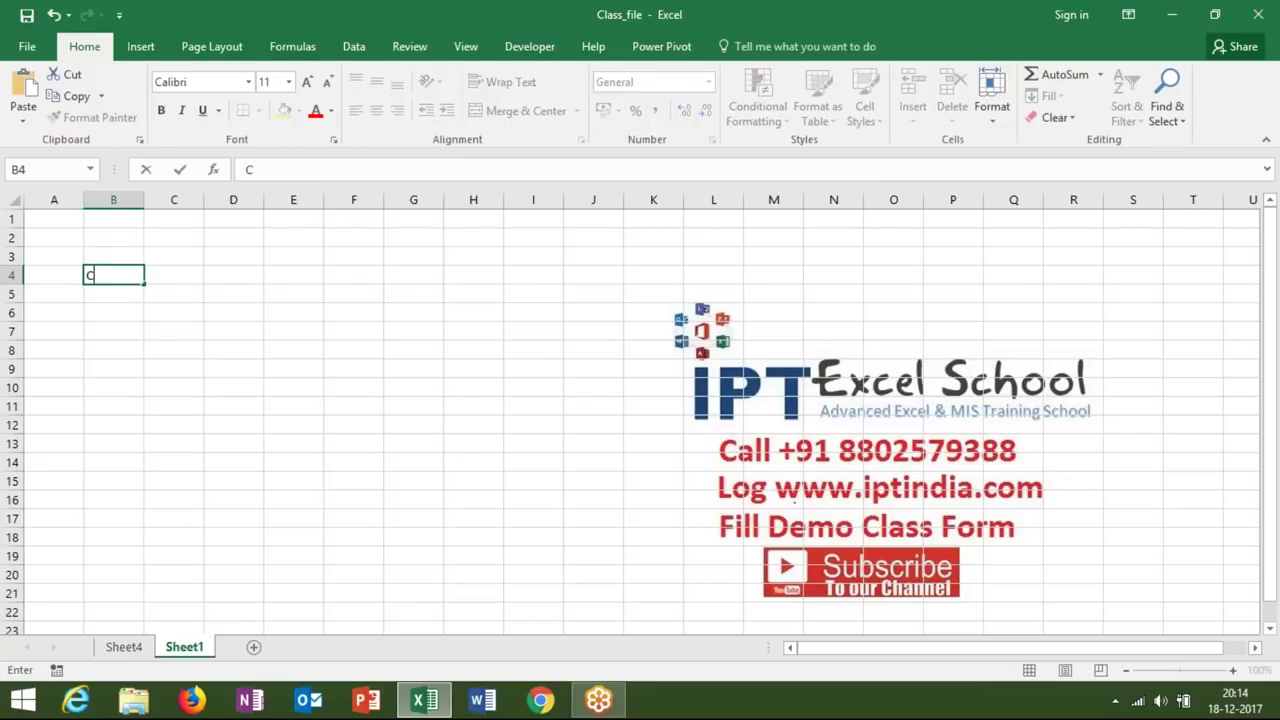
key(Escape)
key(ctrl+c)
click(23, 122)
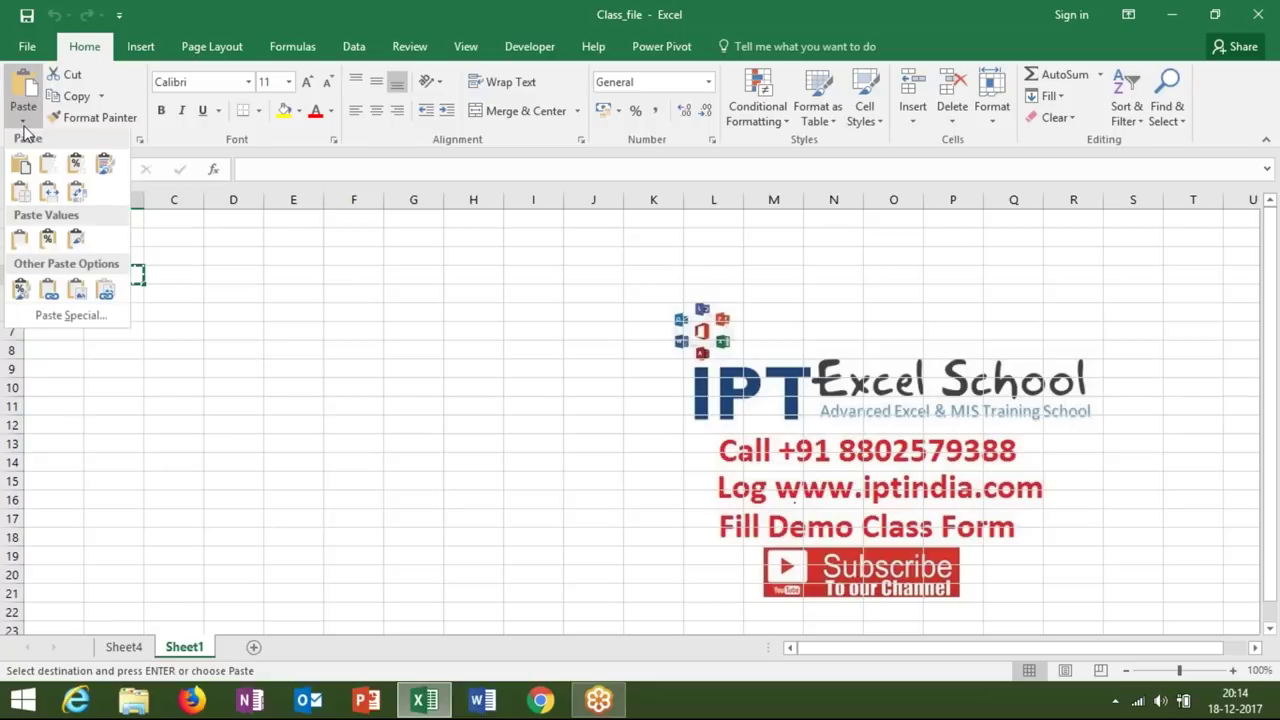
click(113, 299)
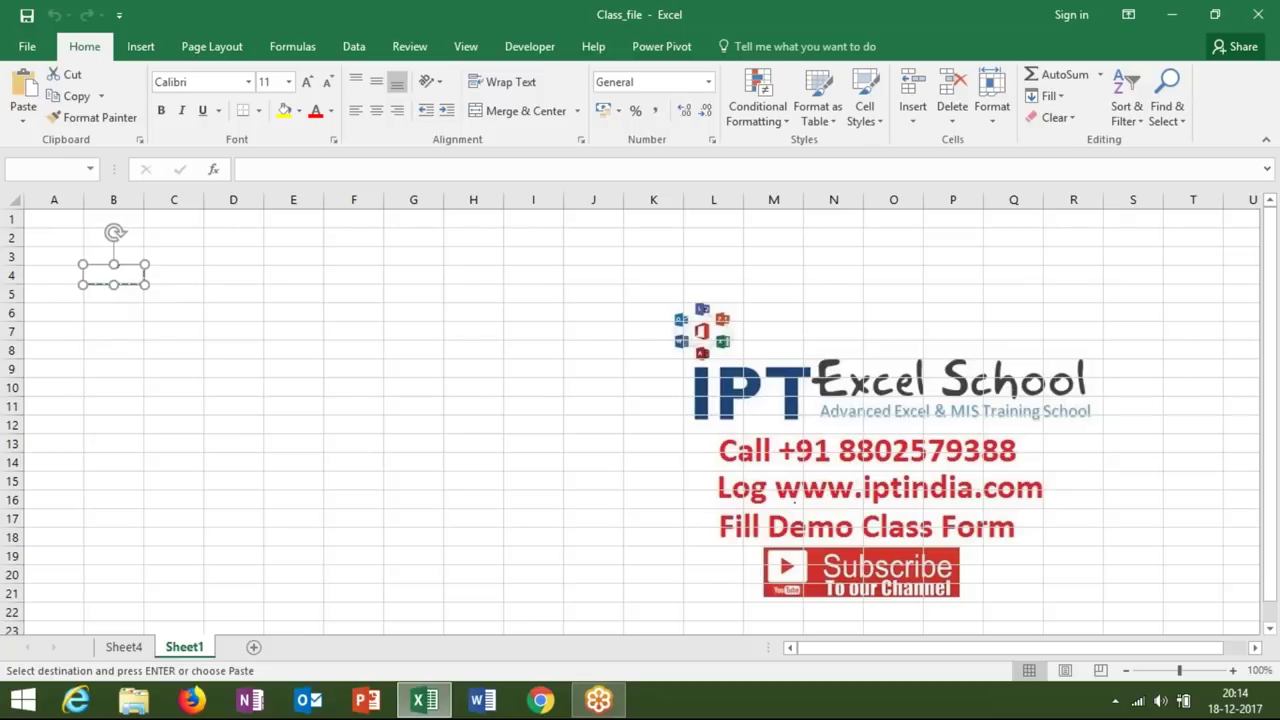
key(Delete)
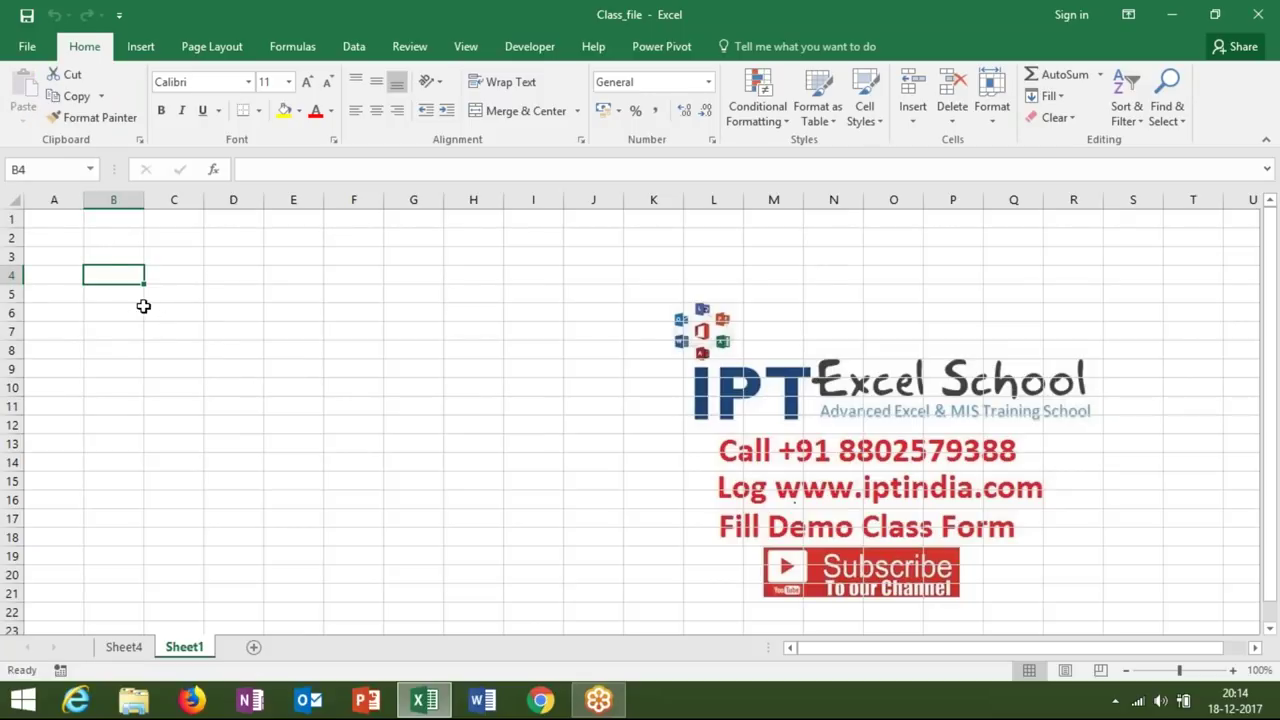
Enter Month and Sales headers in A4:B4 and fill Jan through Jul down A5:A11.
click(124, 648)
click(185, 649)
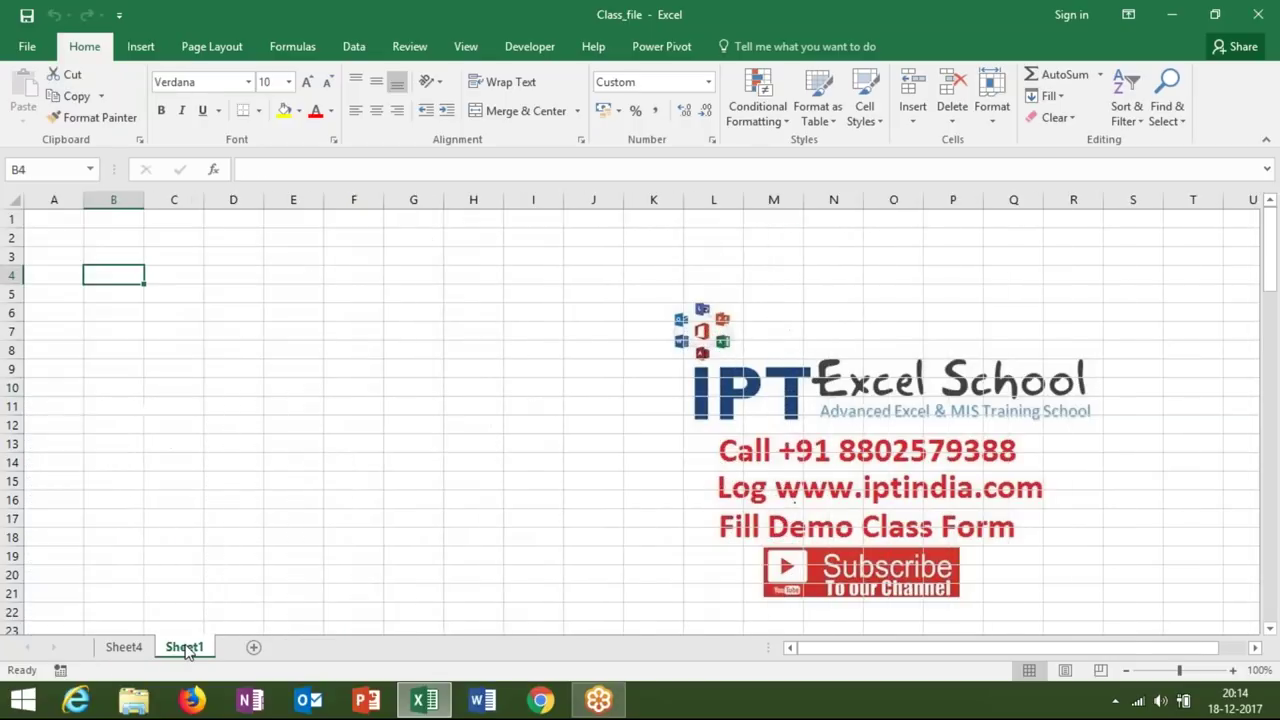
click(72, 277)
text(Month)
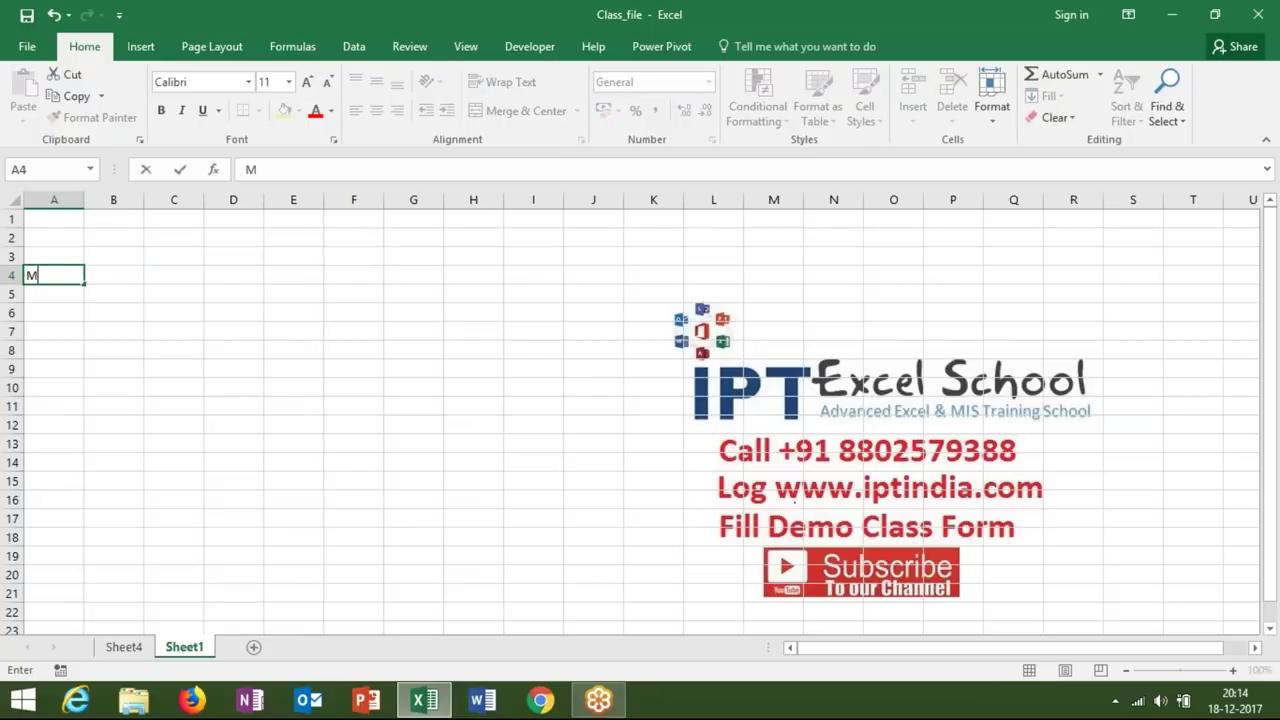
key(Tab)
text(Sales)
key(Return)
text(Jan)
key(ctrl+Return)
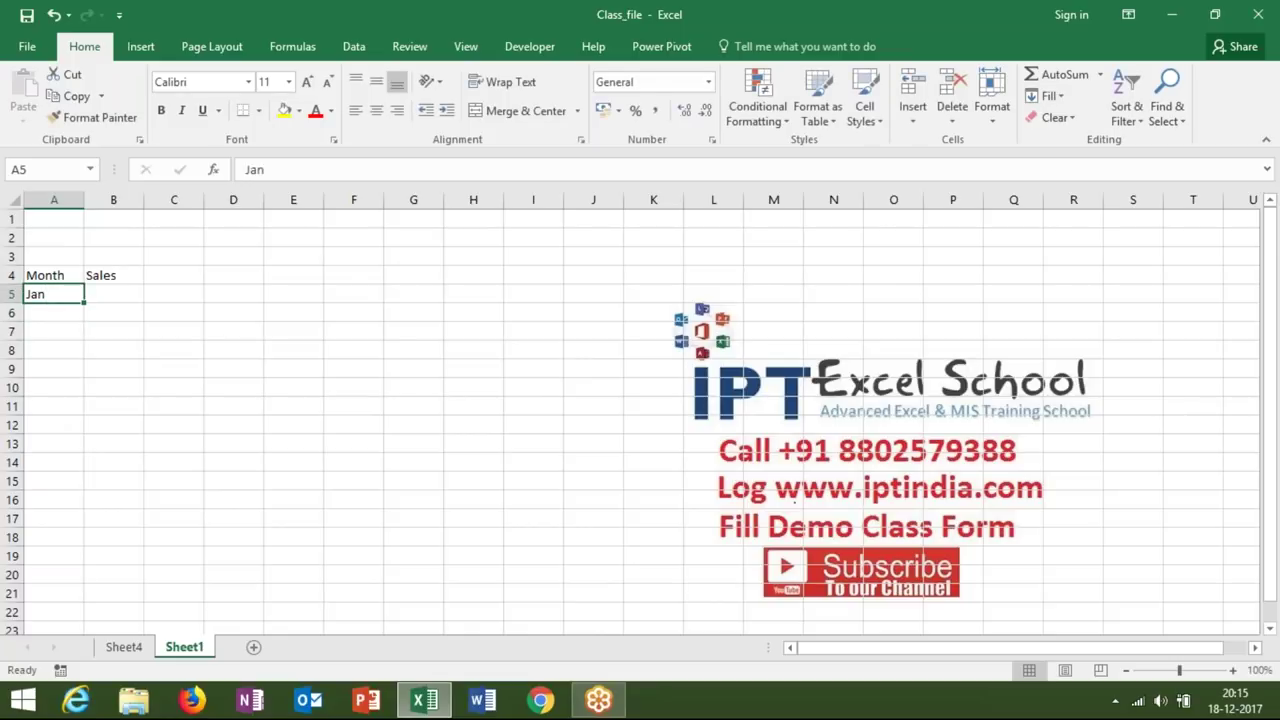
drag(85, 303, 94, 425)
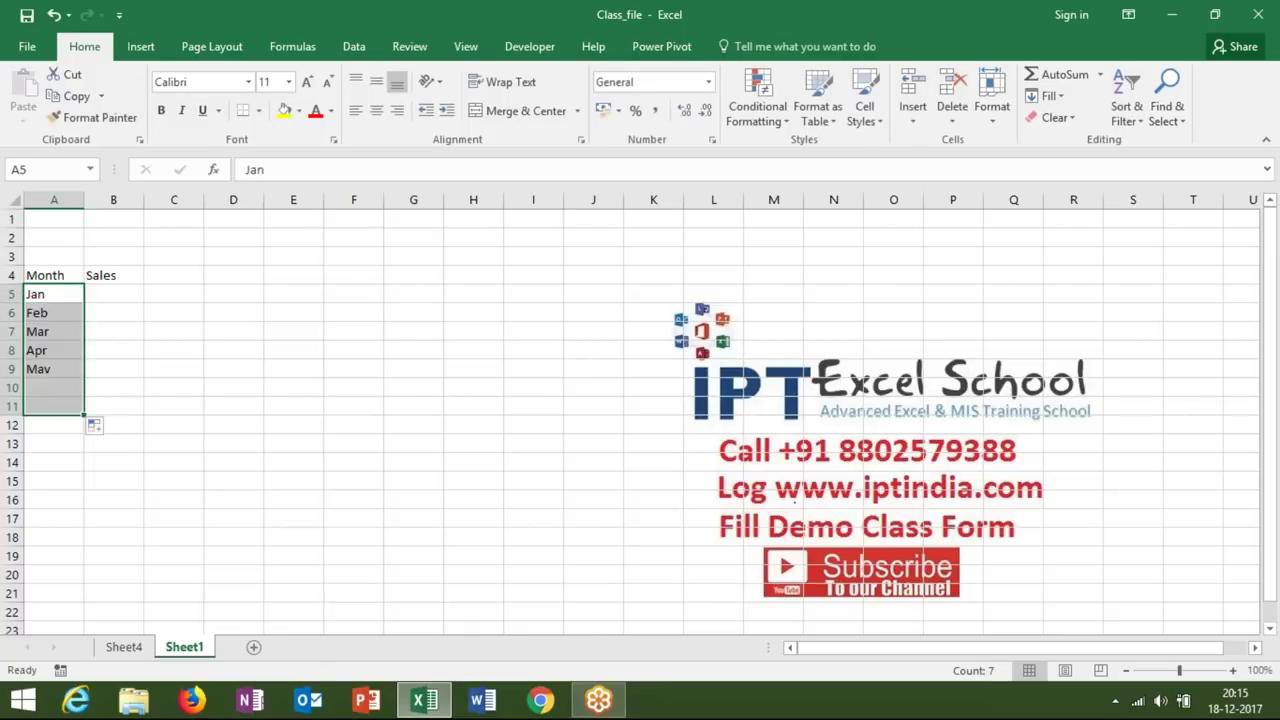
Enter the sales values 85, 63, 52, 36, 63, 52, 25 in B5:B11.
click(114, 297)
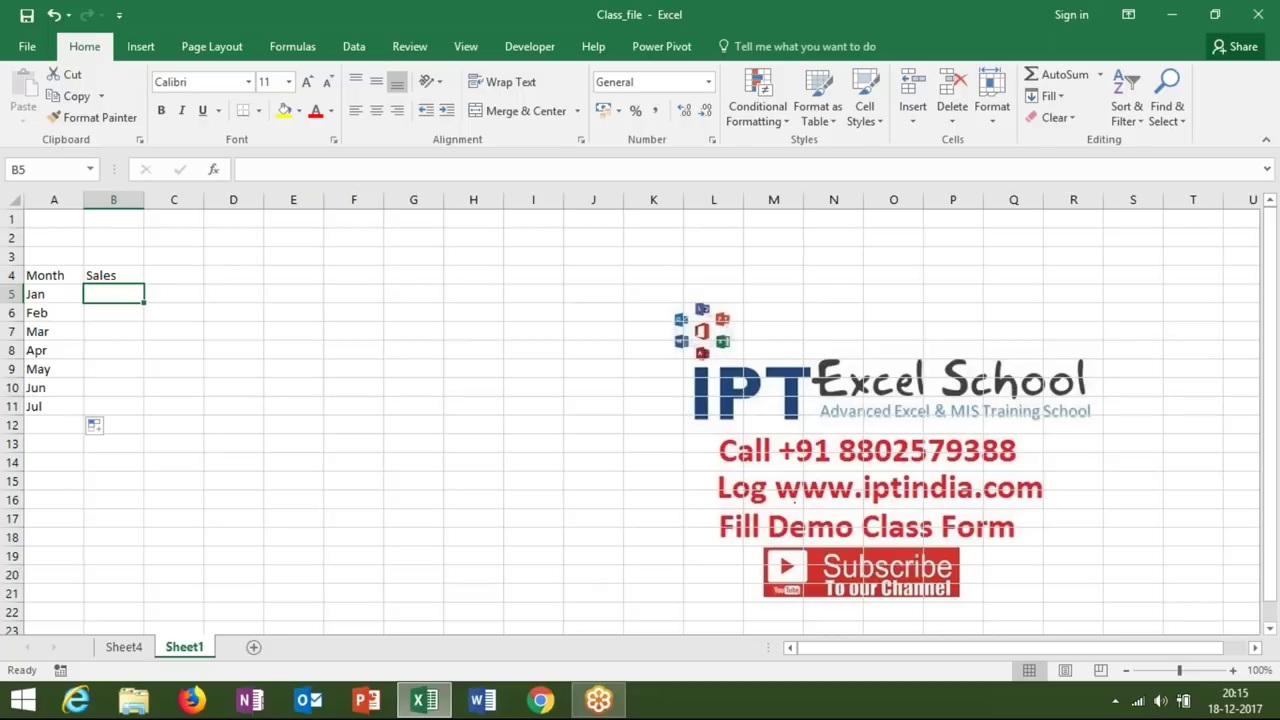
text(85)
key(Return)
text(6)
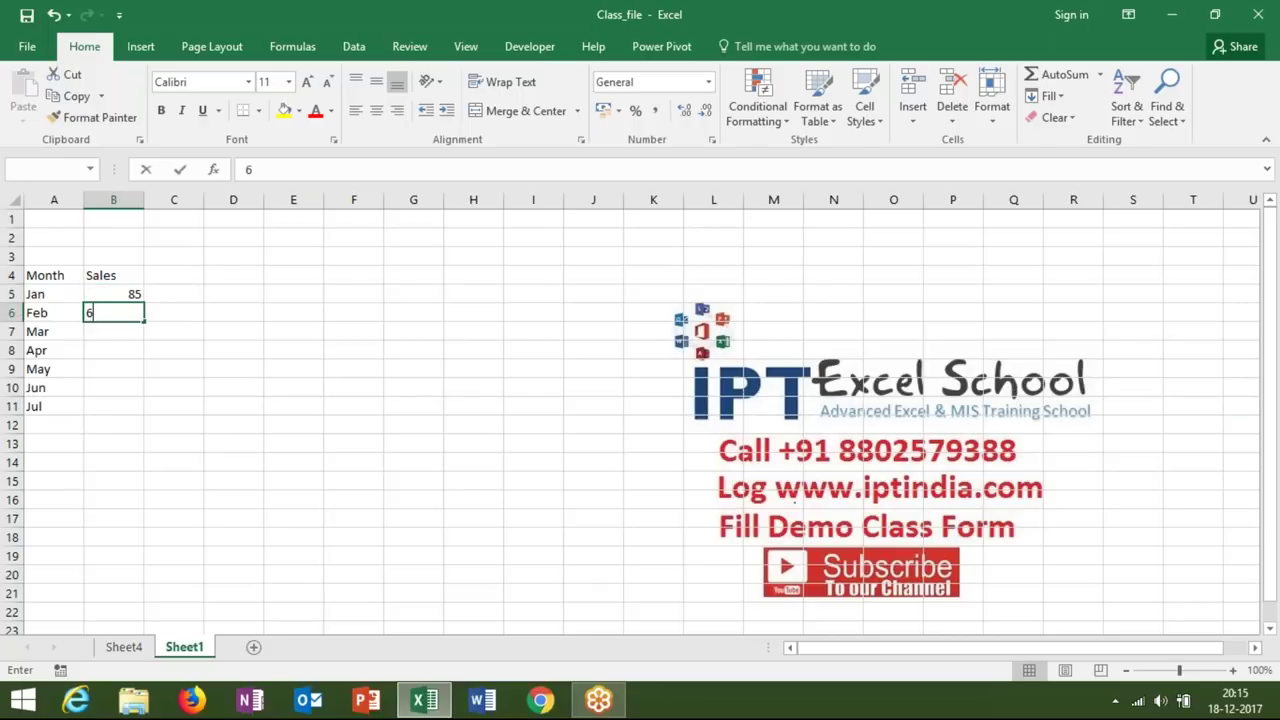
text(3)
key(Return)
text(52)
key(Return)
text(36)
key(Return)
text(633)
key(BackSpace)
key(Return)
text(52)
key(Return)
text(25)
key(Return)
Insert a 2-D clustered column chart of A4:B11, shrink it and place it over columns C–H.
click(66, 280)
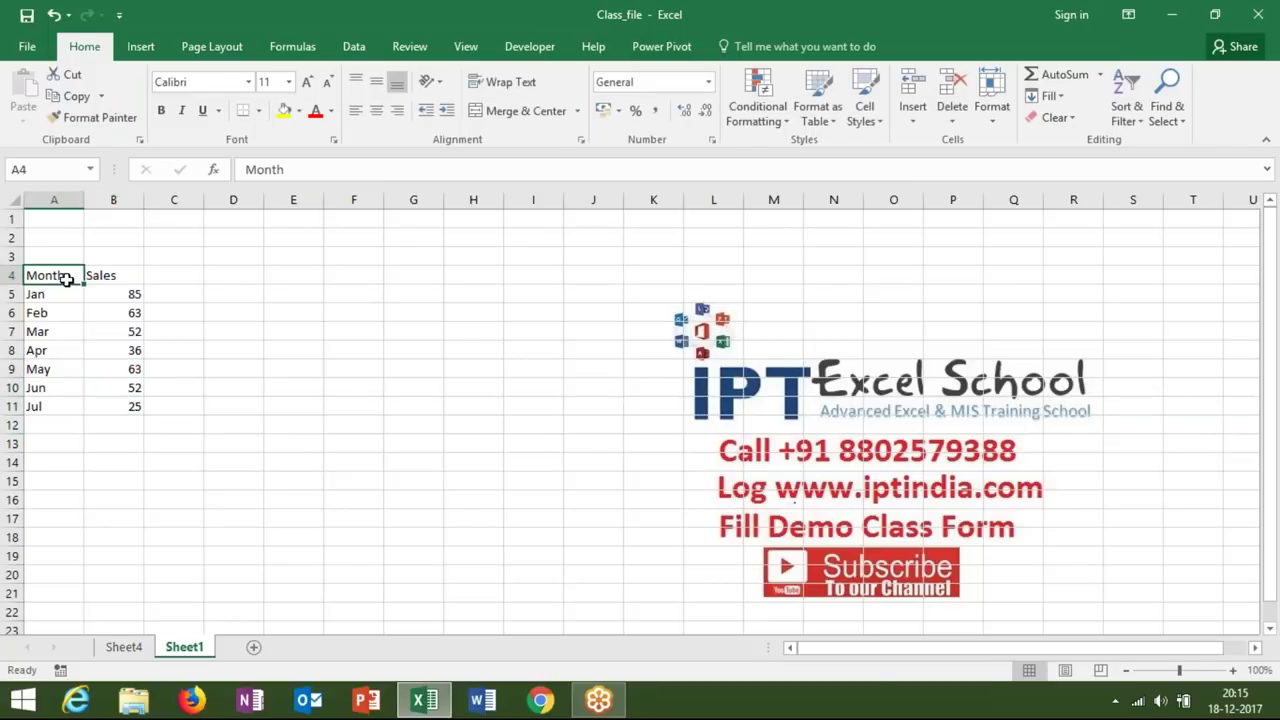
drag(66, 280, 114, 405)
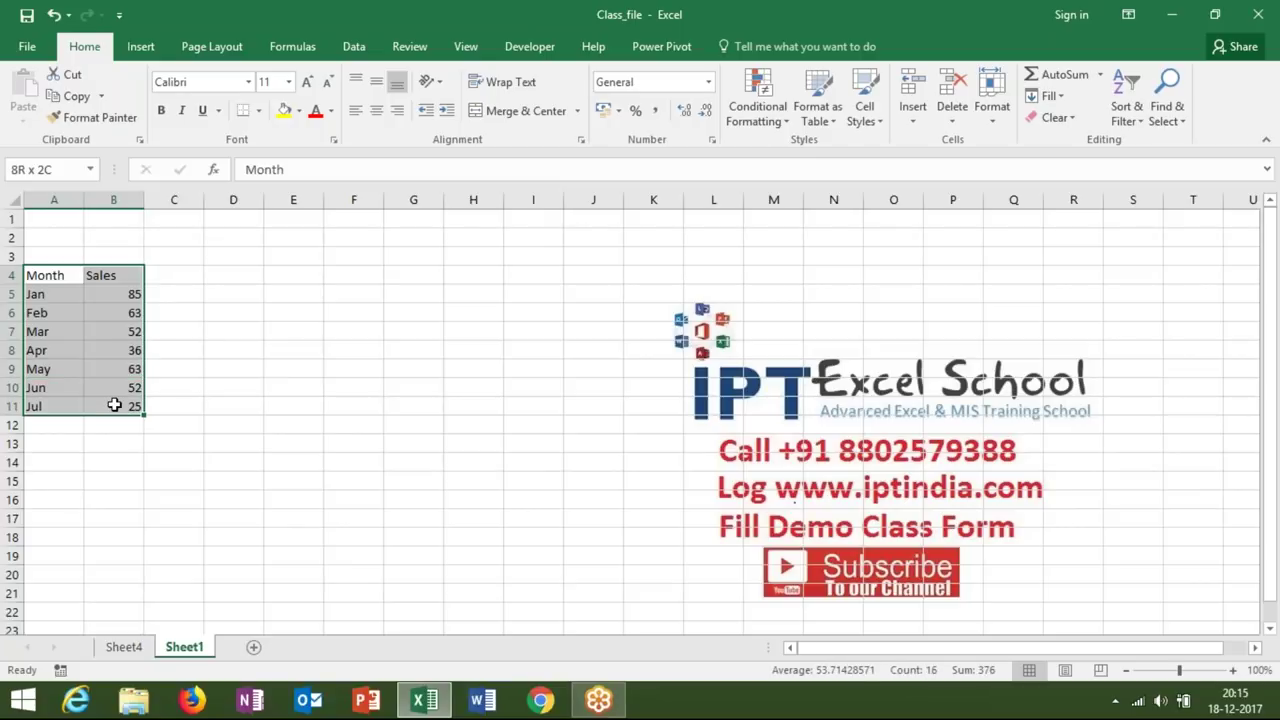
click(140, 47)
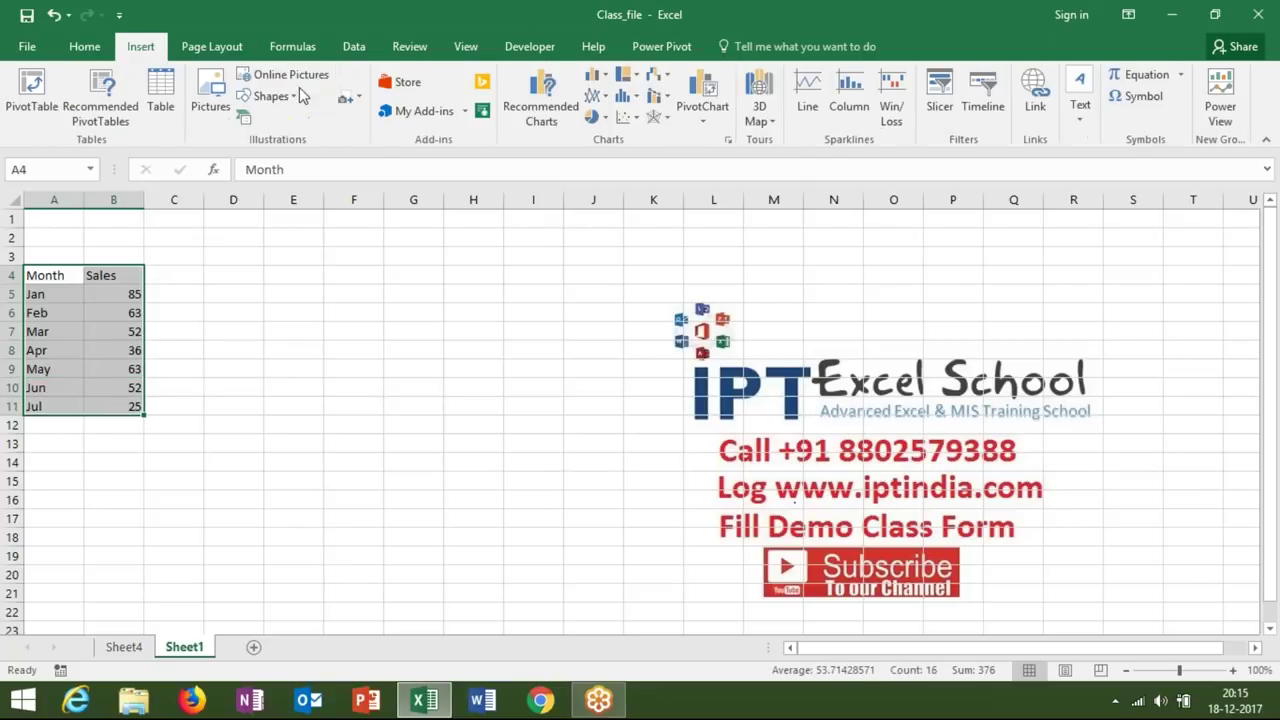
click(606, 80)
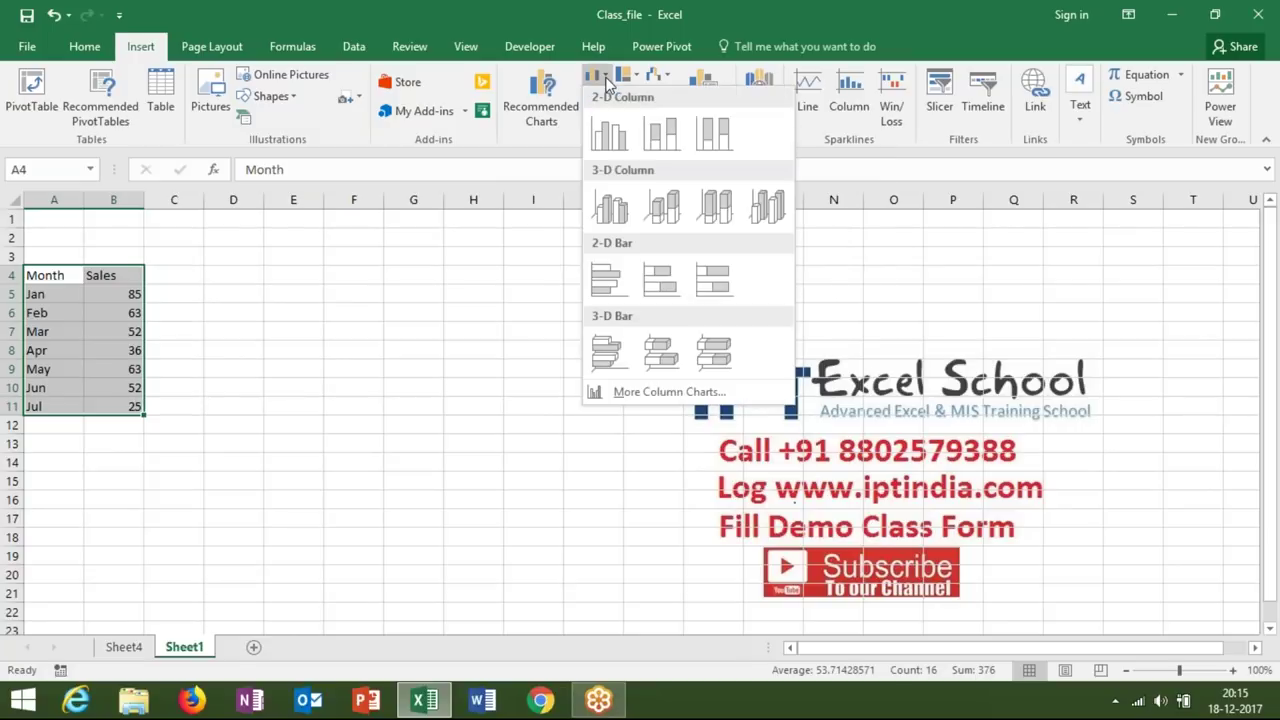
click(612, 138)
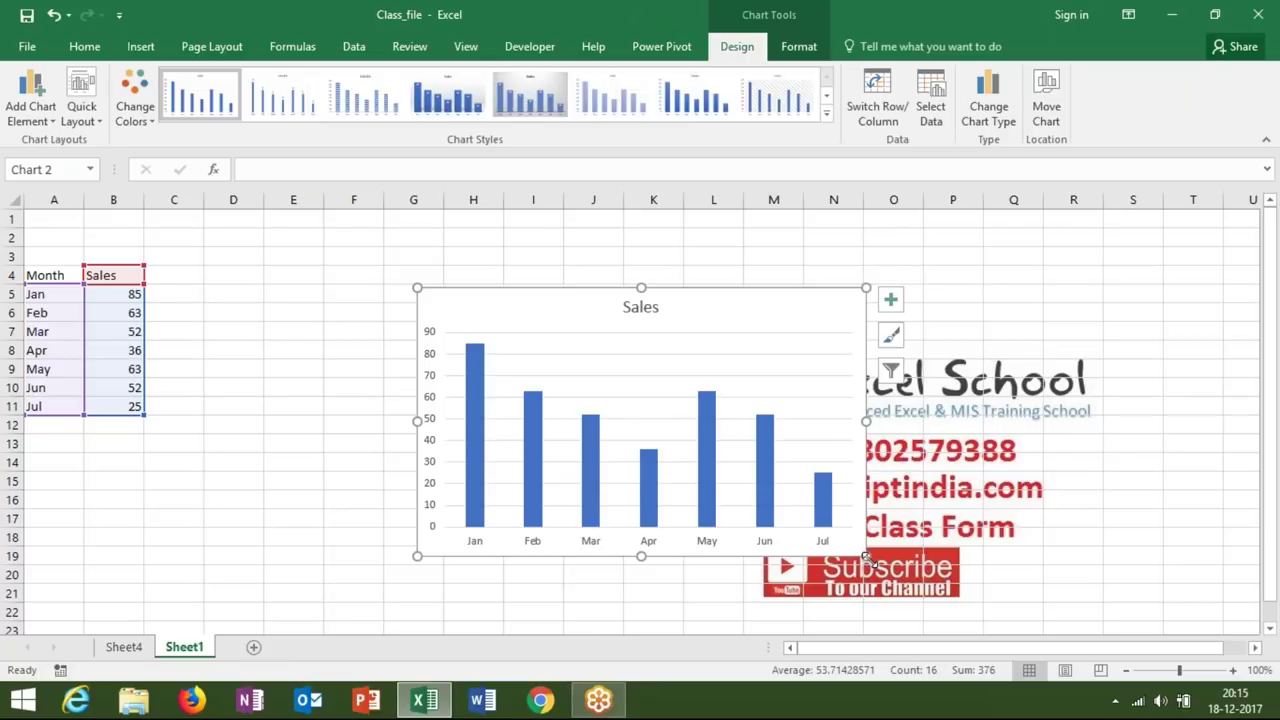
drag(867, 557, 729, 445)
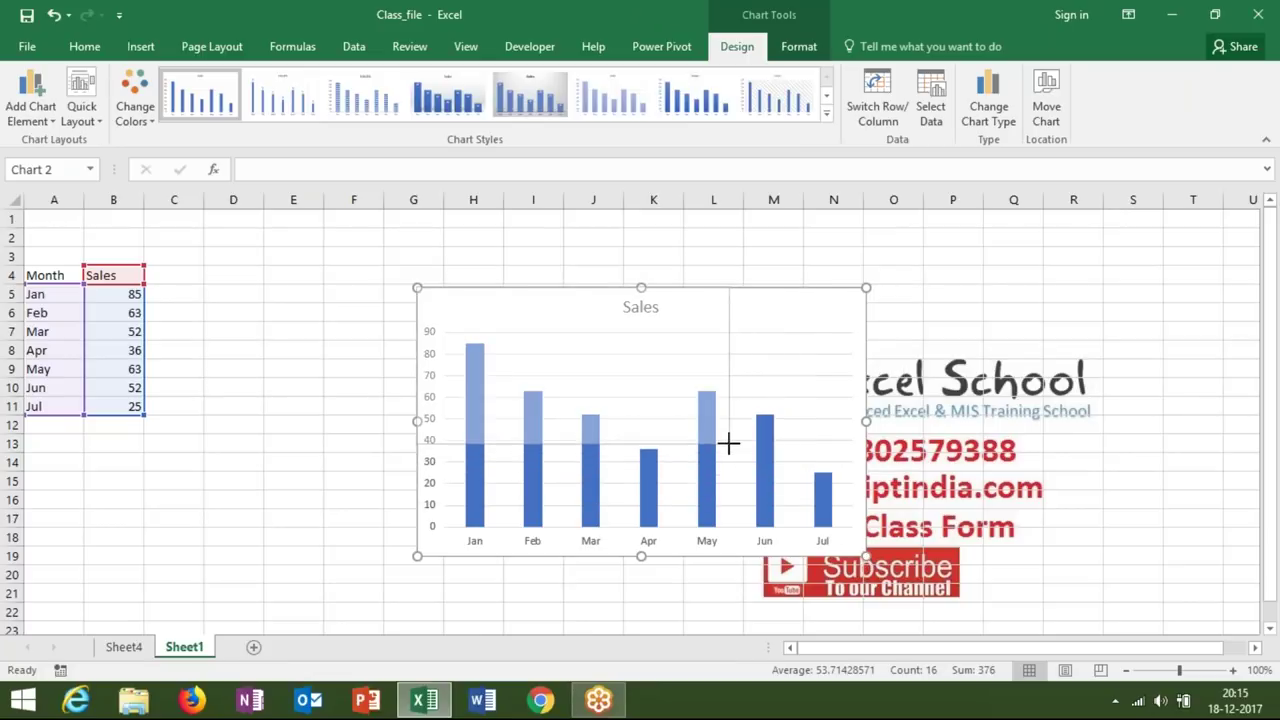
drag(531, 297, 276, 275)
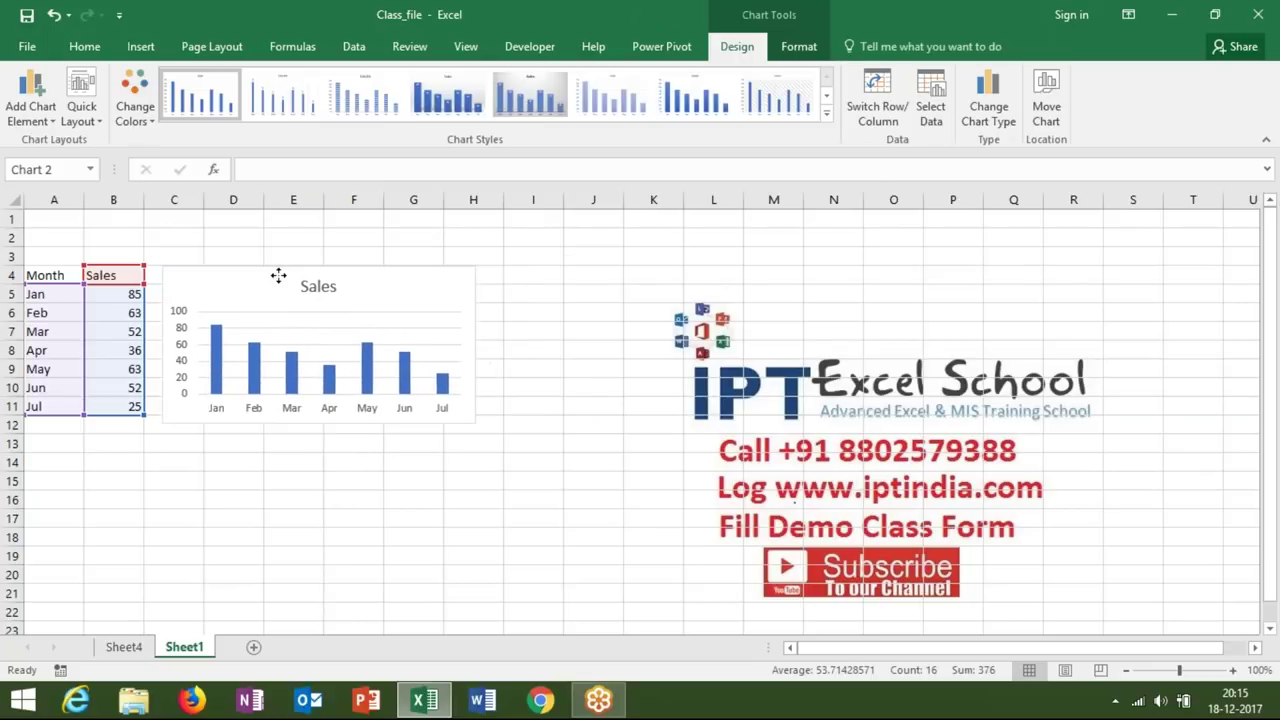
click(112, 482)
Enter SO and Sales headers in A15:B15 and fill salesperson names down A16:A22.
click(54, 481)
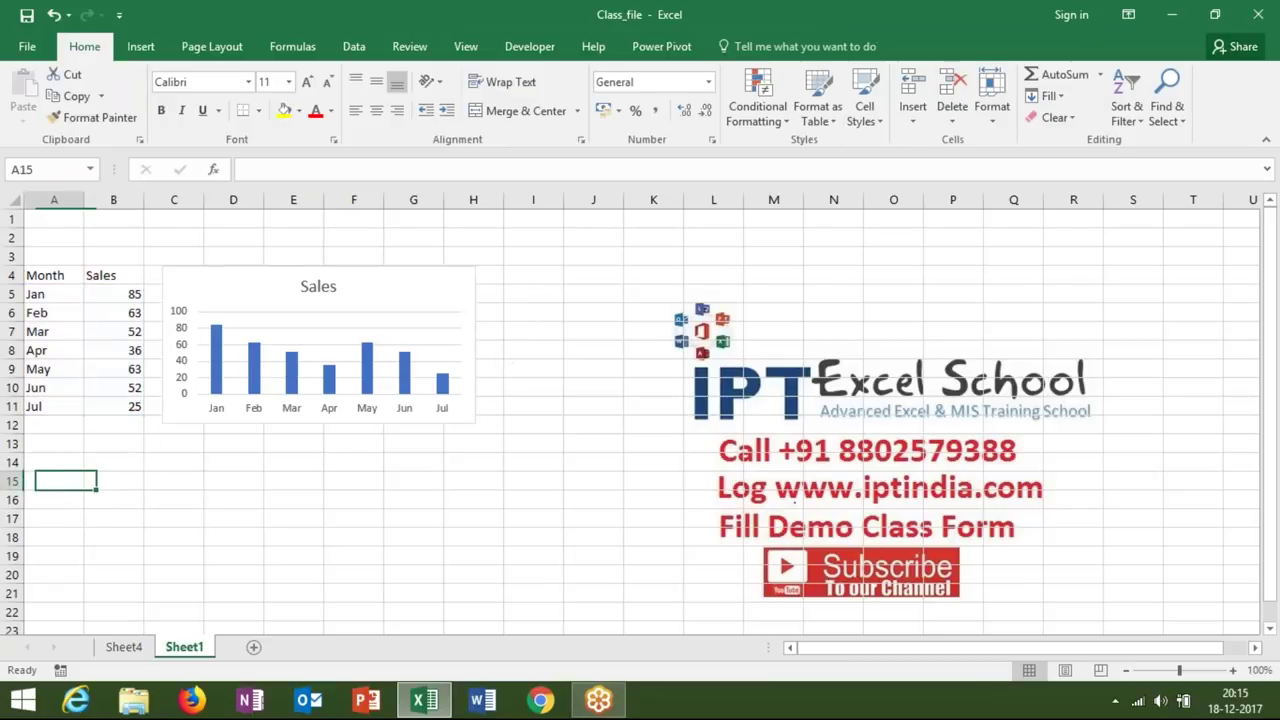
text(S)
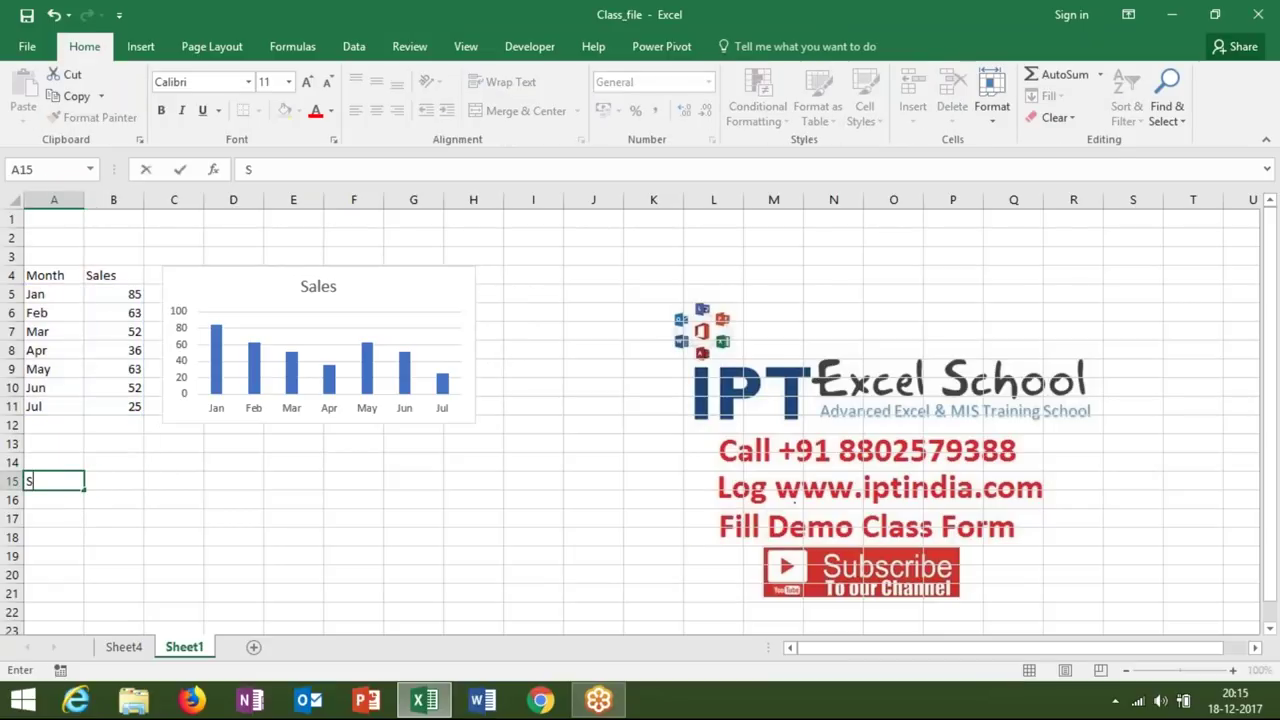
text(O)
key(Tab)
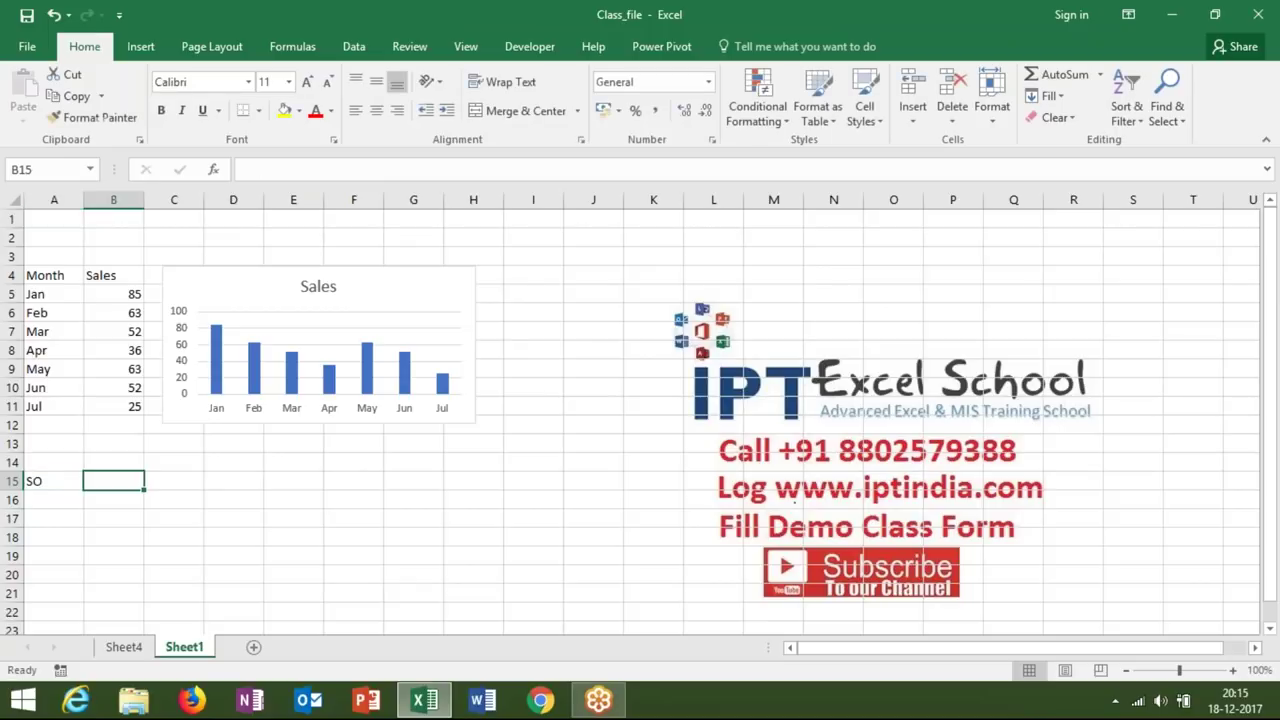
text(Sales)
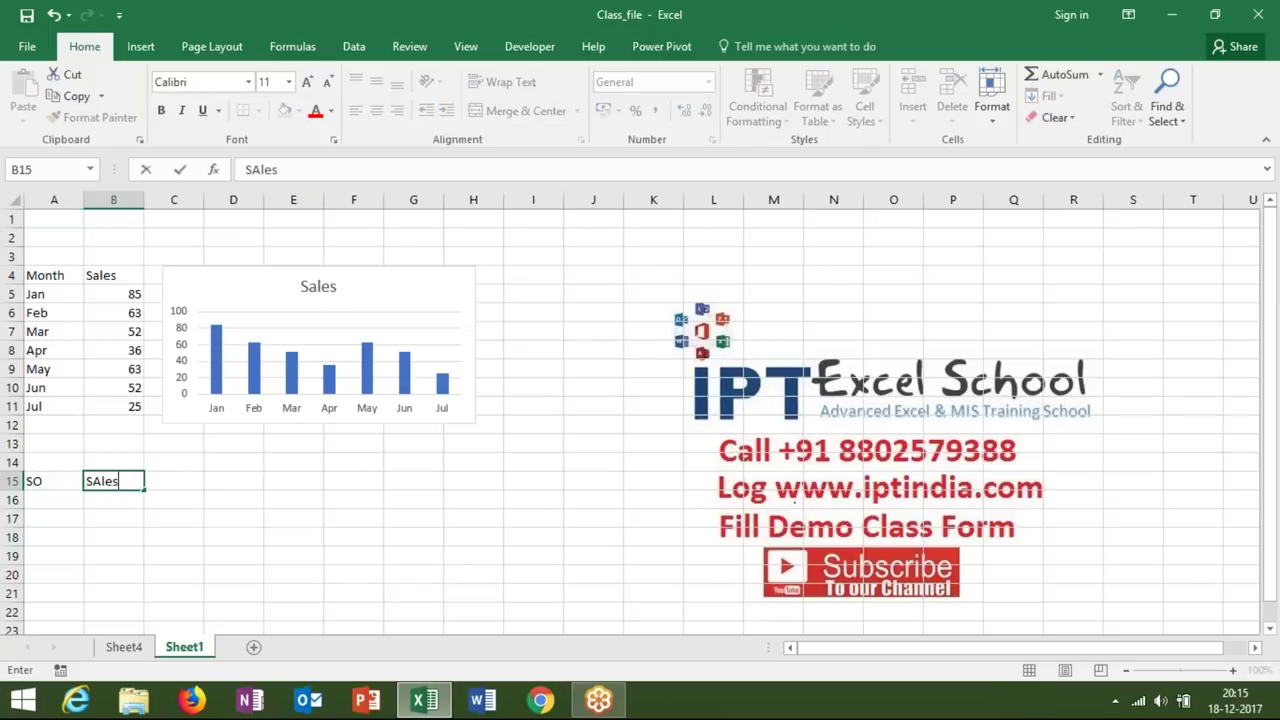
key(Return)
text(Ouja)
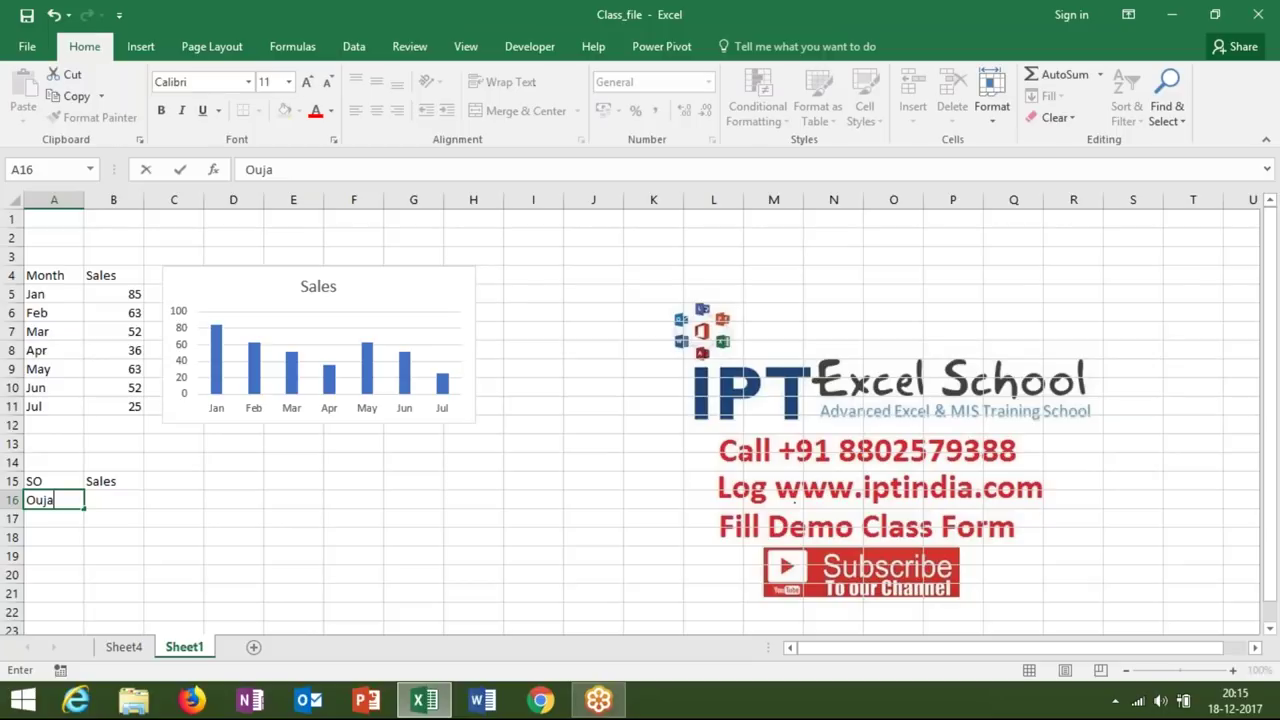
key(BackSpace)
key(BackSpace)
key(BackSpace)
key(BackSpace)
text(Puja)
key(Return)
key(Up)
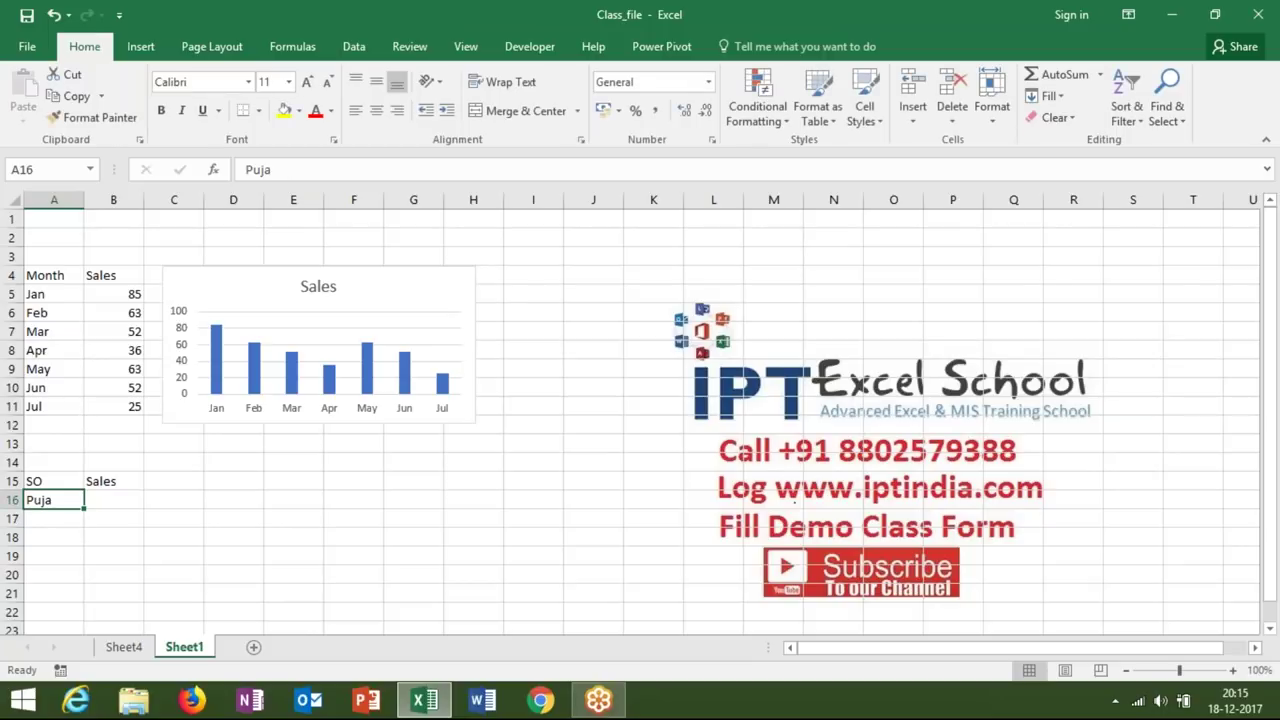
drag(84, 508, 84, 621)
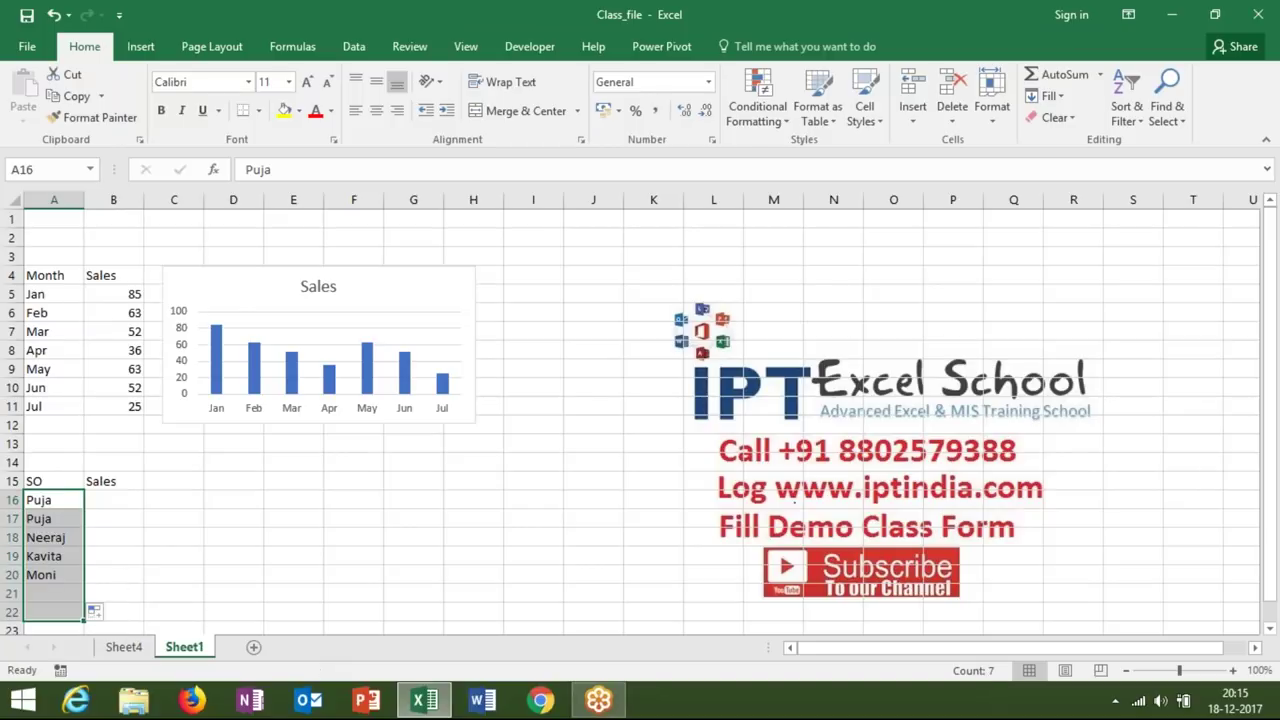
Enter sales 85, 63, 85, 25, 36, 36, 63 in B16:B22 and select A15:B22.
click(116, 498)
text(85)
key(Return)
text(63)
key(Return)
text(85)
key(Return)
text(25)
key(Return)
text(36)
key(Return)
text(36)
key(Return)
text(63)
key(Return)
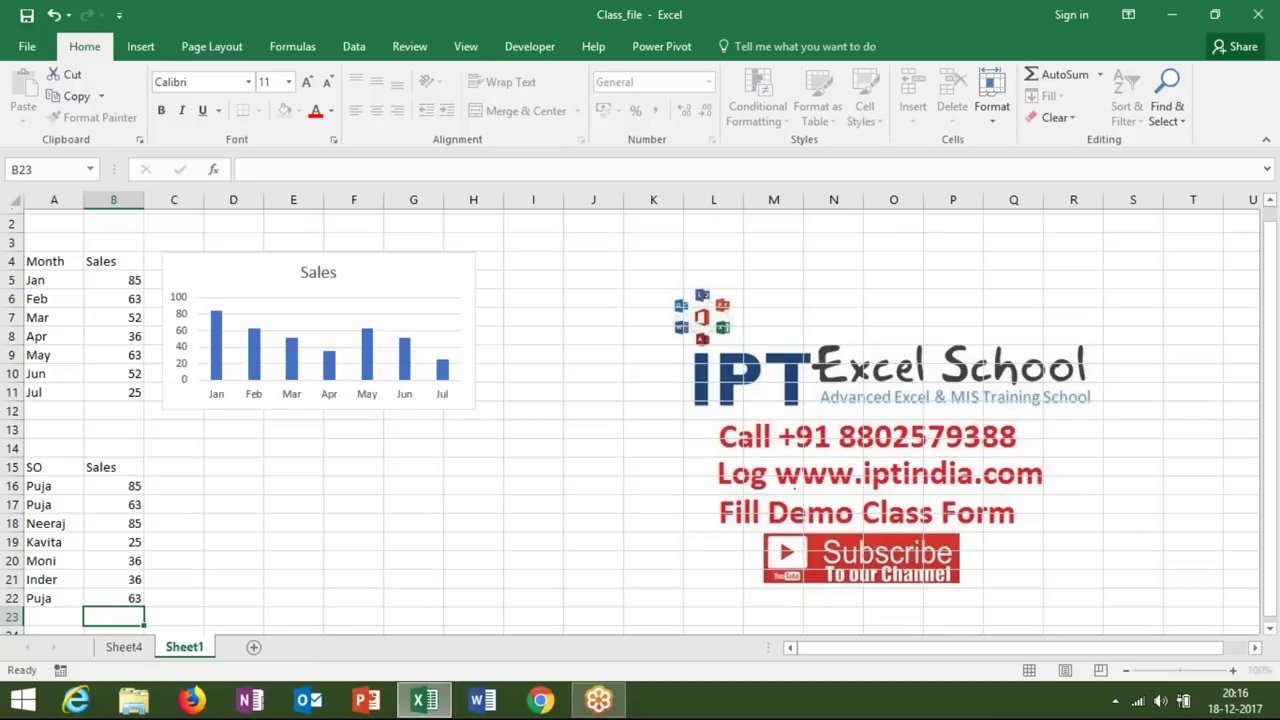
drag(40, 462, 117, 594)
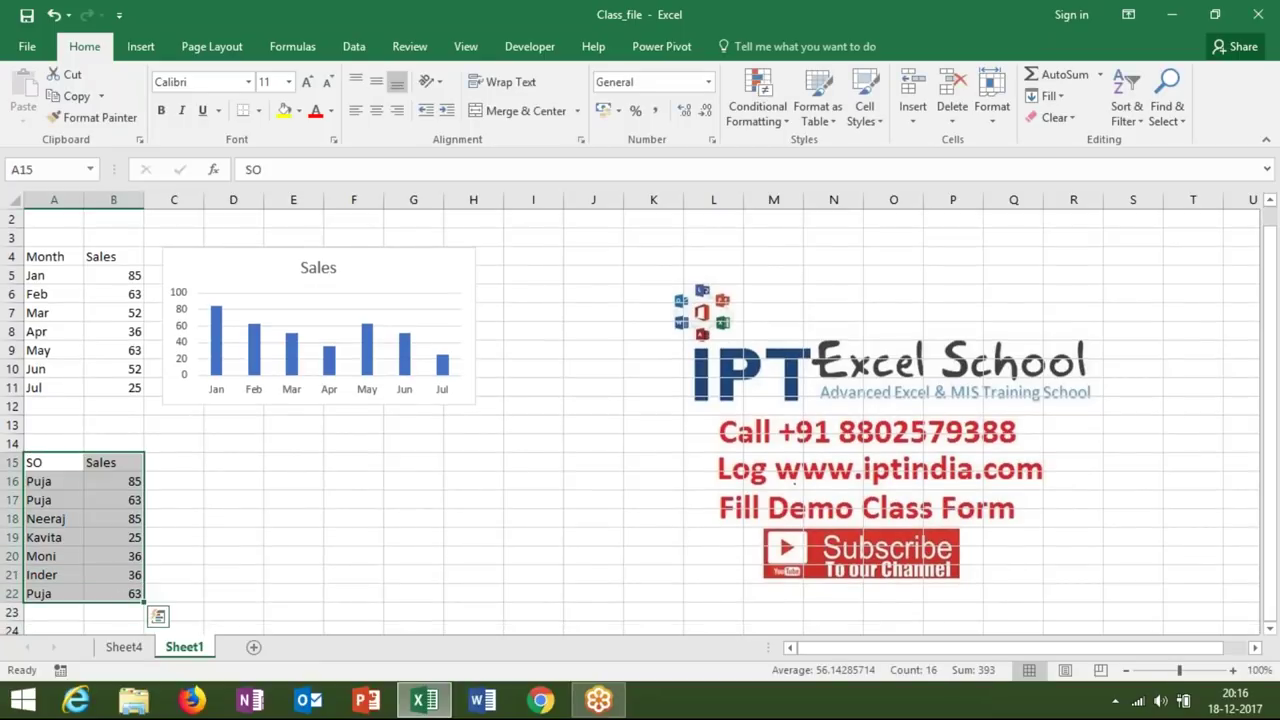
Insert a 2-D pie chart of the SO sales figures.
click(147, 54)
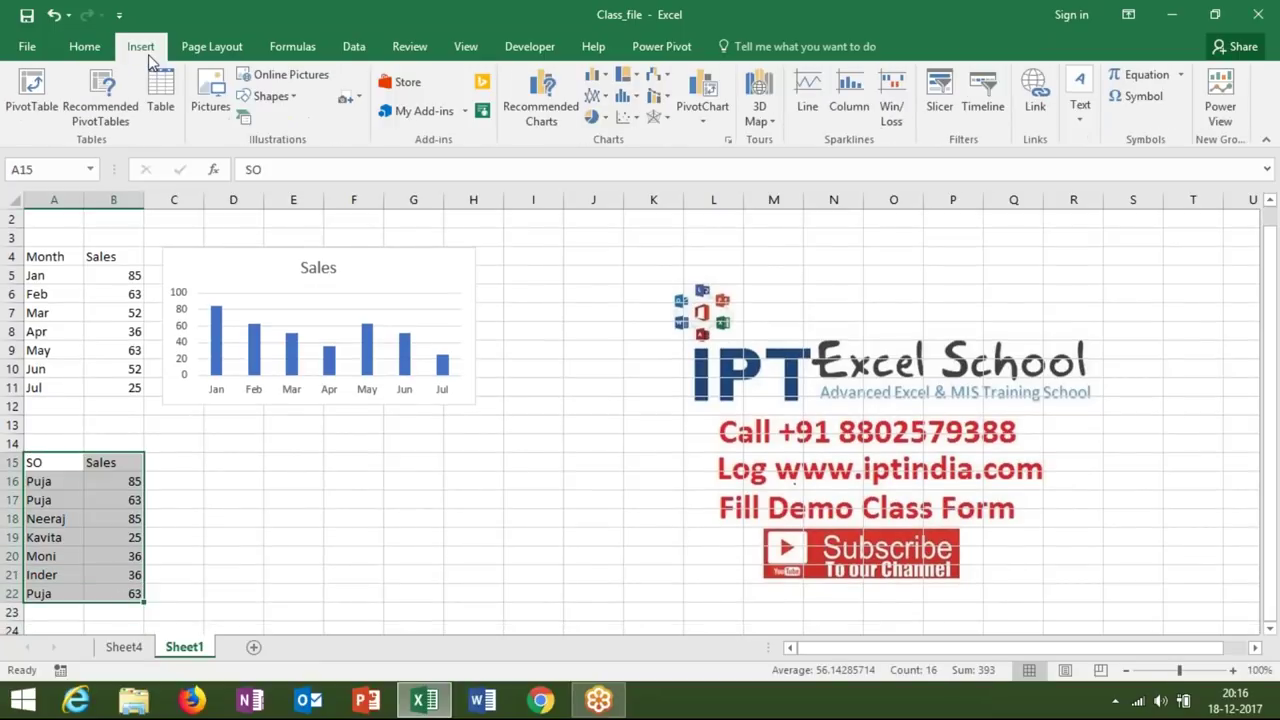
click(611, 78)
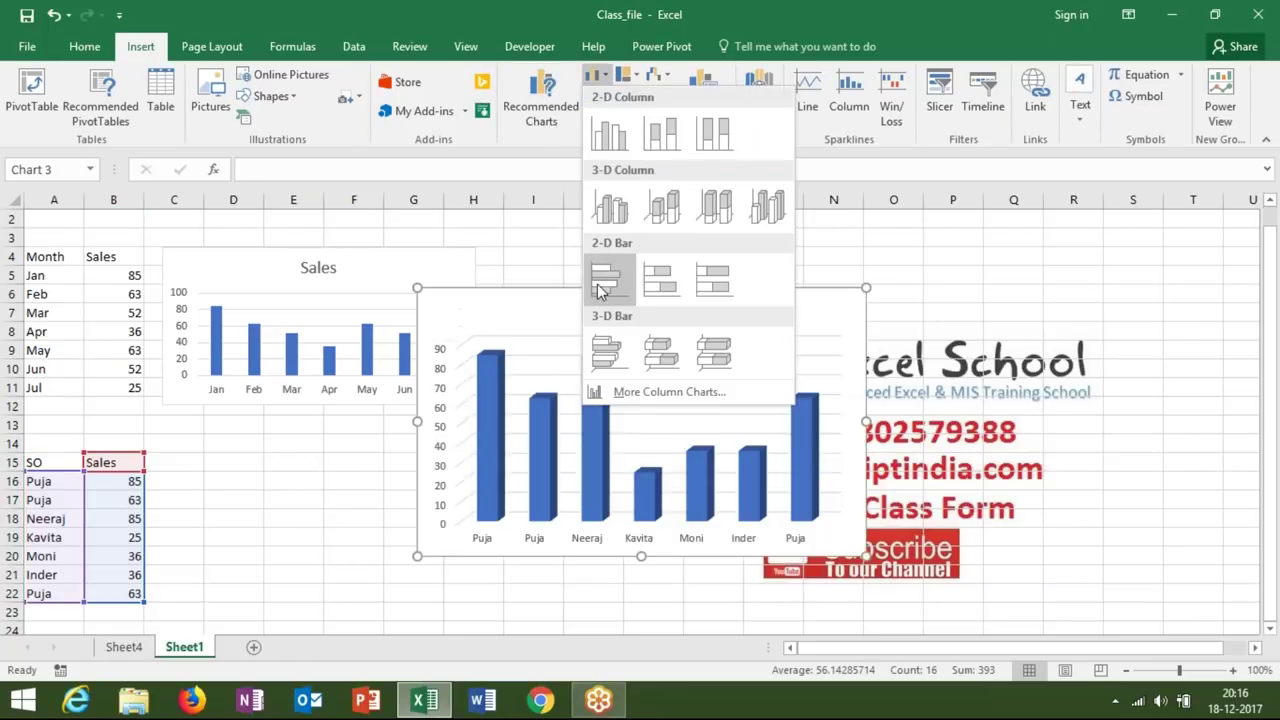
click(601, 88)
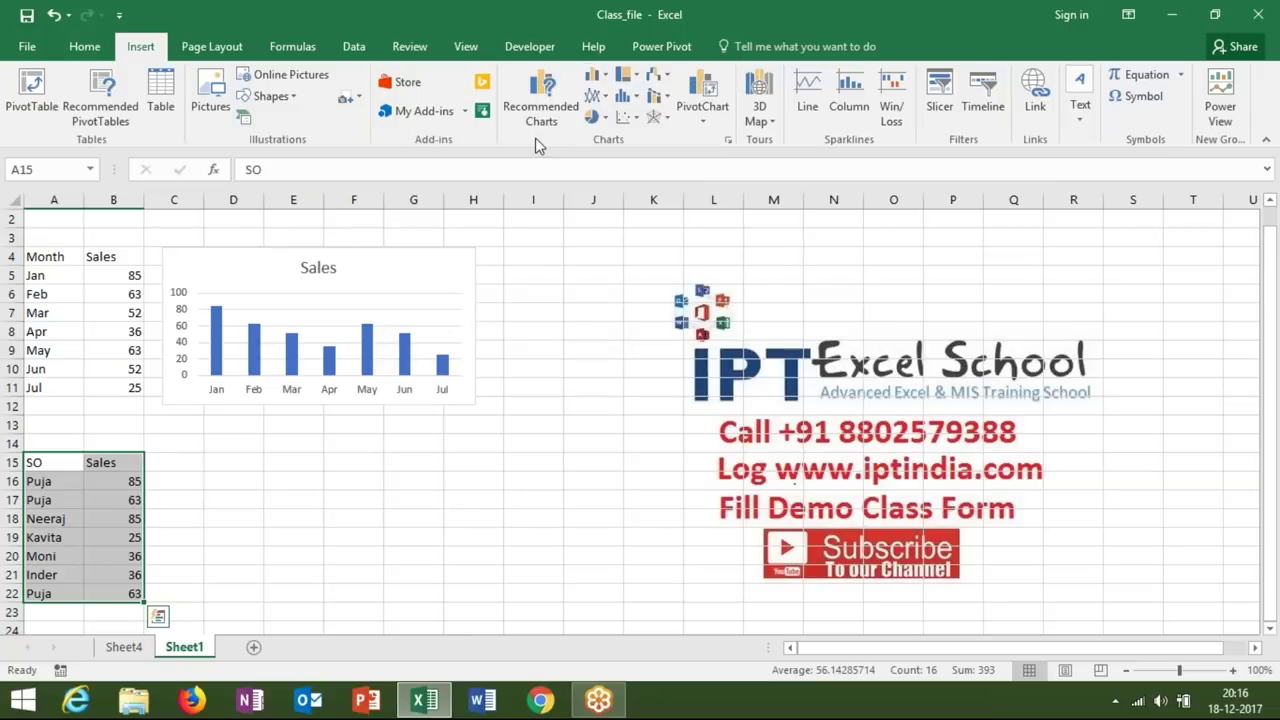
click(604, 118)
click(610, 180)
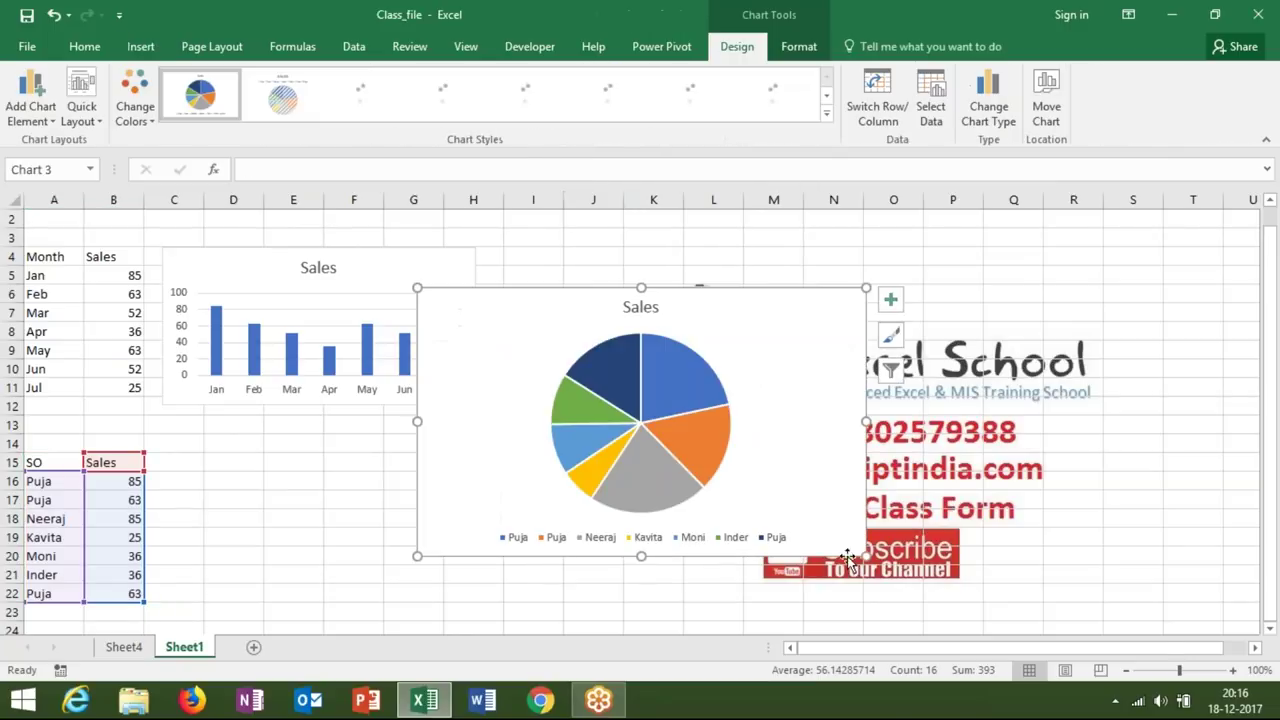
Shrink the pie chart and position it below the column chart beside the SO table.
drag(865, 556, 727, 453)
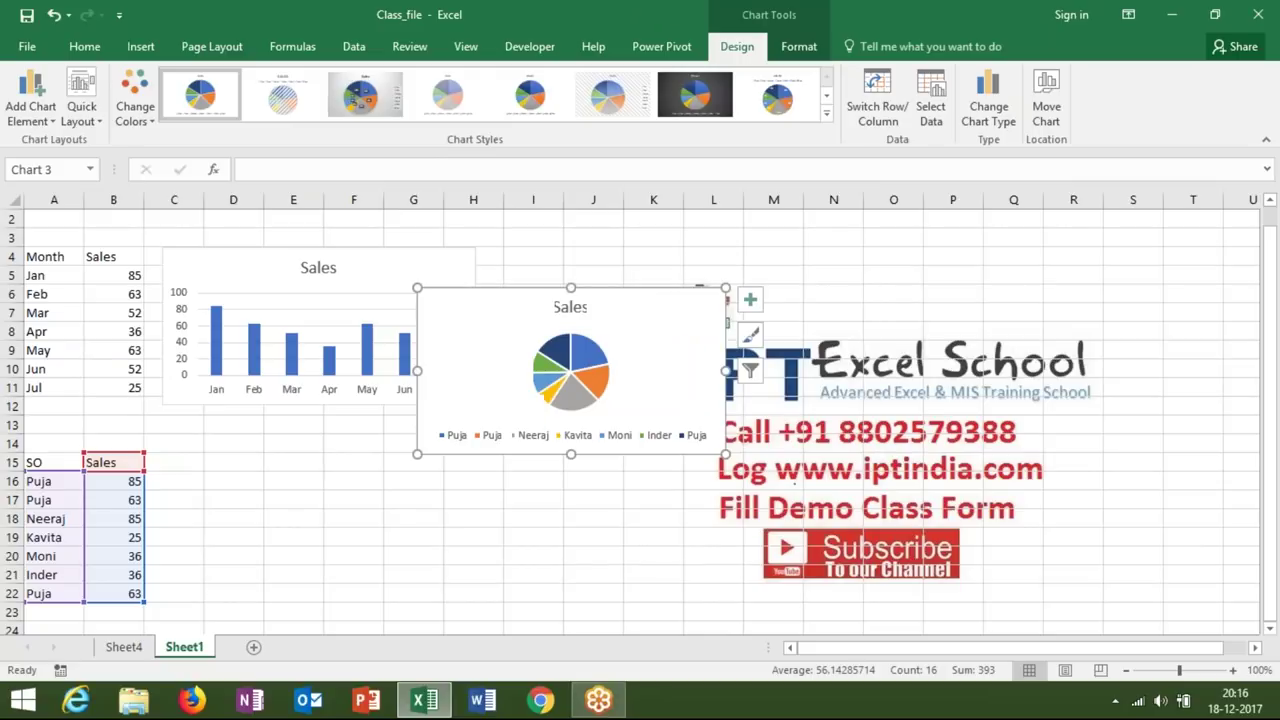
drag(501, 291, 257, 451)
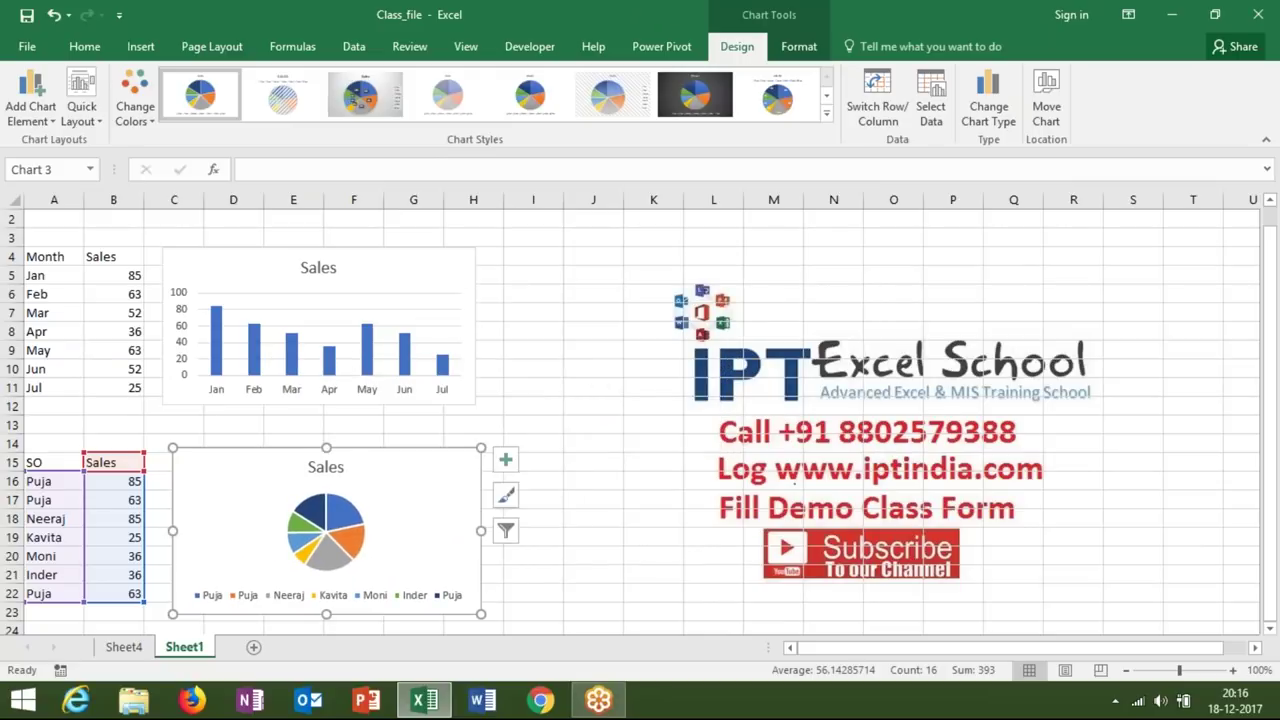
drag(481, 614, 454, 595)
drag(400, 491, 378, 492)
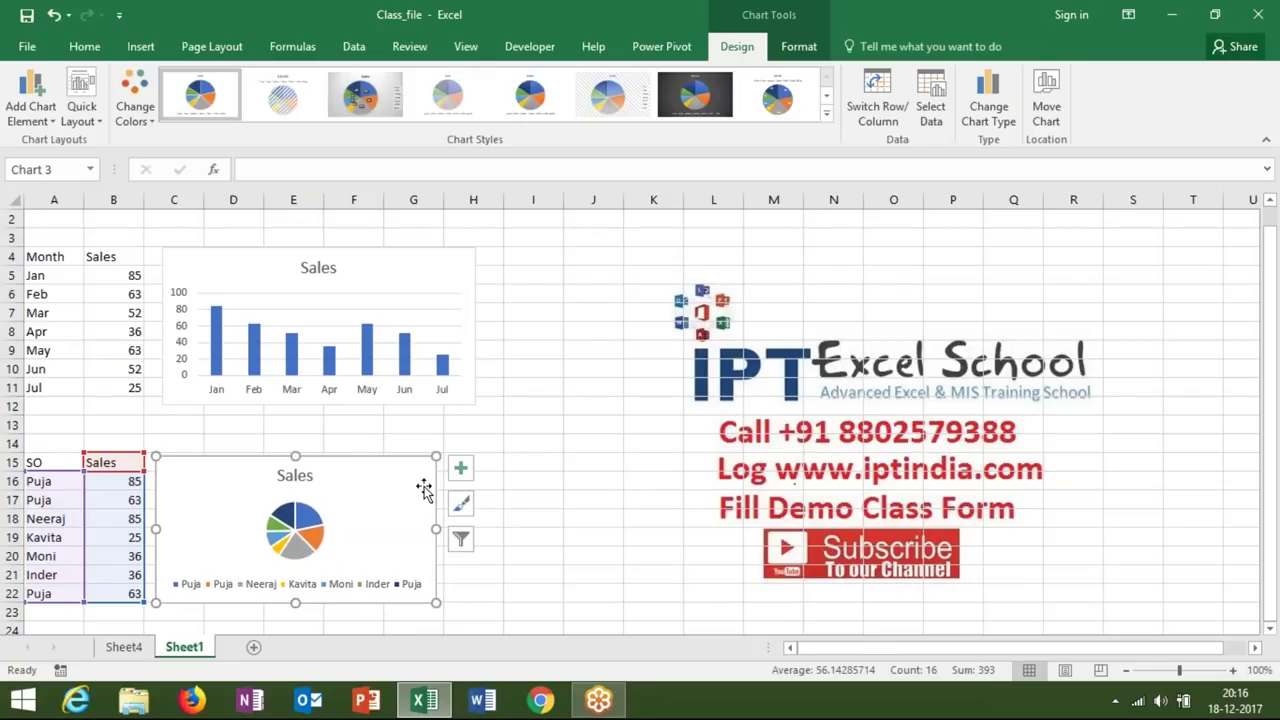
click(556, 461)
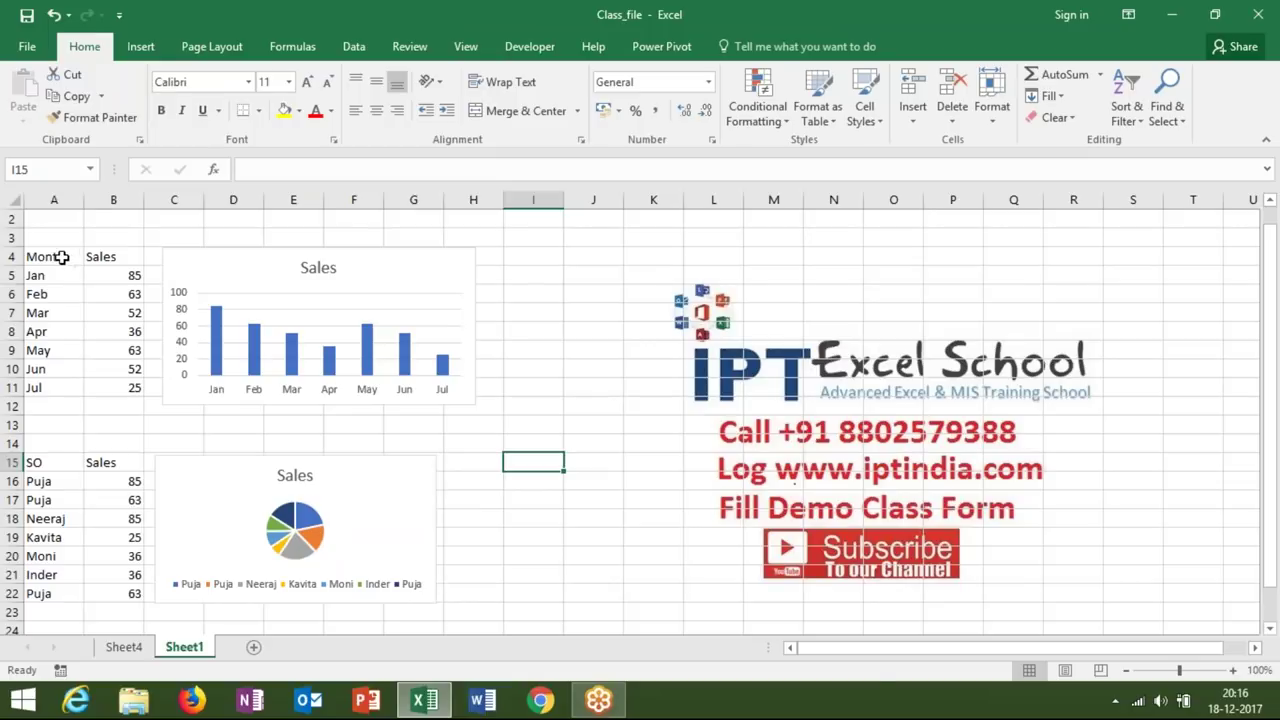
Give the Month/Sales table A4:B11 a light green fill and all borders.
drag(62, 258, 113, 386)
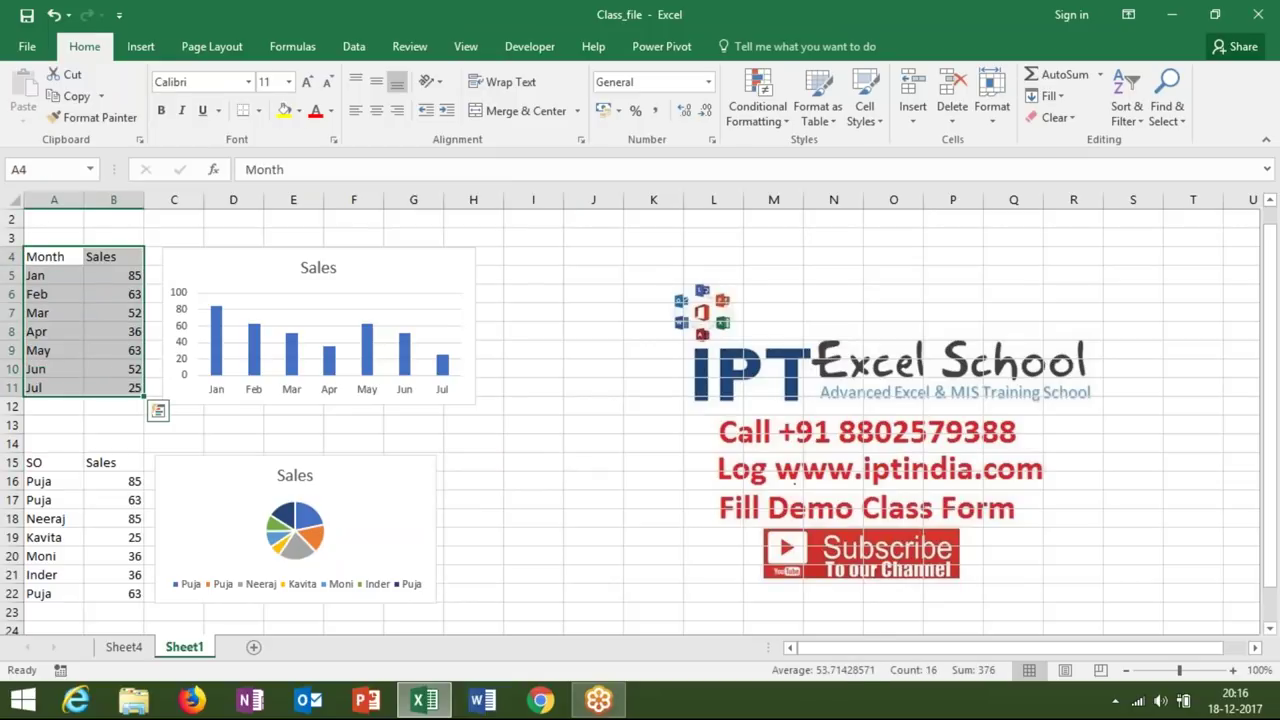
click(298, 110)
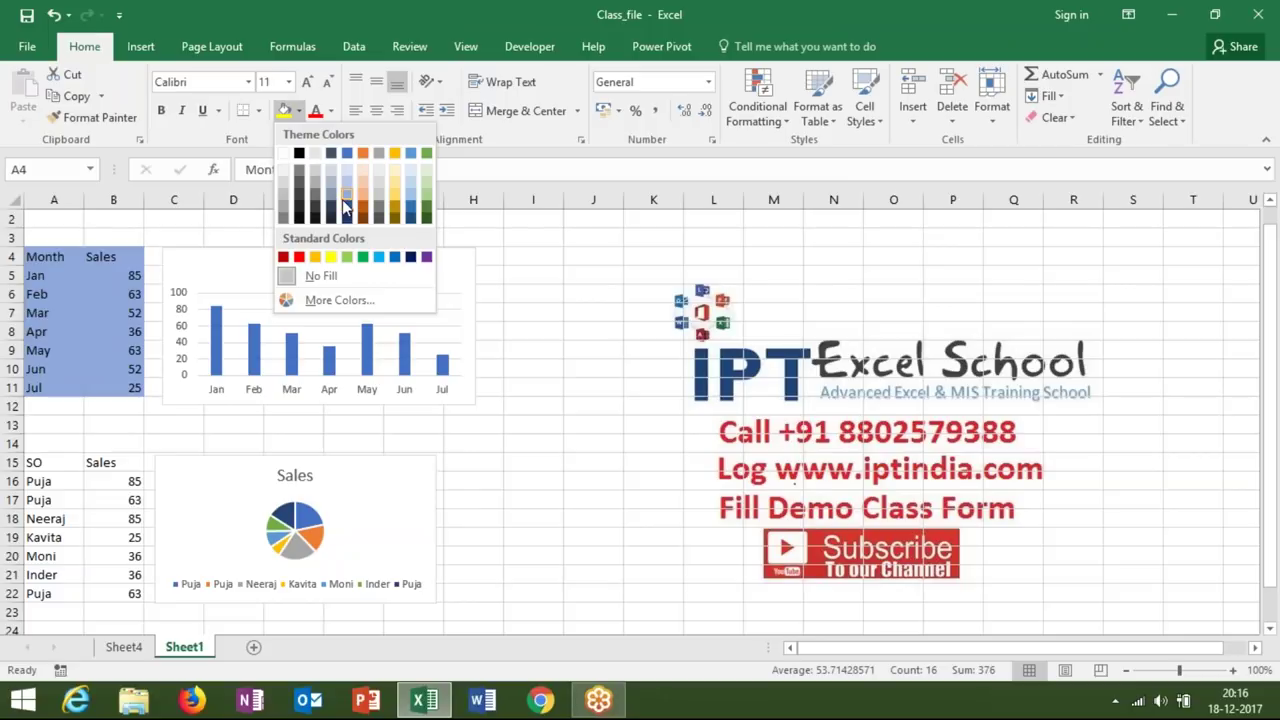
click(347, 257)
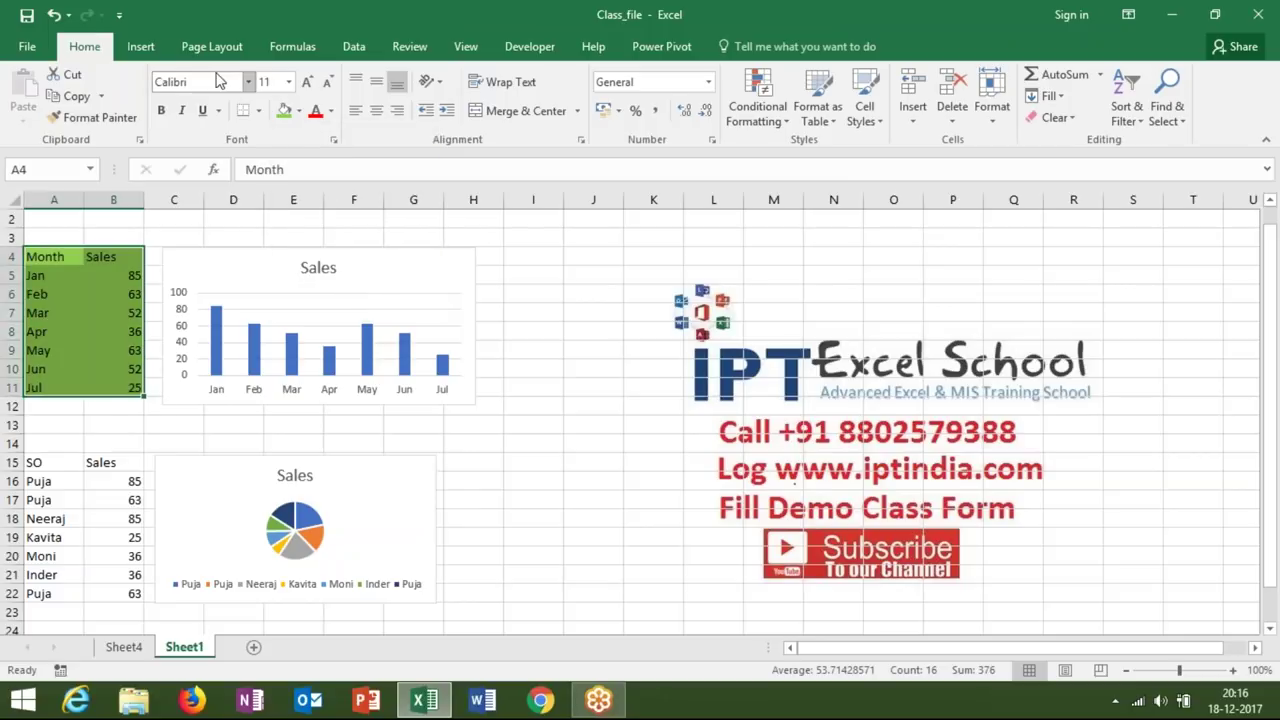
click(260, 111)
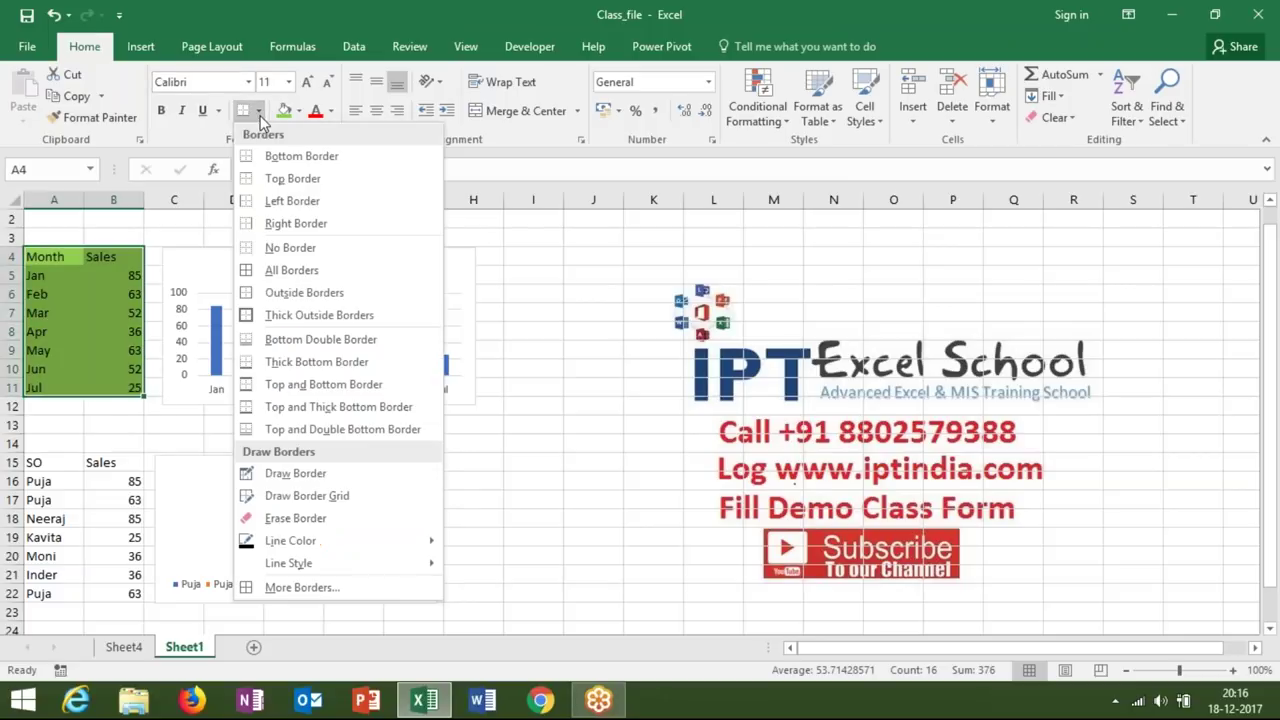
click(272, 268)
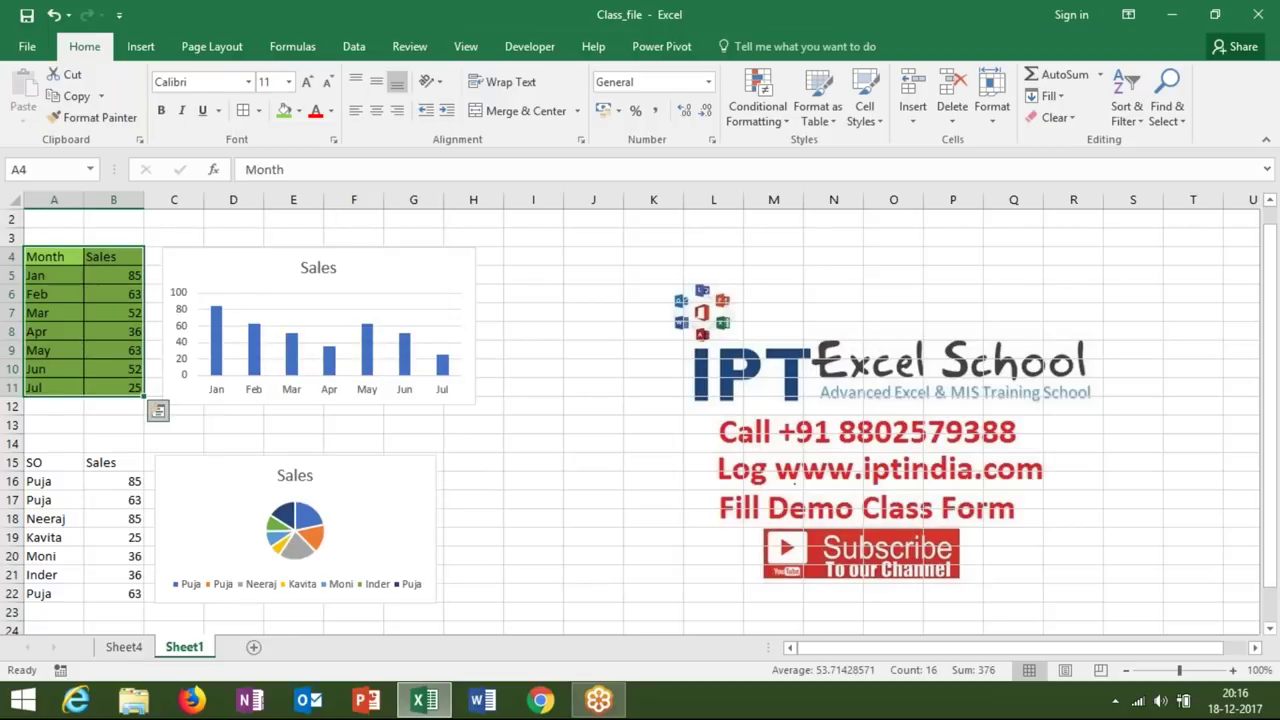
Give the SO/Sales table all borders and a light blue fill.
drag(66, 465, 104, 592)
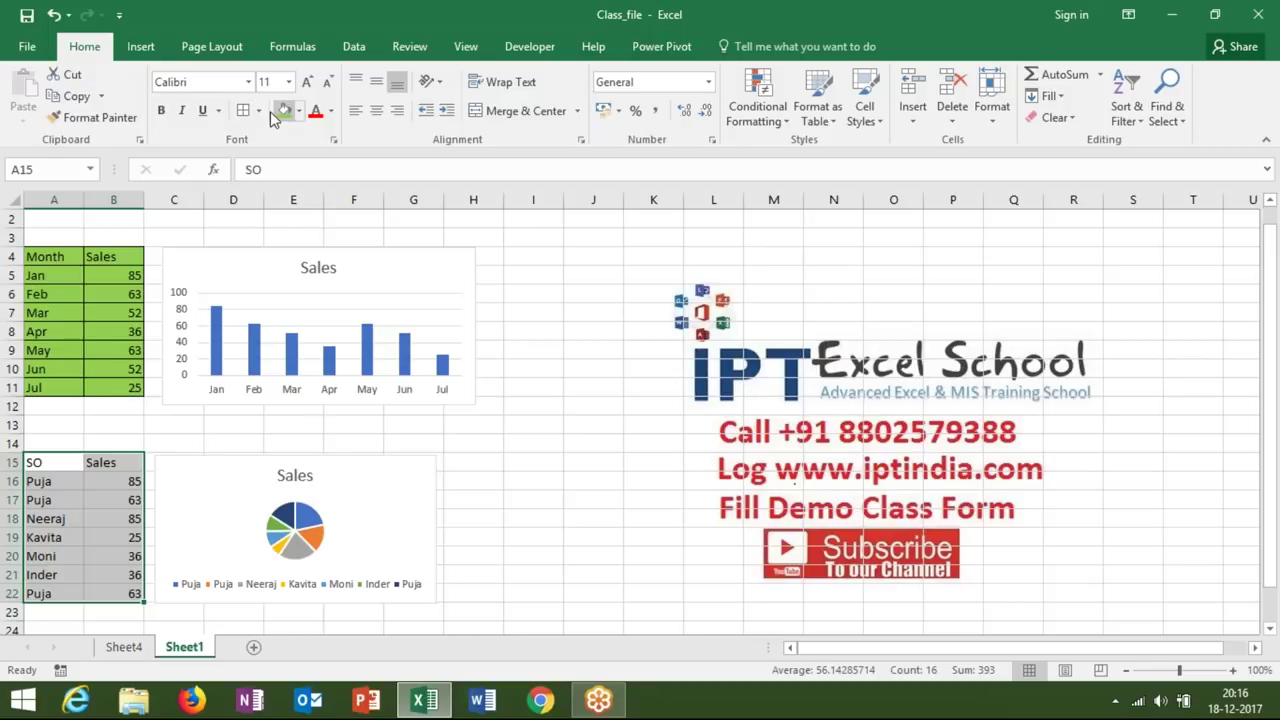
click(243, 110)
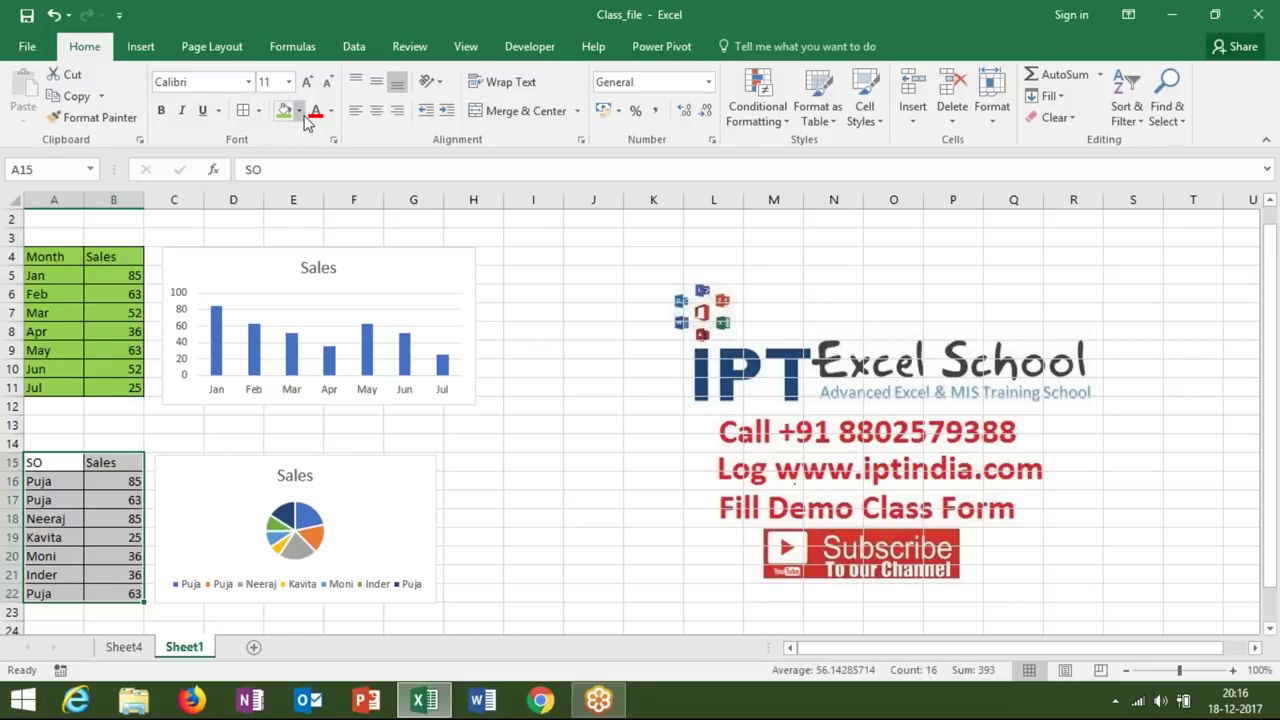
click(299, 111)
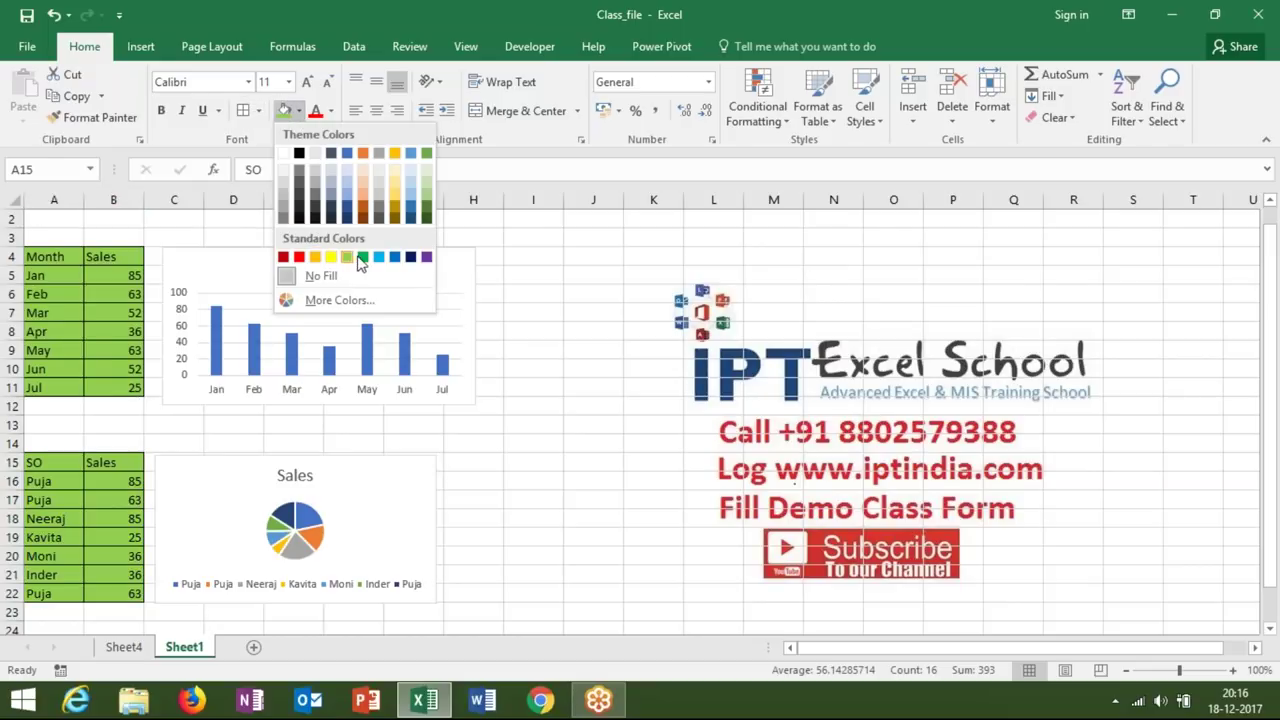
click(376, 259)
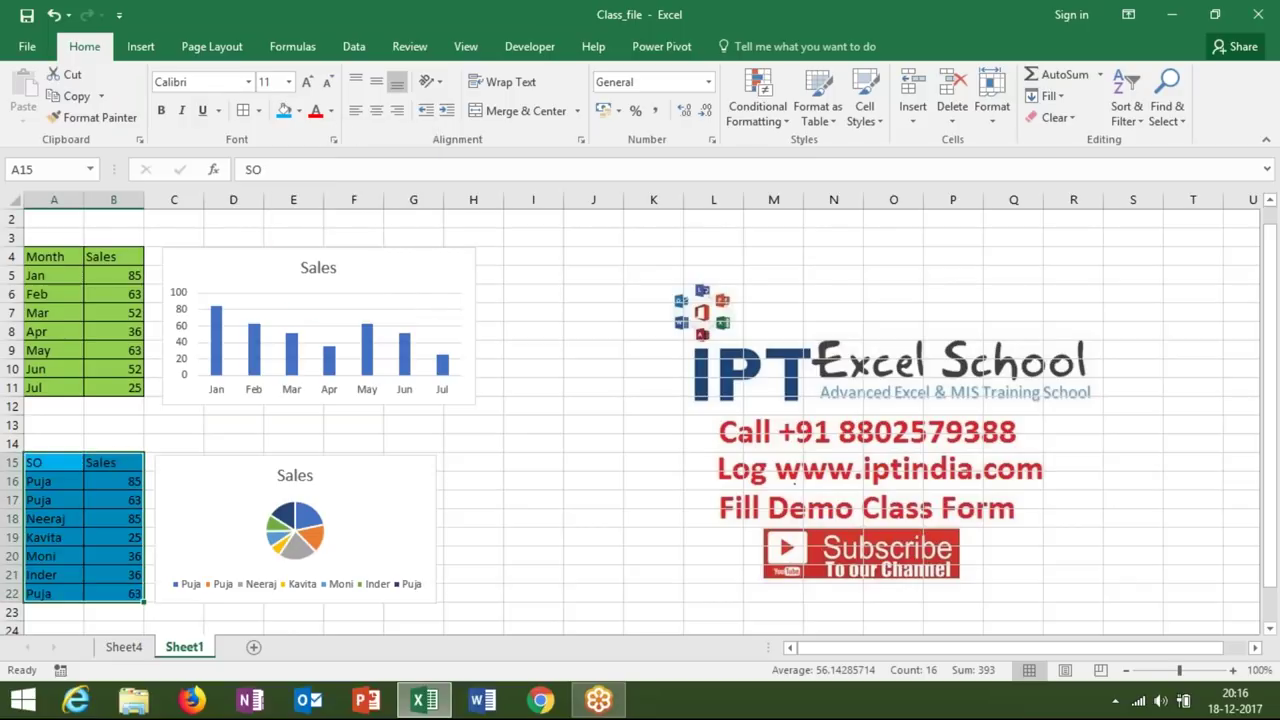
Turn off gridlines view on Sheet1.
click(213, 47)
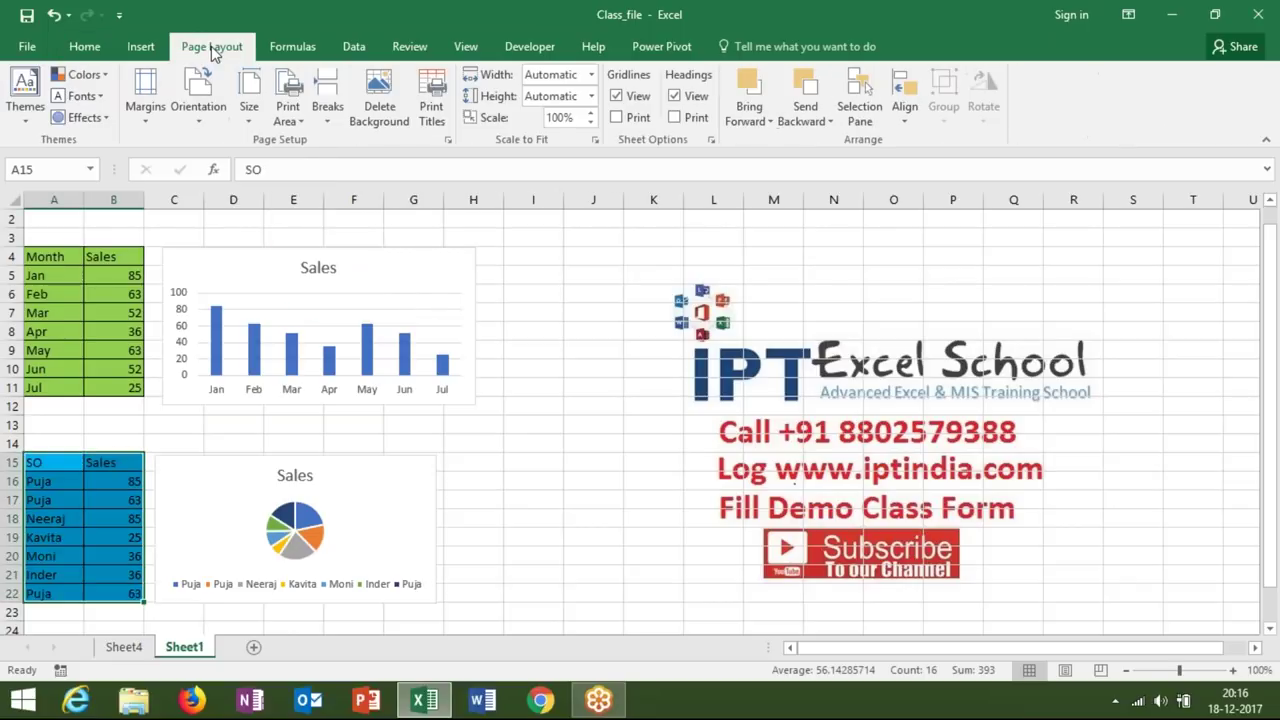
click(638, 98)
click(591, 388)
Add a new worksheet and rename it Summary.
click(256, 646)
double_click(245, 646)
click(266, 646)
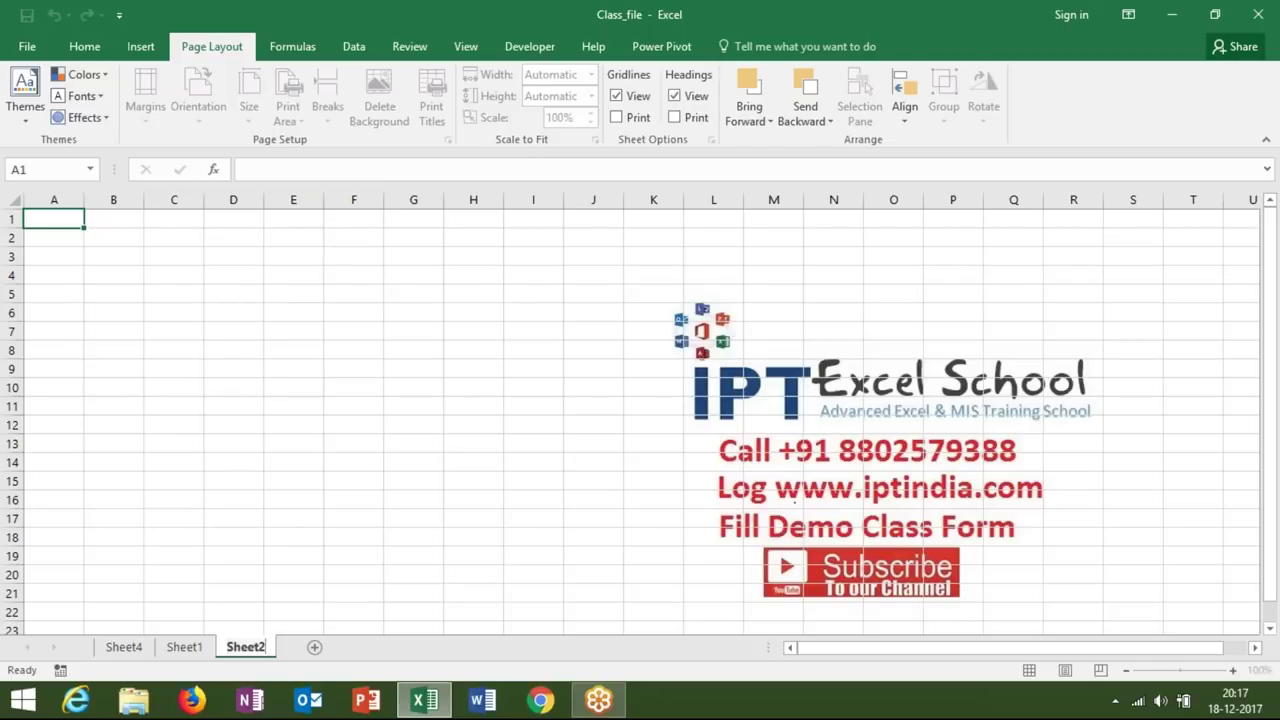
double_click(256, 646)
text(Summary)
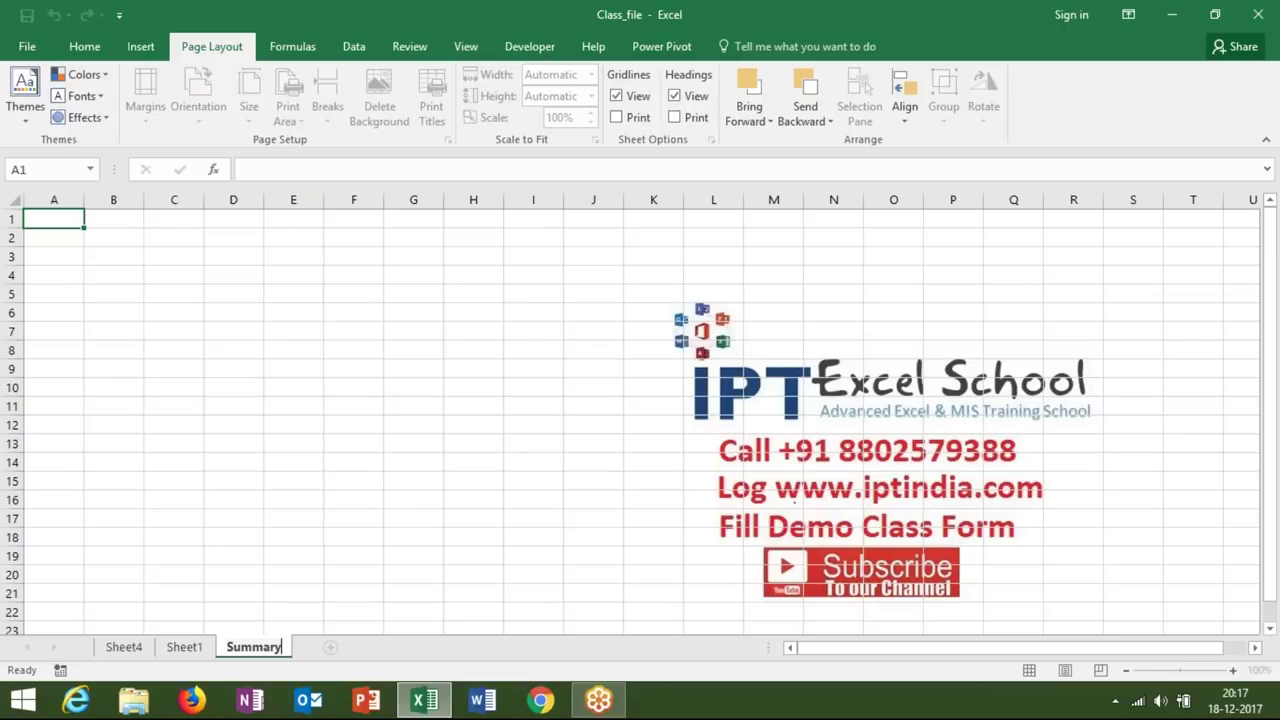
click(206, 410)
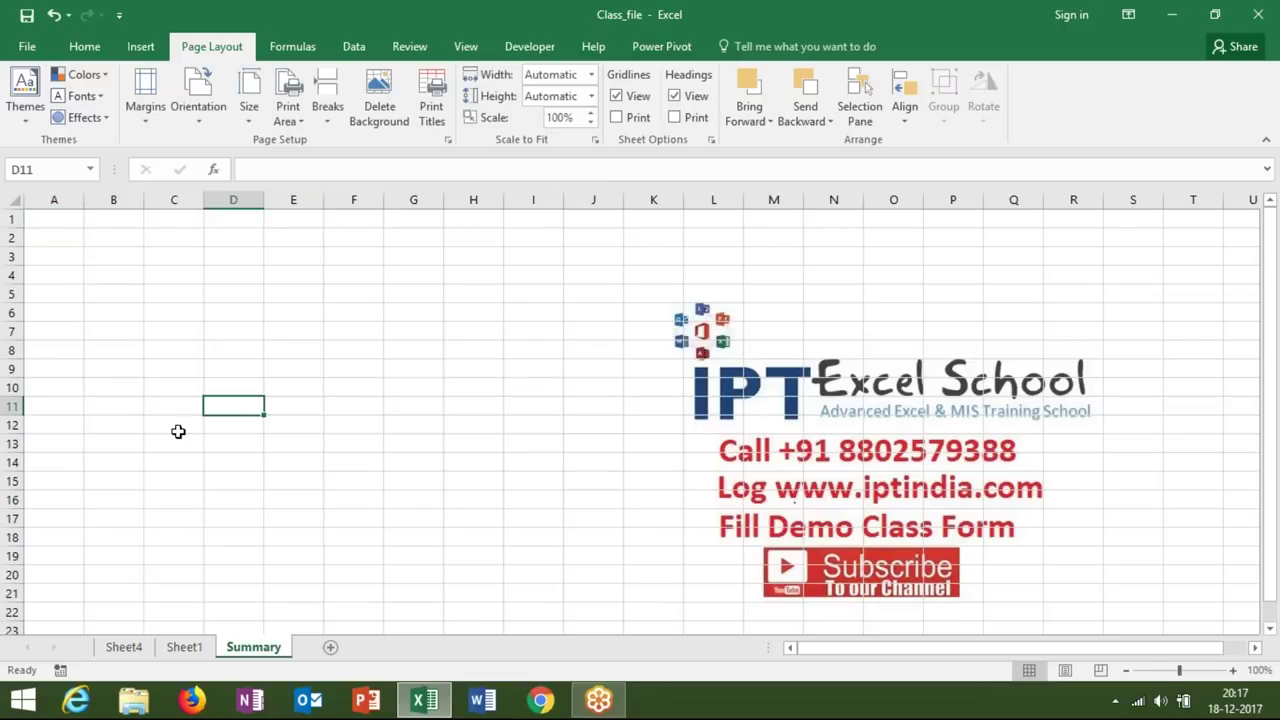
Hide gridlines on the Summary sheet and type the label Select in A3.
click(631, 97)
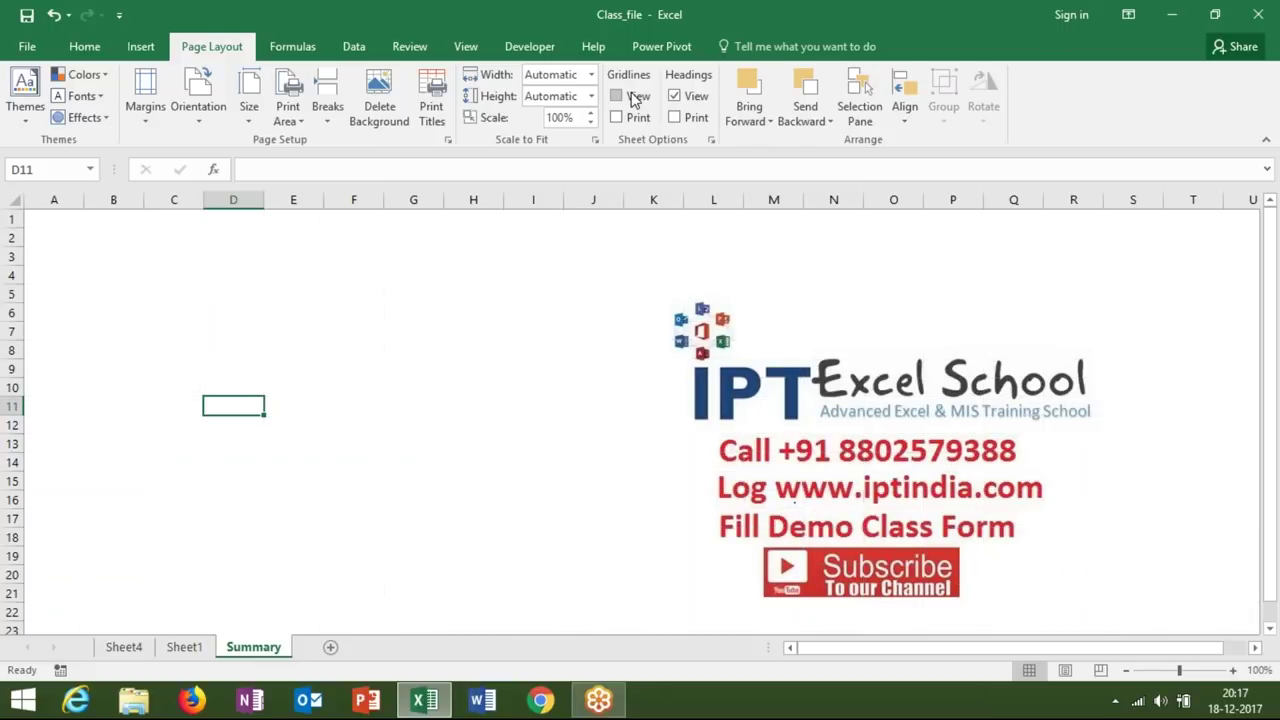
click(75, 257)
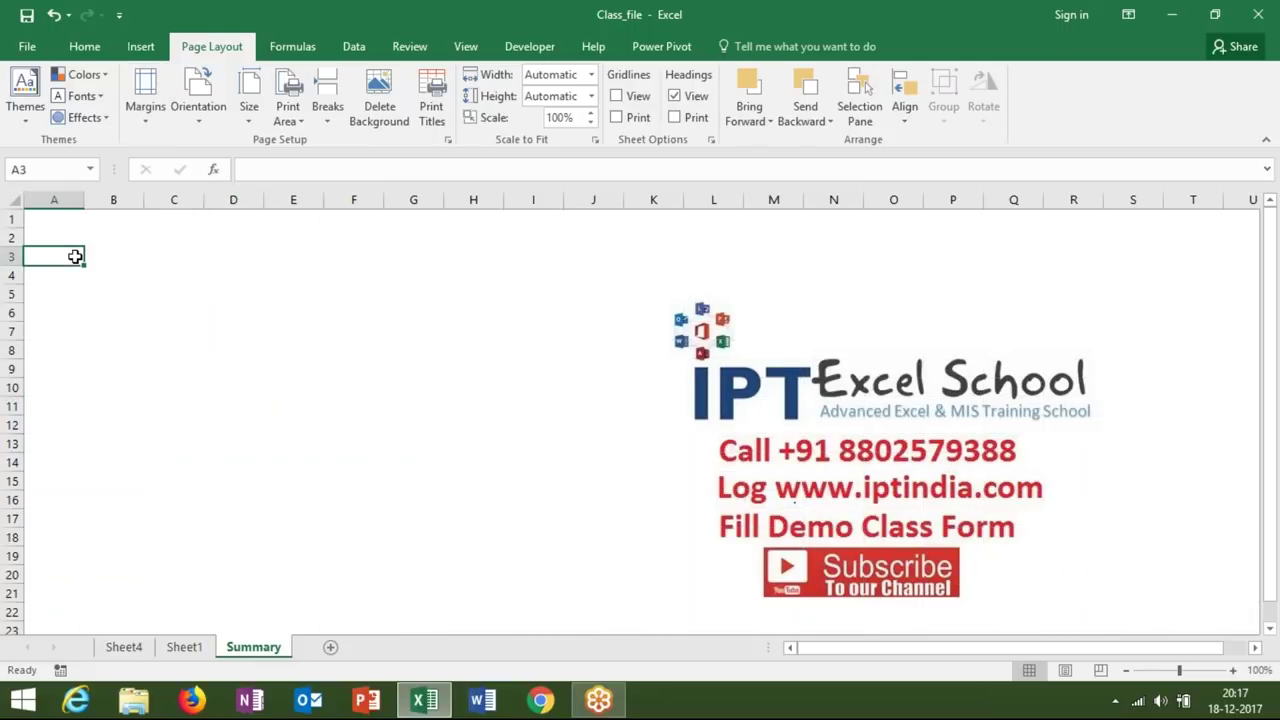
text(Select)
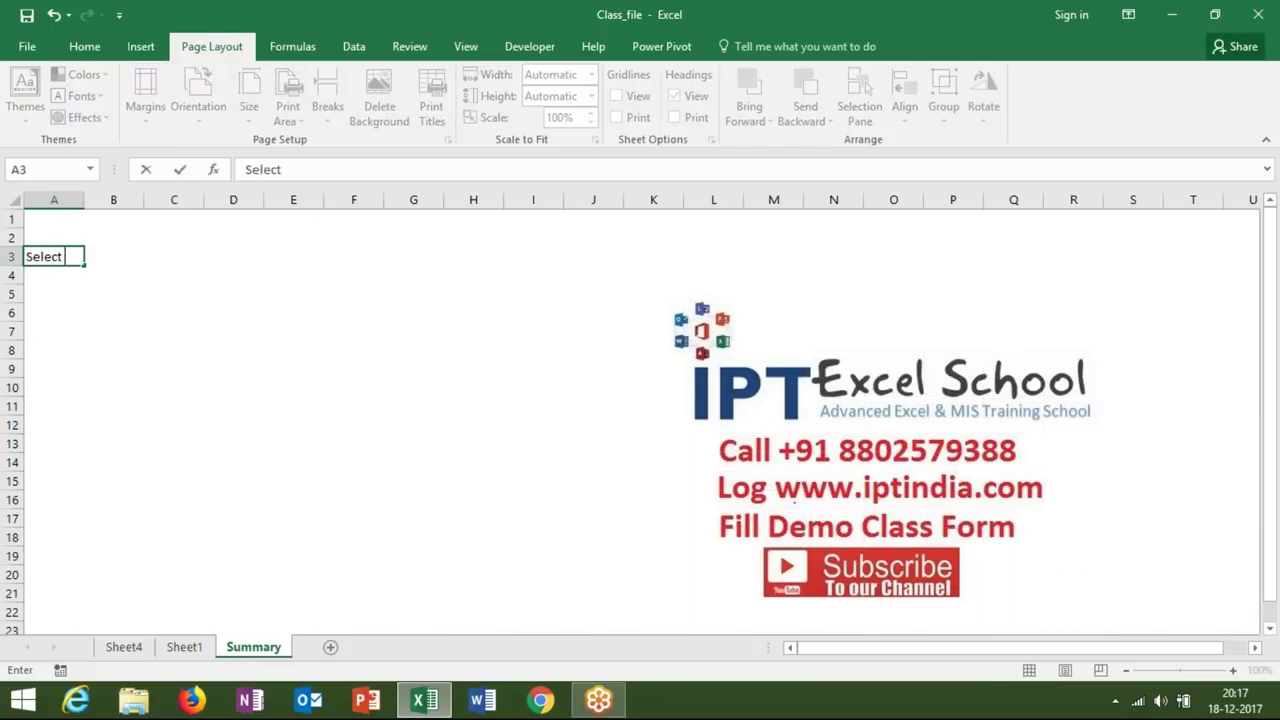
key(Tab)
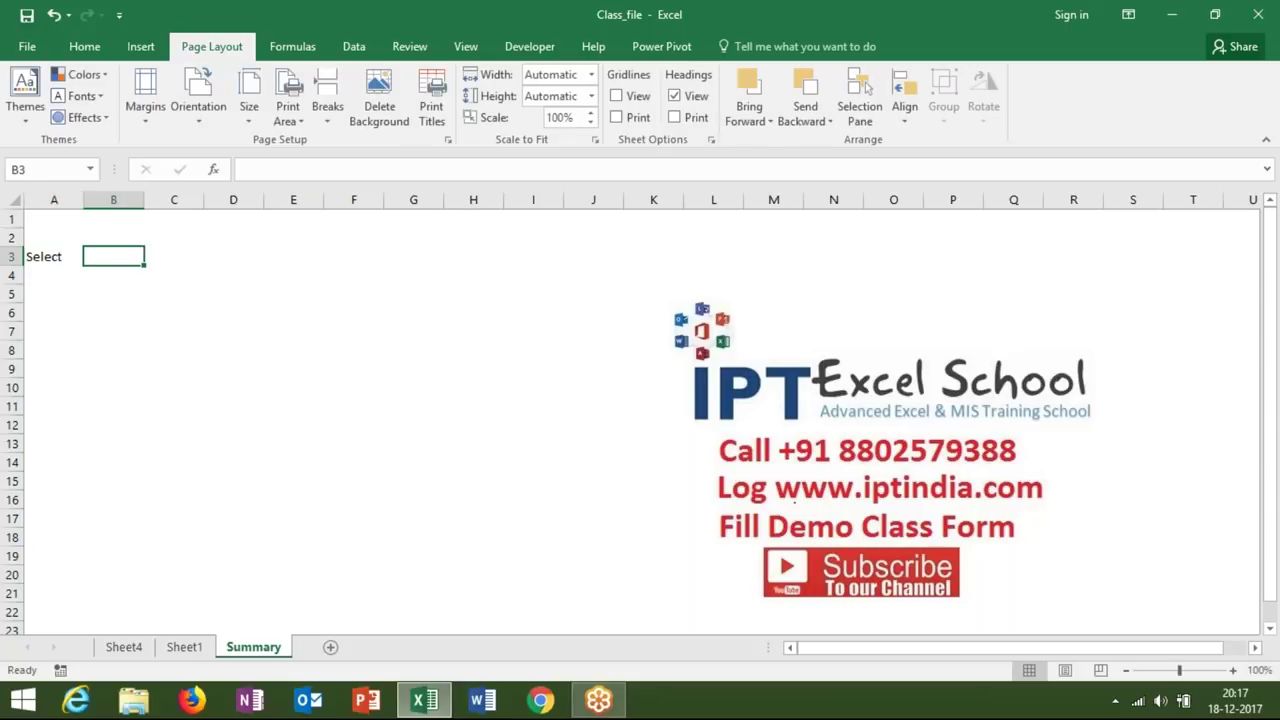
Add a List data validation to B3 with source Month,SO.
click(355, 50)
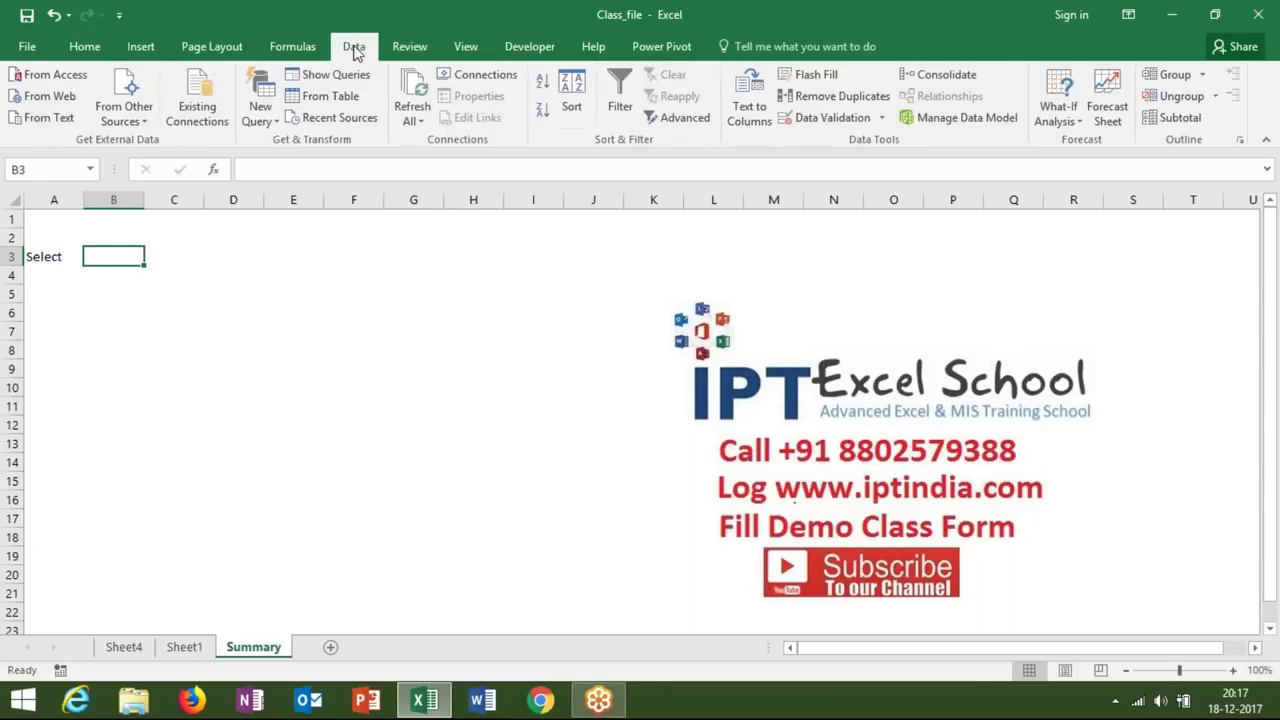
click(850, 125)
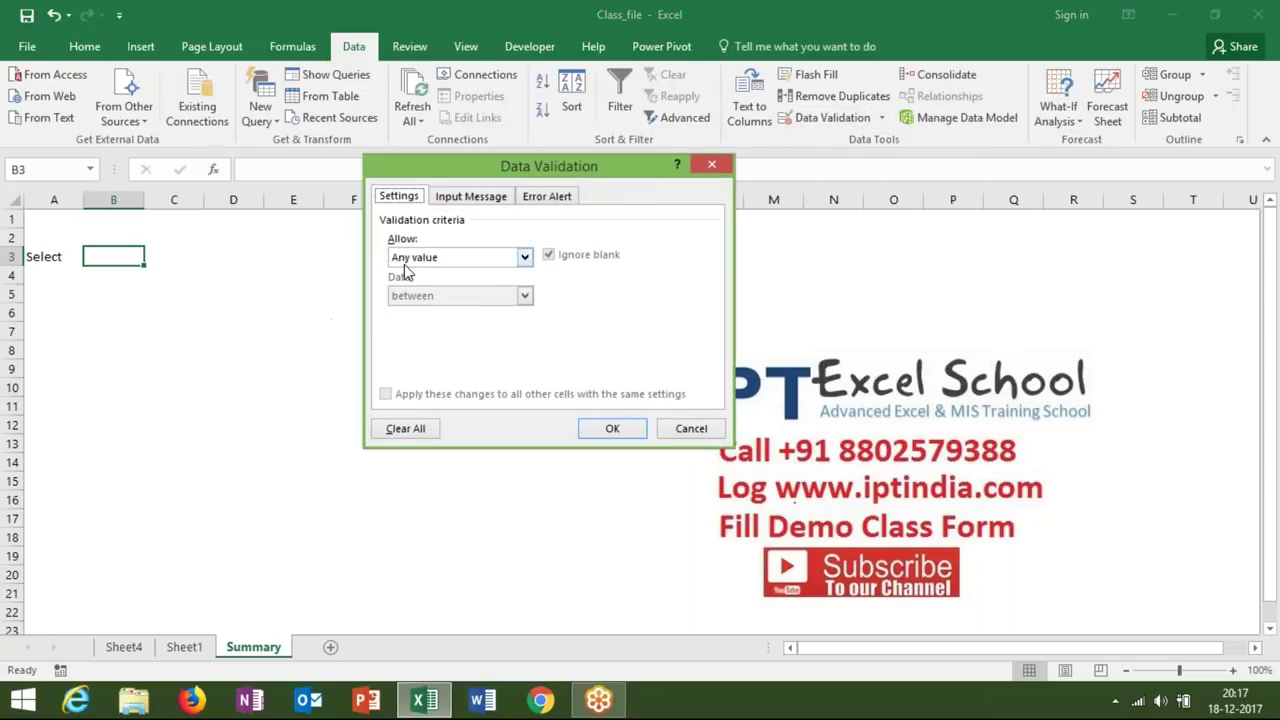
click(404, 262)
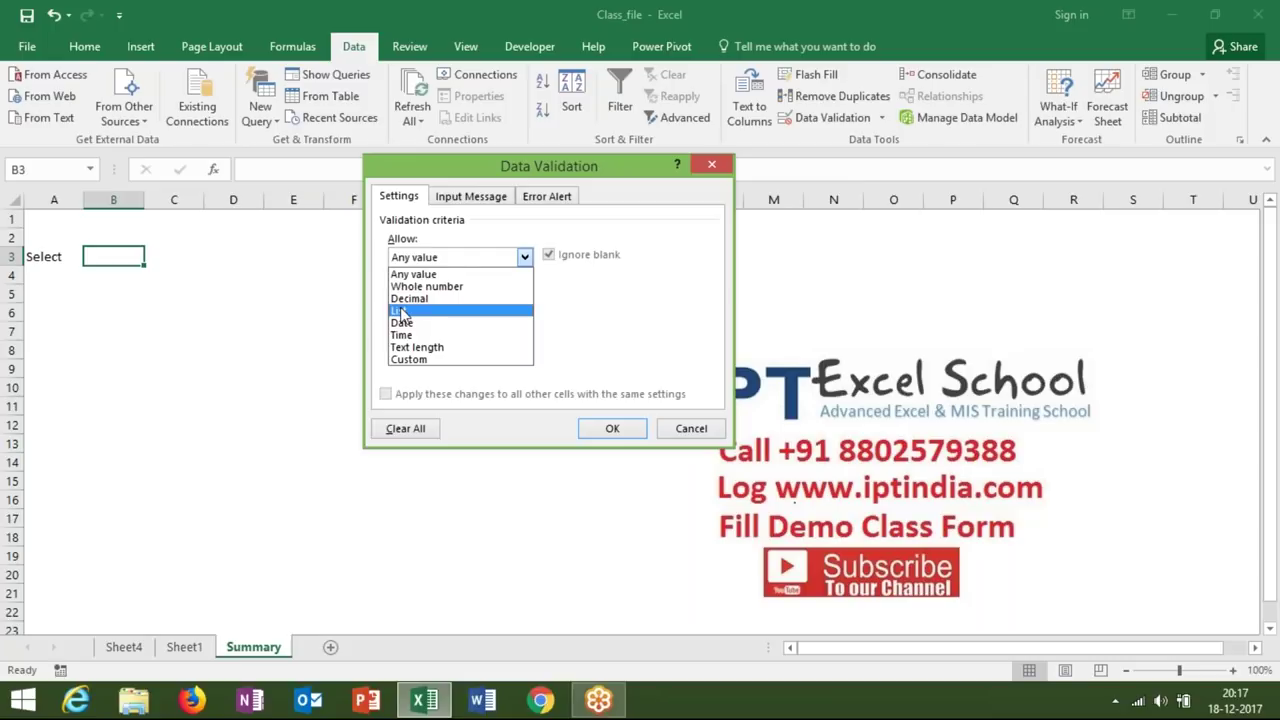
click(403, 311)
click(505, 333)
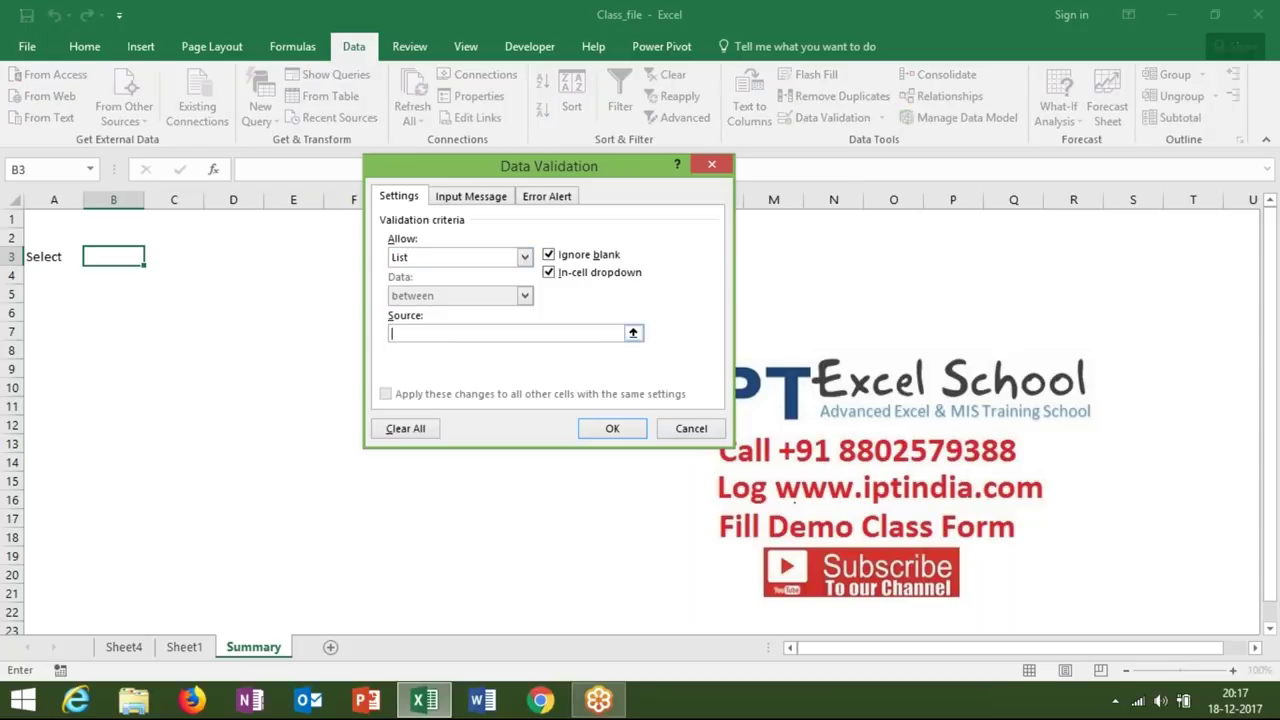
text(P)
text(M)
text(onth)
text(,SO)
click(612, 428)
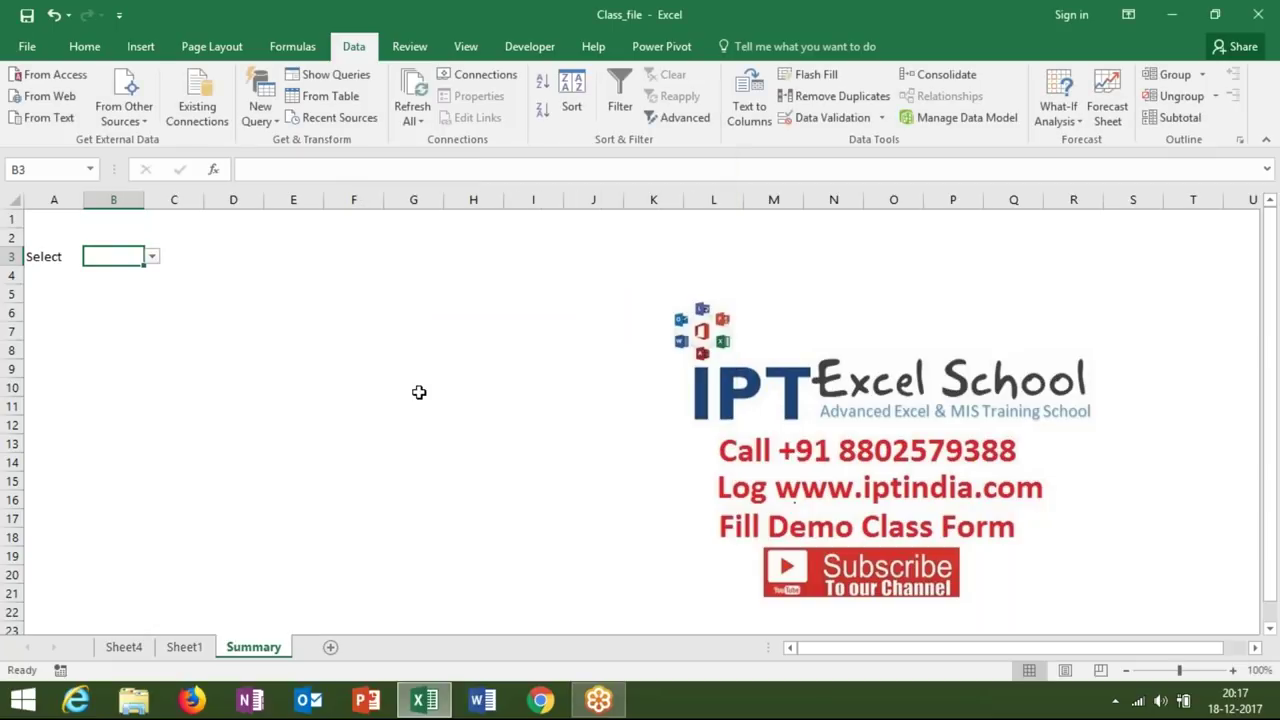
click(418, 392)
Choose Month in B3's dropdown, then select A4:H12 on Sheet1 around the Month table and chart.
click(137, 255)
click(153, 258)
click(143, 273)
click(185, 647)
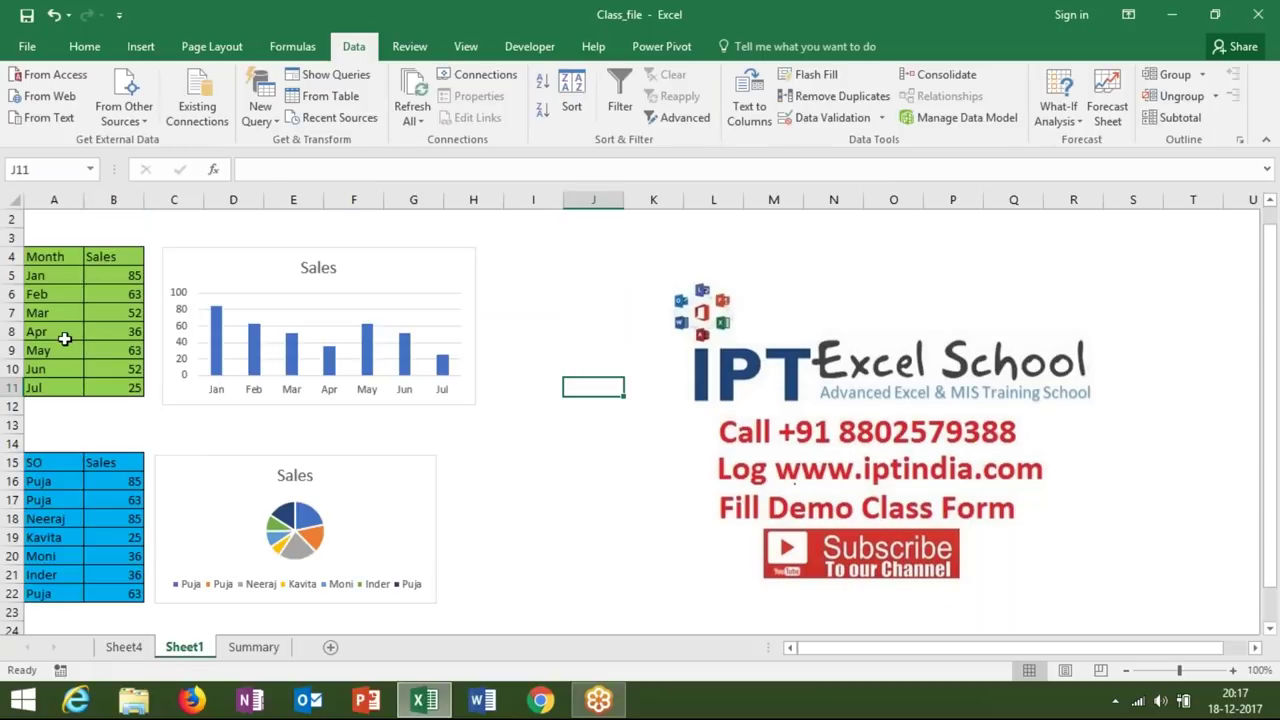
drag(46, 256, 100, 257)
drag(400, 280, 486, 406)
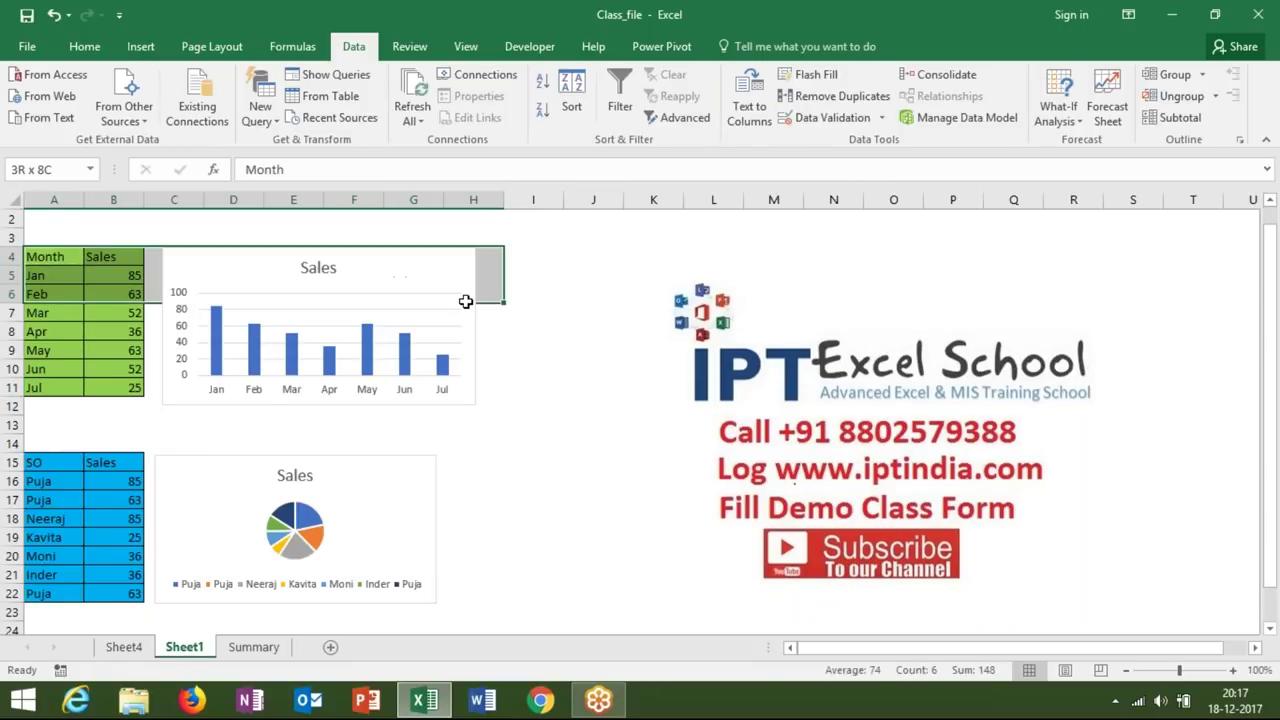
Switch Summary B3 to SO, then select the area around the SO table on Sheet1.
click(270, 650)
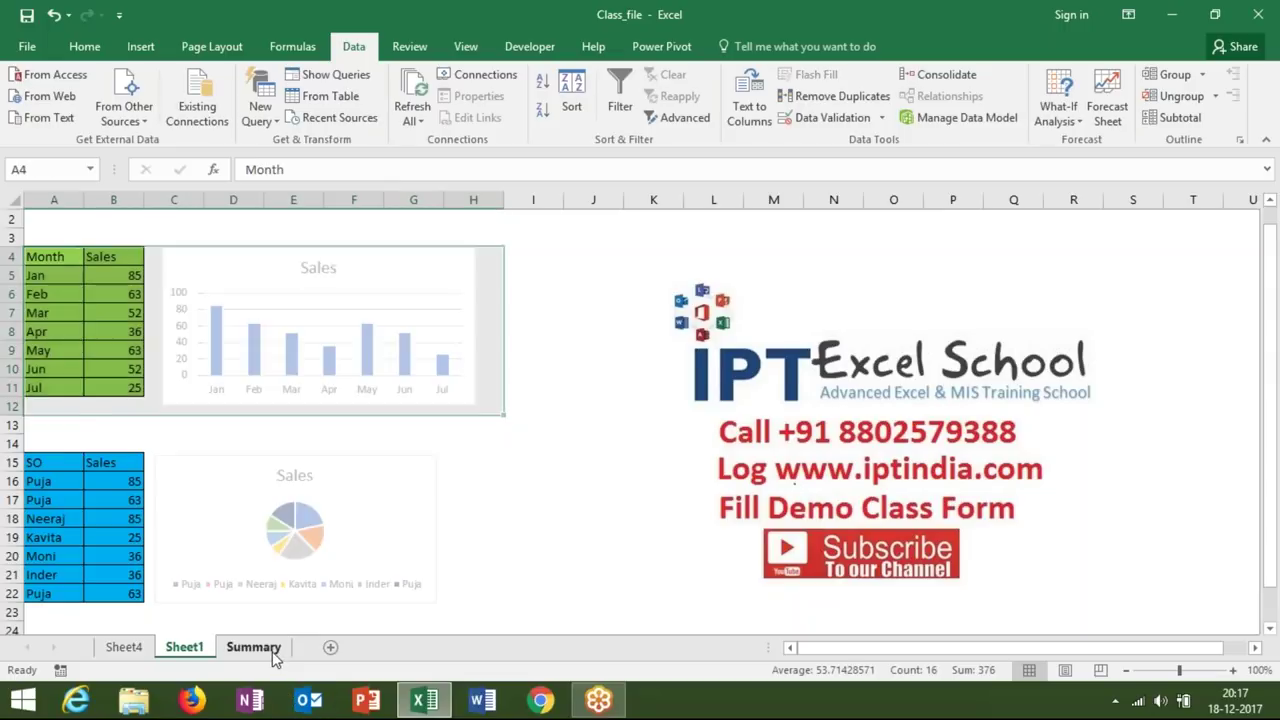
click(151, 256)
click(139, 285)
click(184, 646)
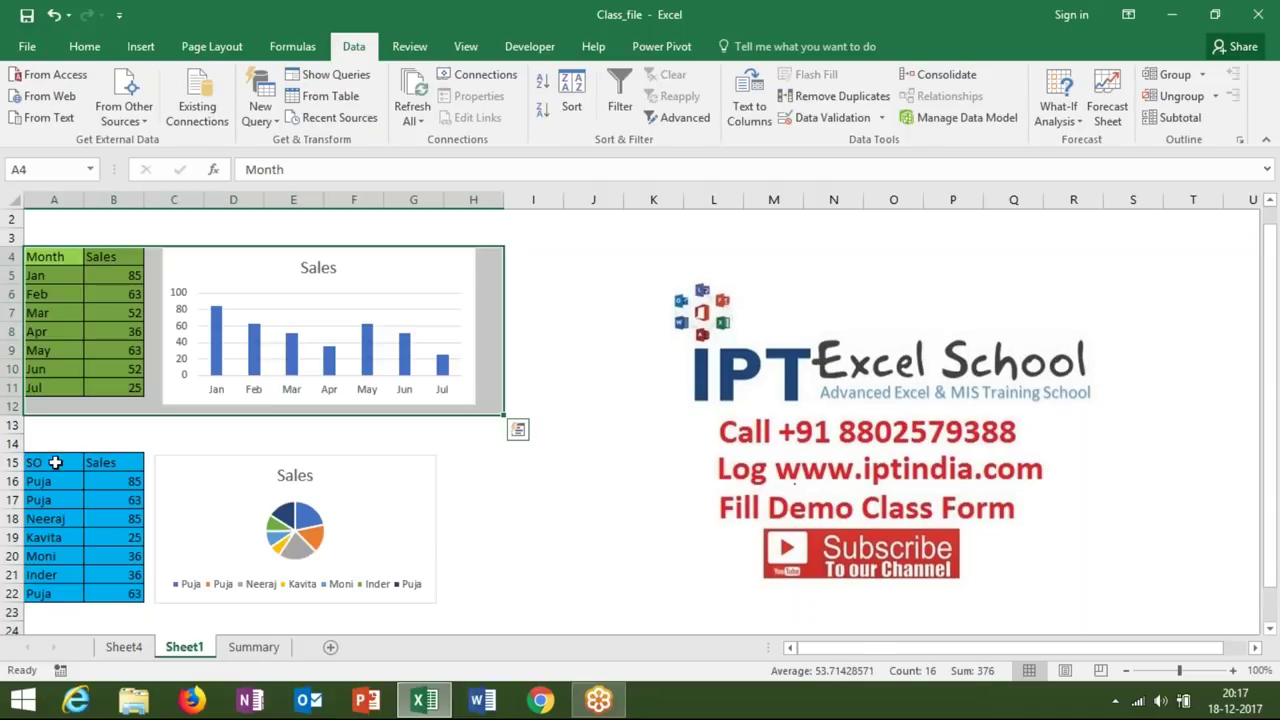
mouse_move(44, 443)
mouse_down()
mouse_move(410, 468)
mouse_move(498, 608)
mouse_up()
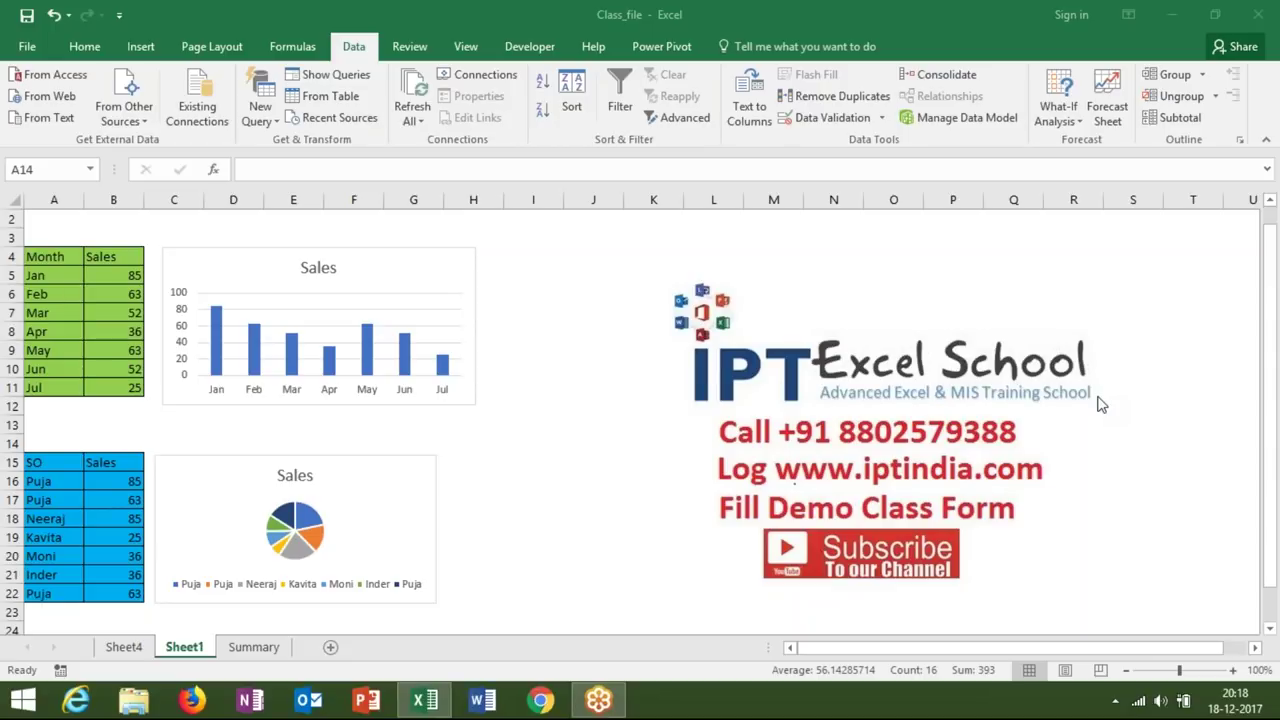
After checking the Summary sheet, select A4:H12 covering the Month table and column chart.
click(595, 205)
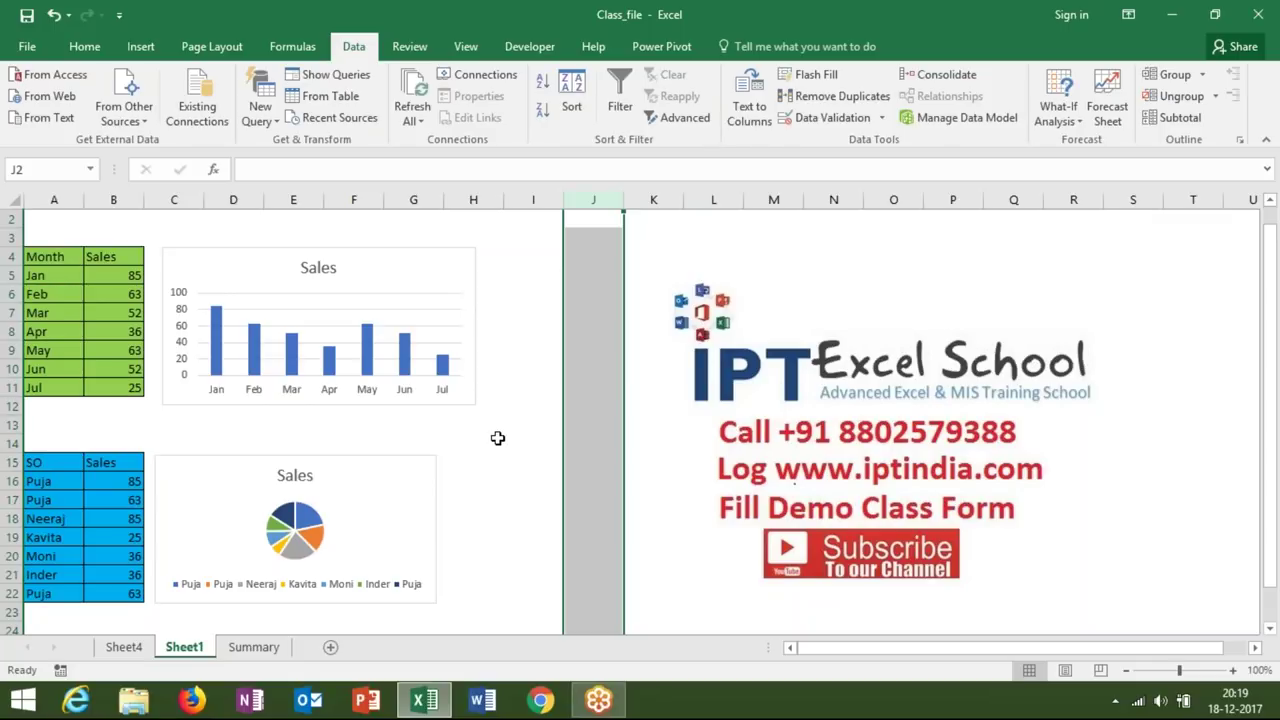
click(497, 438)
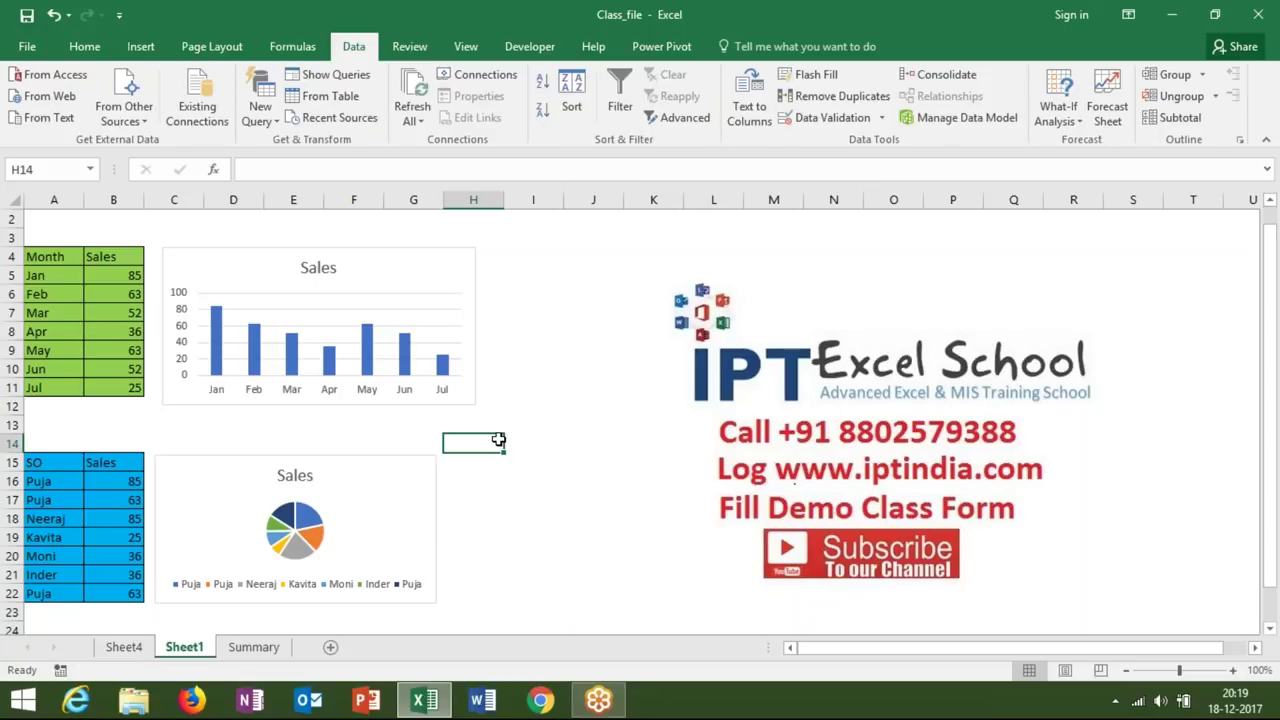
drag(498, 440, 509, 438)
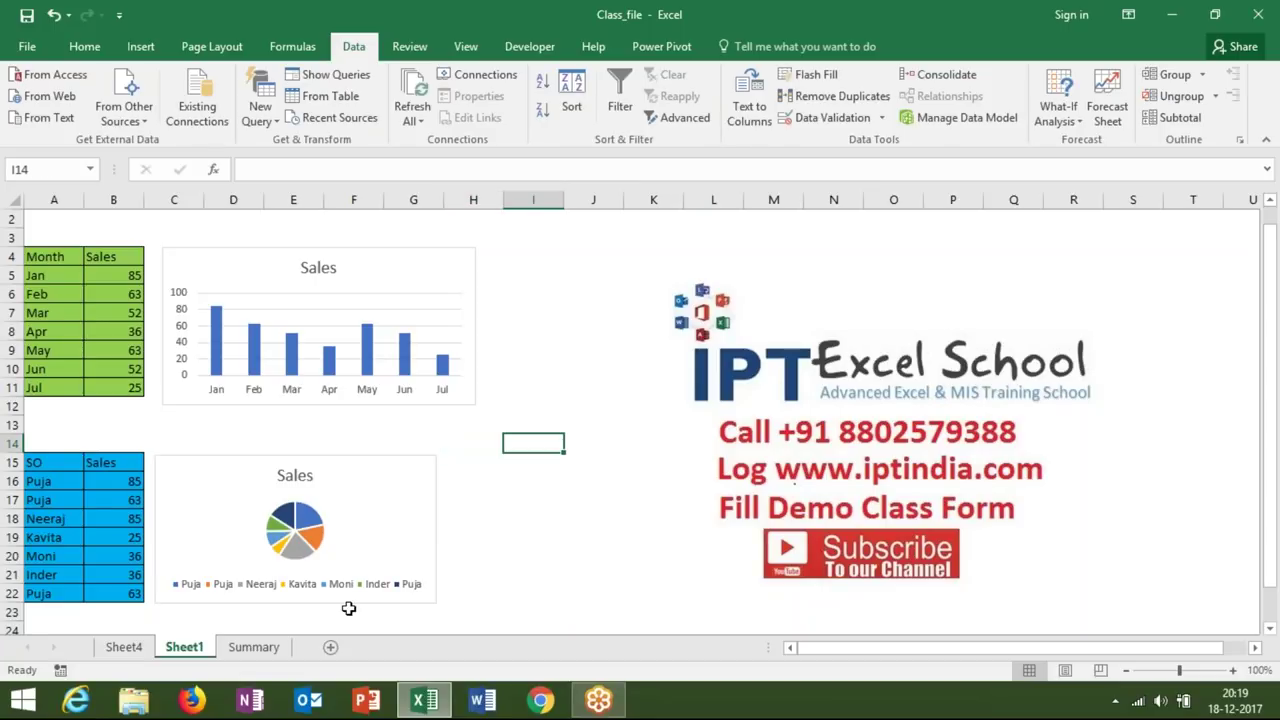
click(257, 653)
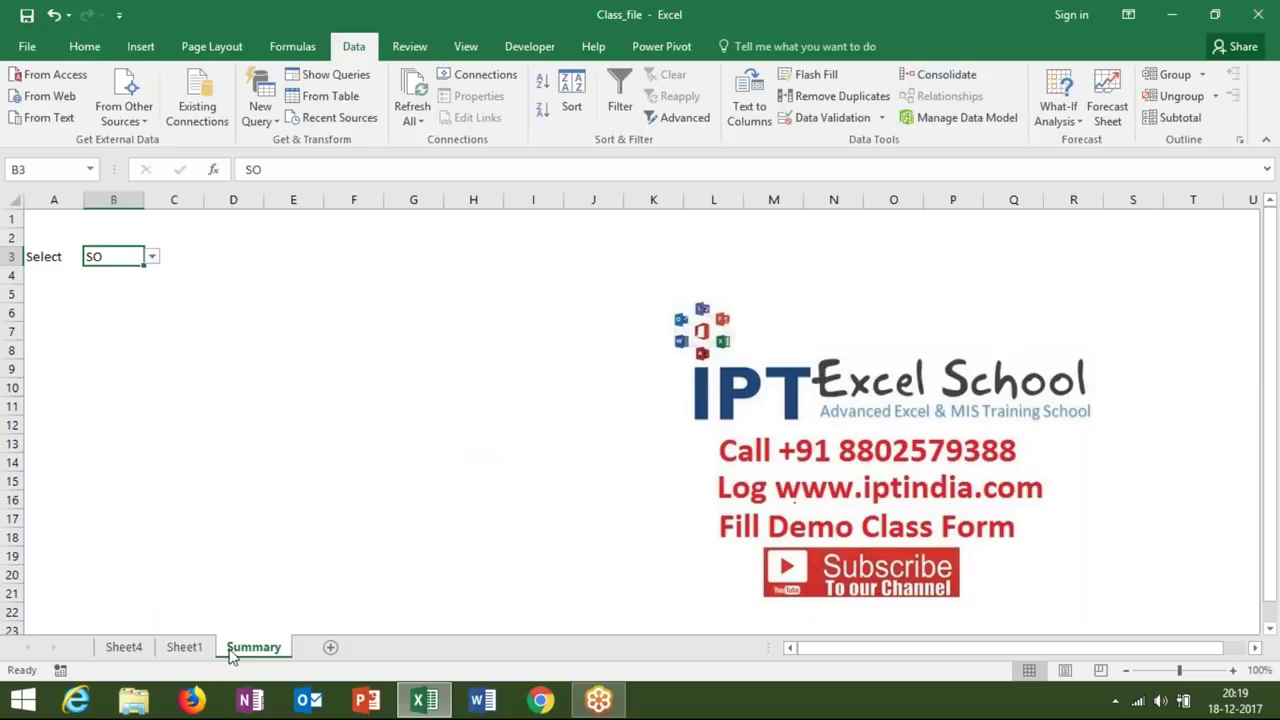
click(184, 647)
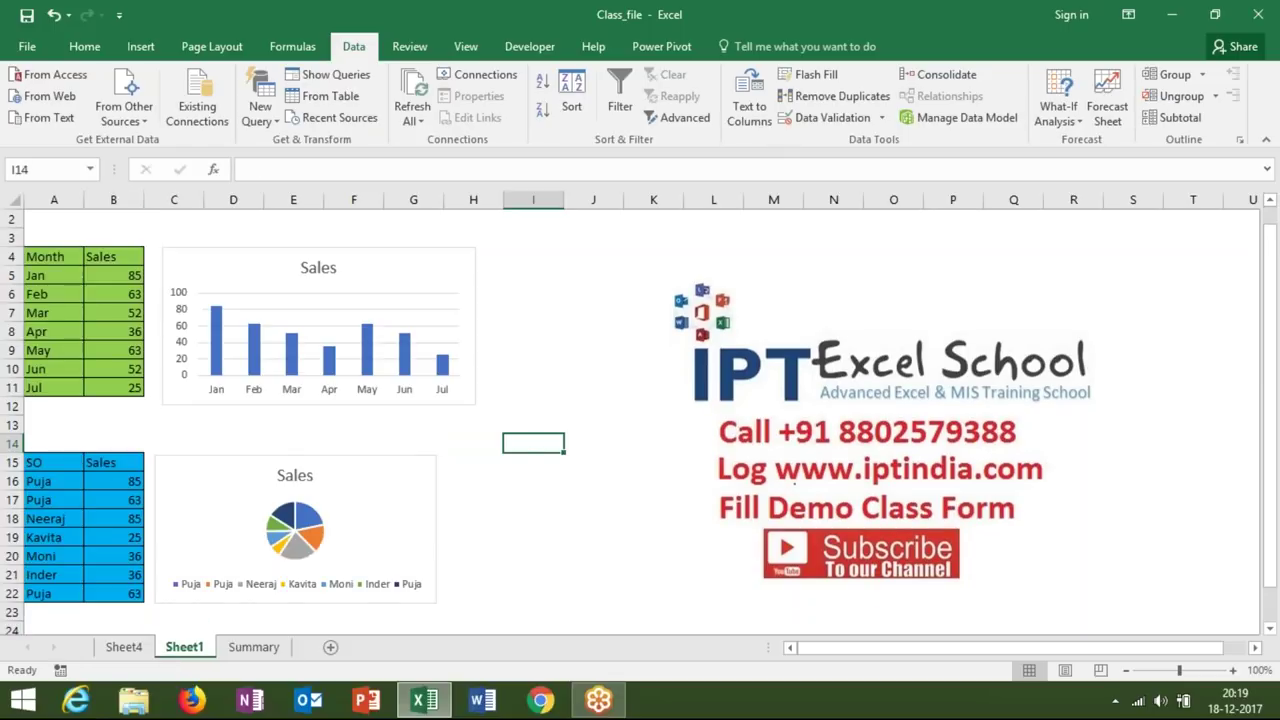
drag(49, 251, 480, 399)
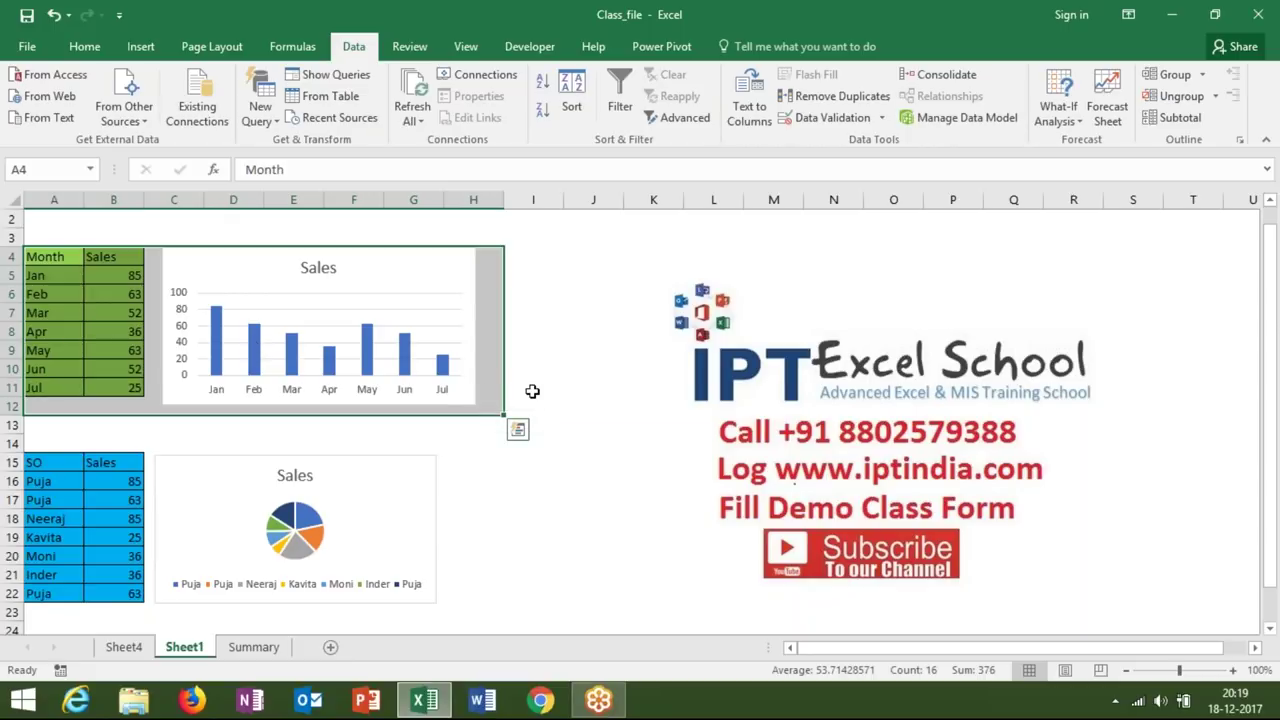
Try naming the range Month, cancel after the duplicate-name warning, and open Name Manager.
click(300, 52)
click(565, 84)
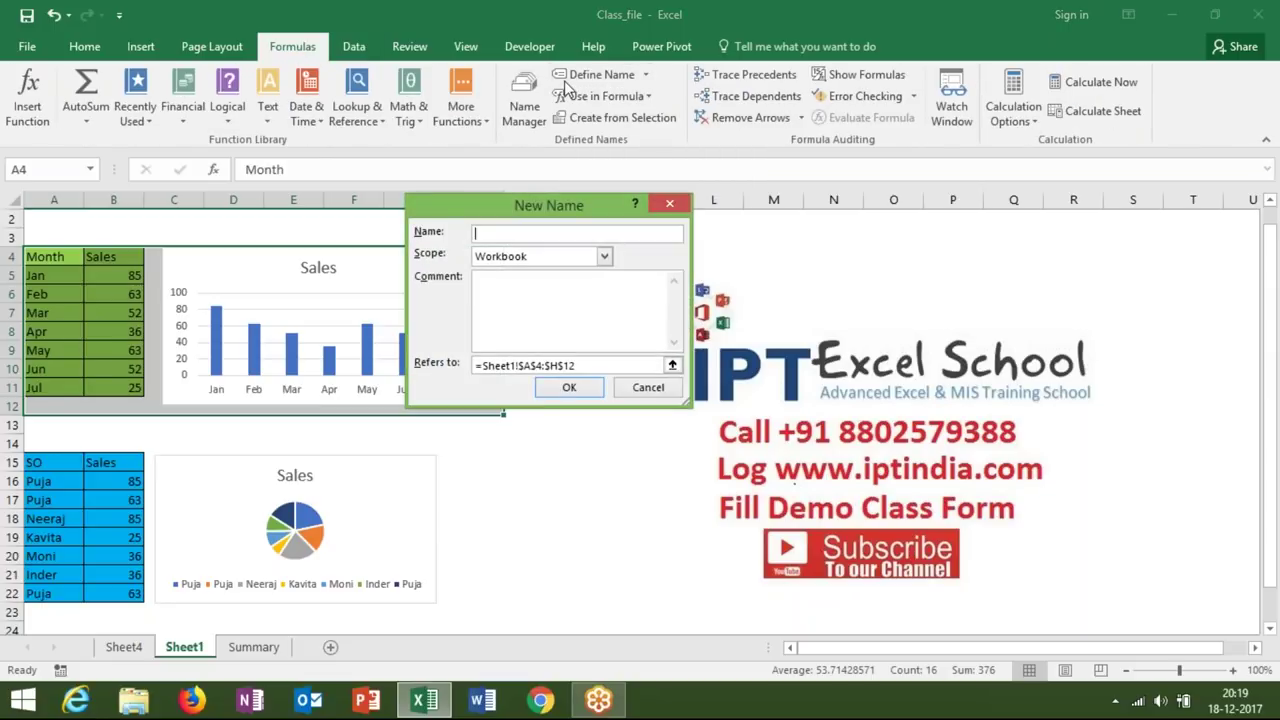
text(Month)
click(560, 390)
click(643, 397)
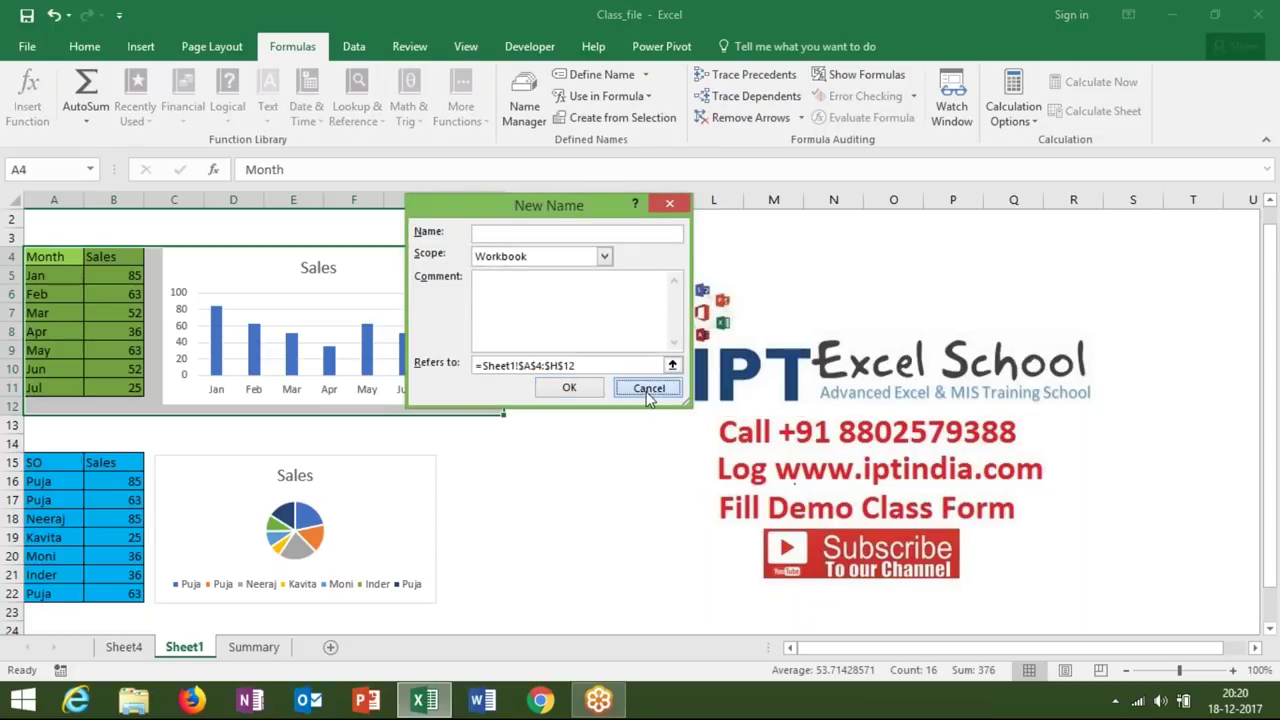
click(650, 390)
click(524, 106)
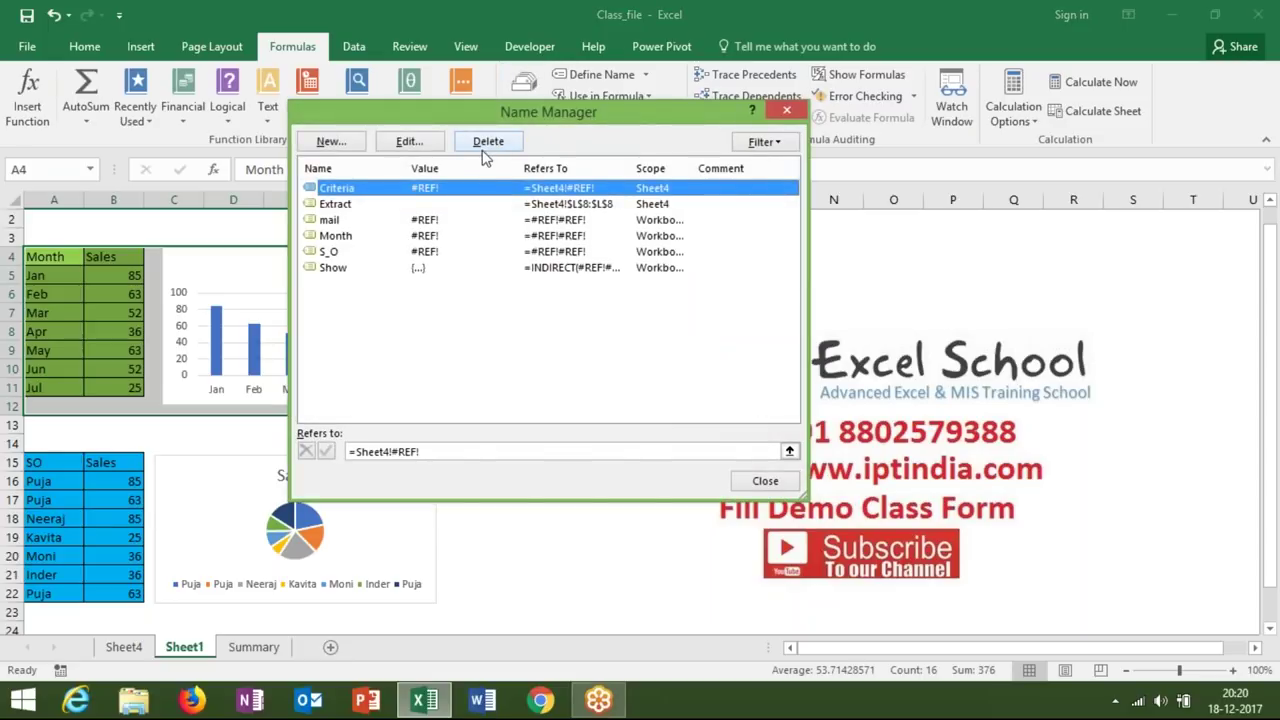
Delete the defined names Criteria, Extract and mail in Name Manager.
click(486, 145)
click(600, 397)
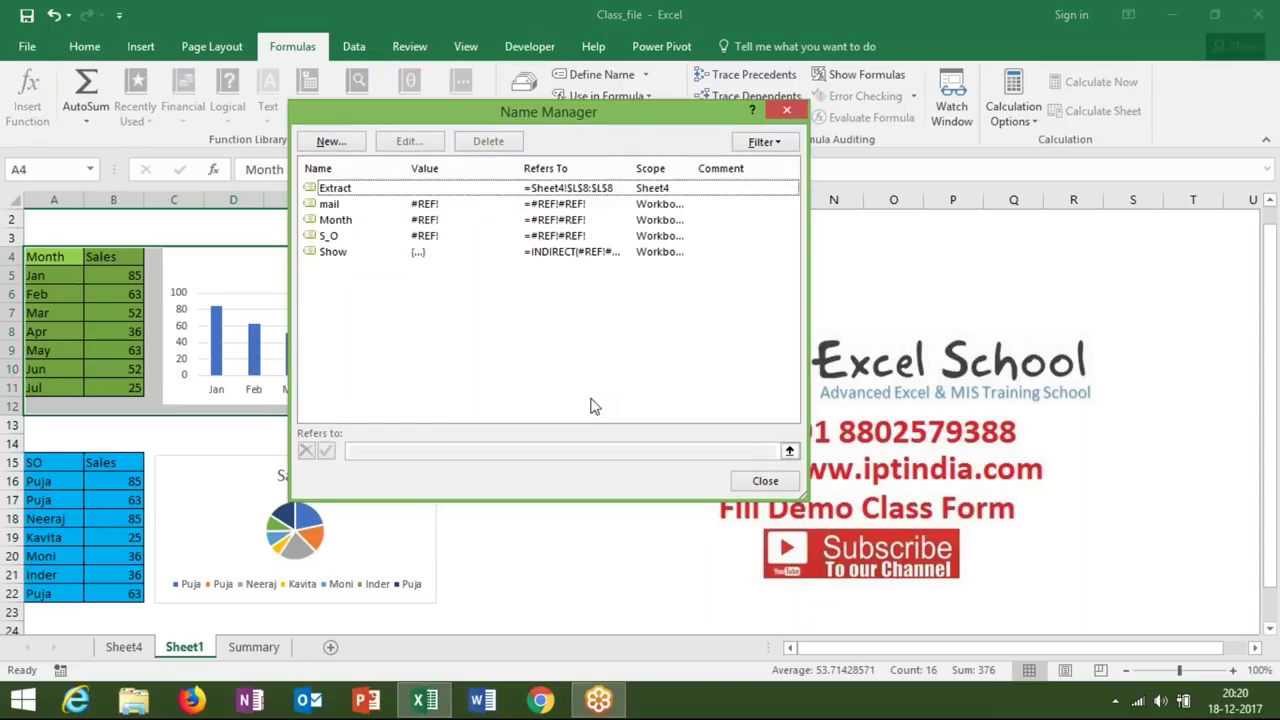
click(557, 190)
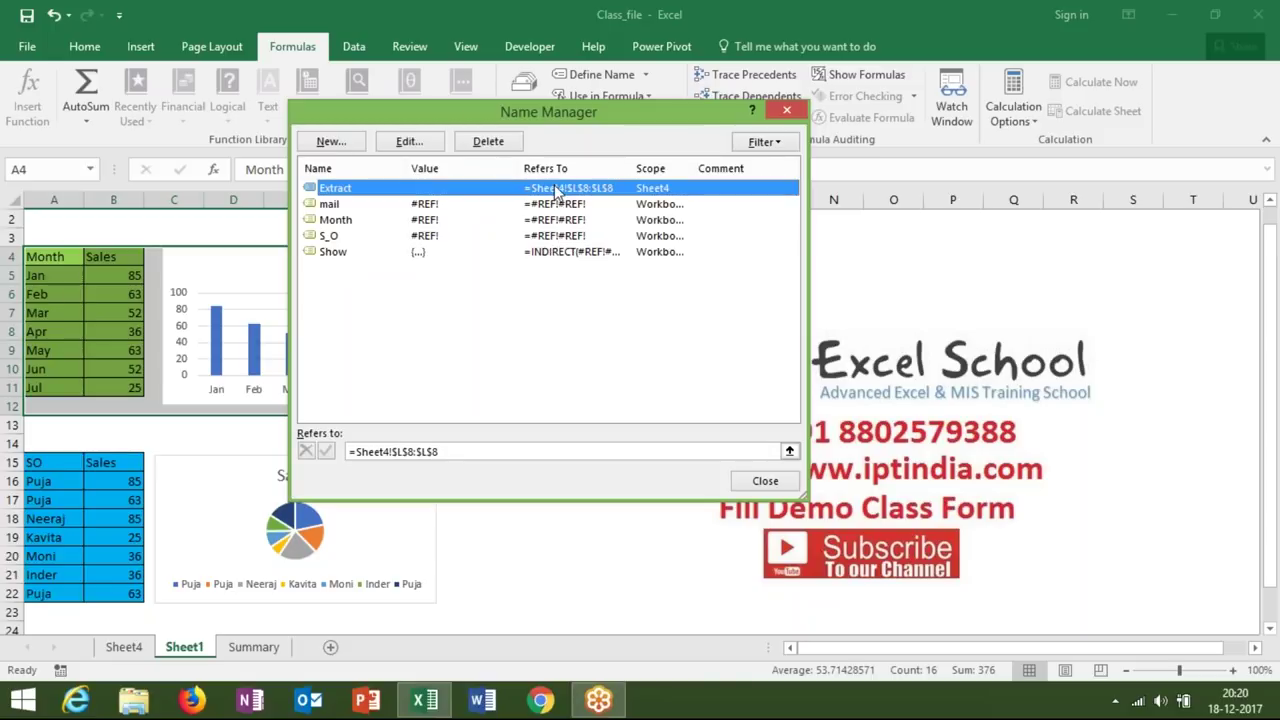
click(510, 149)
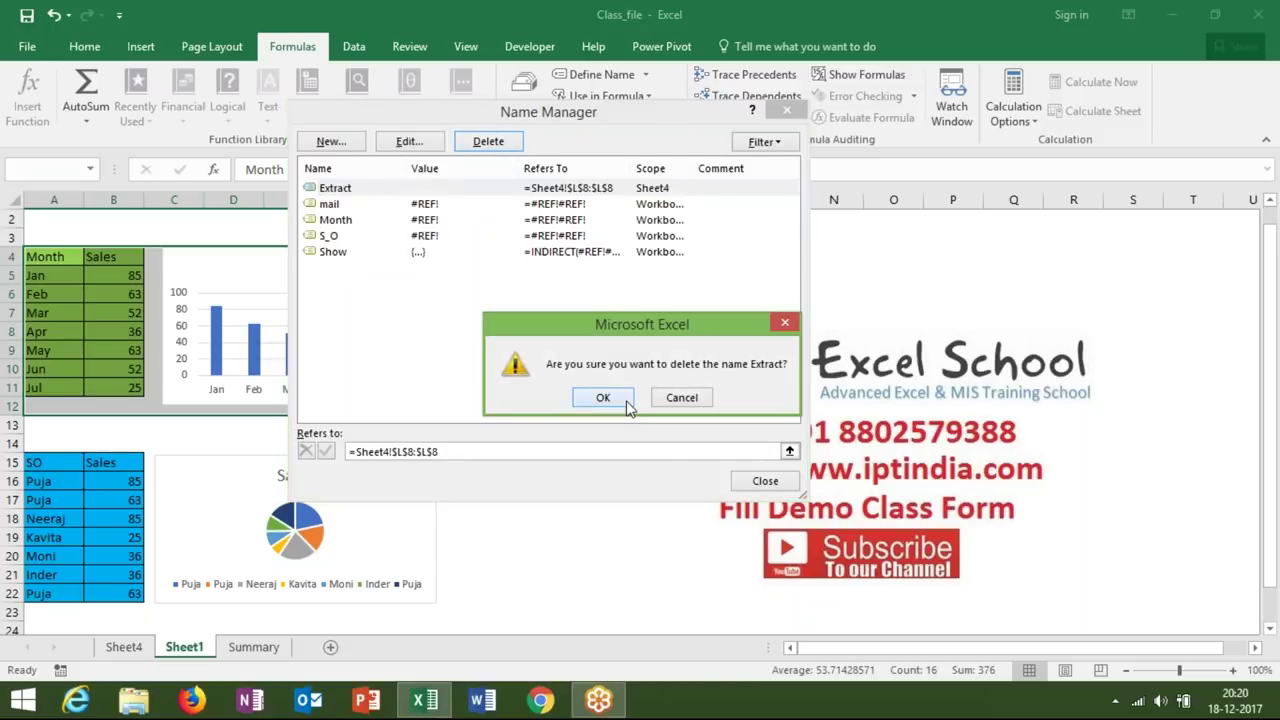
click(603, 397)
click(560, 188)
click(488, 141)
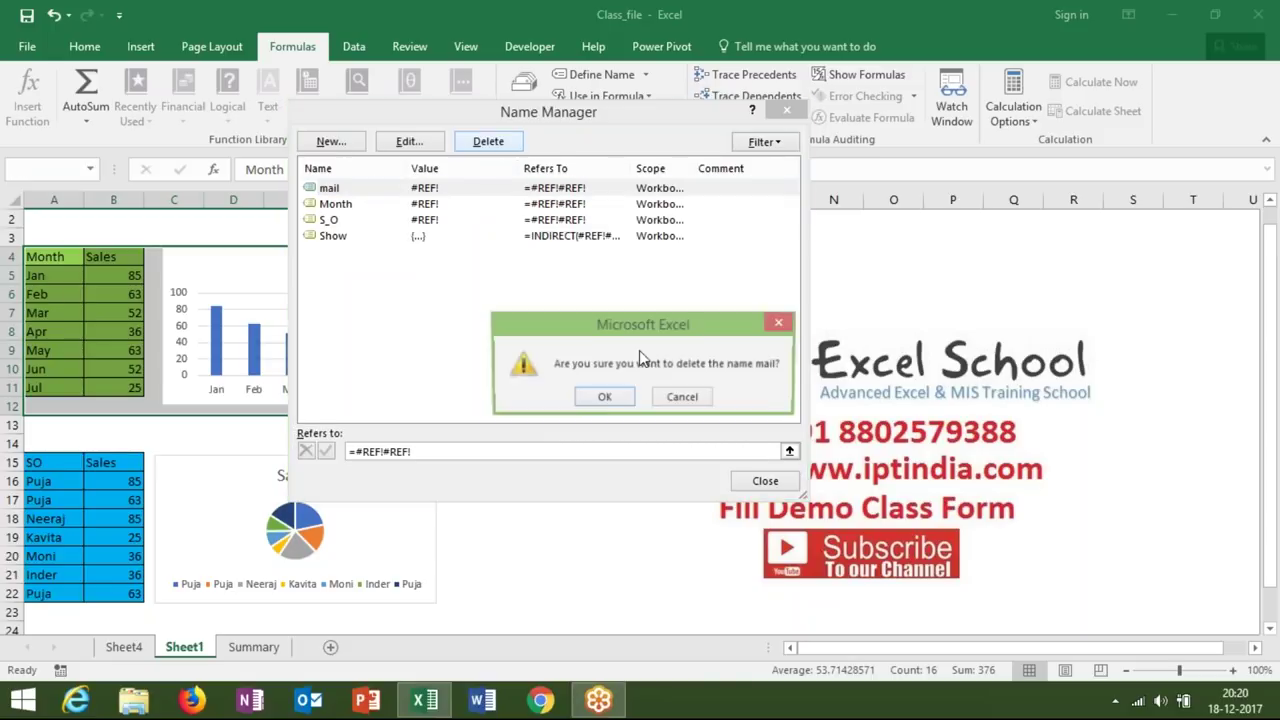
click(604, 397)
Delete the remaining names Month, S_O and Show, leaving the list empty.
click(375, 188)
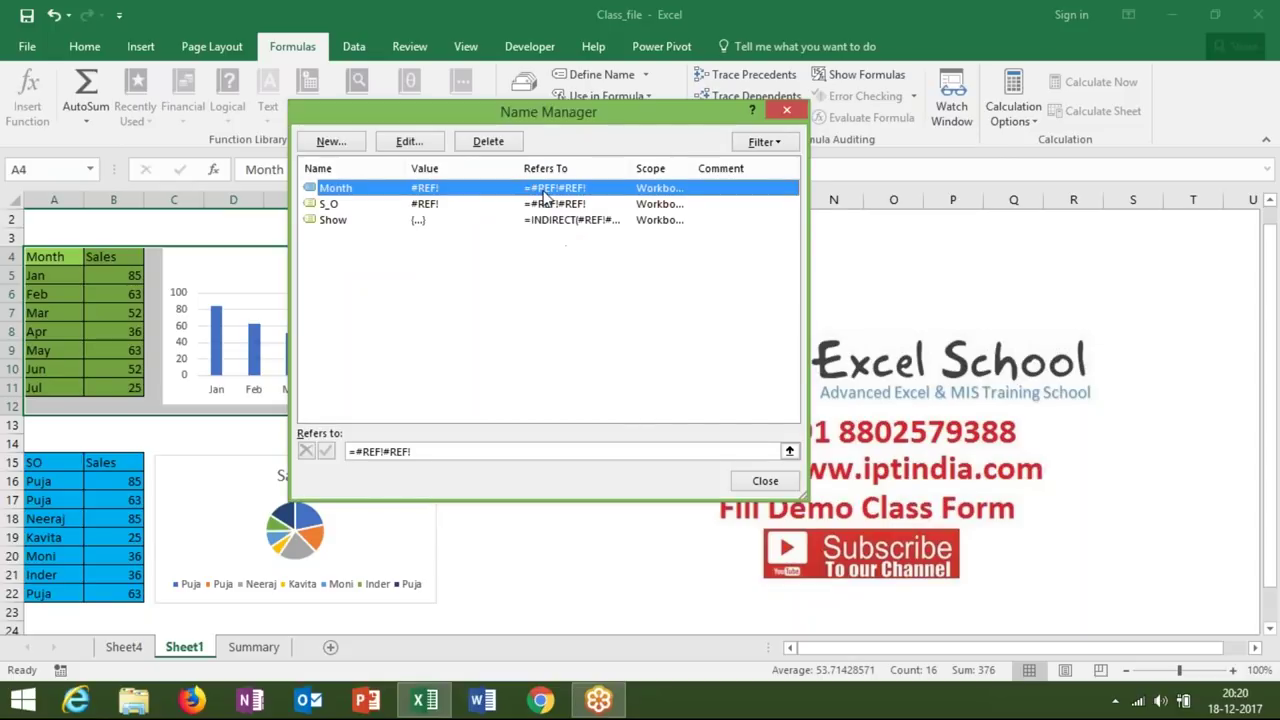
click(498, 143)
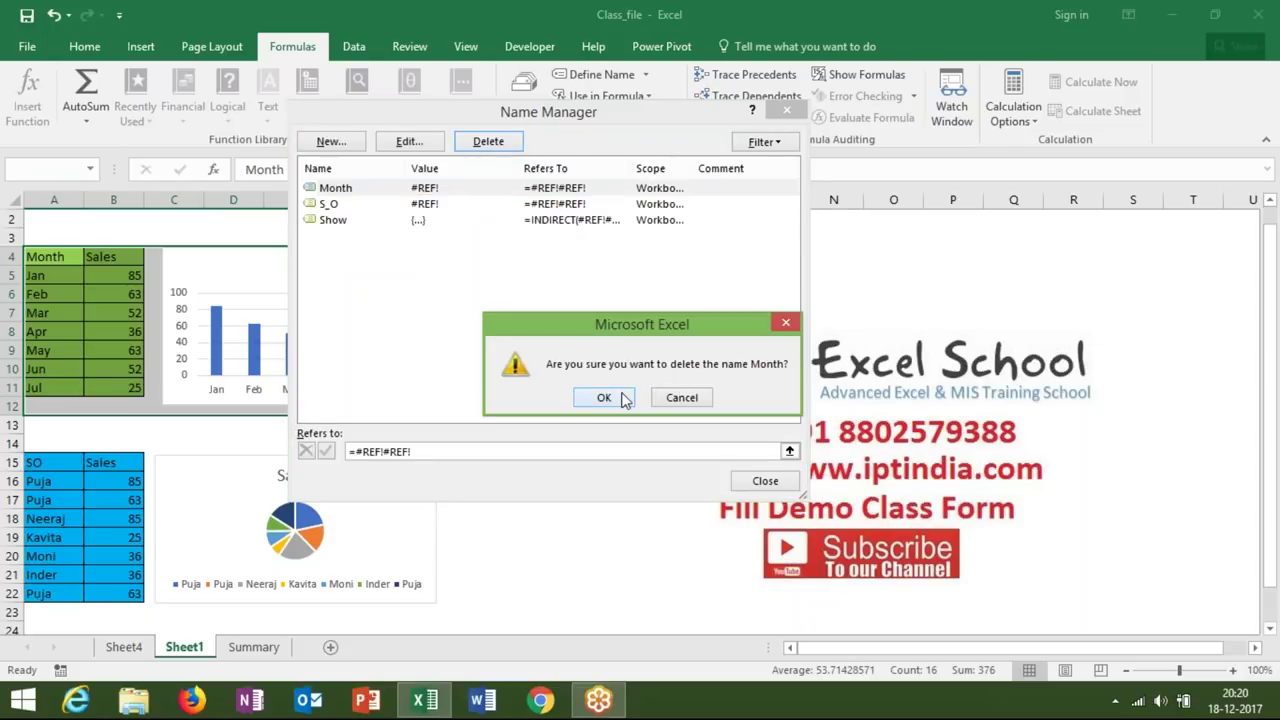
click(606, 395)
click(552, 190)
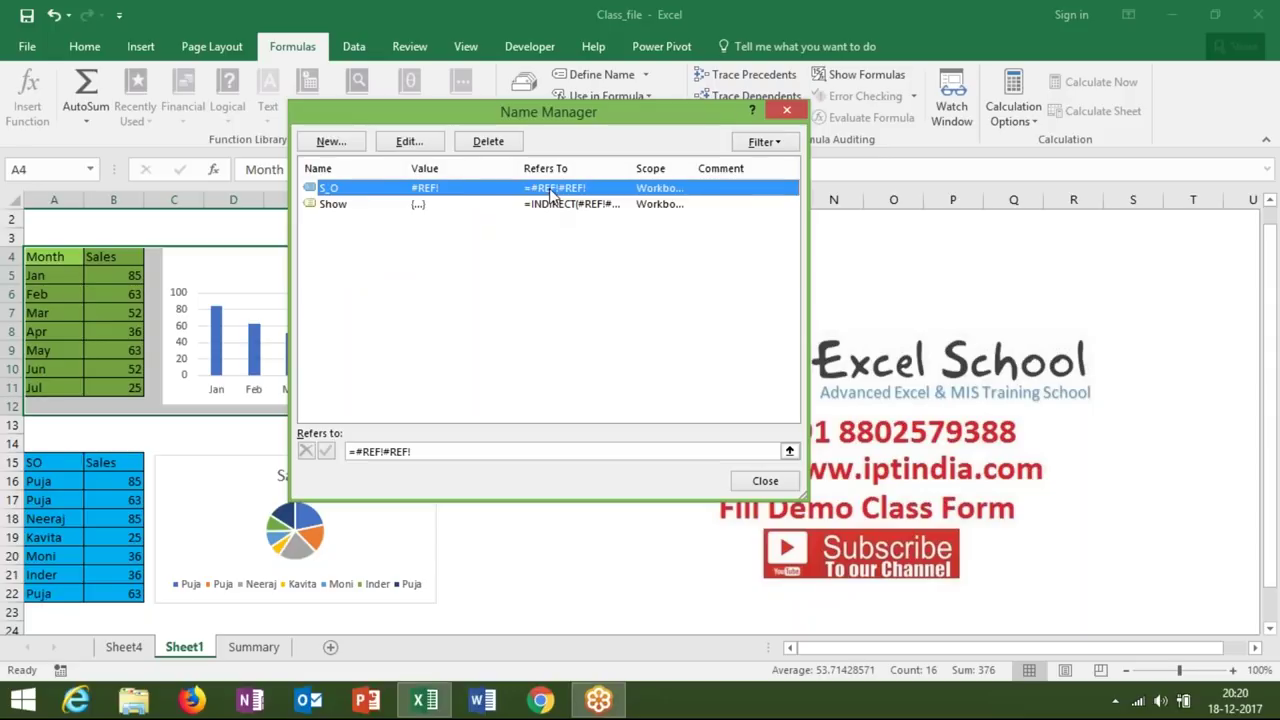
click(488, 141)
click(604, 397)
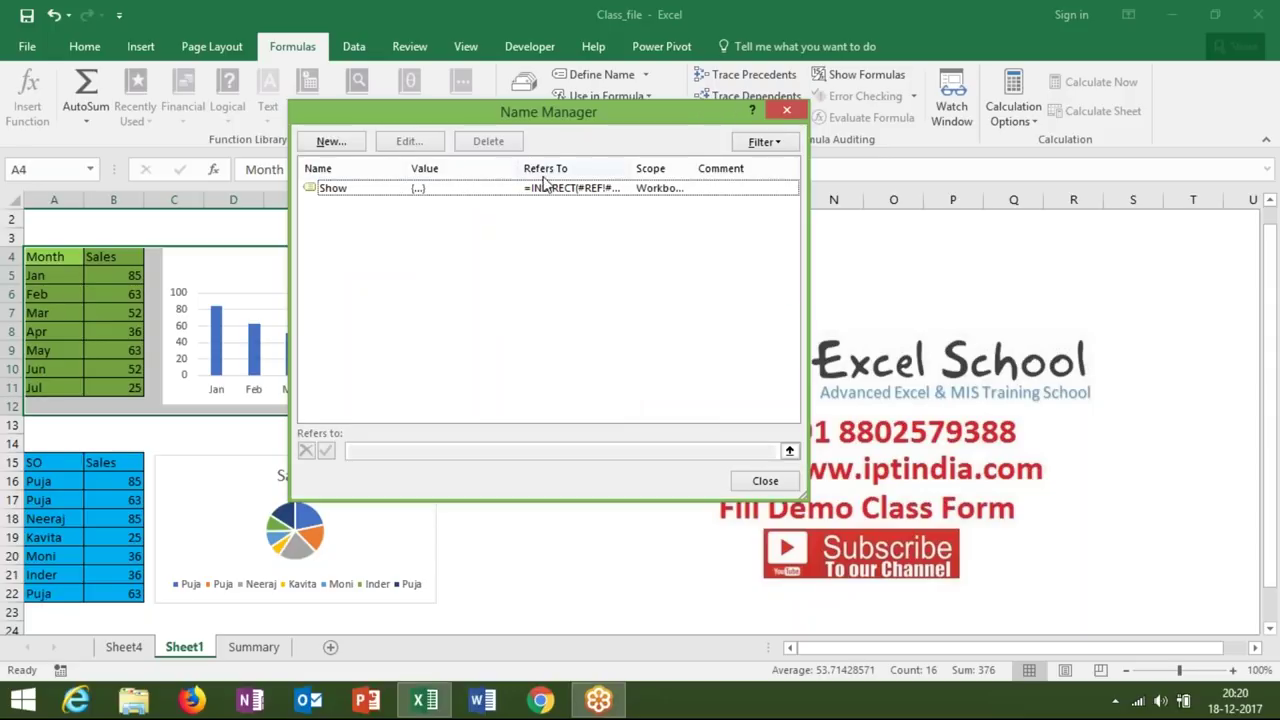
click(549, 189)
click(488, 141)
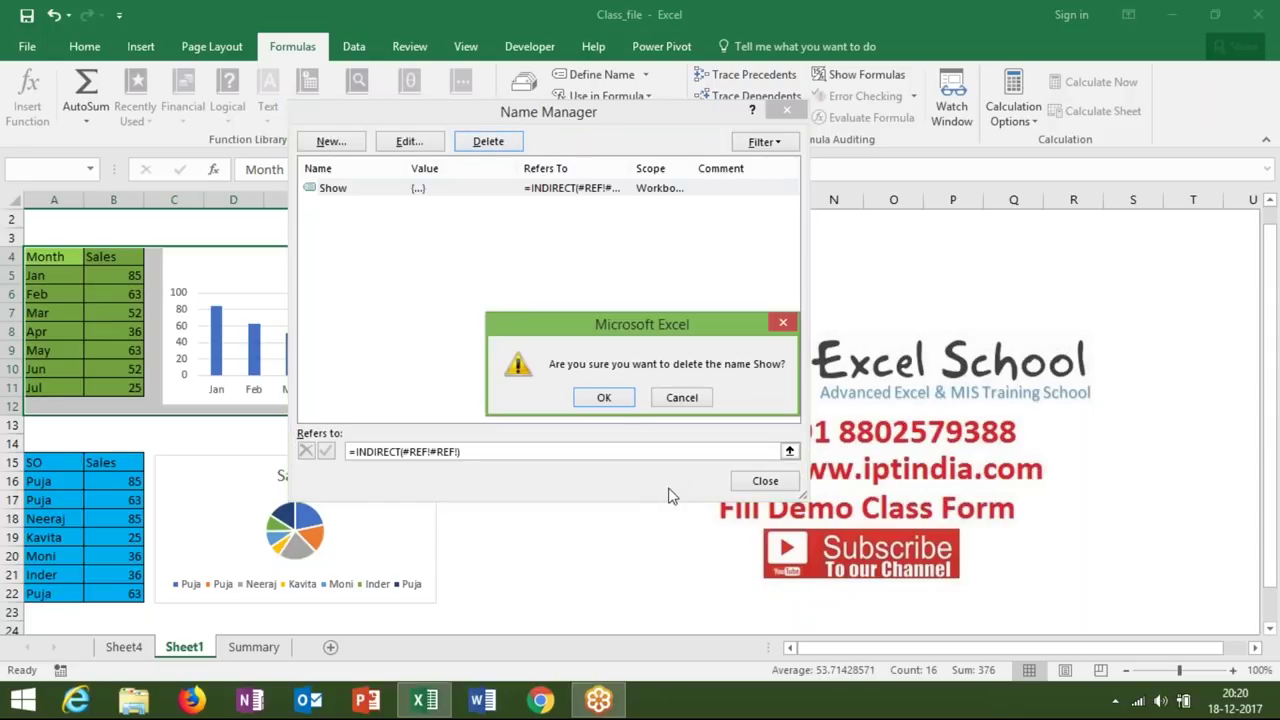
click(608, 397)
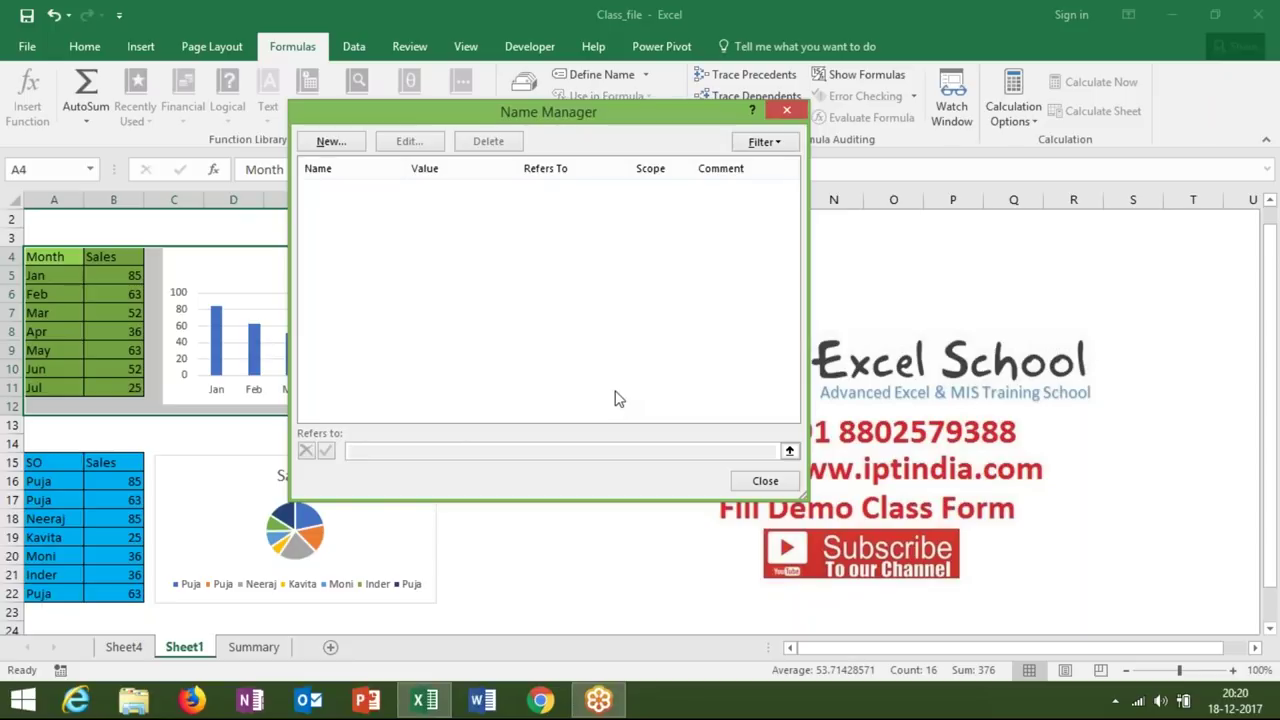
Confirm the name Month for A4:H12, then define SO for A15:H23 with its pie chart.
click(788, 113)
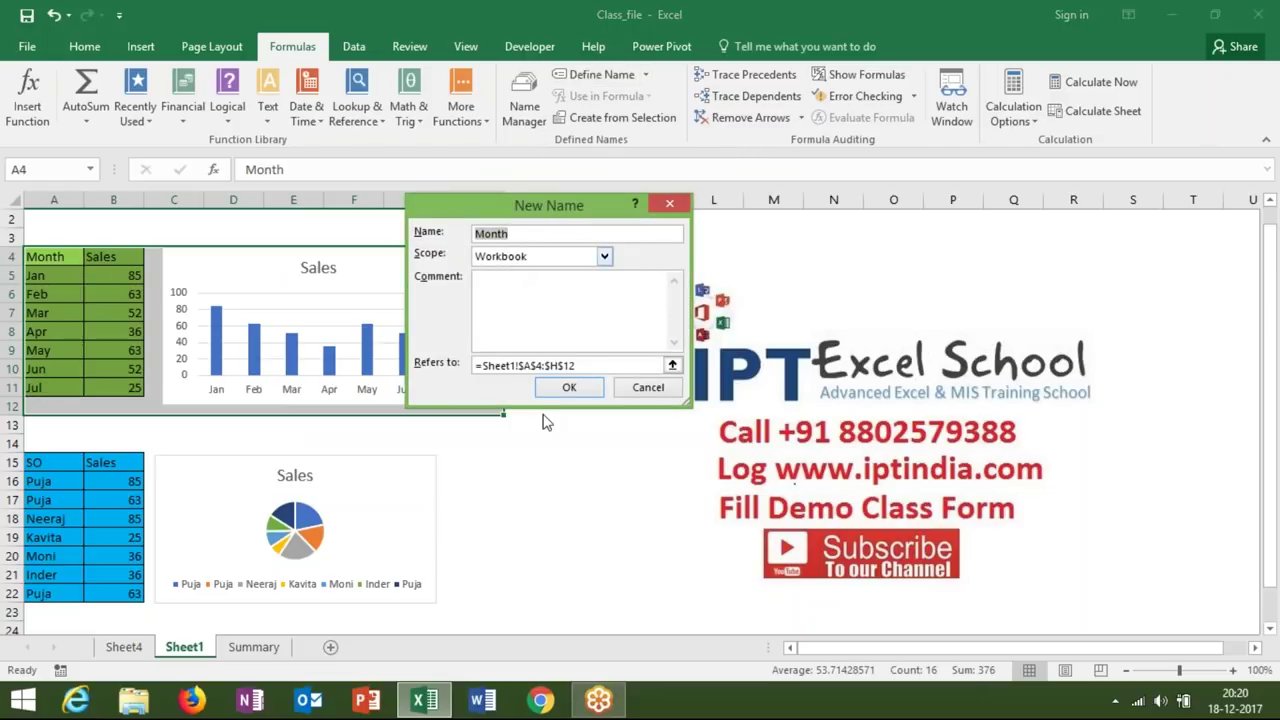
click(563, 389)
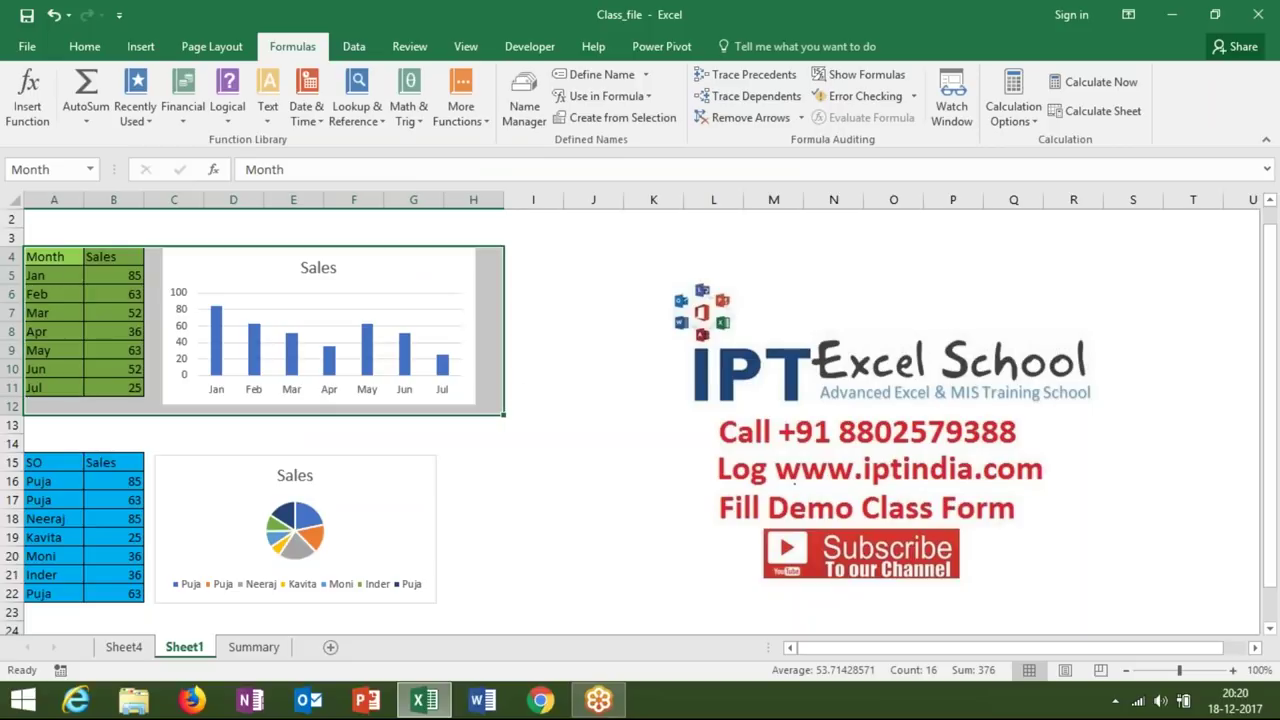
click(48, 448)
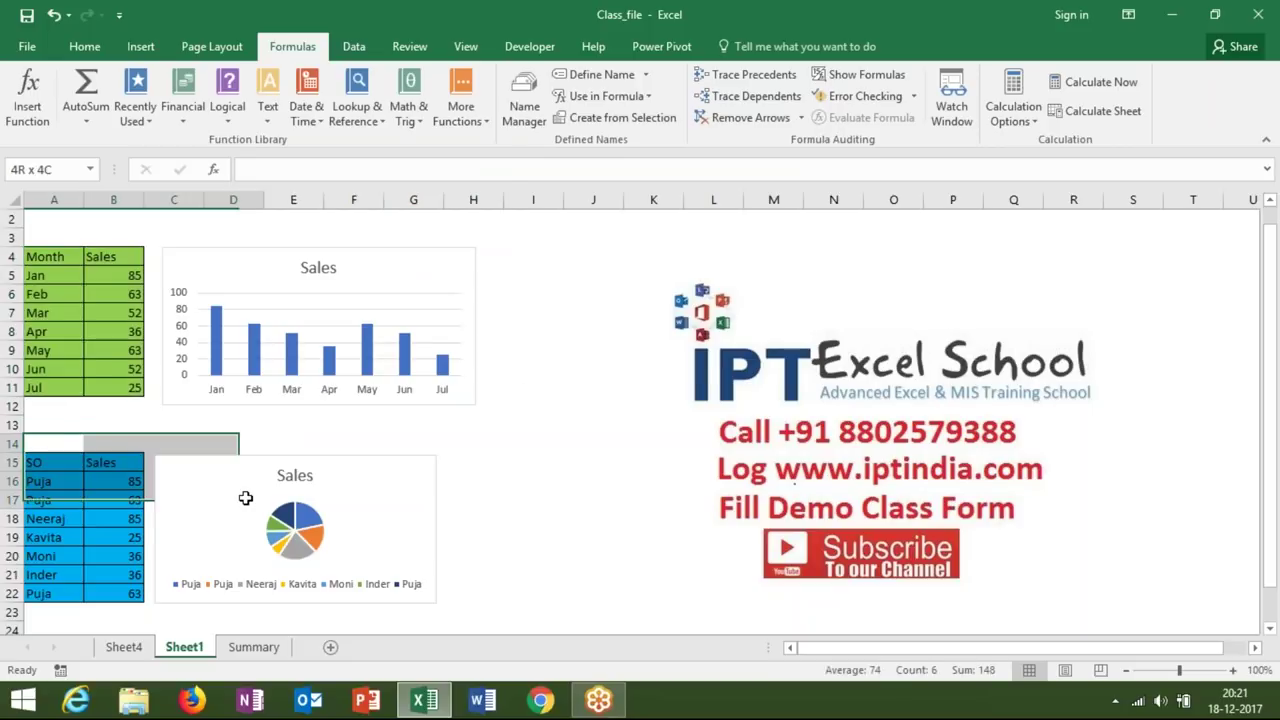
drag(48, 448, 360, 540)
mouse_move(49, 462)
mouse_down()
mouse_move(462, 602)
mouse_move(462, 613)
mouse_up()
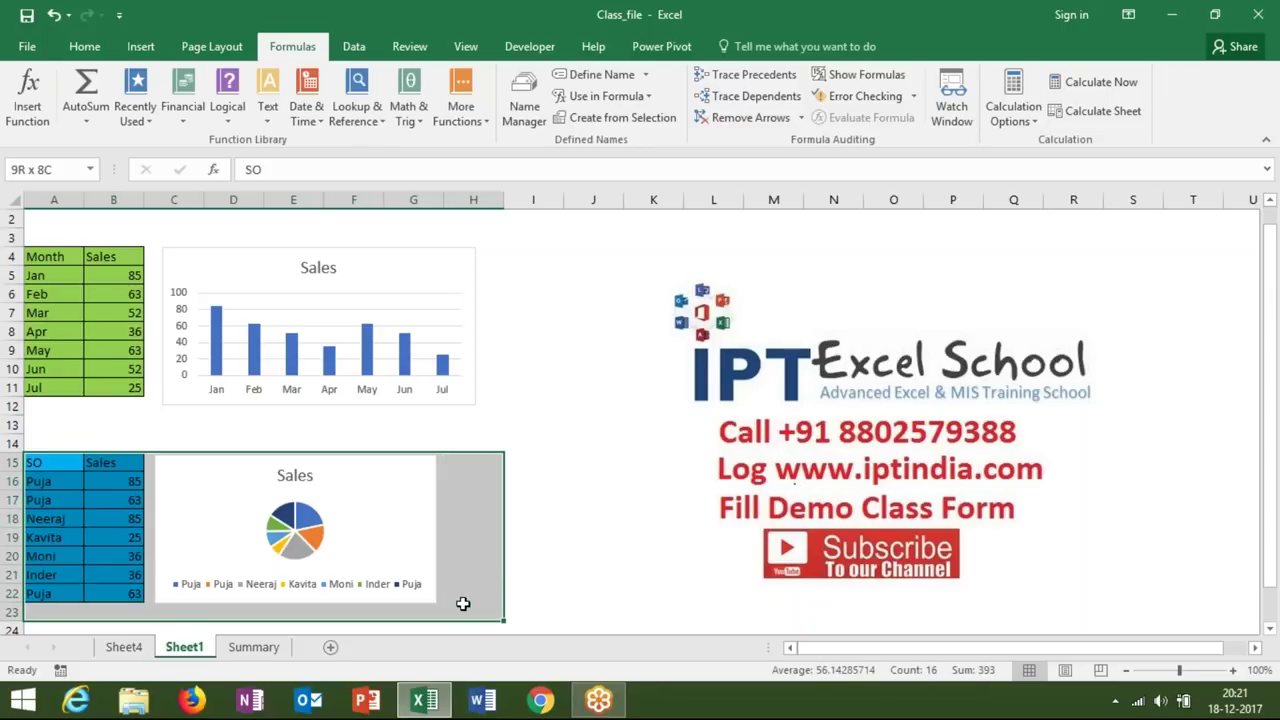
click(590, 76)
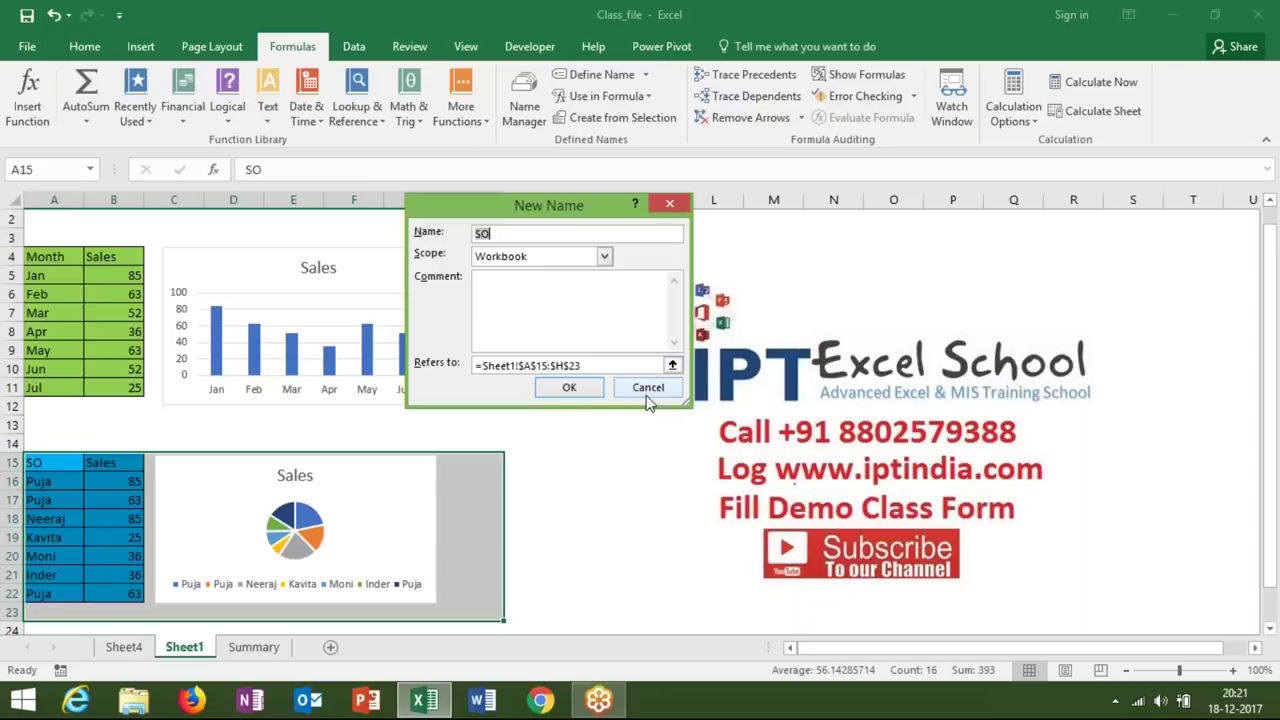
click(569, 387)
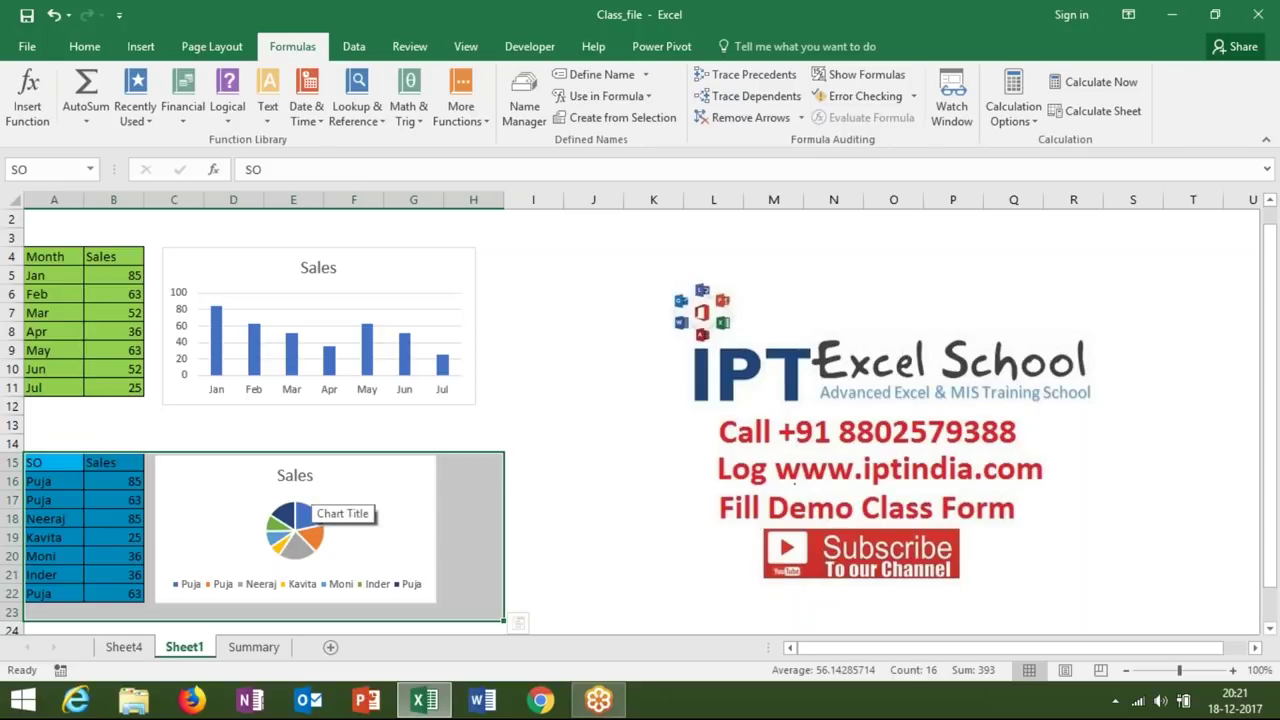
Copy the SO range and paste it as a Linked Picture at Summary A6, nudged slightly.
key(ctrl+c)
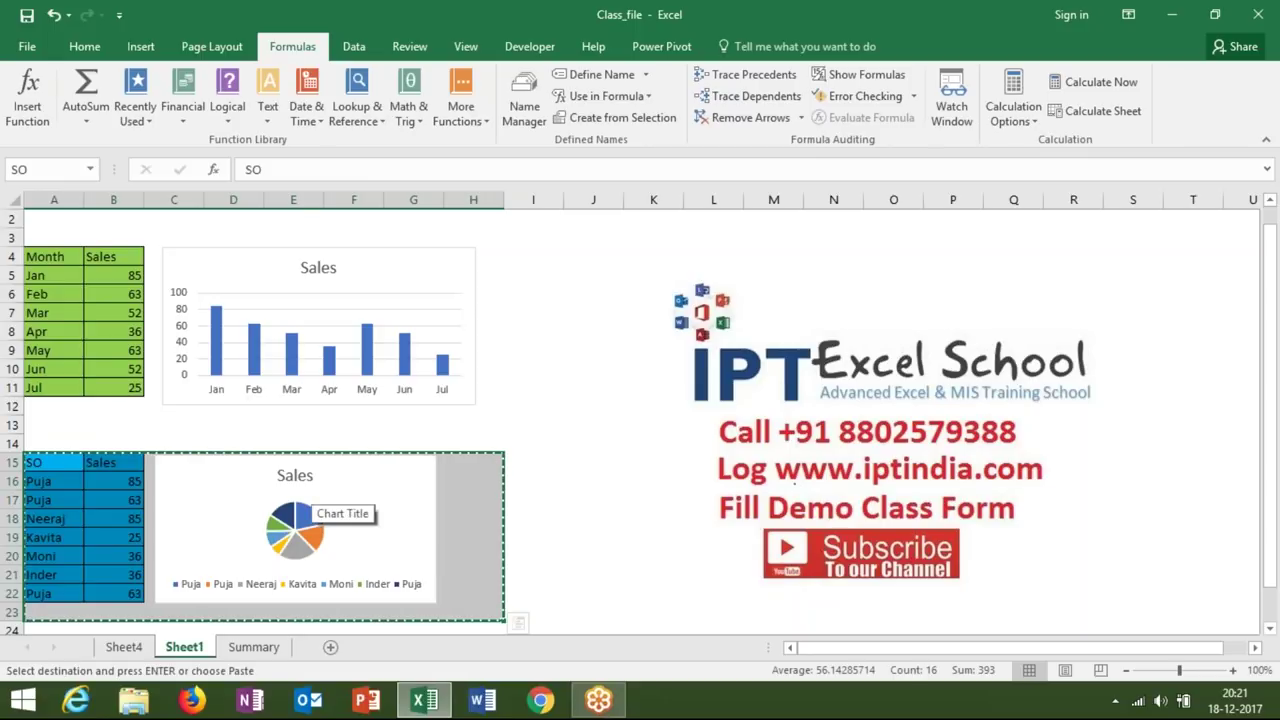
click(253, 647)
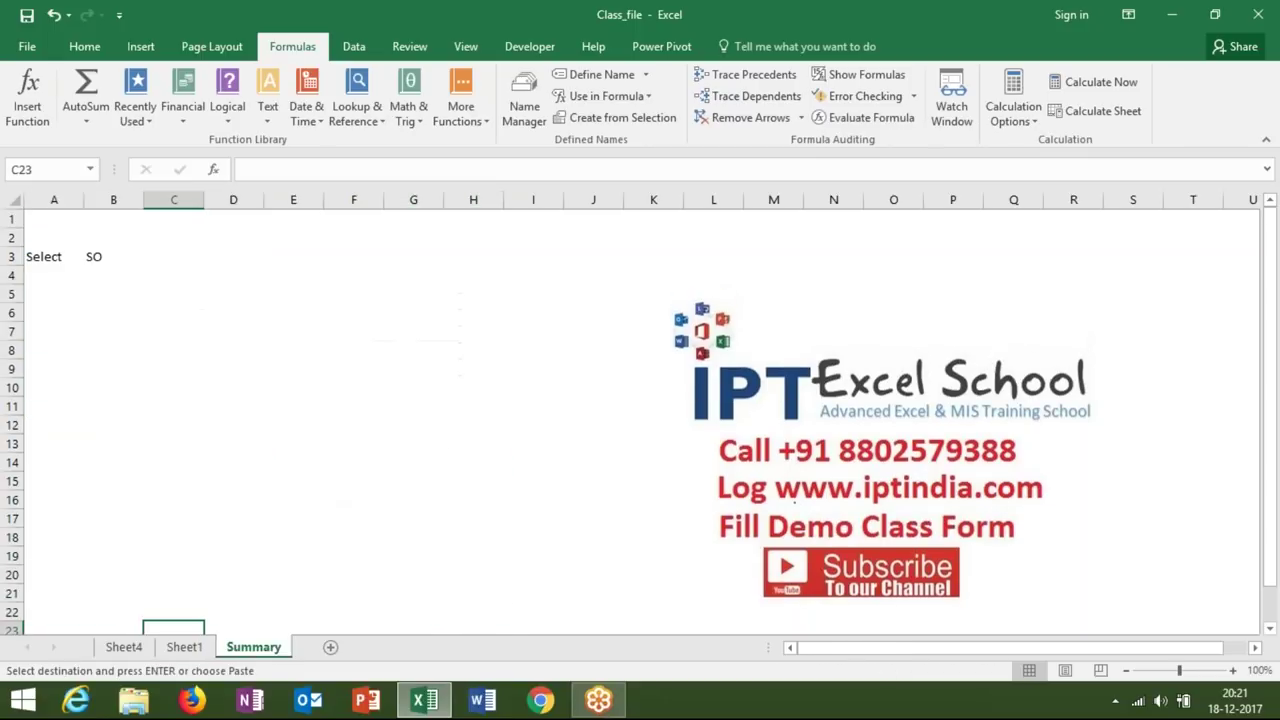
click(68, 312)
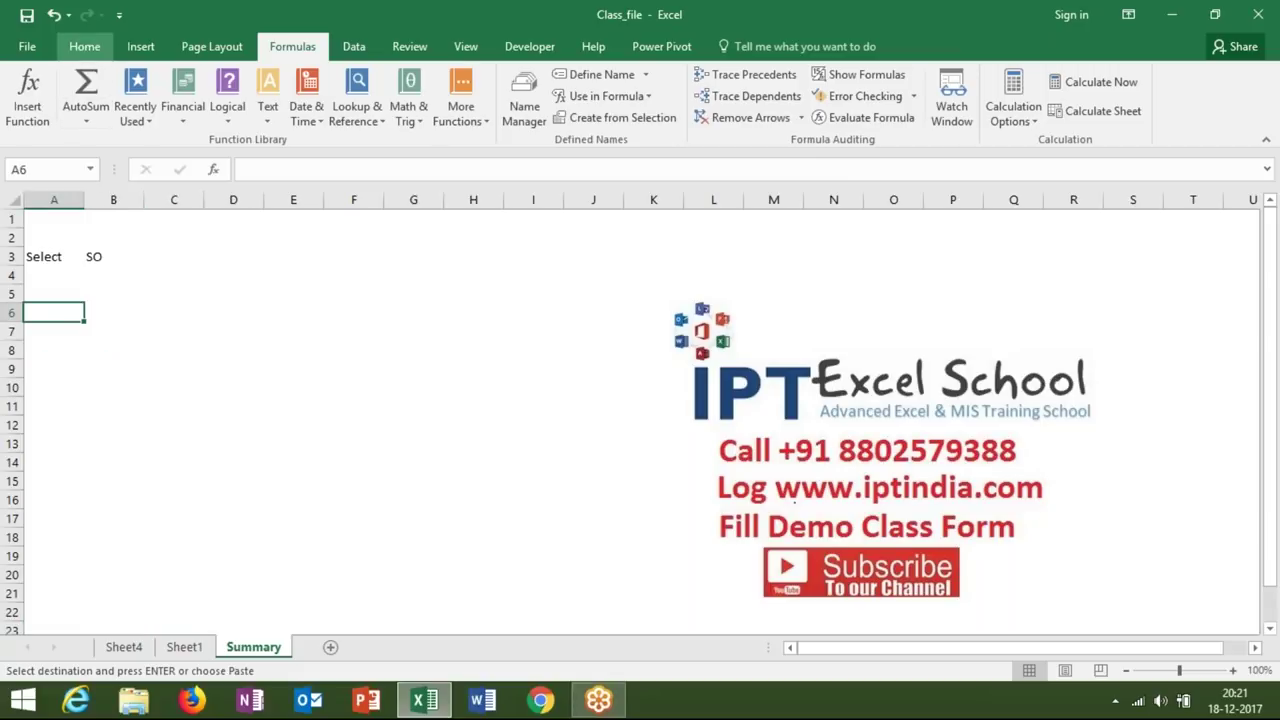
click(84, 46)
click(23, 112)
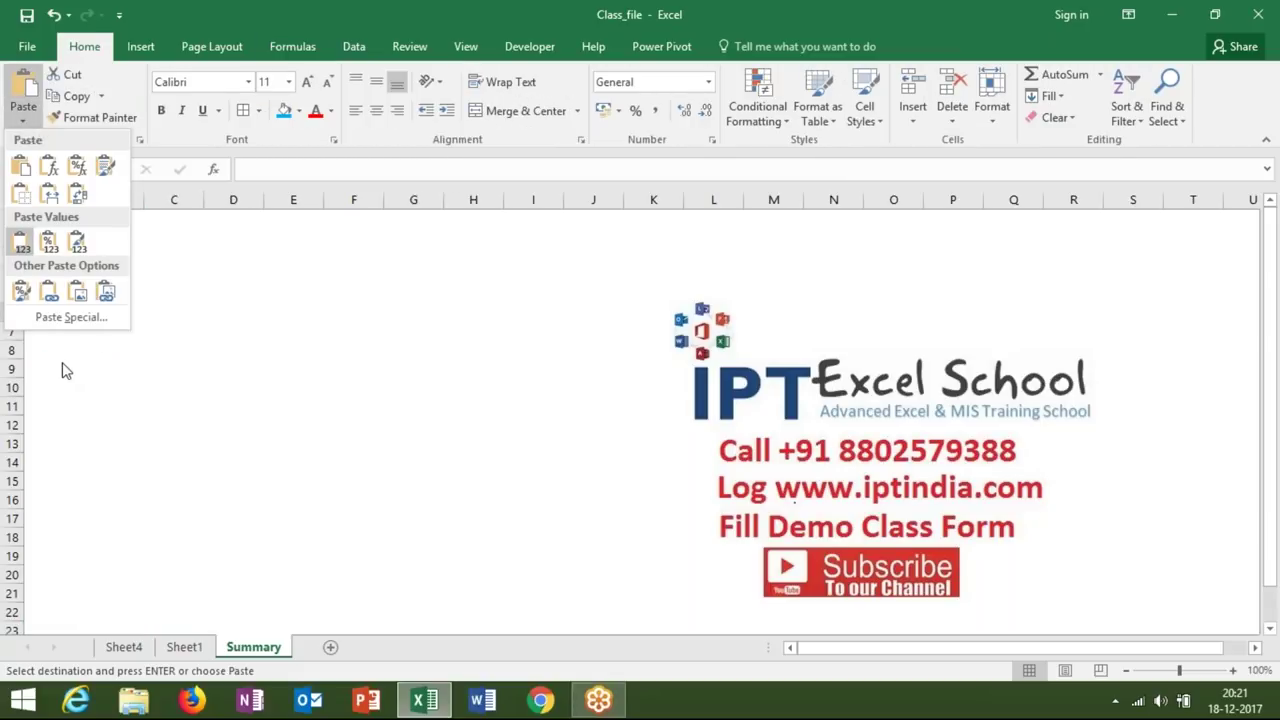
click(108, 293)
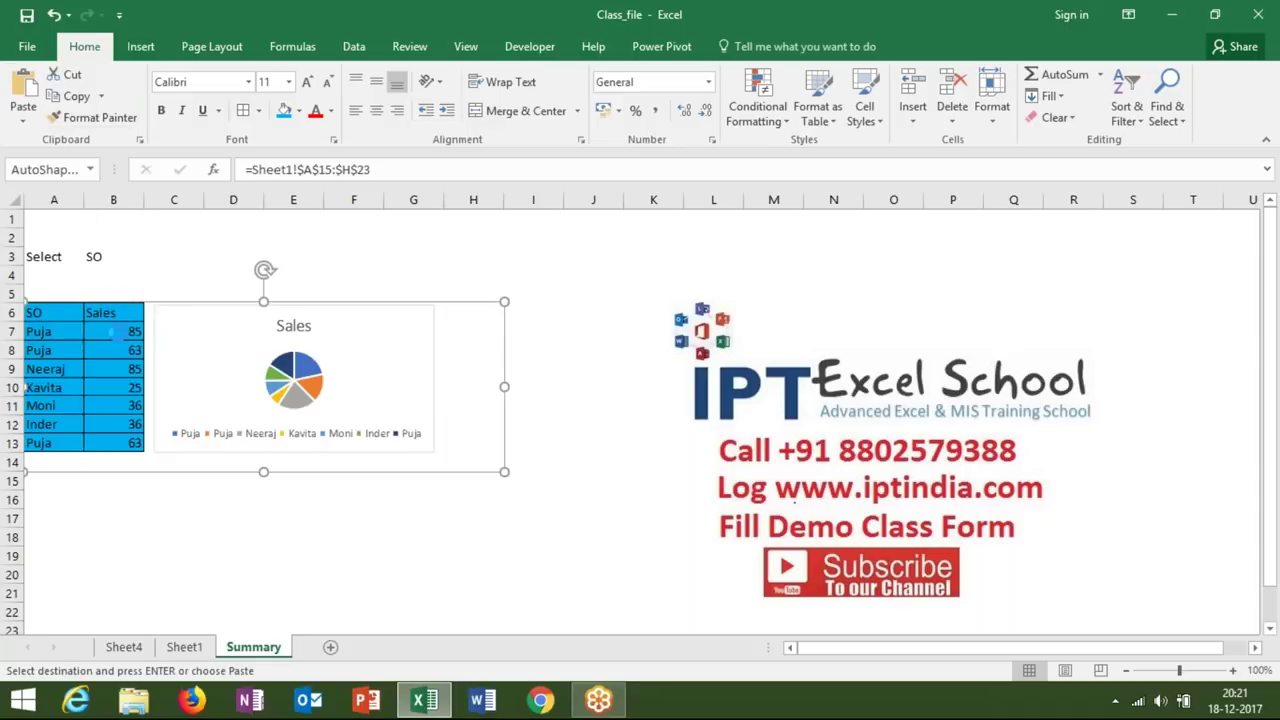
drag(148, 355, 170, 368)
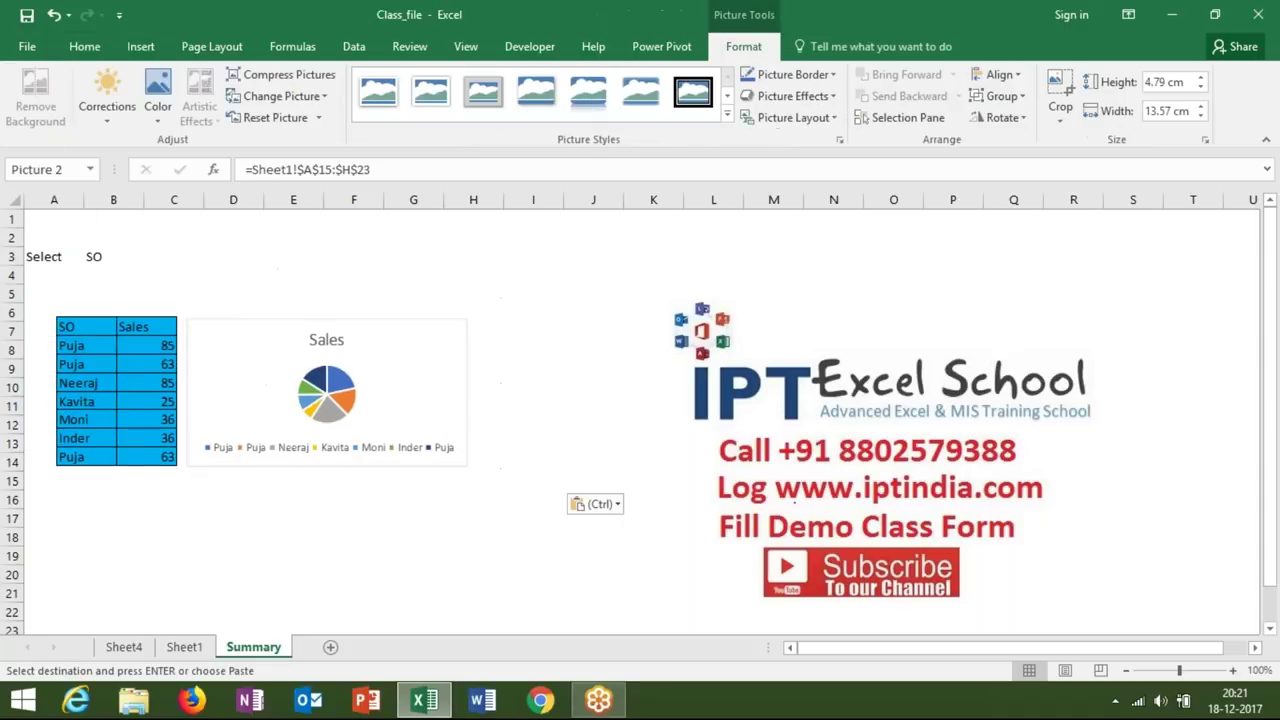
Enter 360, then 50, as Inder's sales in Sheet1 B21 and check the Summary picture.
click(184, 647)
click(131, 577)
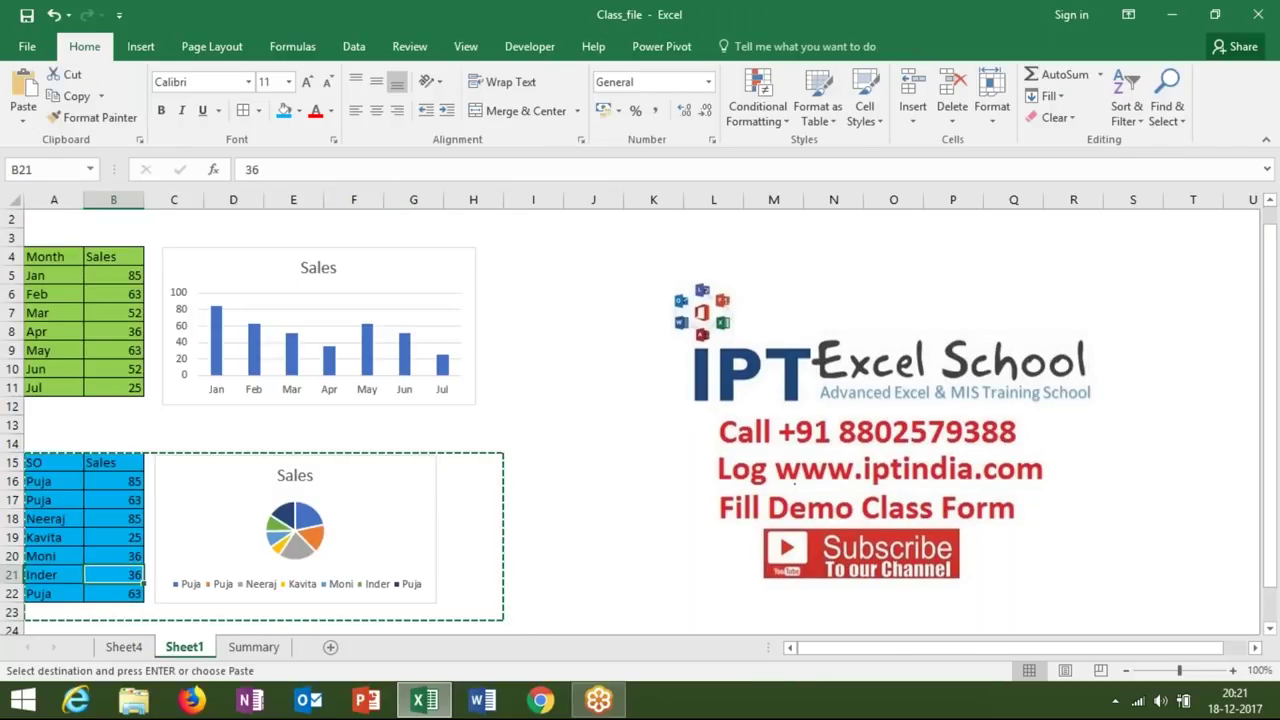
text(360)
key(Return)
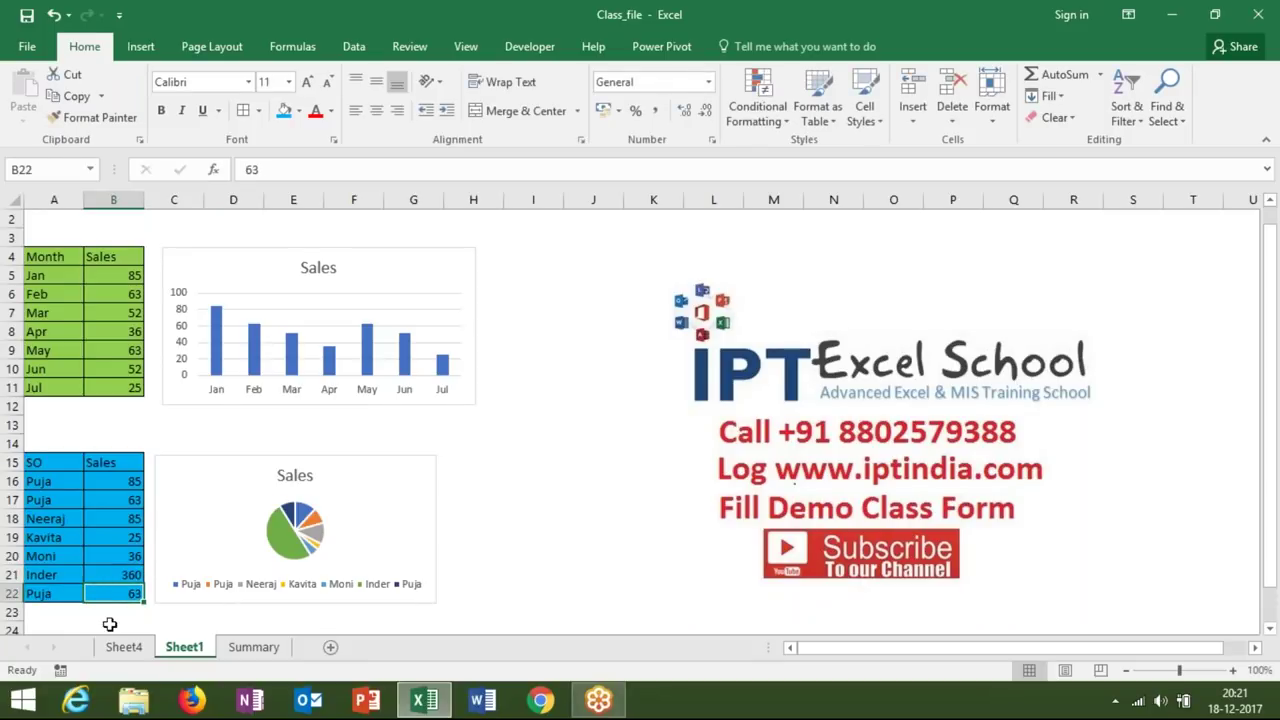
click(105, 567)
text(5)
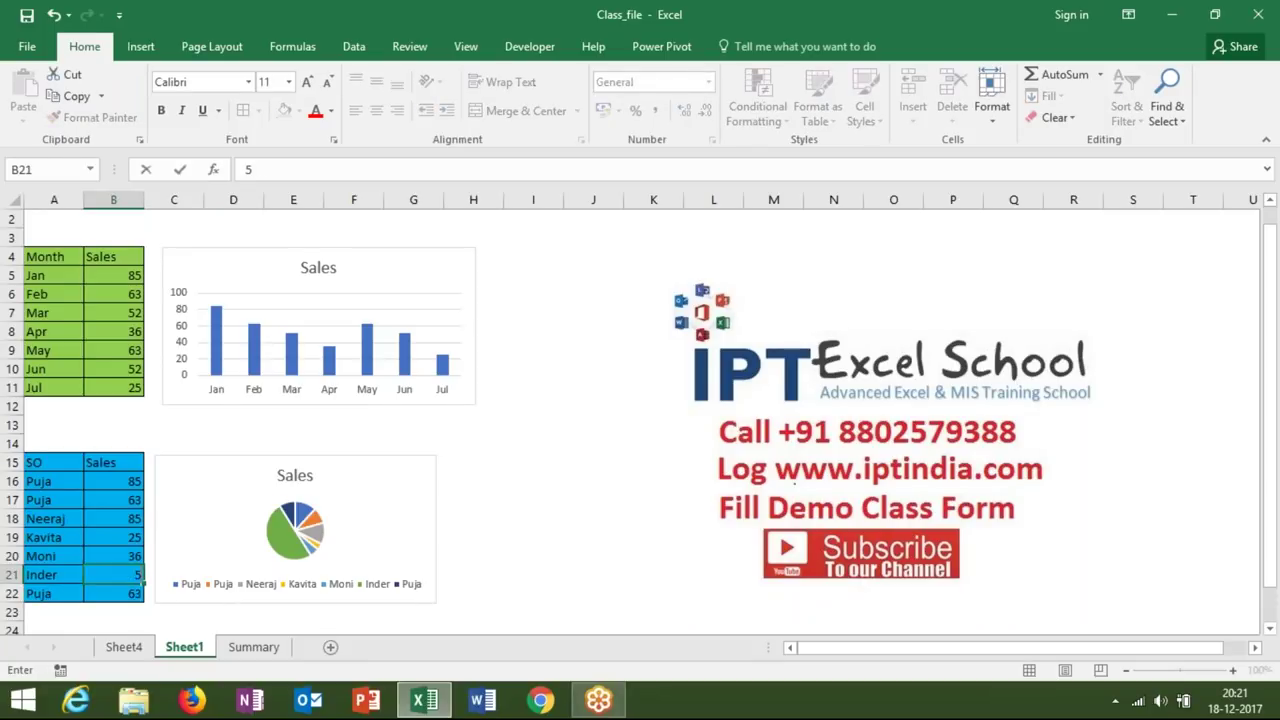
text(0)
key(Escape)
click(254, 650)
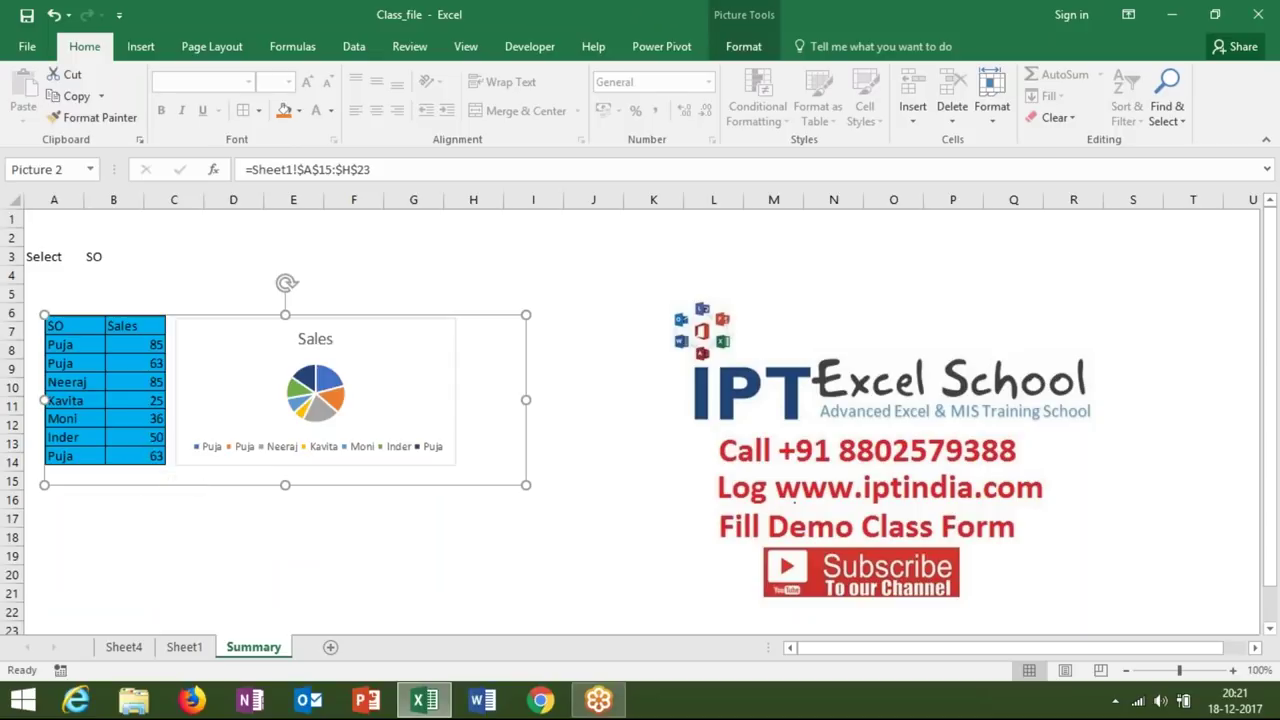
click(169, 517)
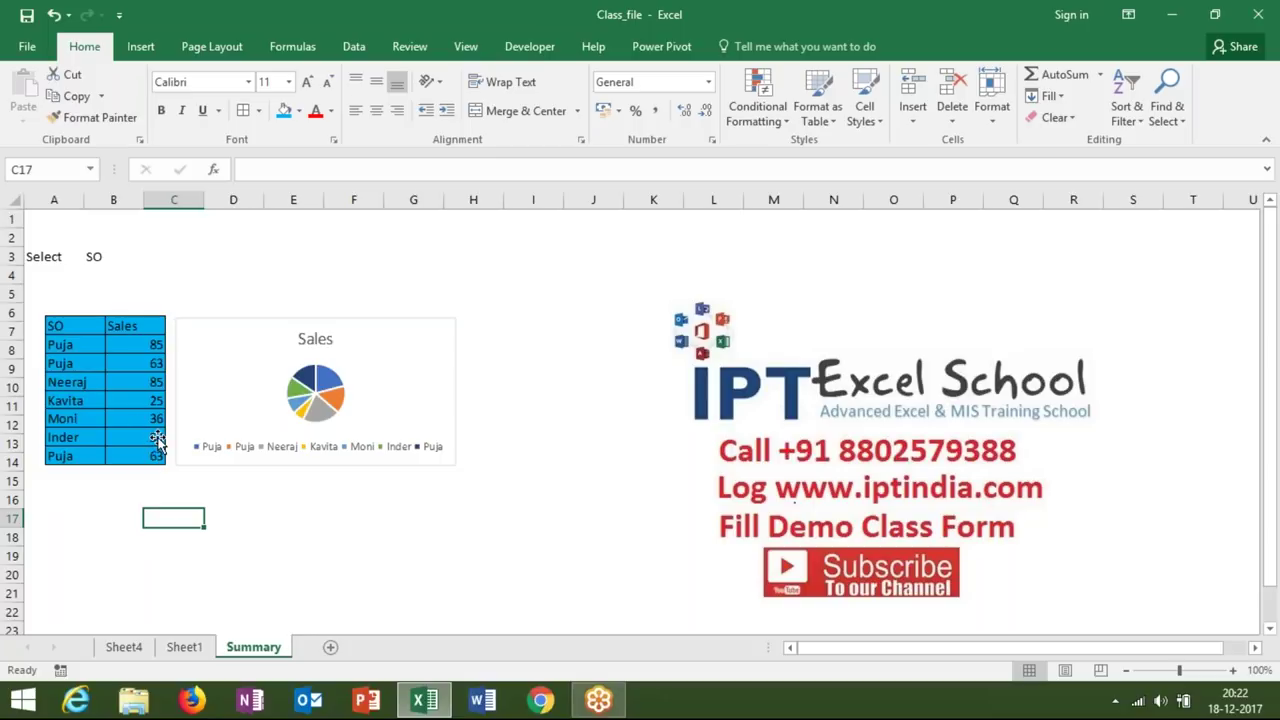
Relink the Summary picture to =SO, then to =Month, via the formula bar.
click(157, 440)
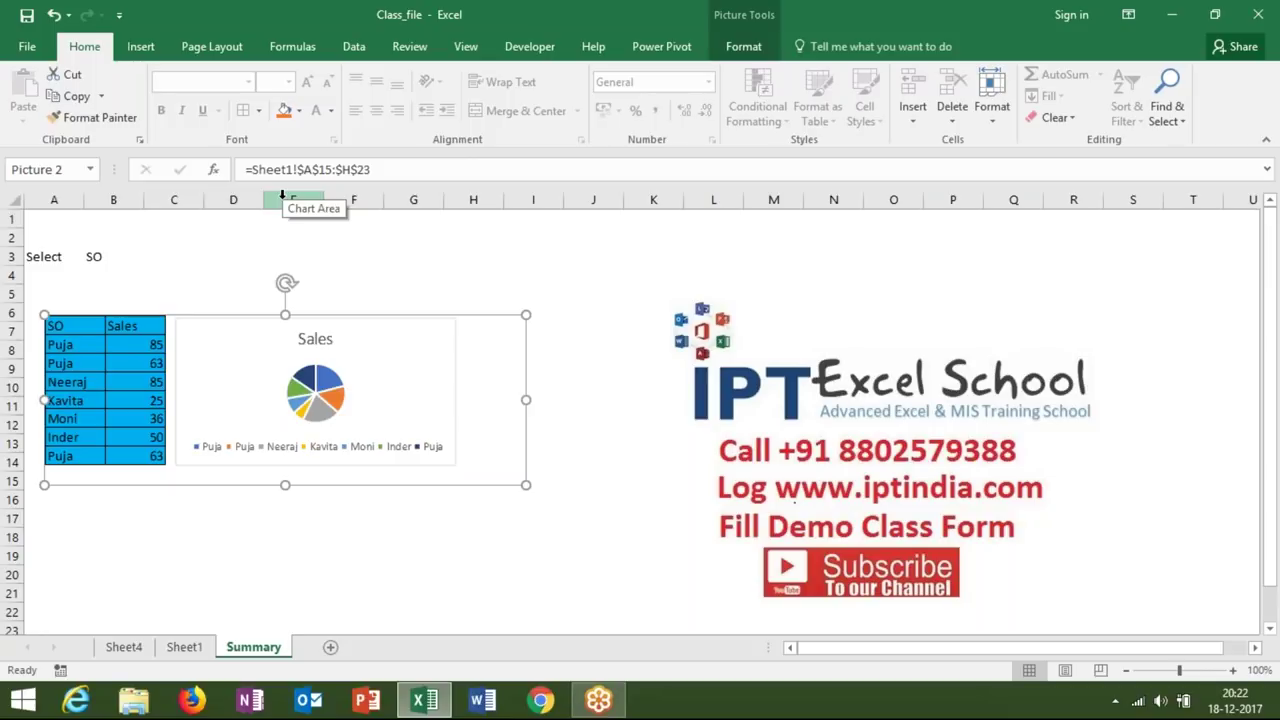
drag(386, 169, 254, 166)
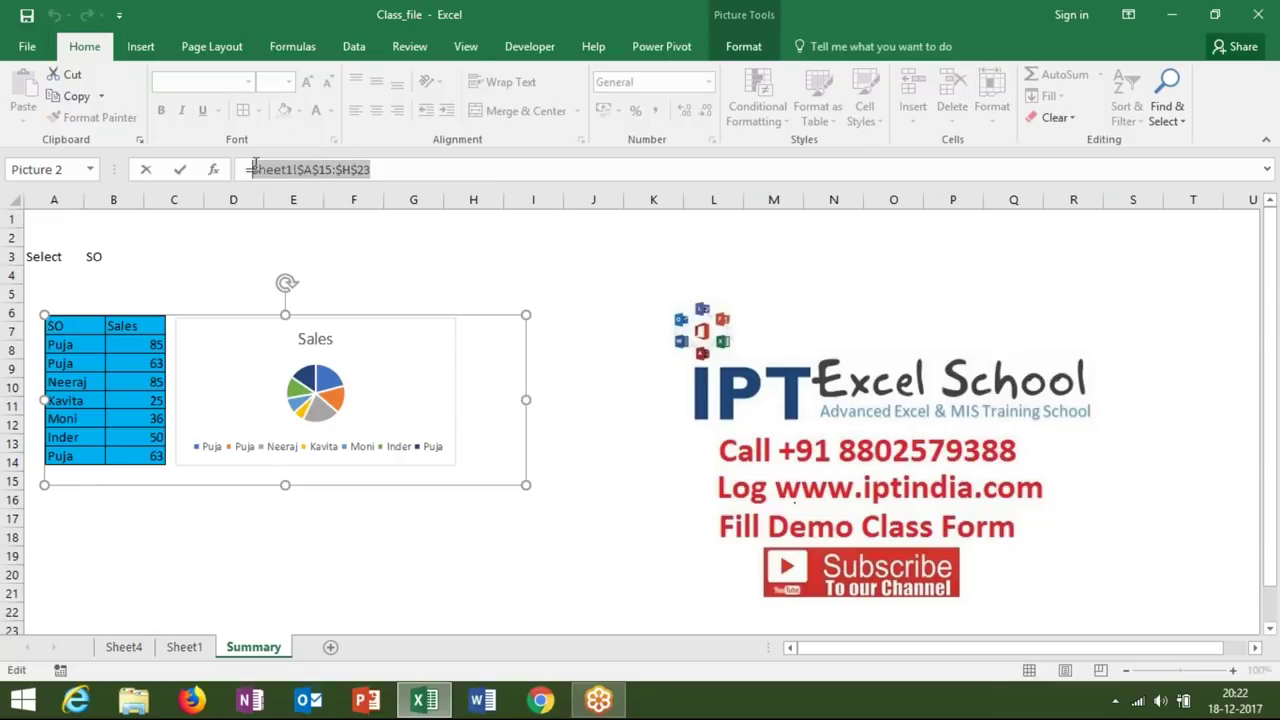
text(So)
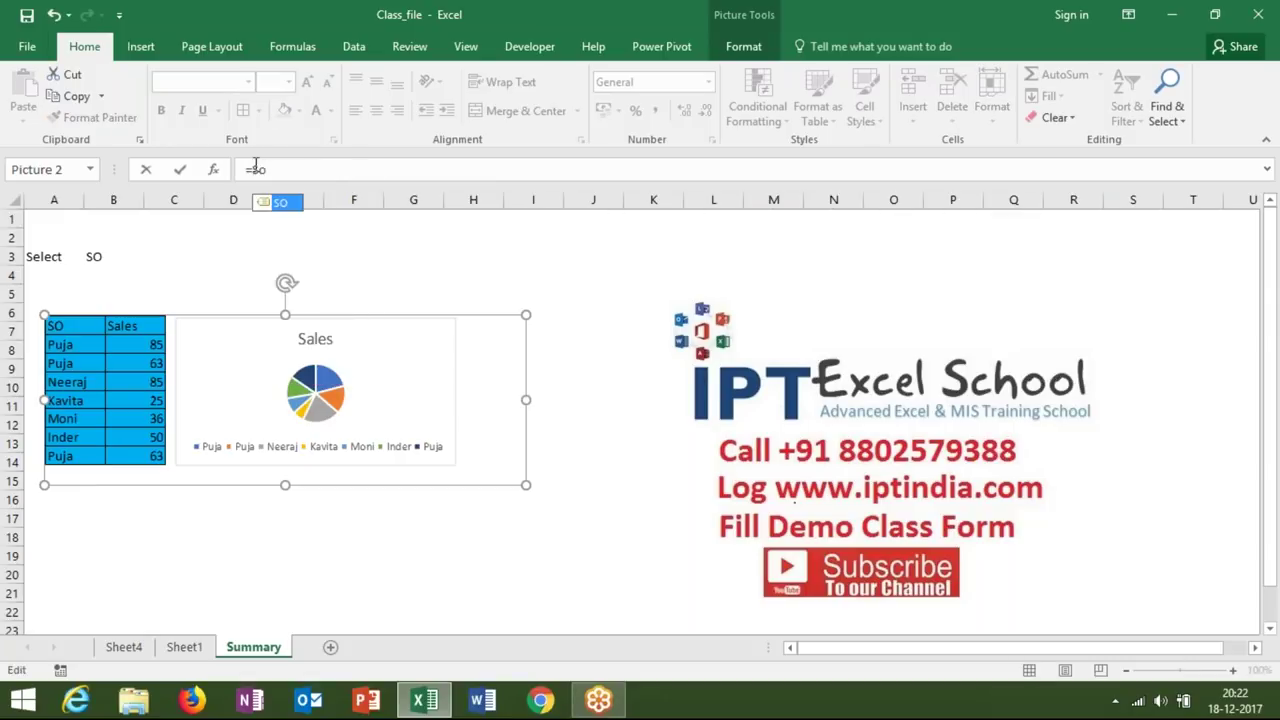
key(Return)
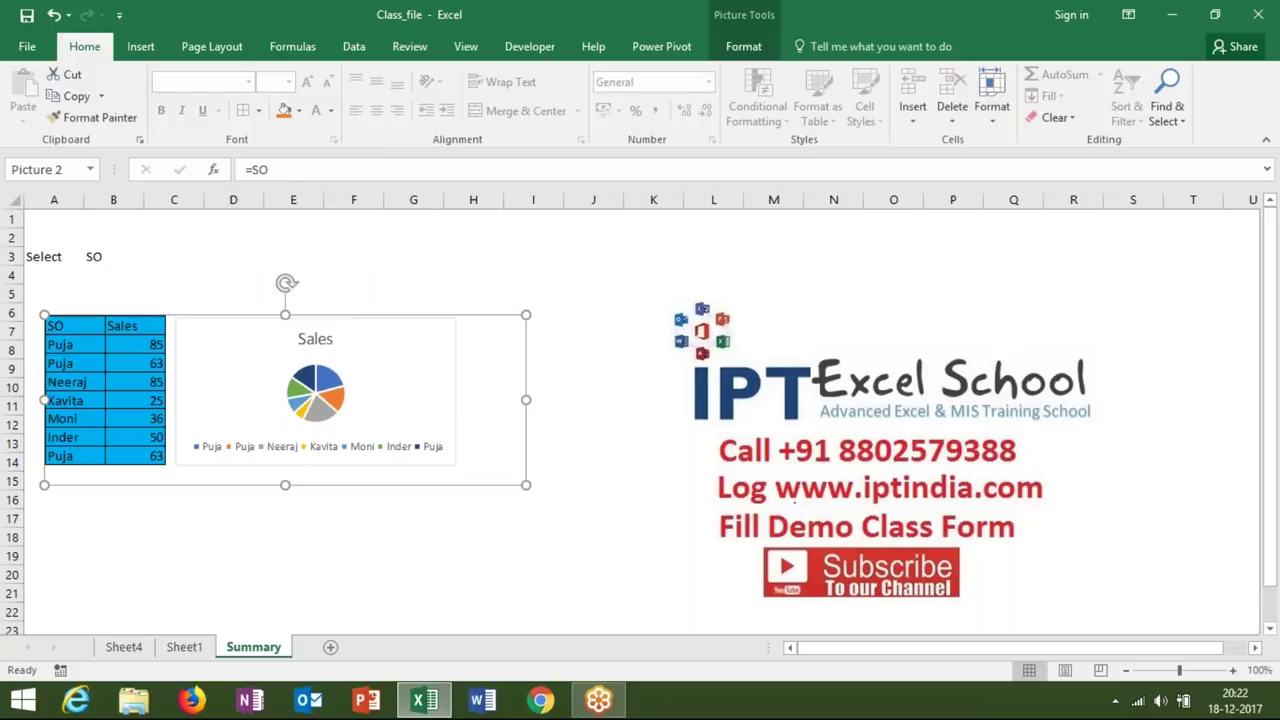
click(268, 169)
key(BackSpace)
key(BackSpace)
text(month)
key(Tab)
key(Return)
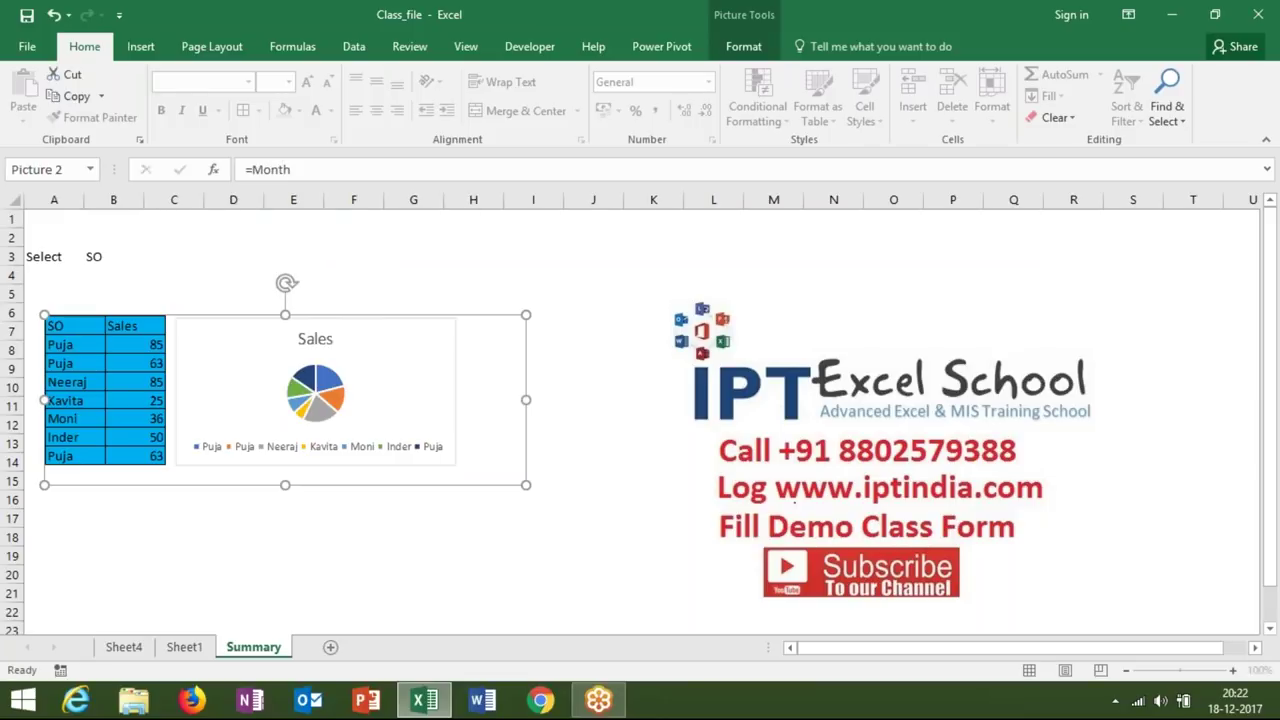
Switch the picture's link to =SO once more and back to =Month.
click(675, 410)
click(300, 400)
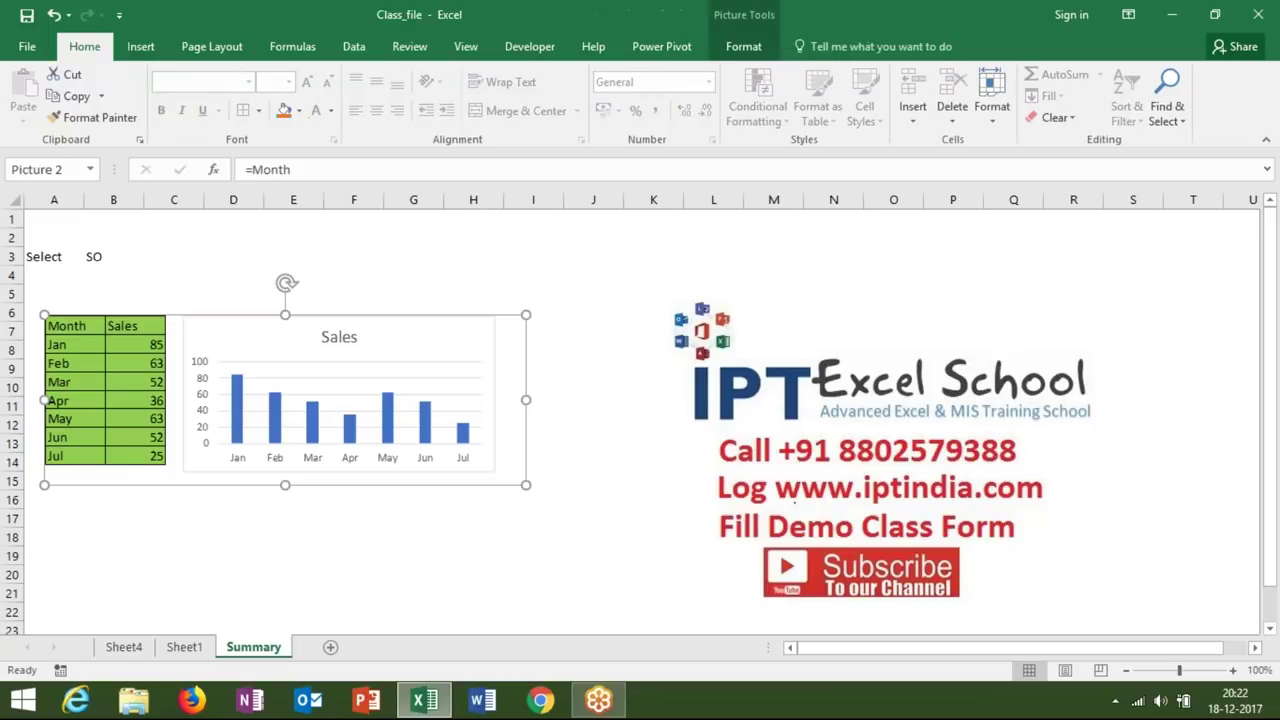
click(337, 169)
key(BackSpace)
key(BackSpace)
key(BackSpace)
key(BackSpace)
key(BackSpace)
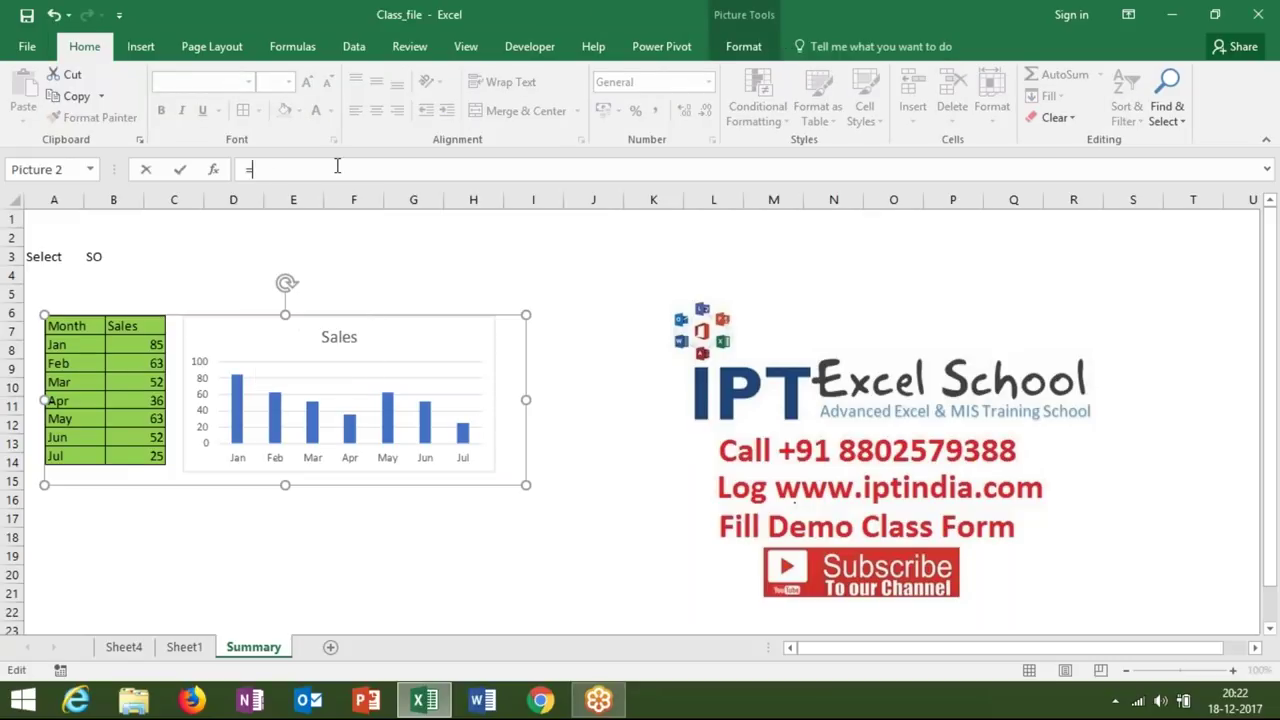
text(so)
key(Return)
click(337, 167)
key(BackSpace)
key(BackSpace)
text(month)
key(Return)
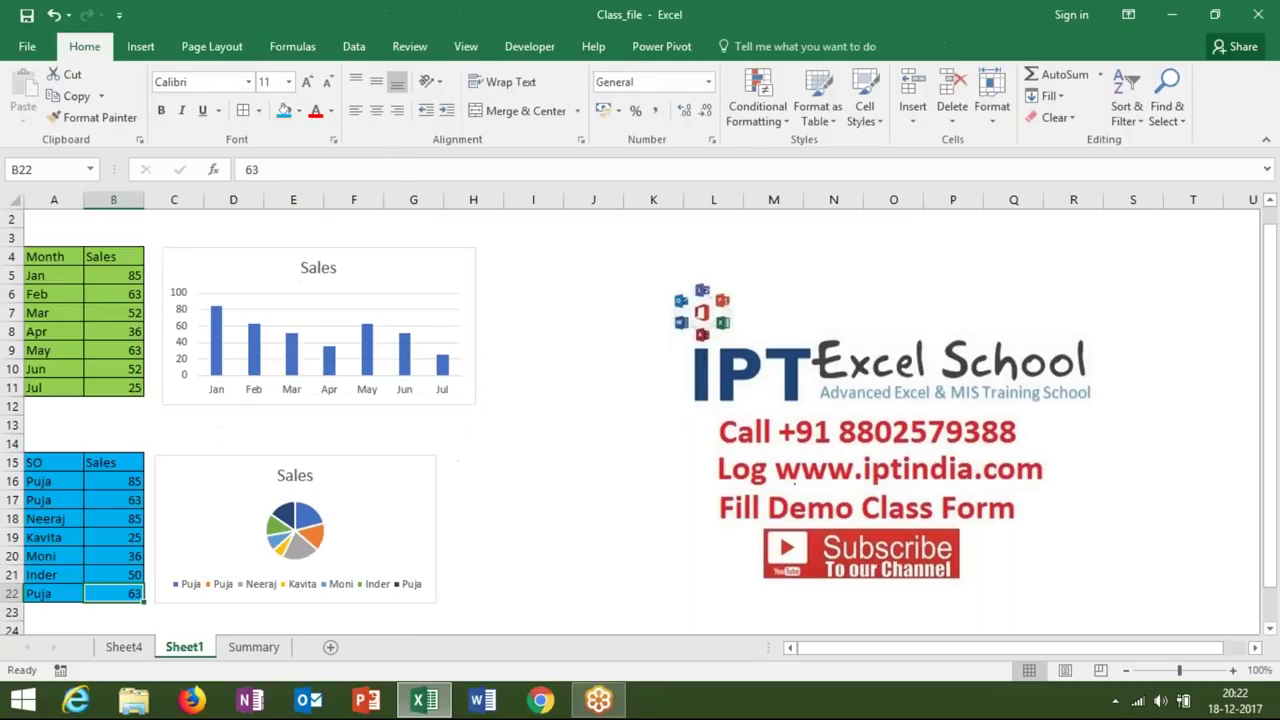
click(115, 516)
Return to Summary and confirm the picture shows the Month table and column chart.
click(119, 386)
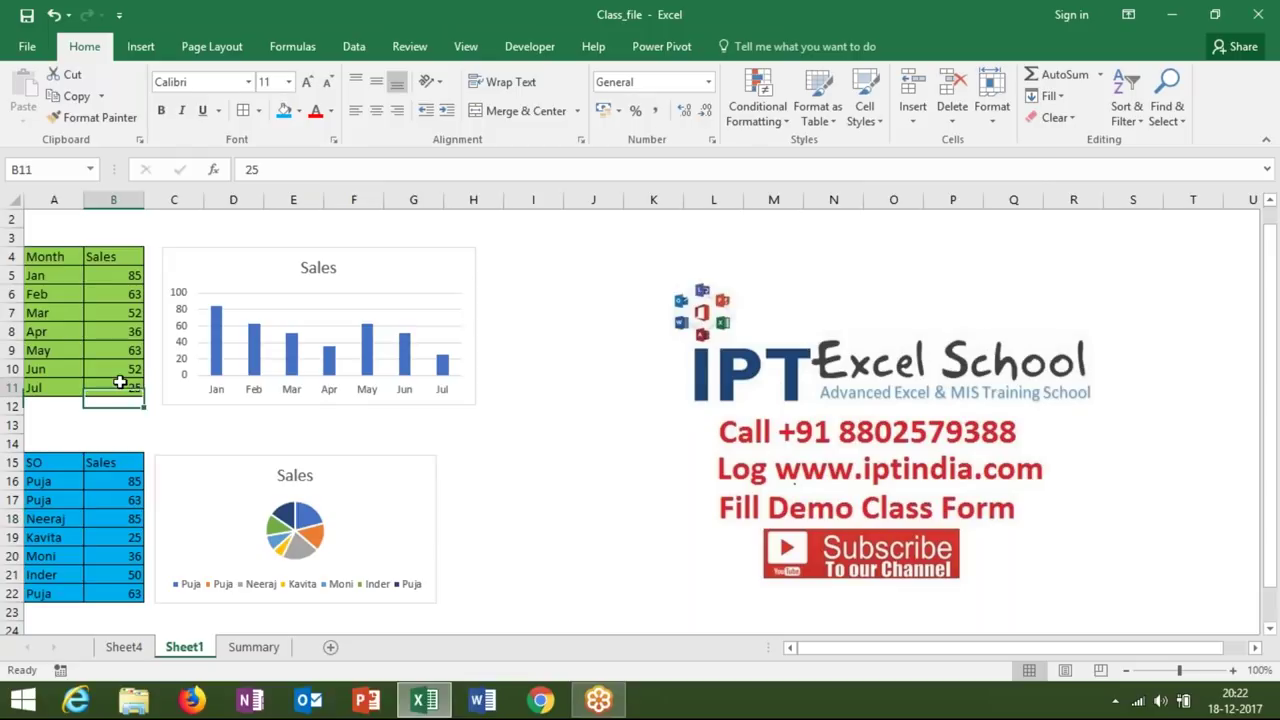
click(242, 650)
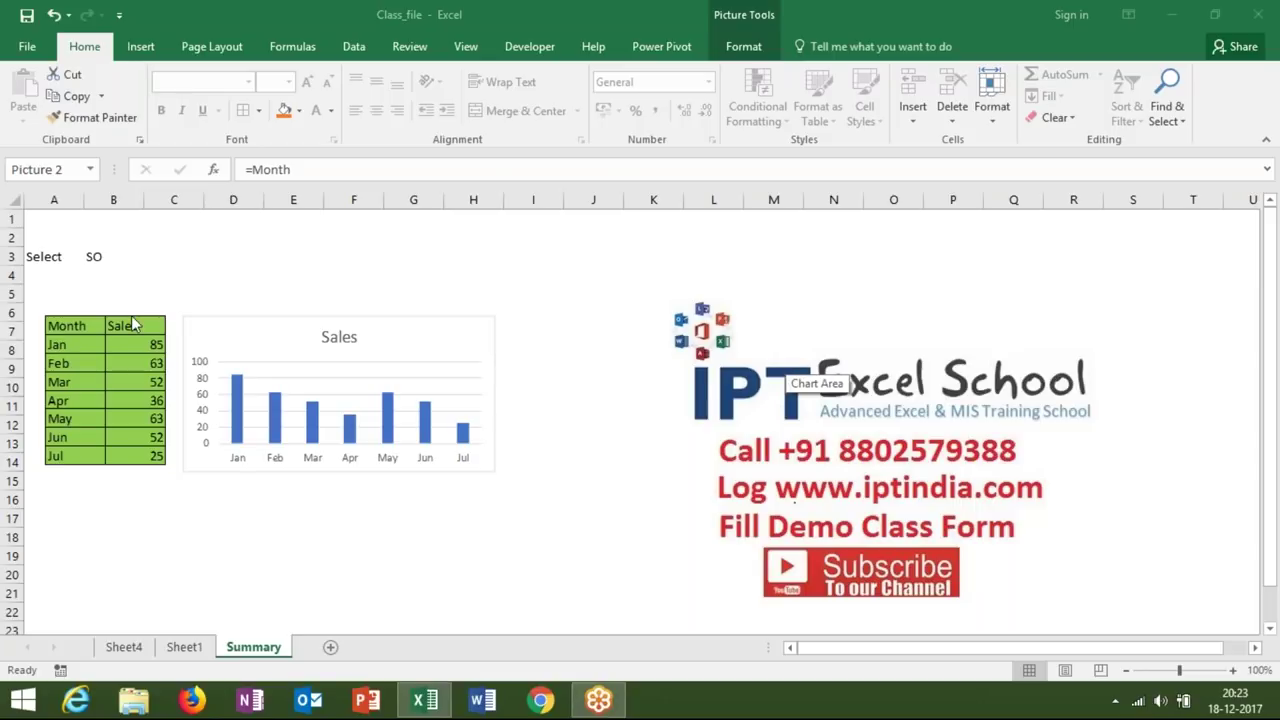
click(90, 257)
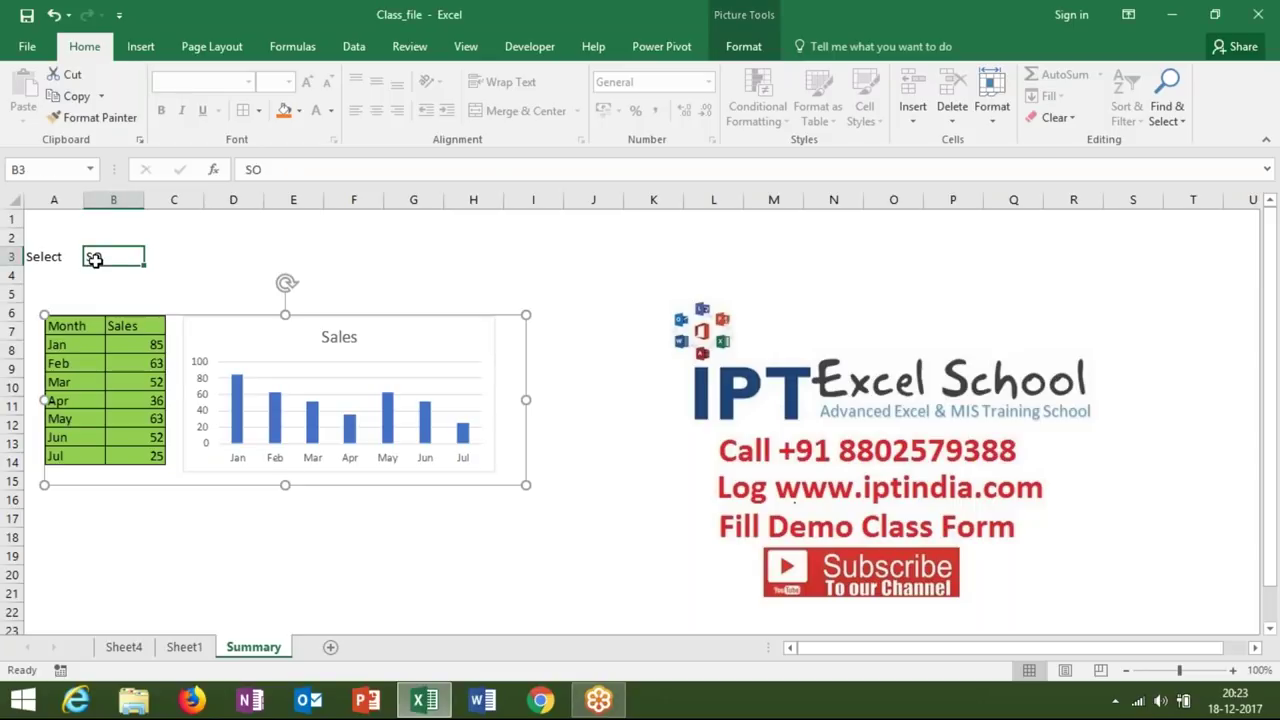
click(104, 325)
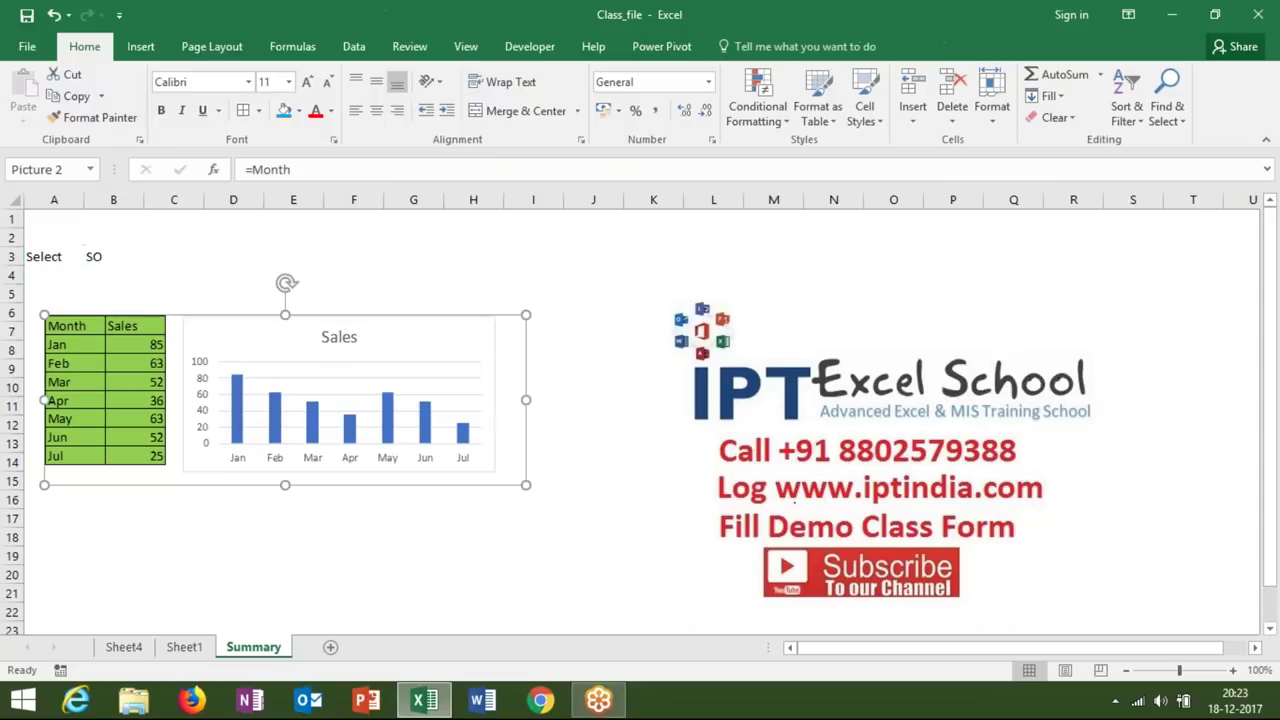
click(104, 259)
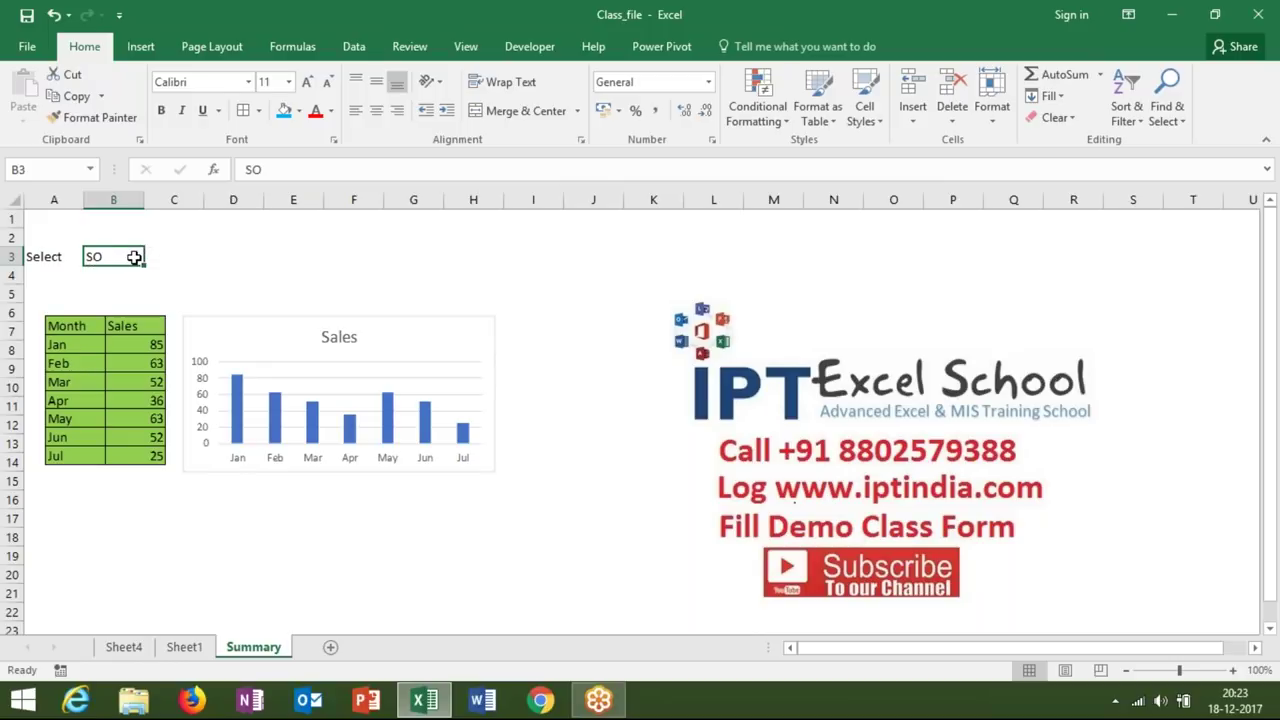
Choose Month from the B3 Select dropdown on Summary.
click(151, 257)
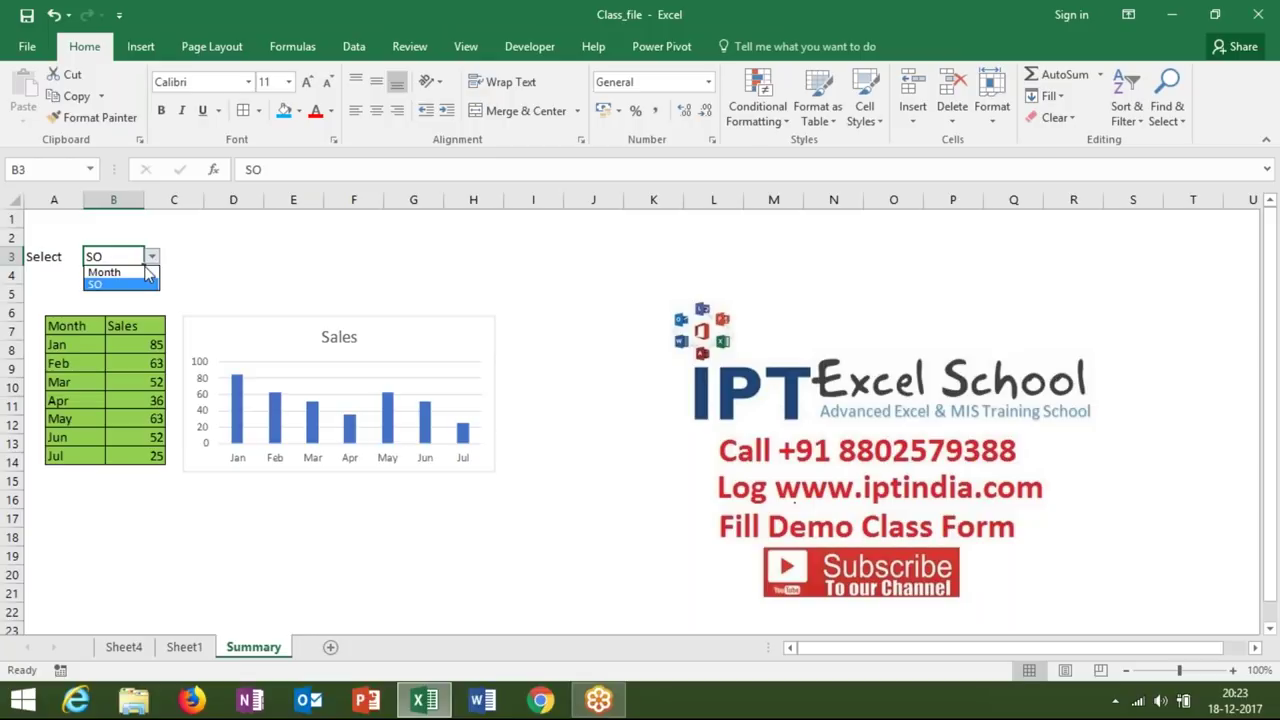
click(140, 274)
click(125, 280)
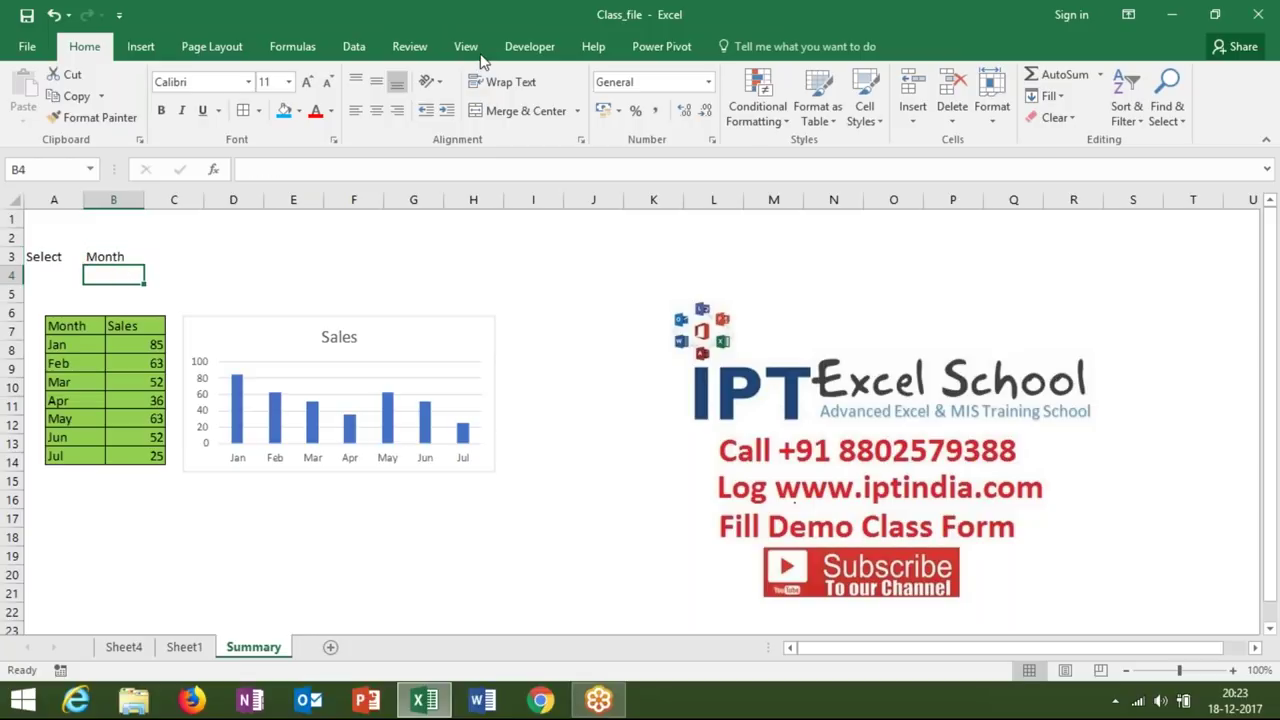
Review the defined names Month and SO in Name Manager, then return to Sheet1.
click(318, 40)
click(530, 100)
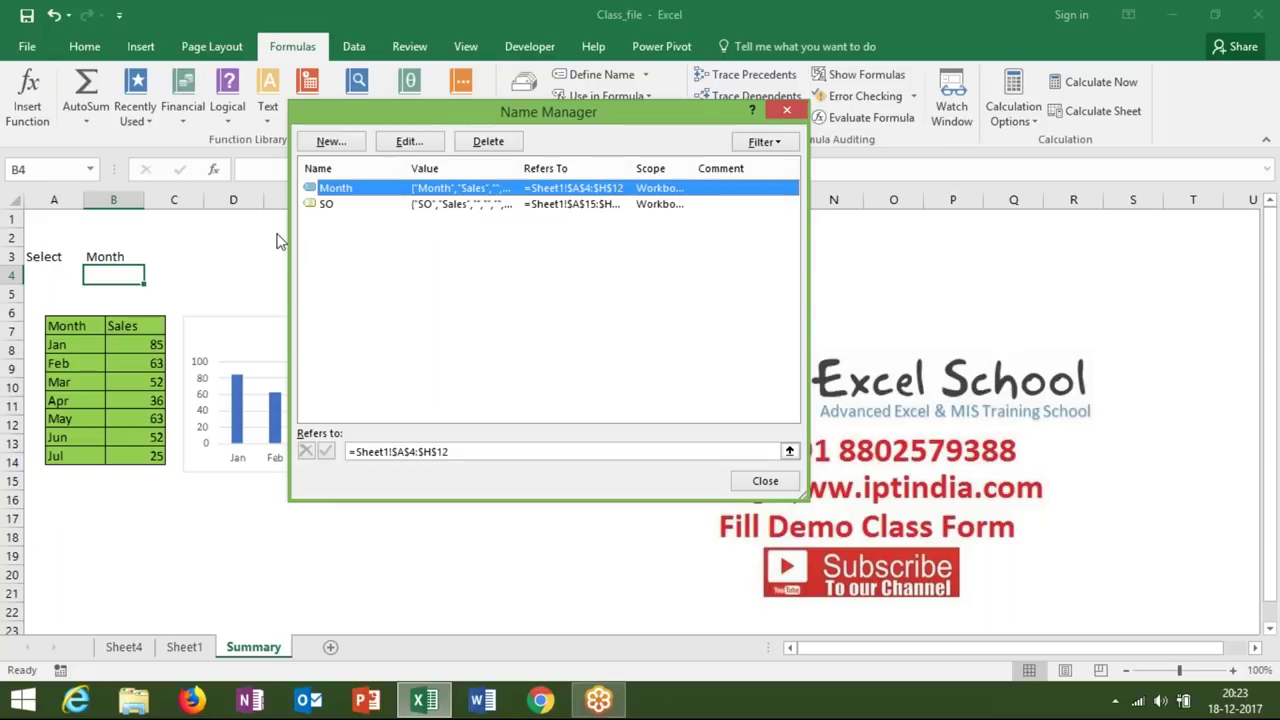
key(Escape)
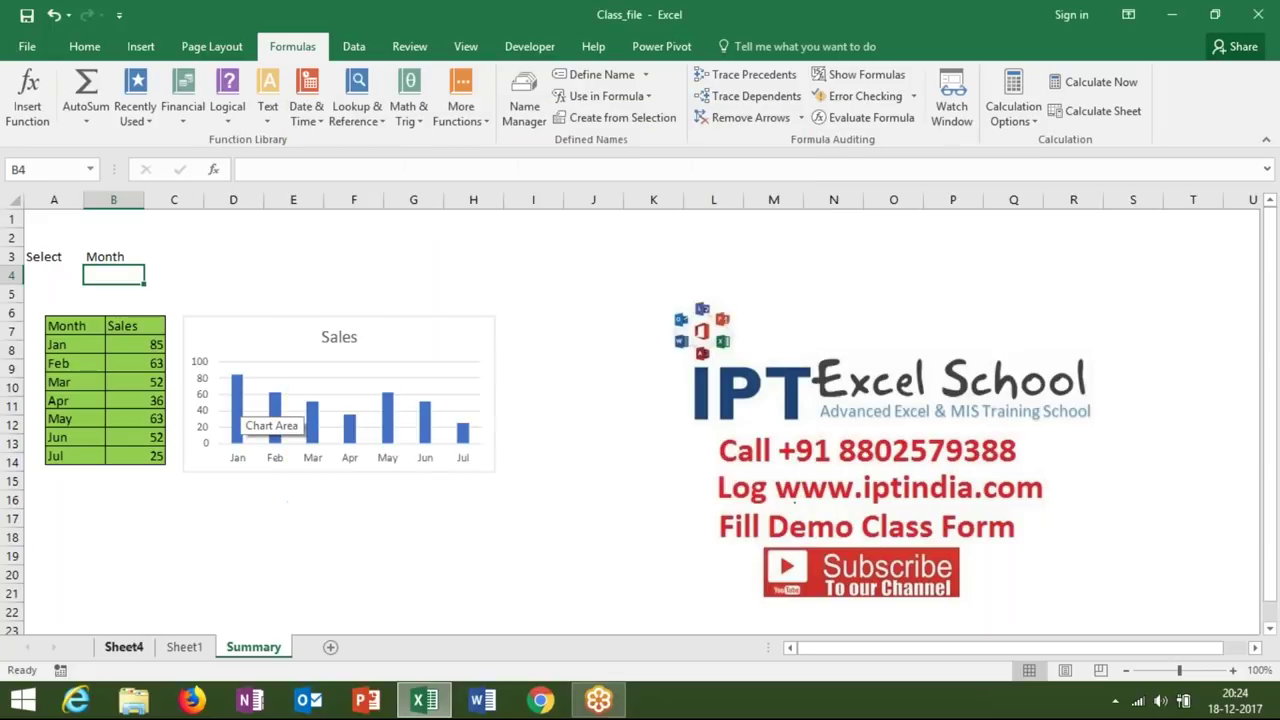
click(185, 650)
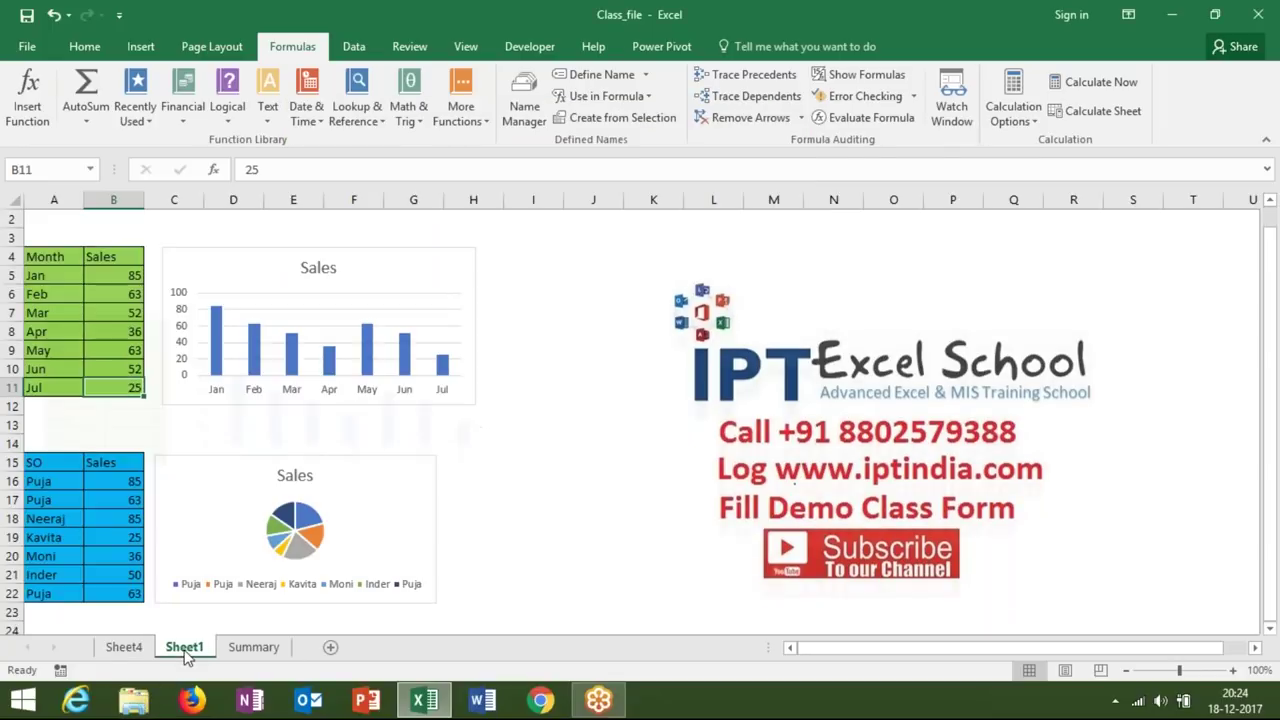
Enter =SUM(Month) in J7, returning 376.
click(569, 335)
text(=su)
key(Tab)
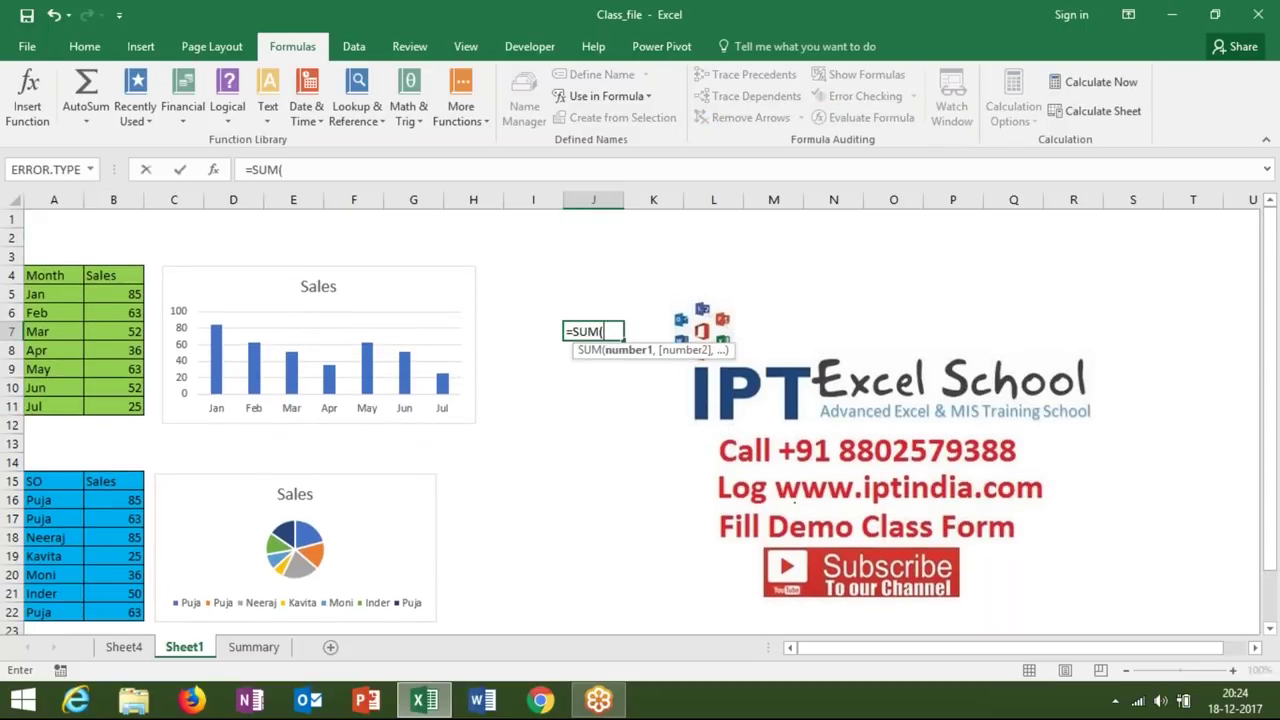
text(Mont)
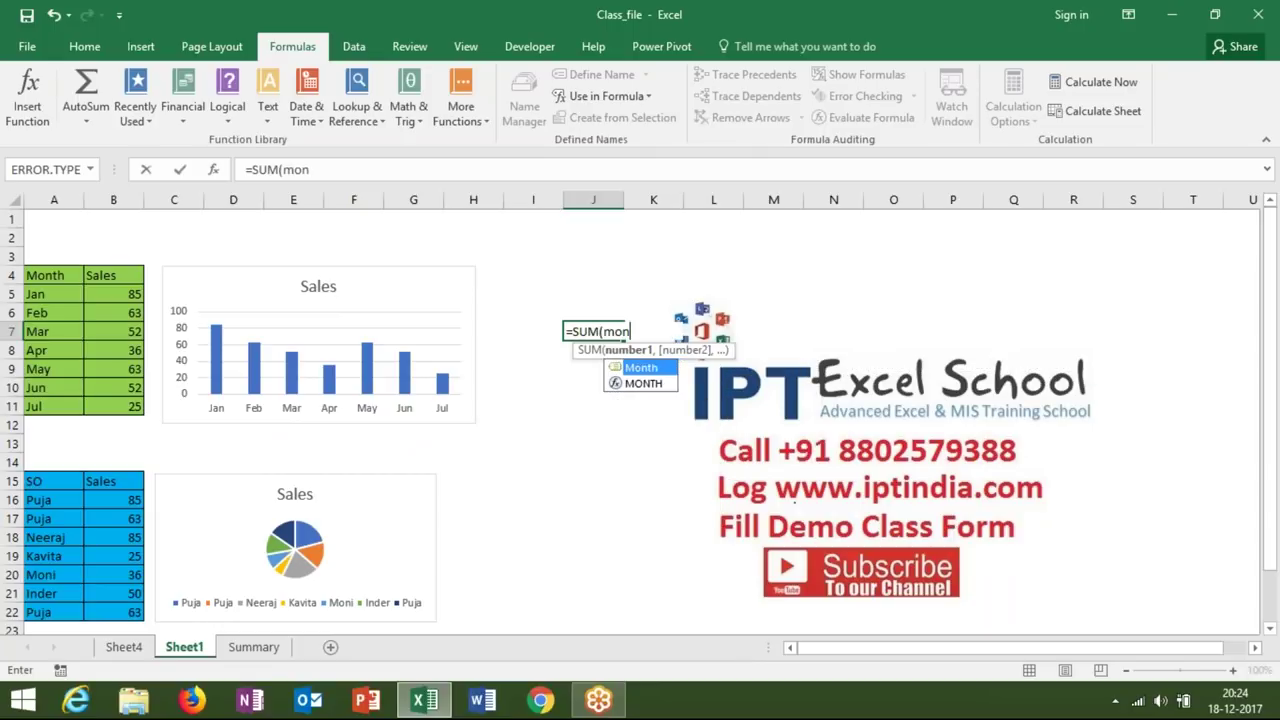
text(h)])
key(BackSpace)
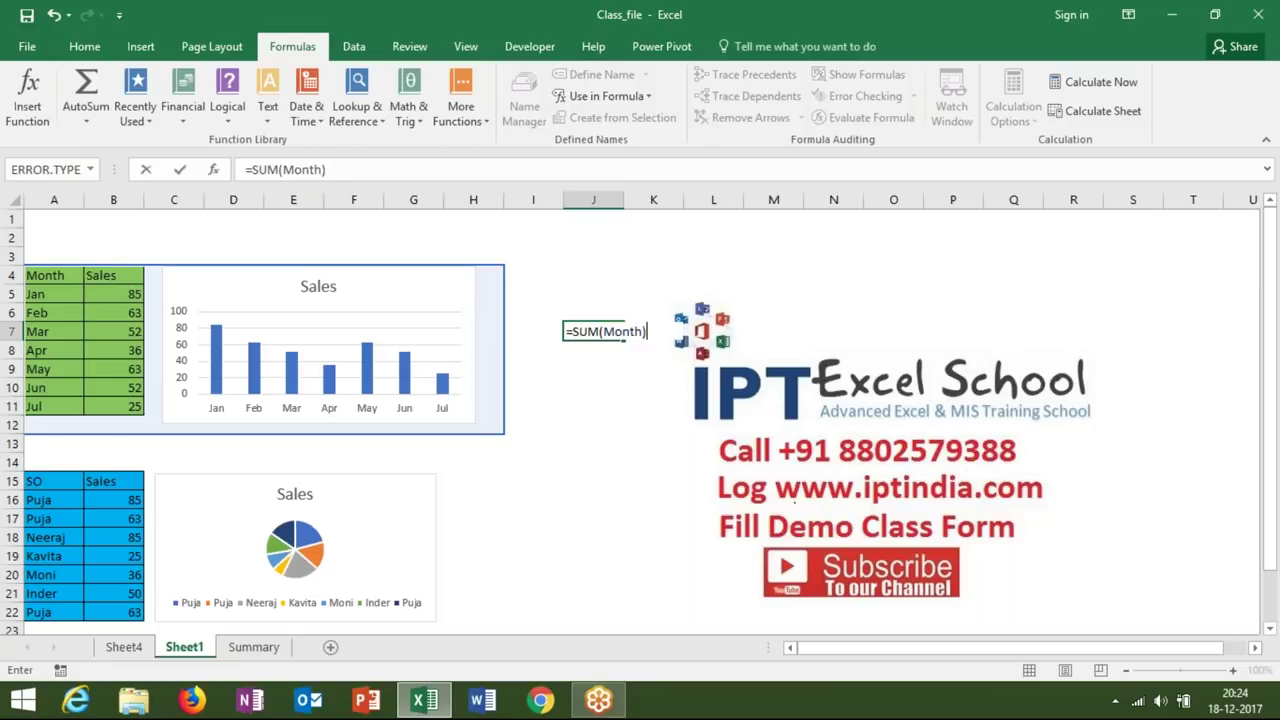
key(ctrl+Return)
Type the label month into J6.
click(593, 312)
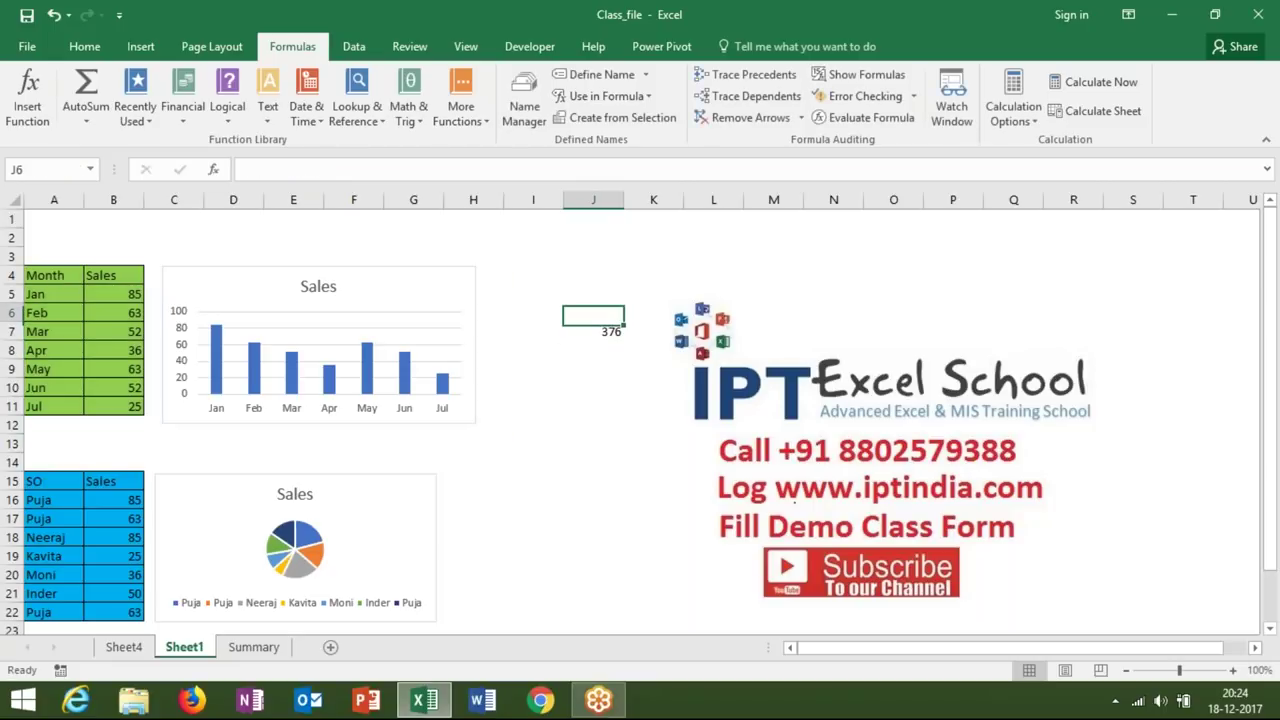
text(month)
key(BackSpace)
key(BackSpace)
key(BackSpace)
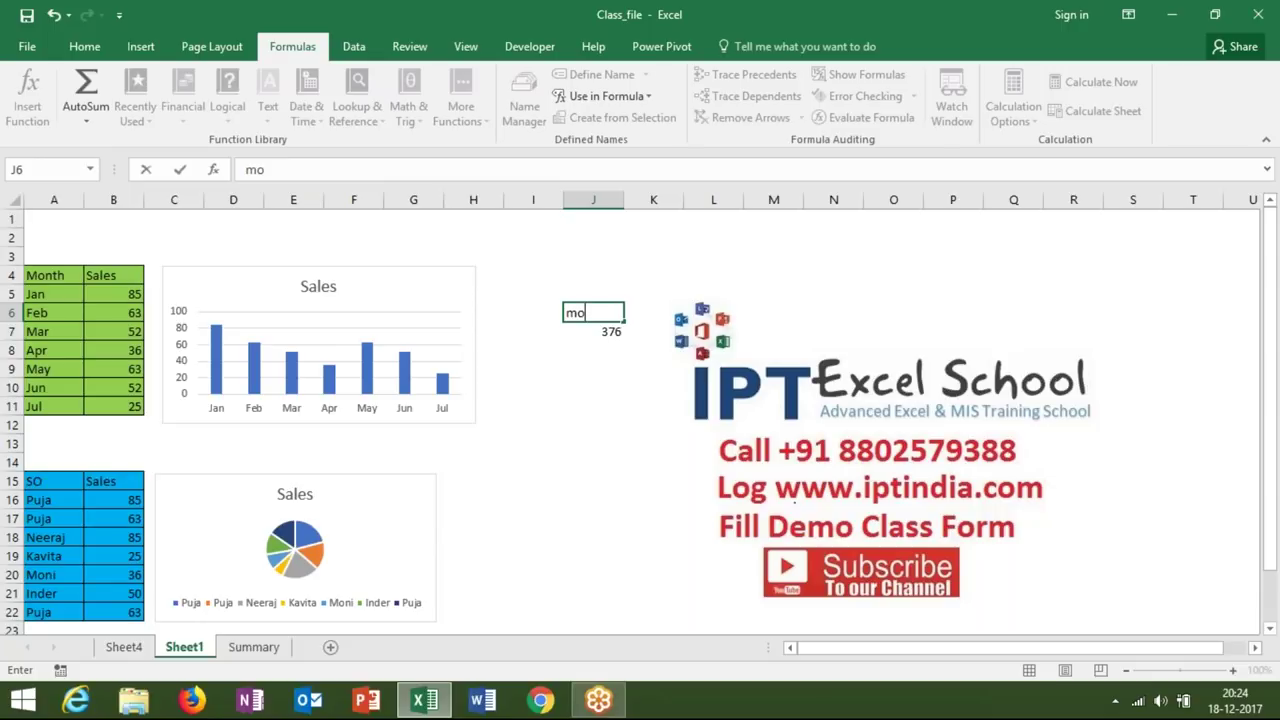
text(nth)
key(BackSpace)
key(BackSpace)
key(BackSpace)
text(nth)
key(Return)
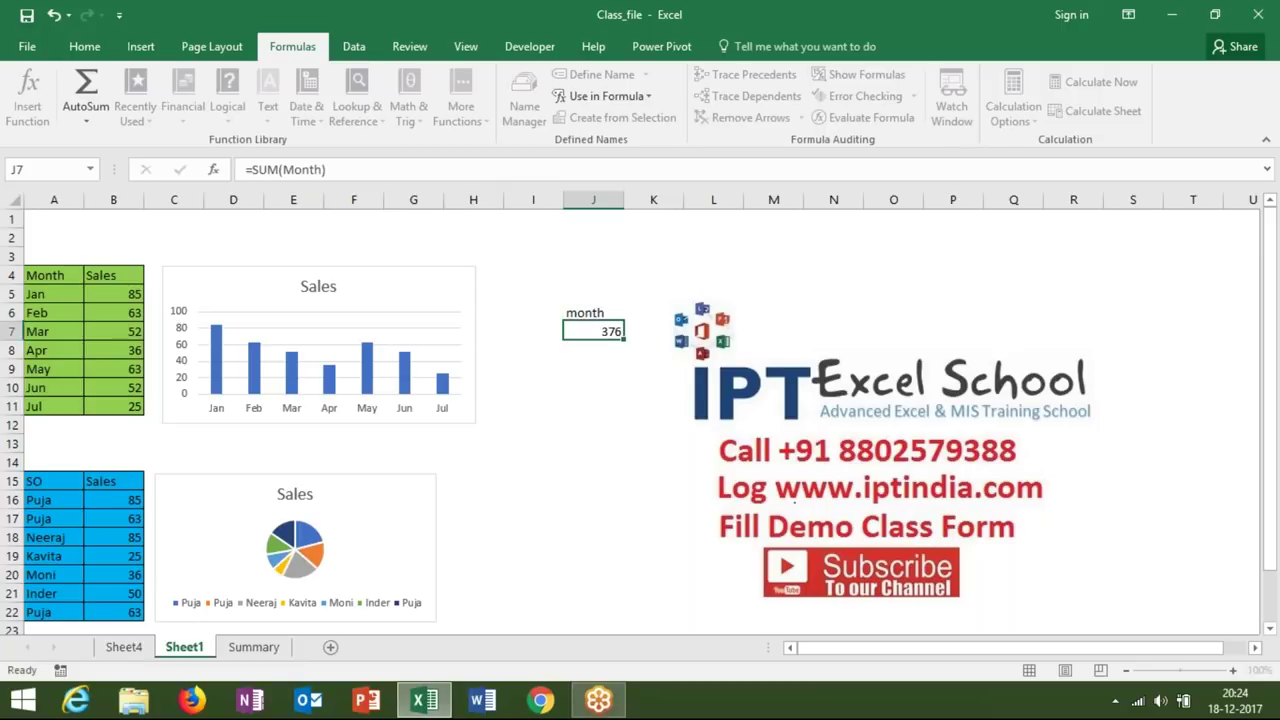
Enter =SUM(J6) in J8, which returns 0.
key(Return)
text(=sum)
key(Tab)
key(Up)
key(Up)
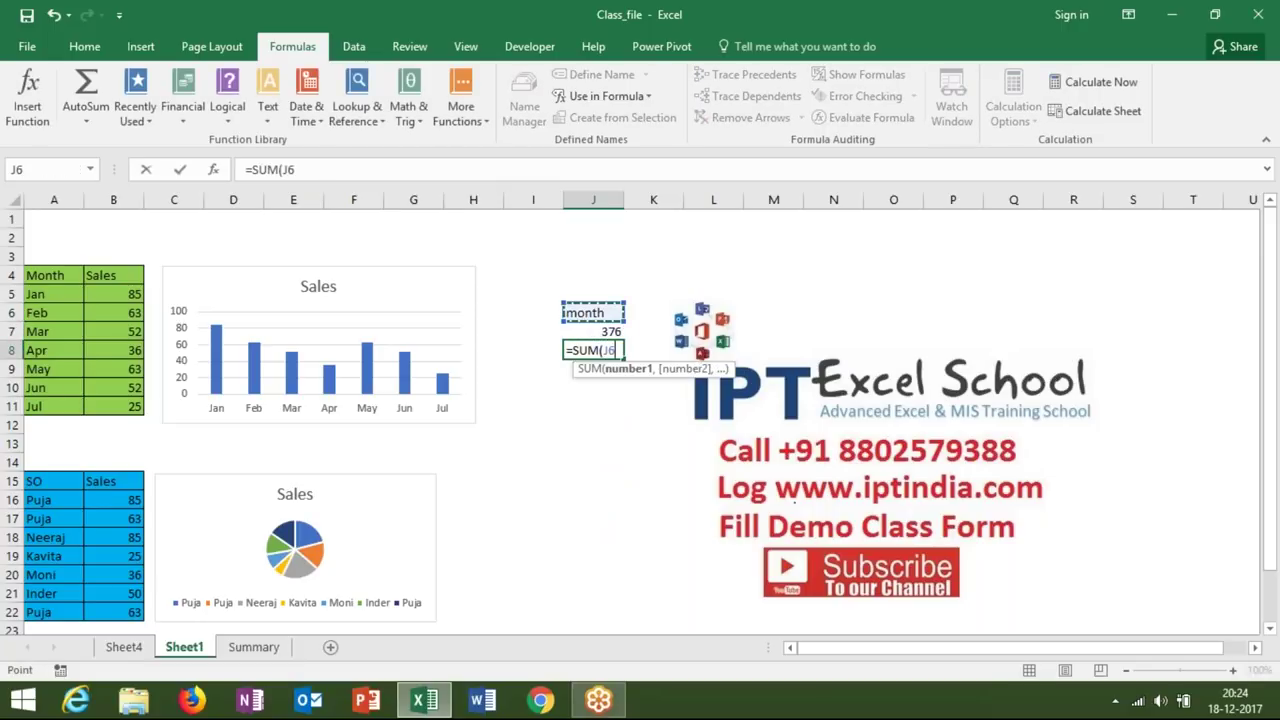
text())
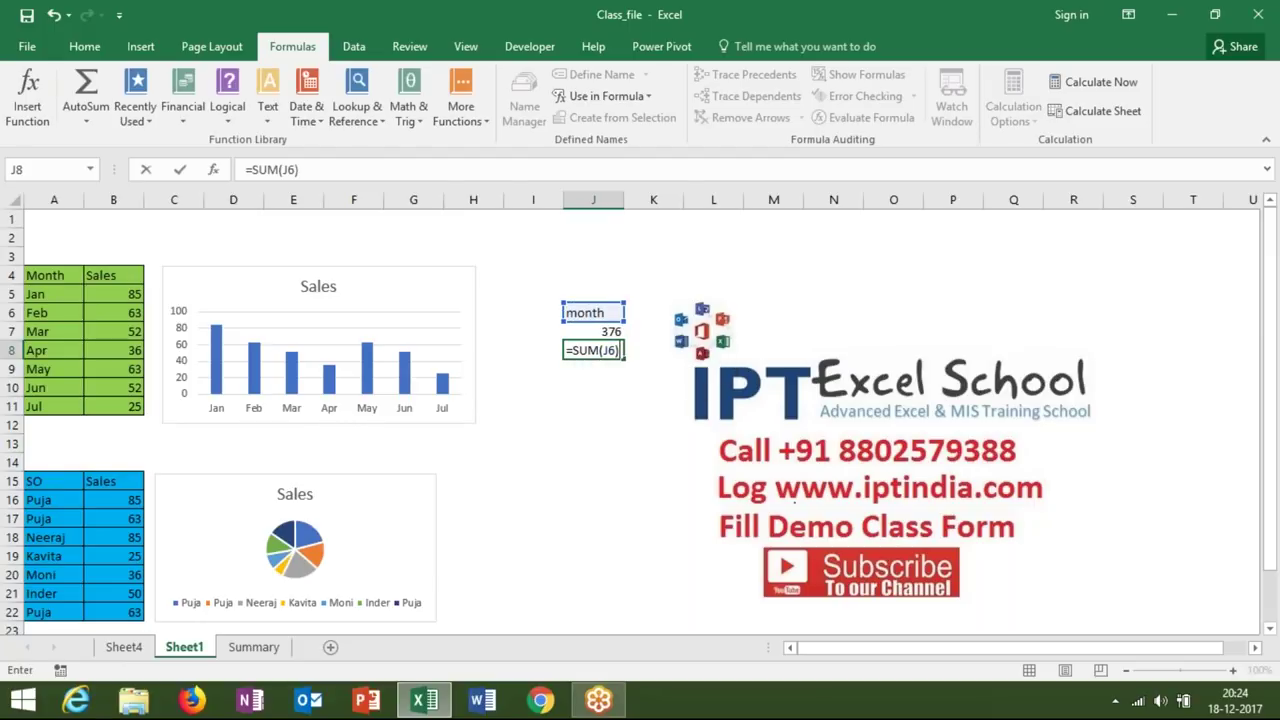
key(ctrl+Return)
Inspect the J7 formula, then start replacing J8's J6 argument with "Month".
key(Up)
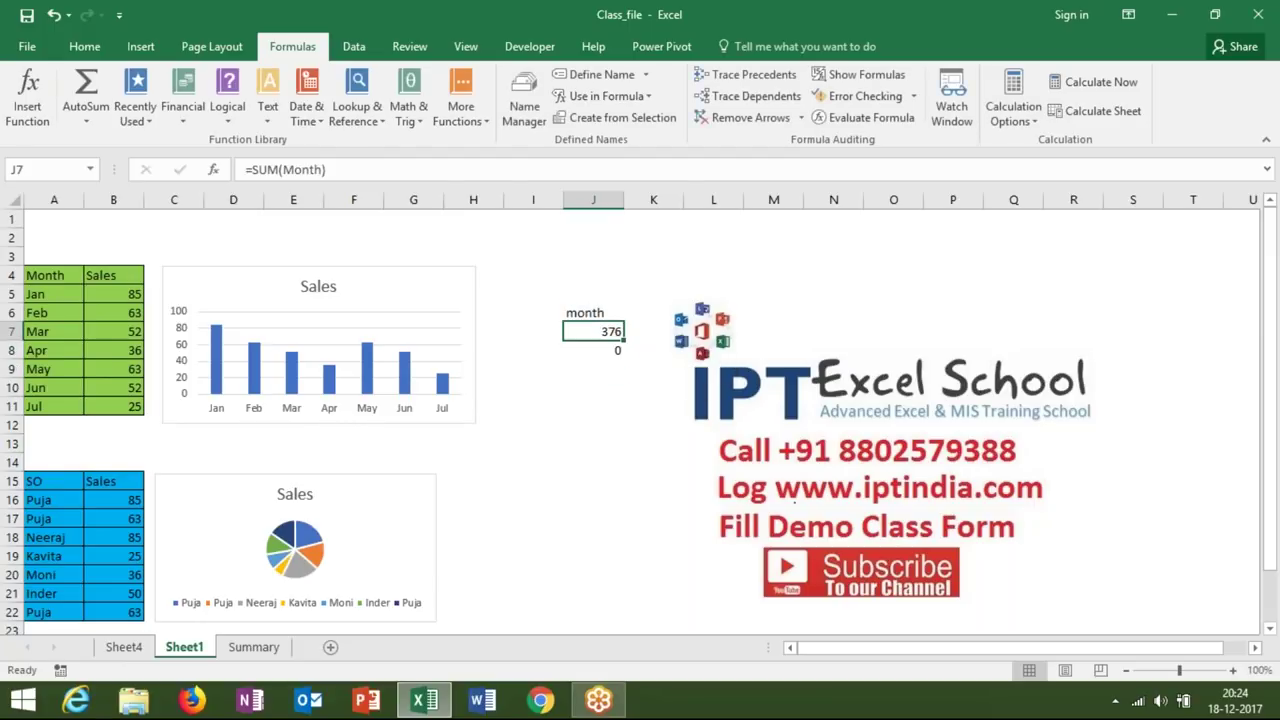
double_click(308, 170)
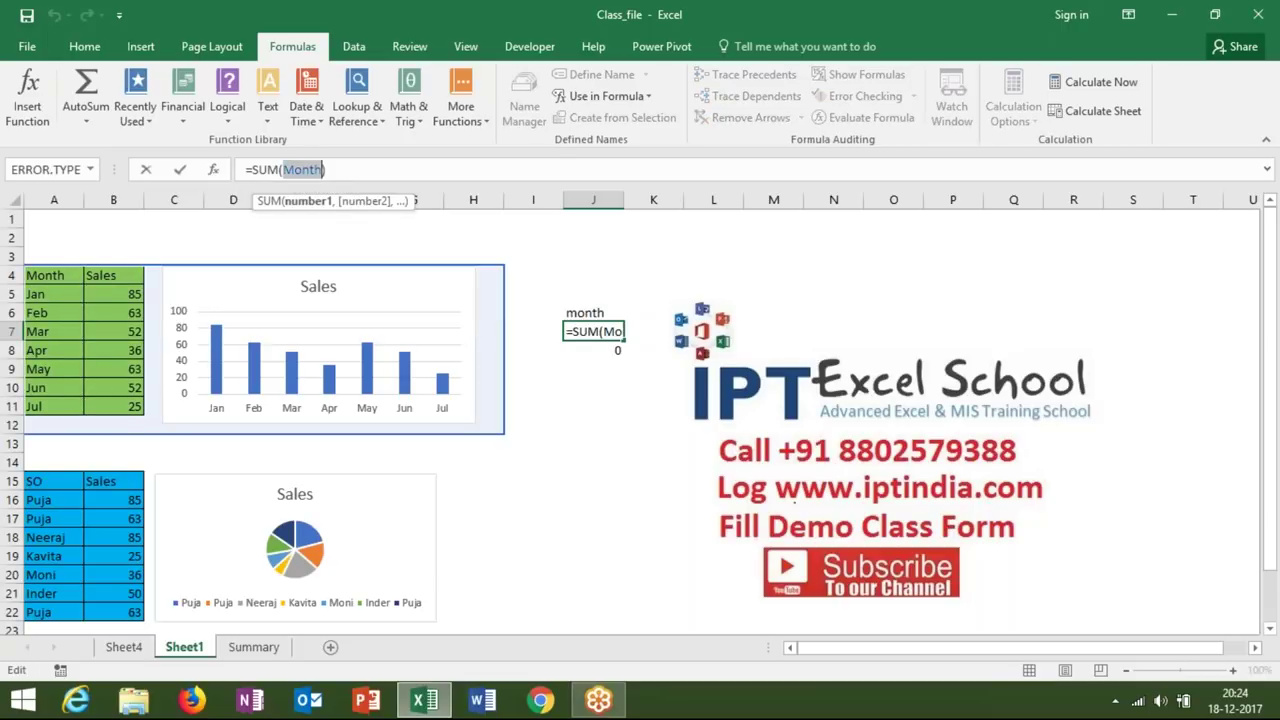
key(ctrl+Return)
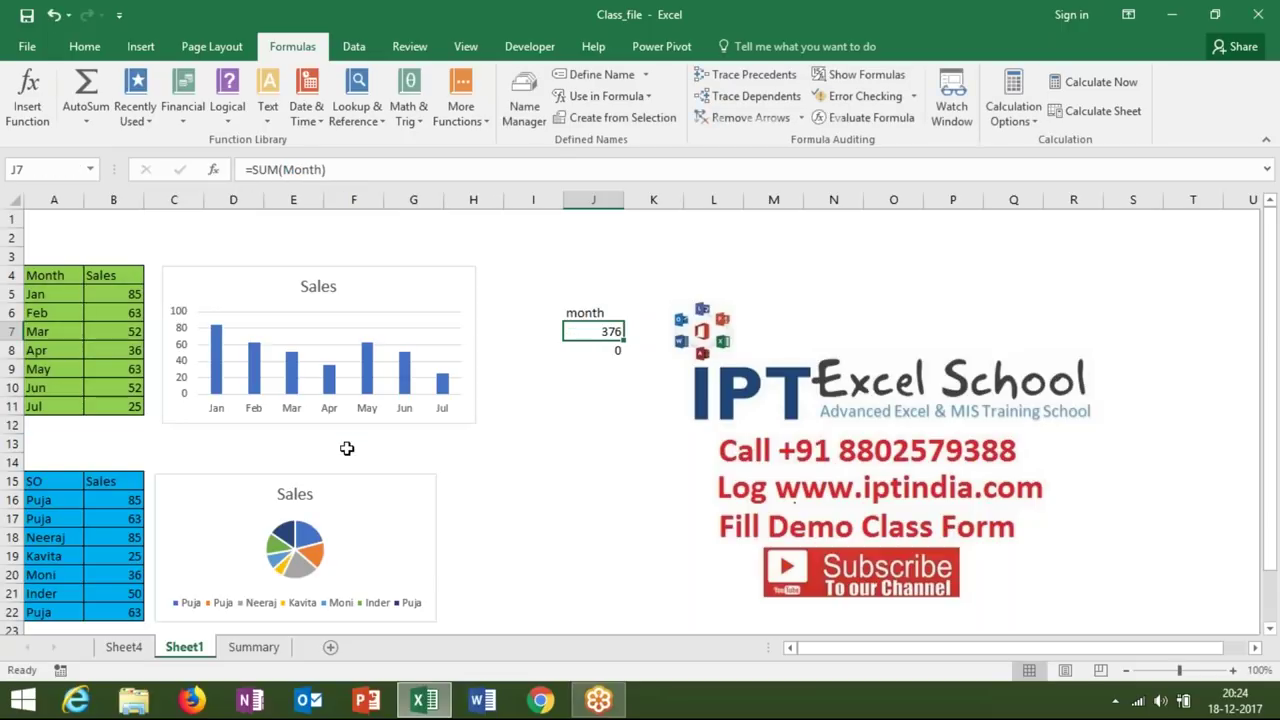
key(Down)
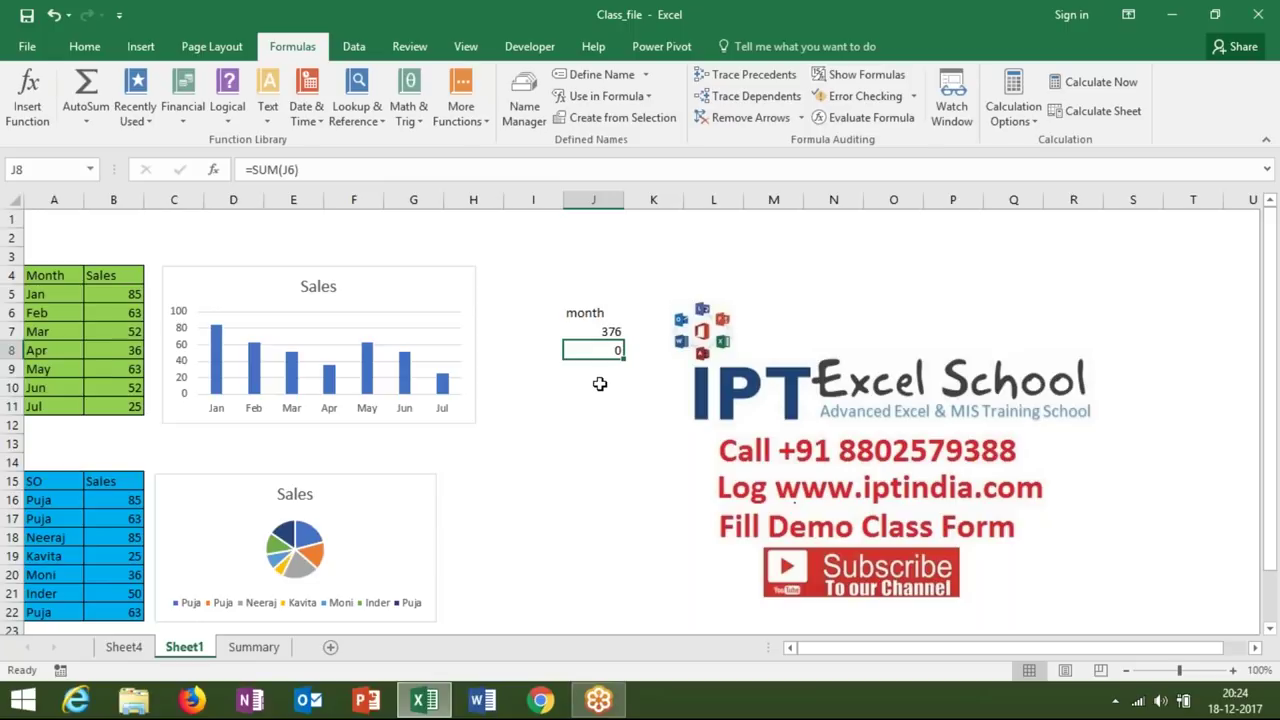
double_click(603, 349)
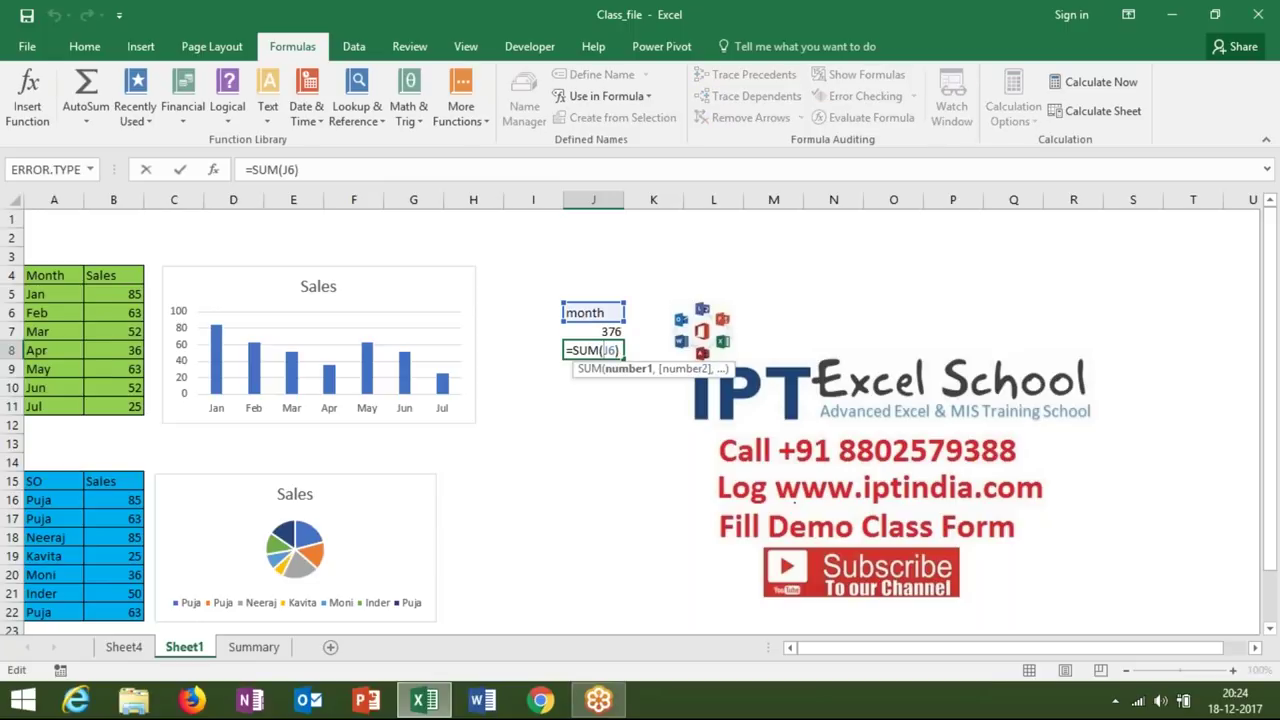
double_click(611, 351)
text("Month")
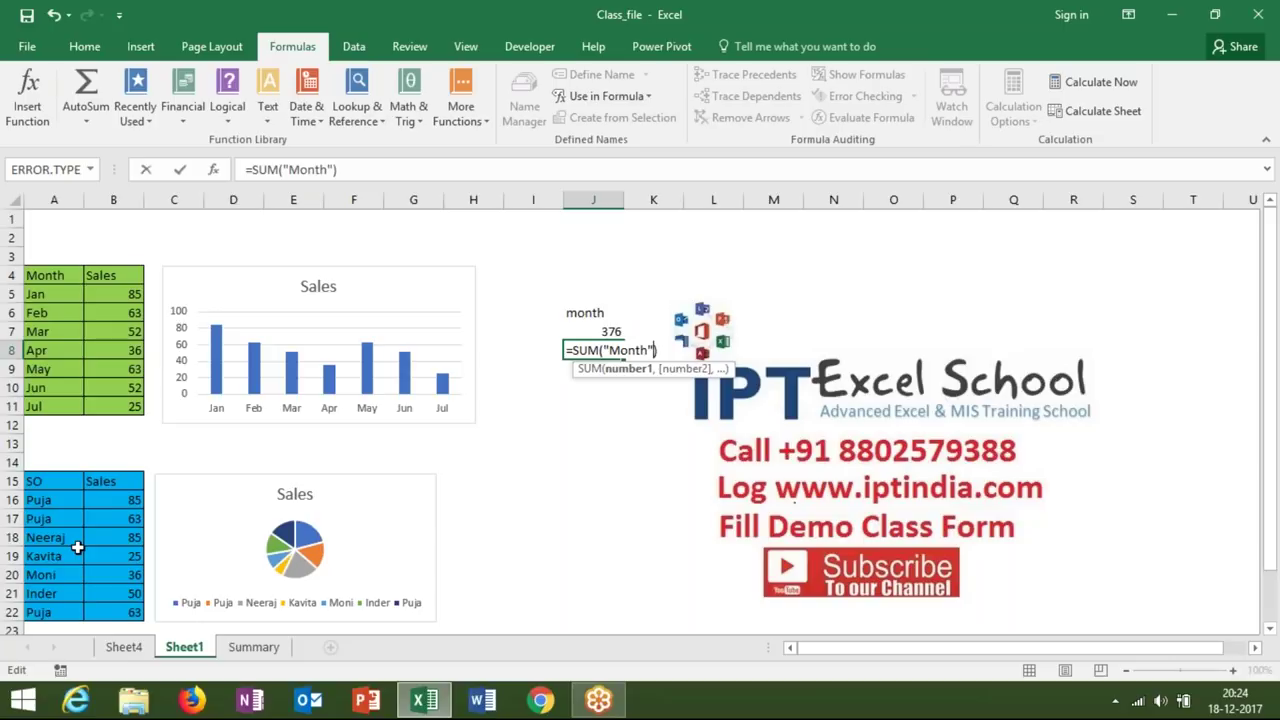
Rewrite J8 as =SUM(INDIRECT(J6)), returning 376.
key(BackSpace)
key(BackSpace)
key(BackSpace)
key(BackSpace)
key(BackSpace)
key(BackSpace)
key(BackSpace)
text(ind)
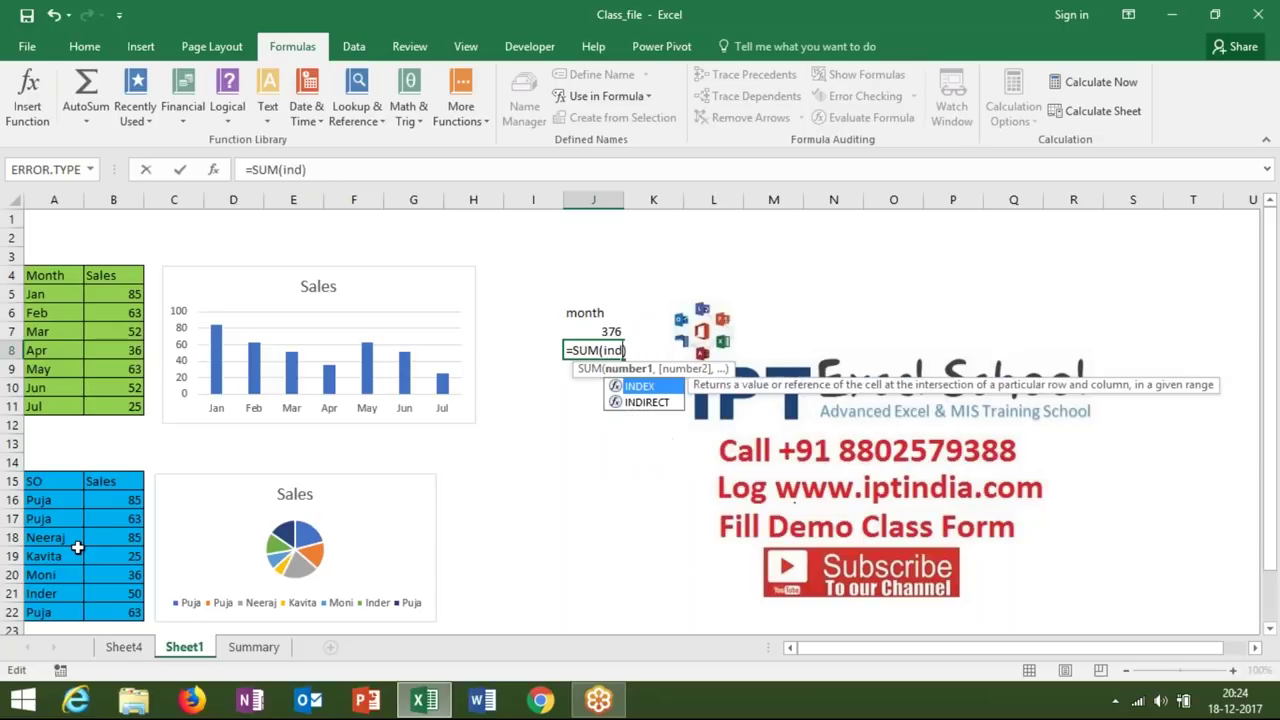
key(Down)
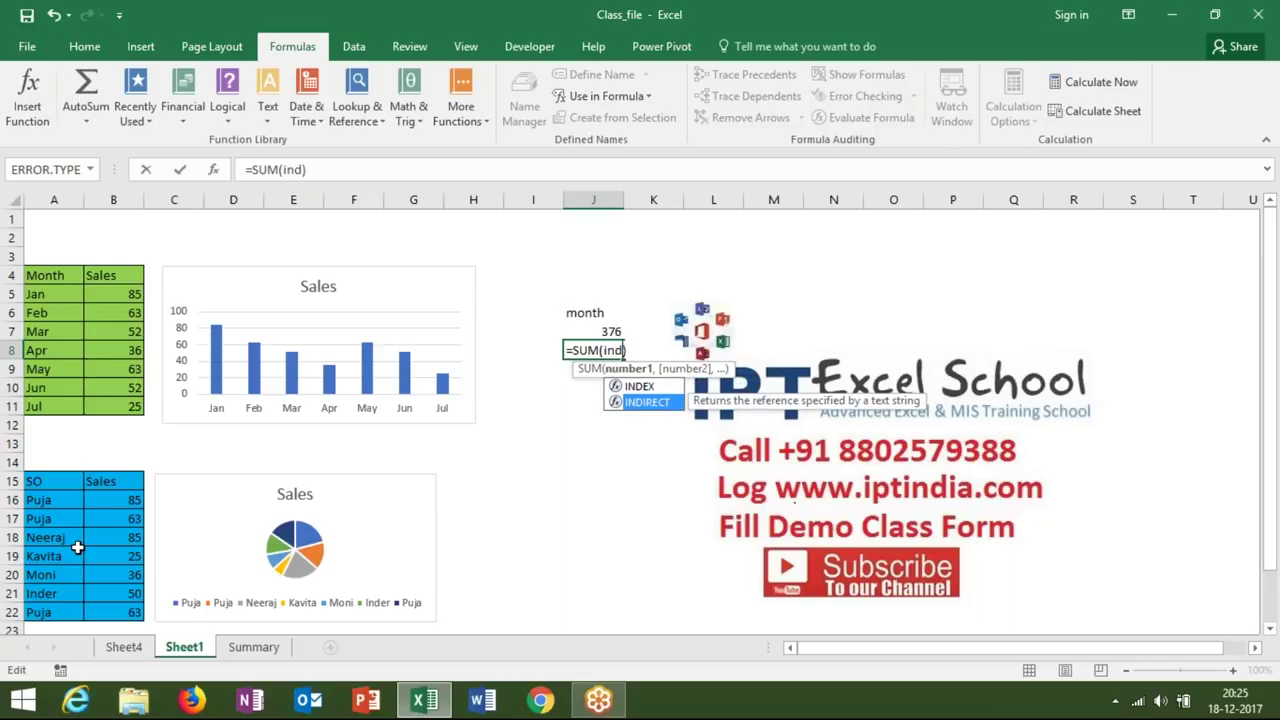
key(Tab)
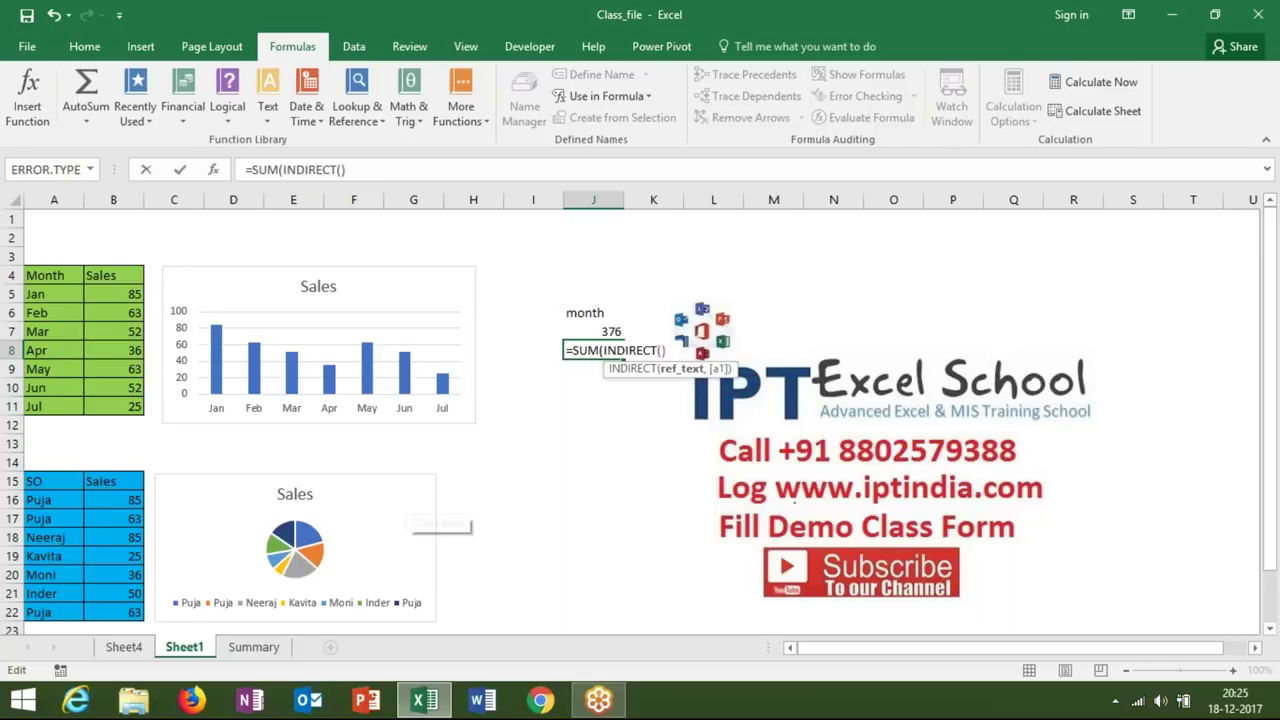
click(573, 313)
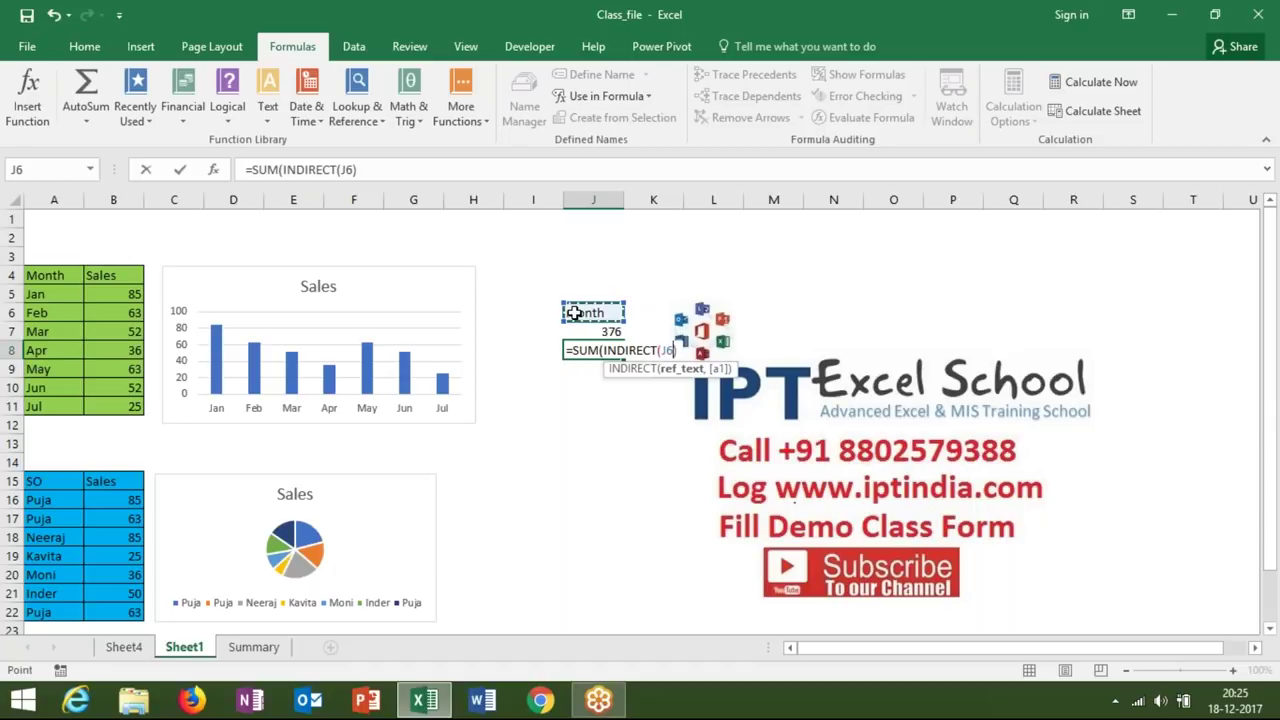
text()))
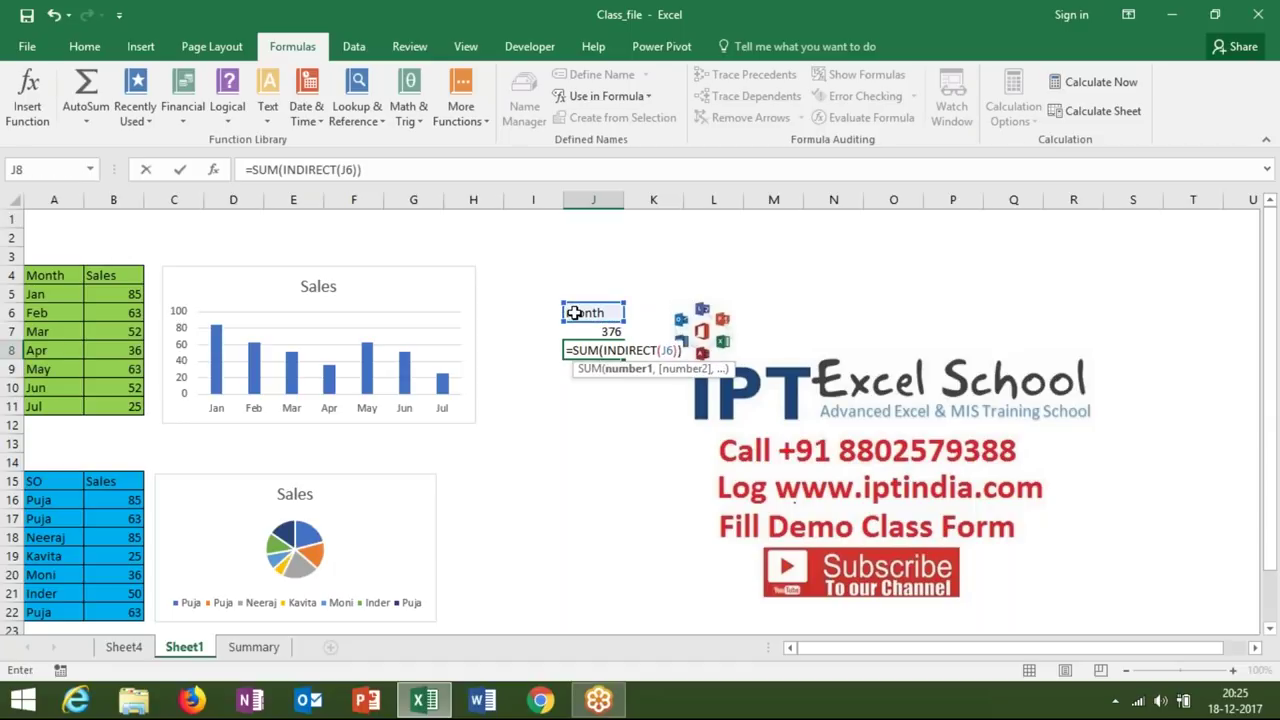
key(ctrl+Return)
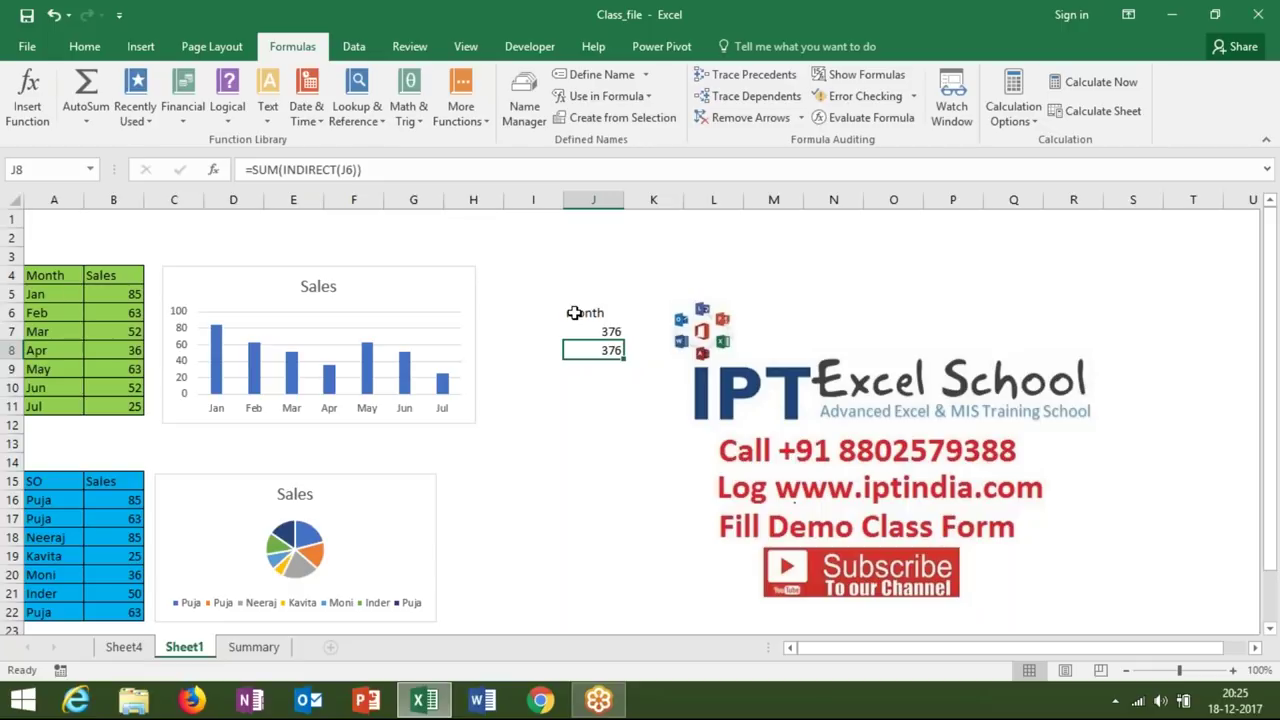
Step through J8's formula with Evaluate Formula, then close it.
click(848, 119)
click(512, 408)
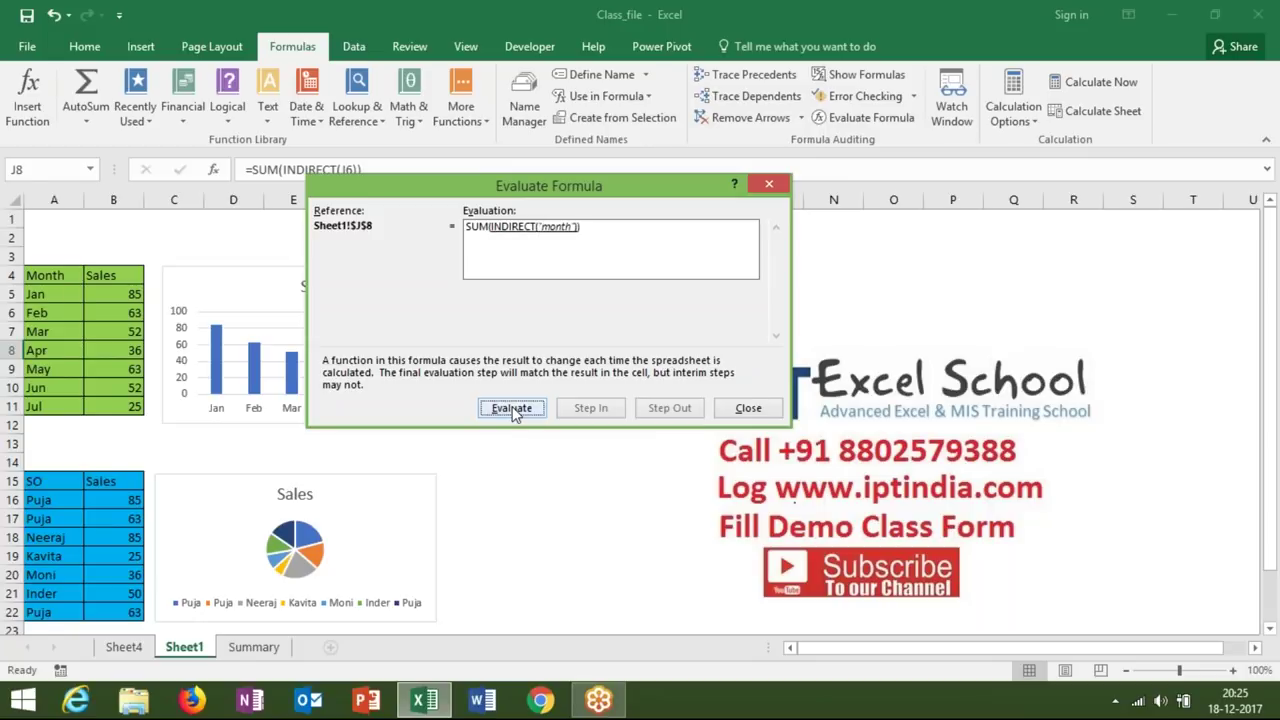
click(512, 408)
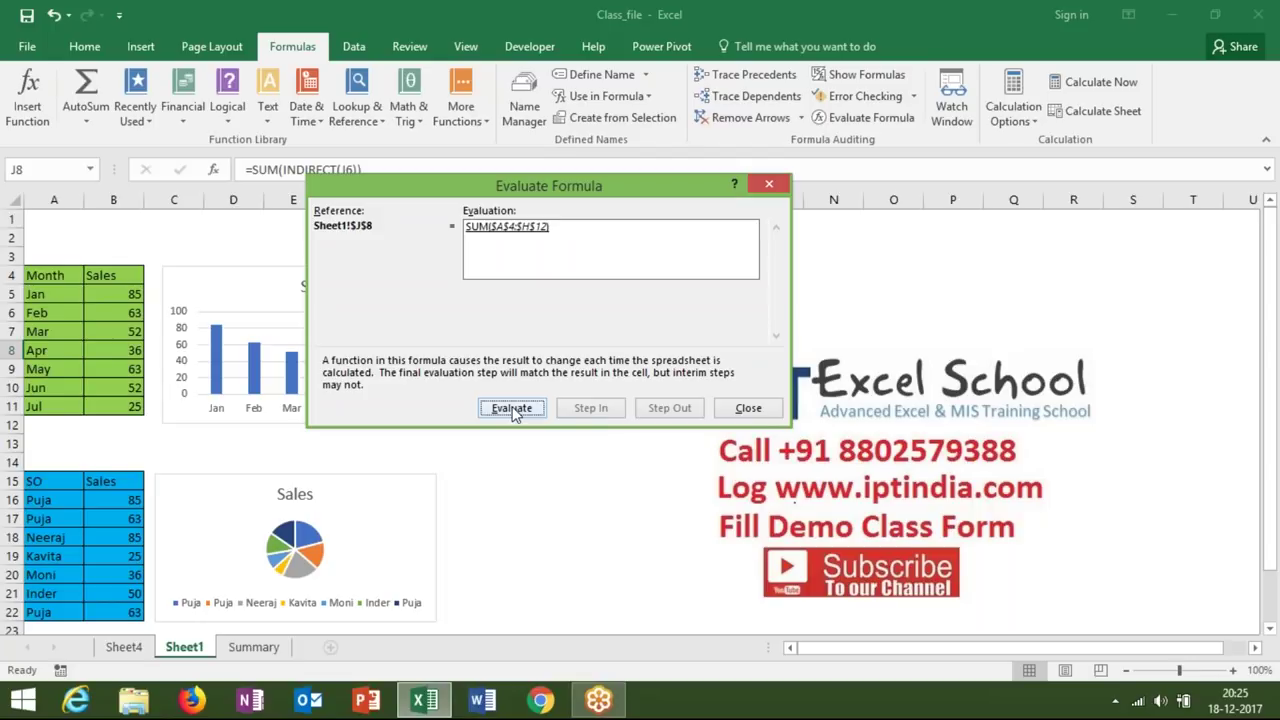
key(Escape)
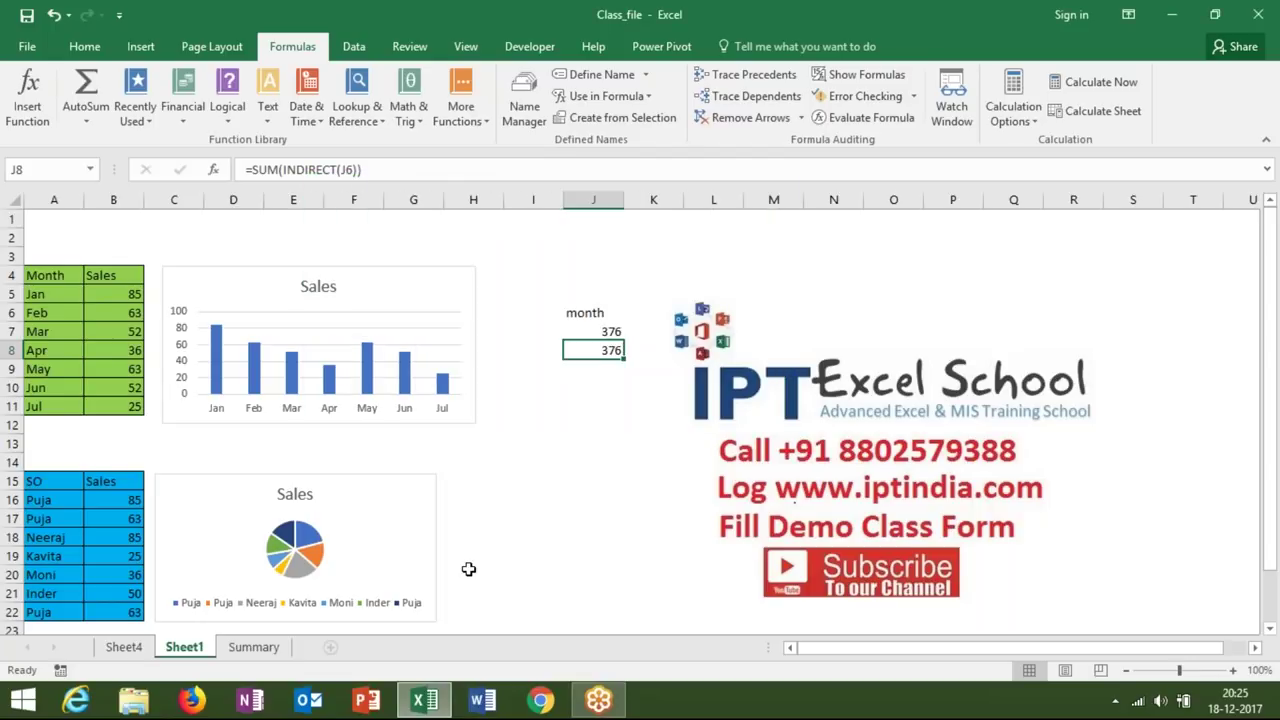
On Summary, change the linked picture's formula to =INDIRECT($B$3).
click(253, 647)
click(234, 421)
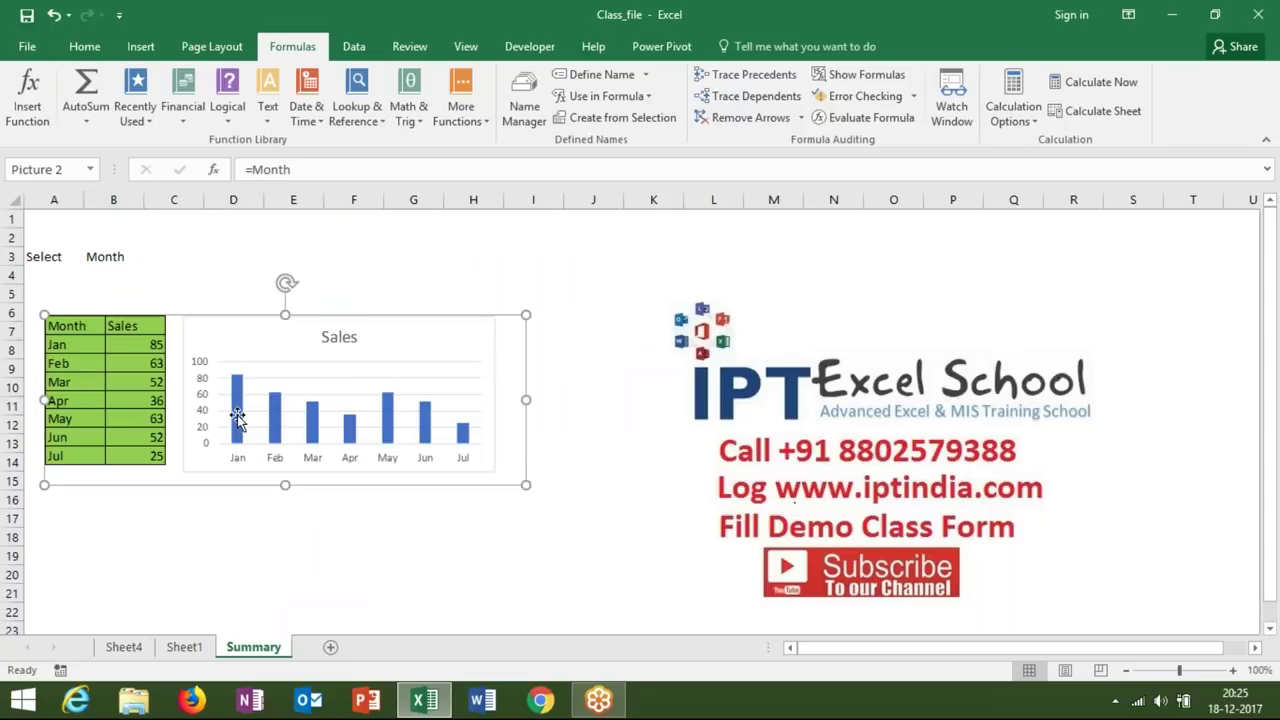
click(251, 170)
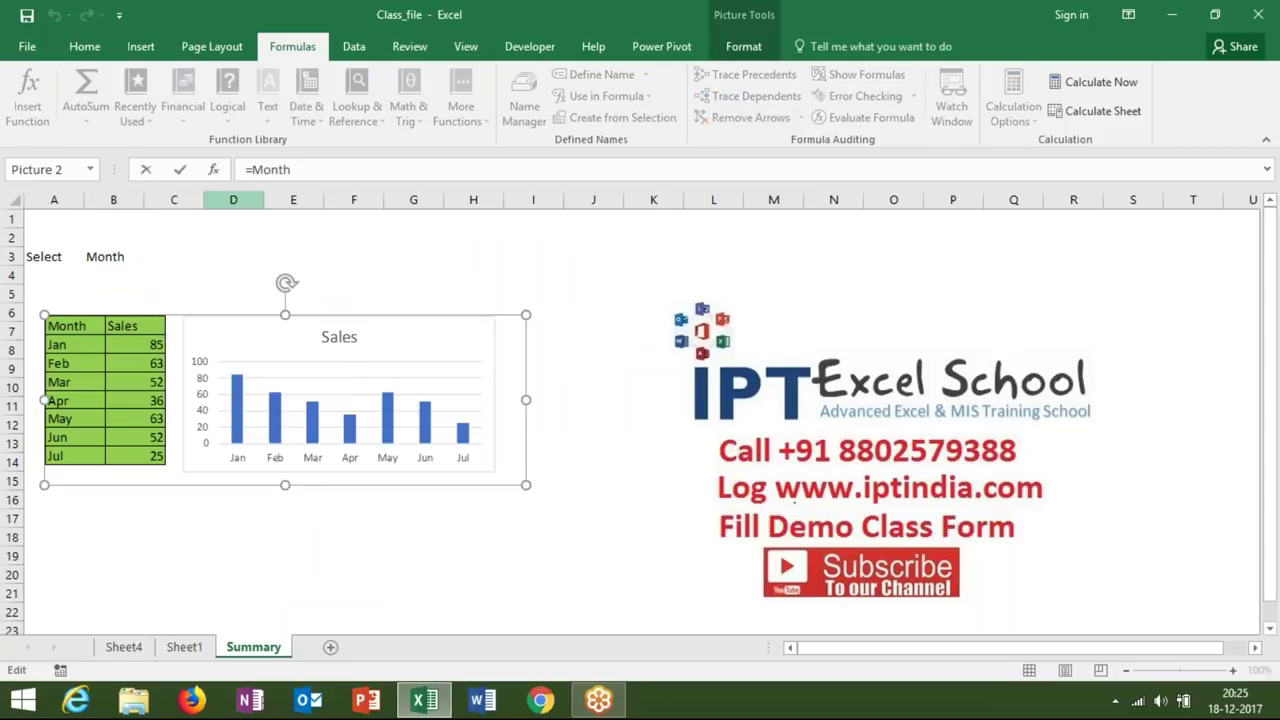
key(Delete)
key(Delete)
key(Delete)
key(Delete)
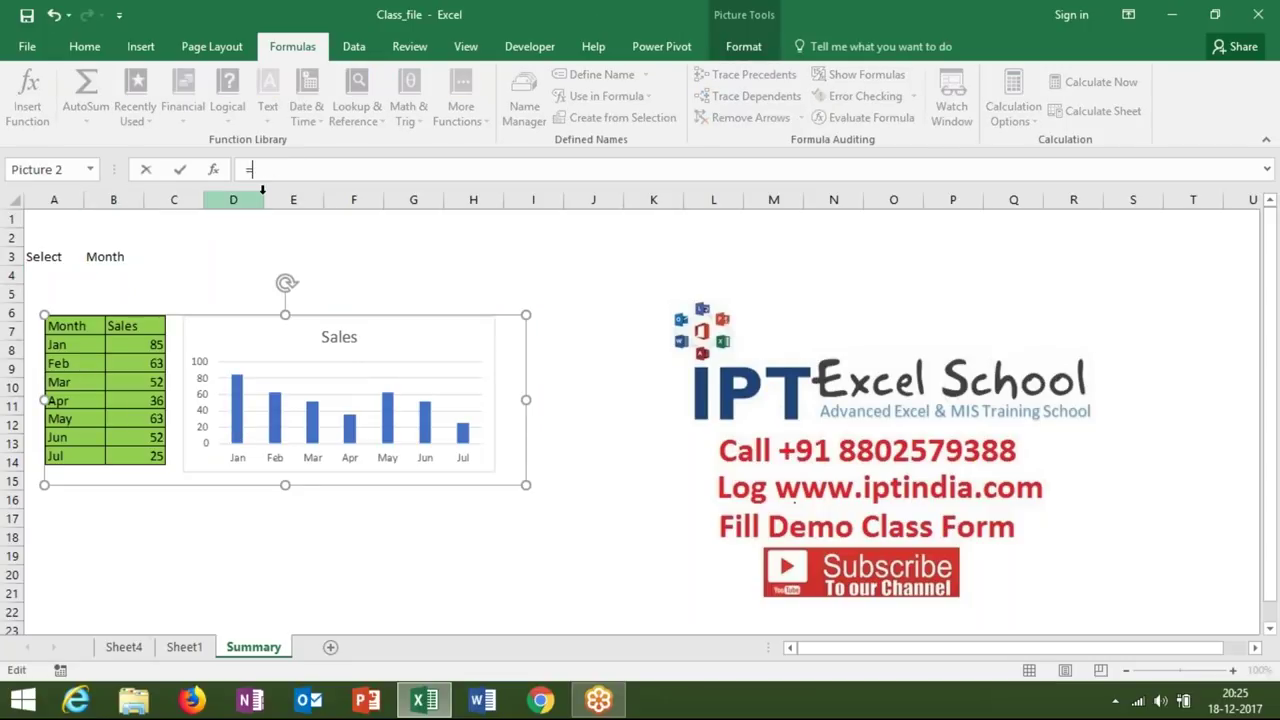
text(ind)
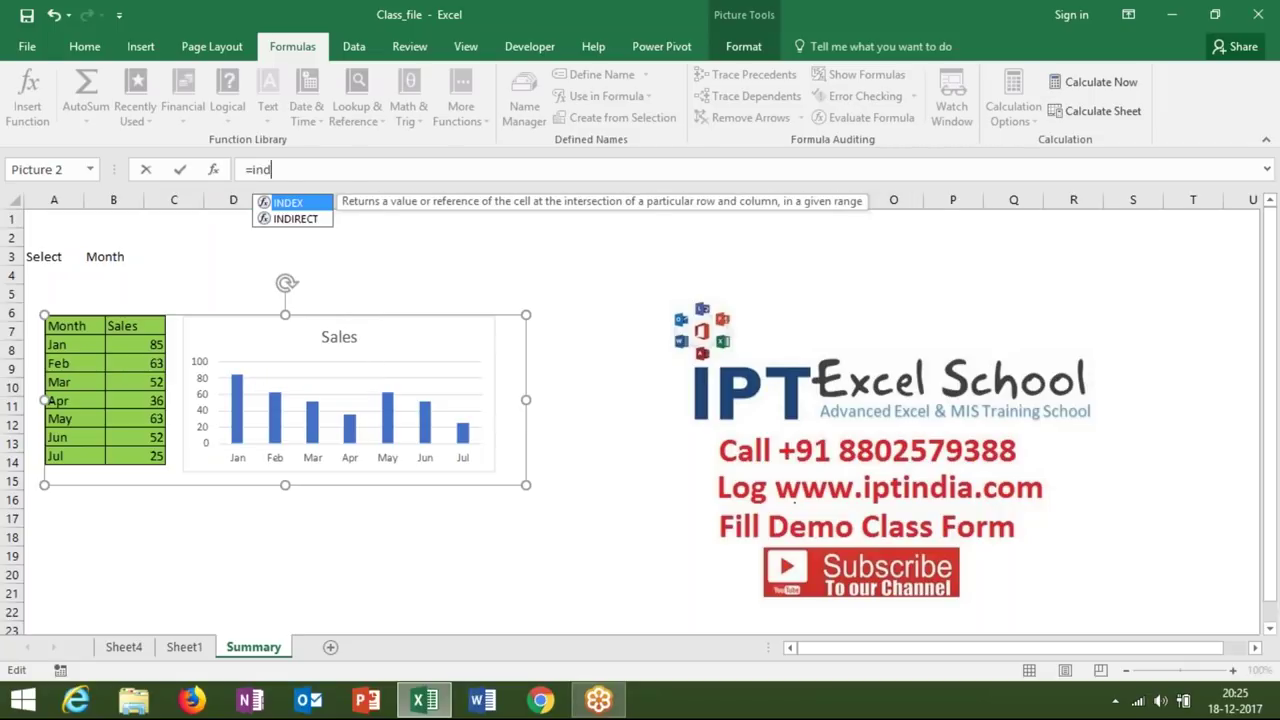
key(Down)
key(Tab)
click(113, 256)
key(F4)
text())
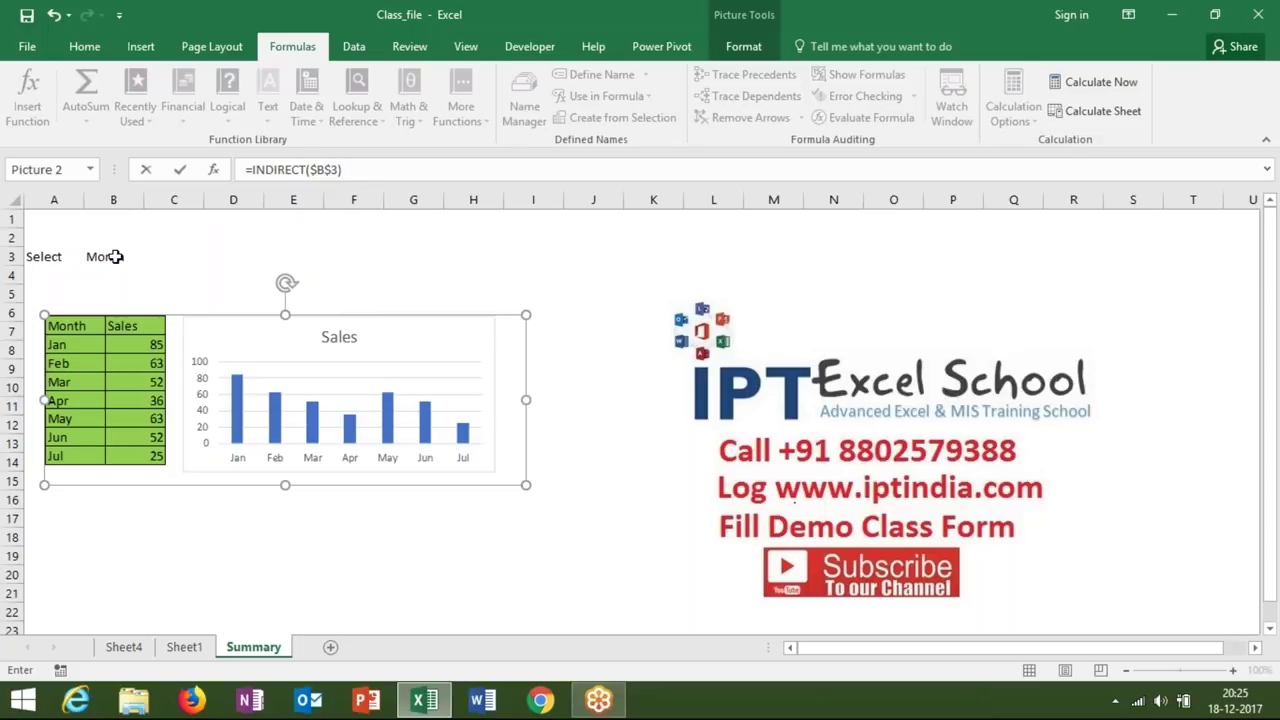
key(Return)
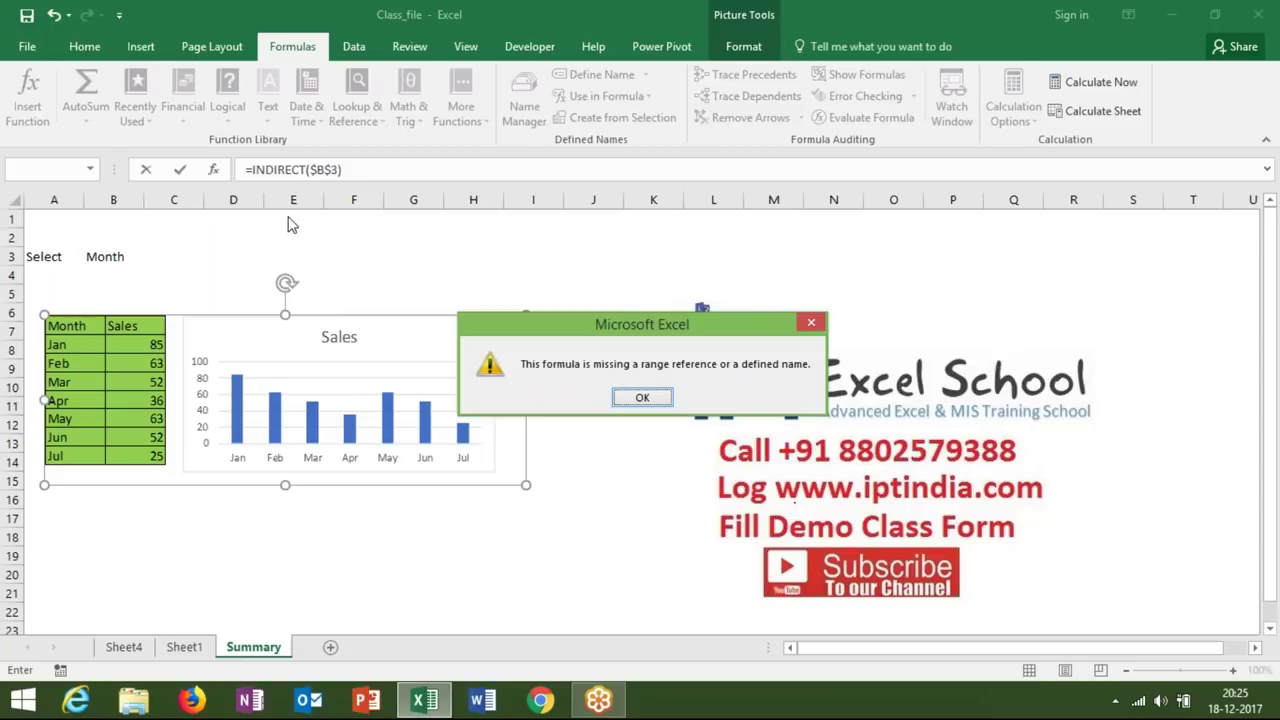
Dismiss the reference error and cancel, keeping the picture linked to =Month.
click(1040, 362)
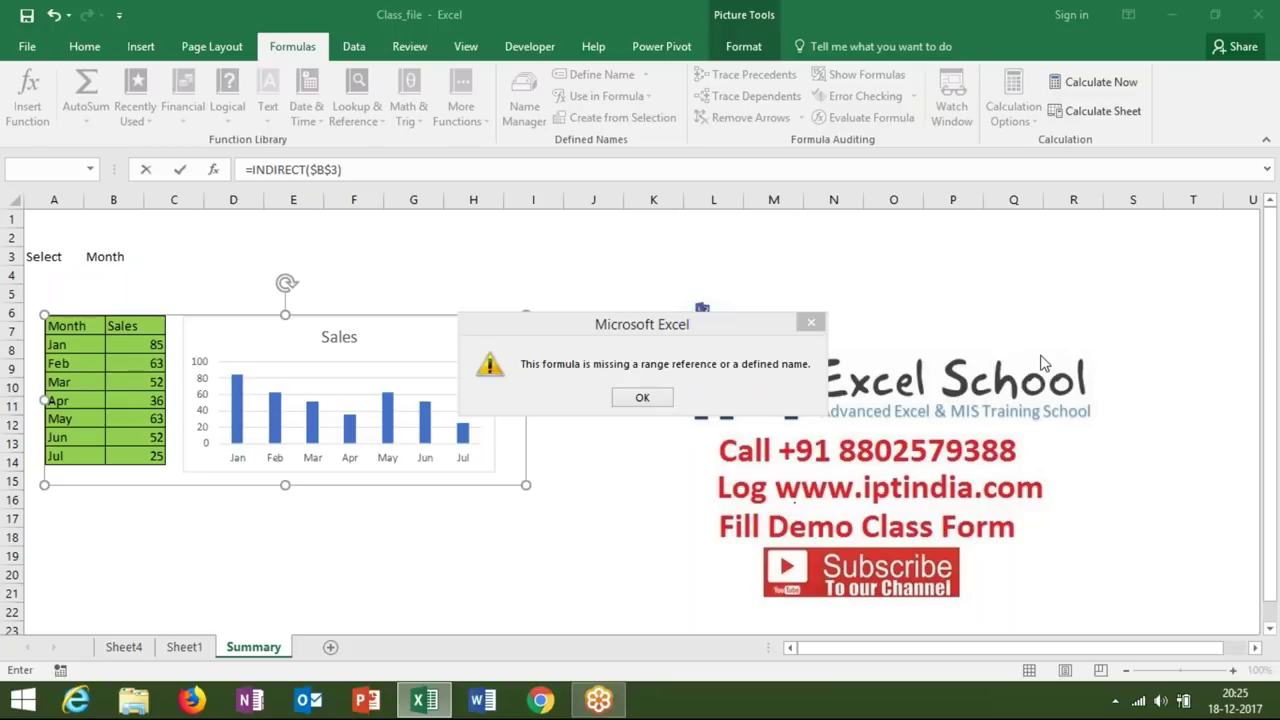
click(670, 400)
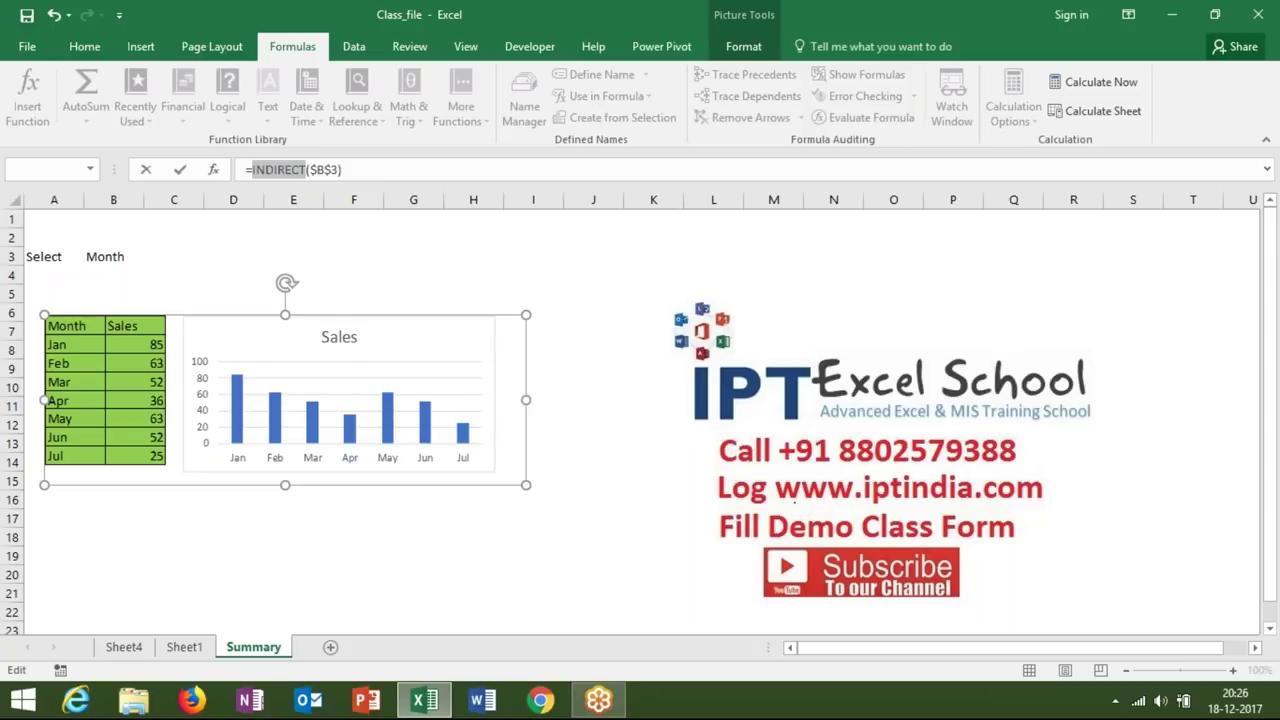
key(Escape)
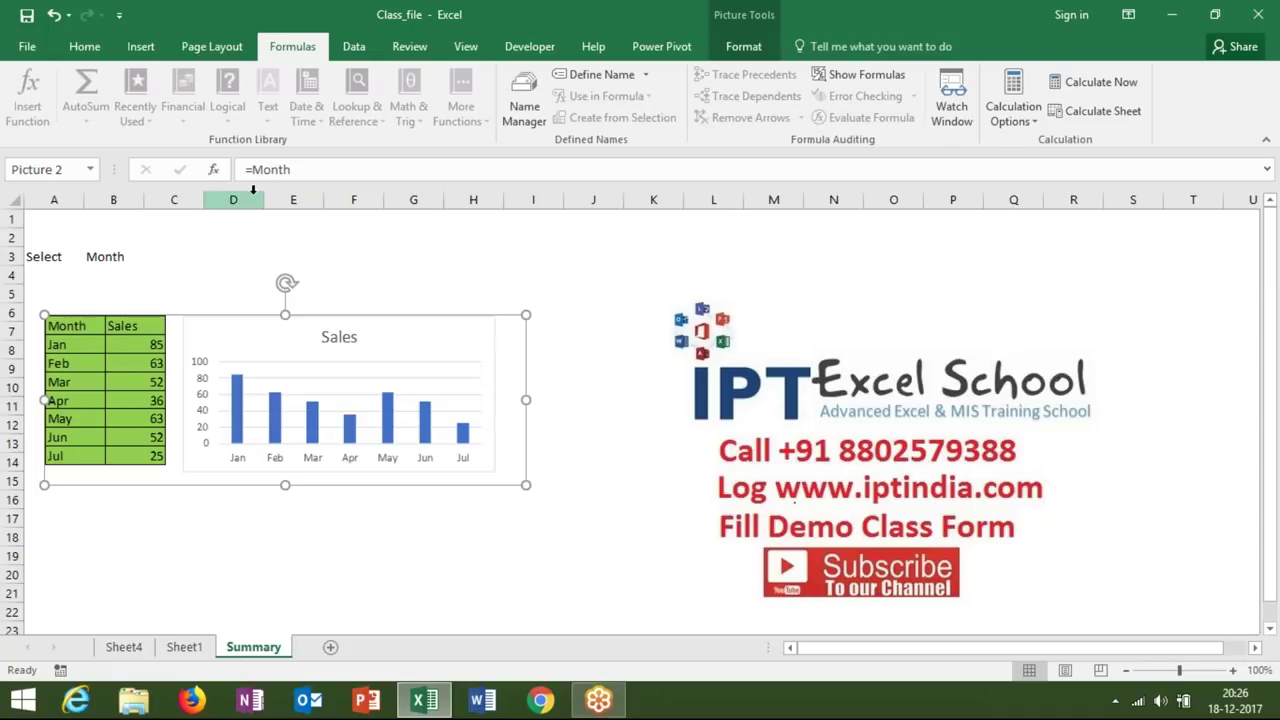
Define the workbook name SHow referring to =INDIRECT(Summary!$B$3).
click(601, 78)
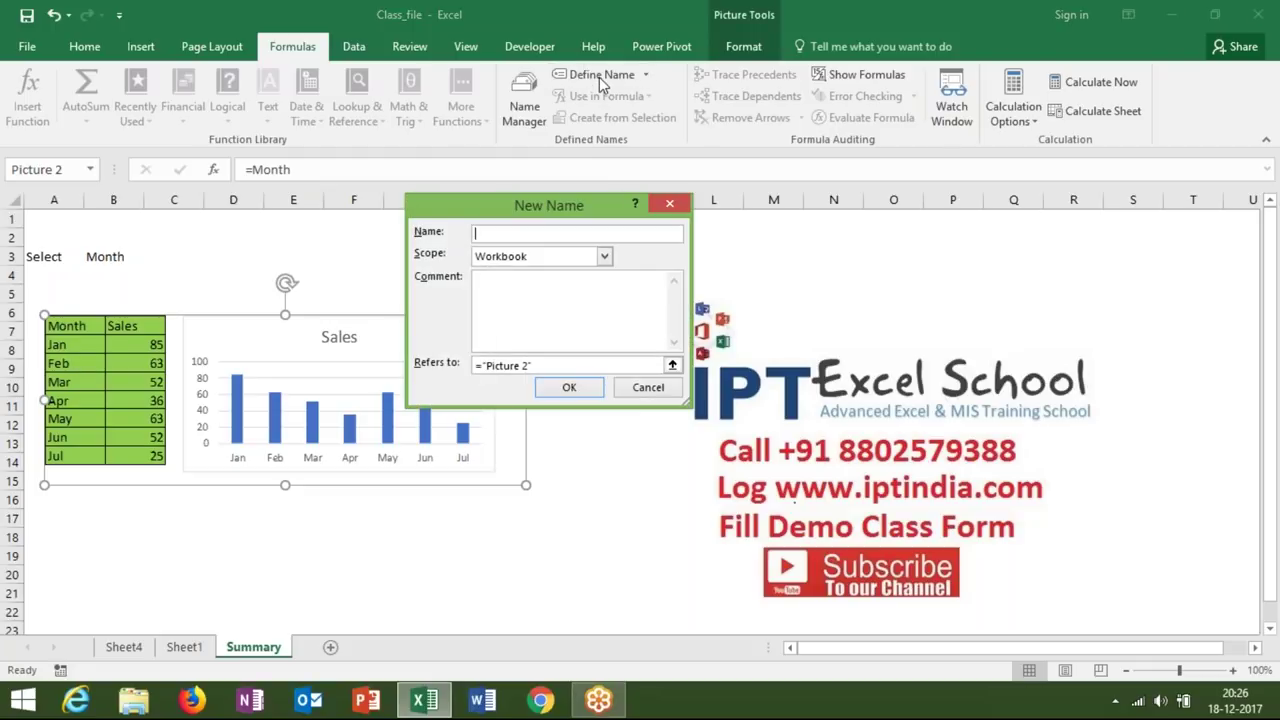
text(SHow)
click(532, 365)
key(BackSpace)
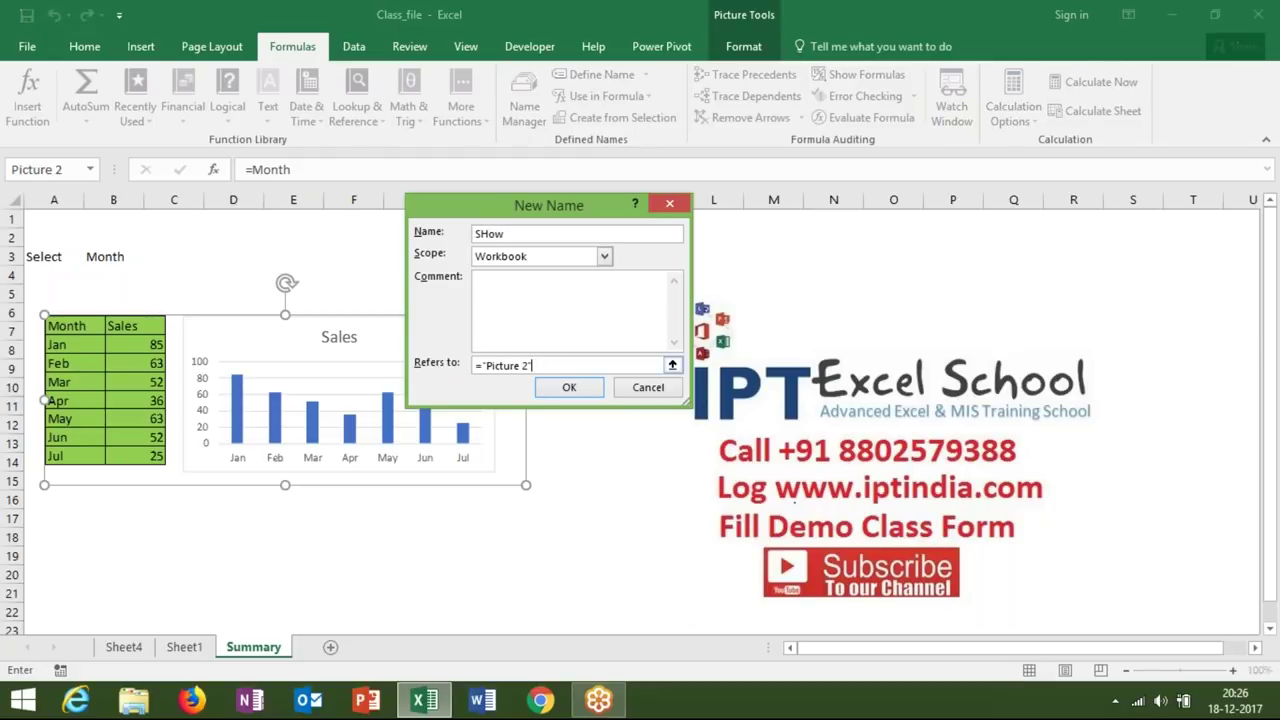
key(BackSpace)
key(BackSpace)
key(BackSpace)
key(BackSpace)
key(BackSpace)
key(BackSpace)
key(BackSpace)
text(indirect)
text(()
click(107, 258)
text())
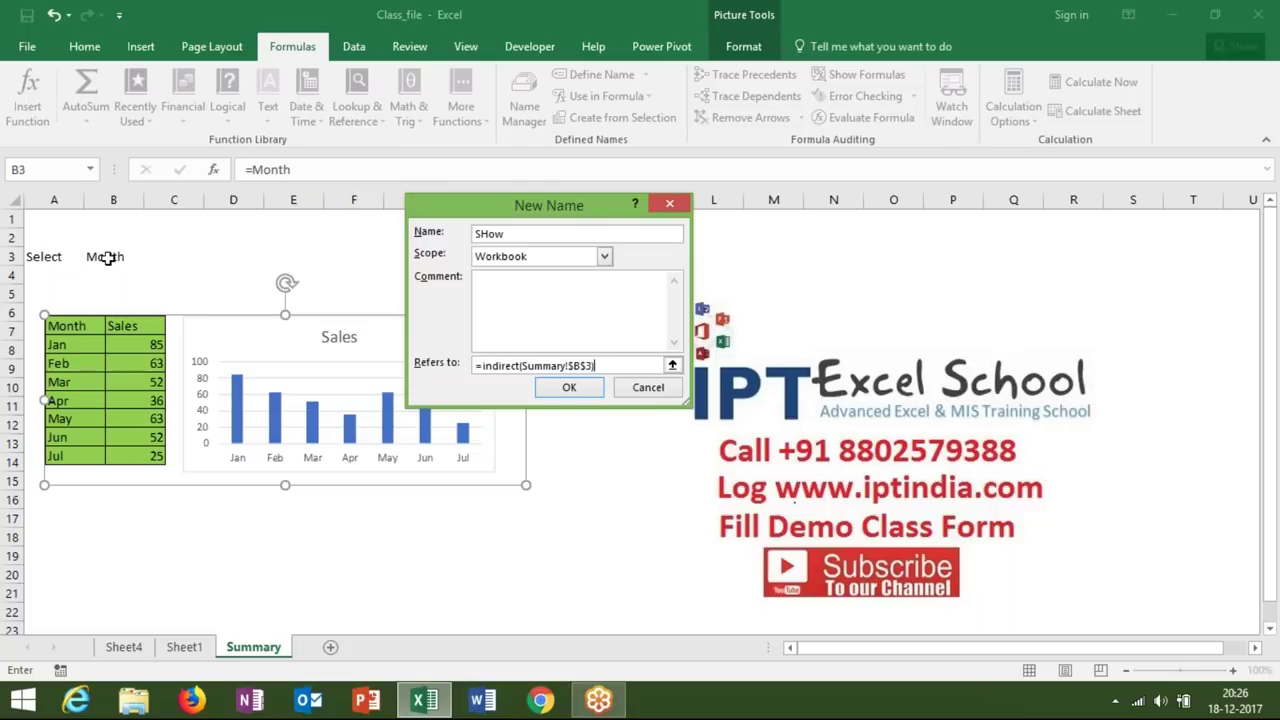
click(543, 395)
click(120, 258)
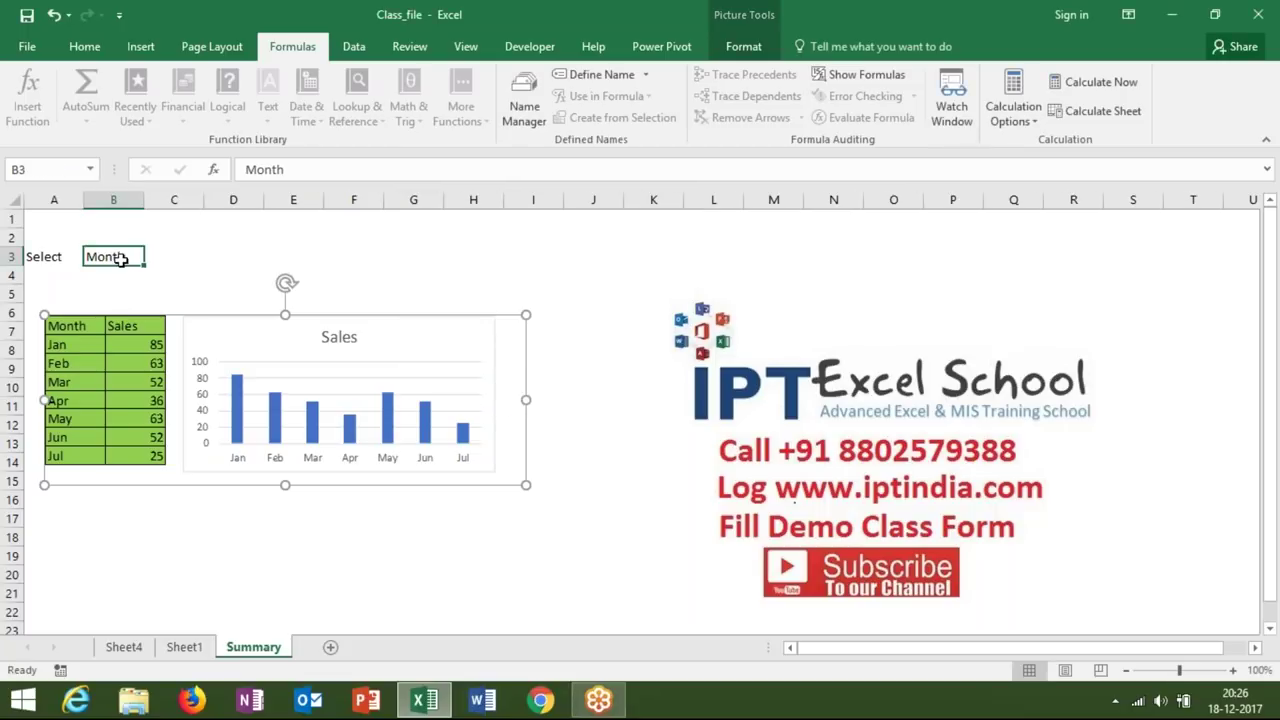
Set Summary's B3 selector to Month from its dropdown list.
click(151, 257)
click(143, 285)
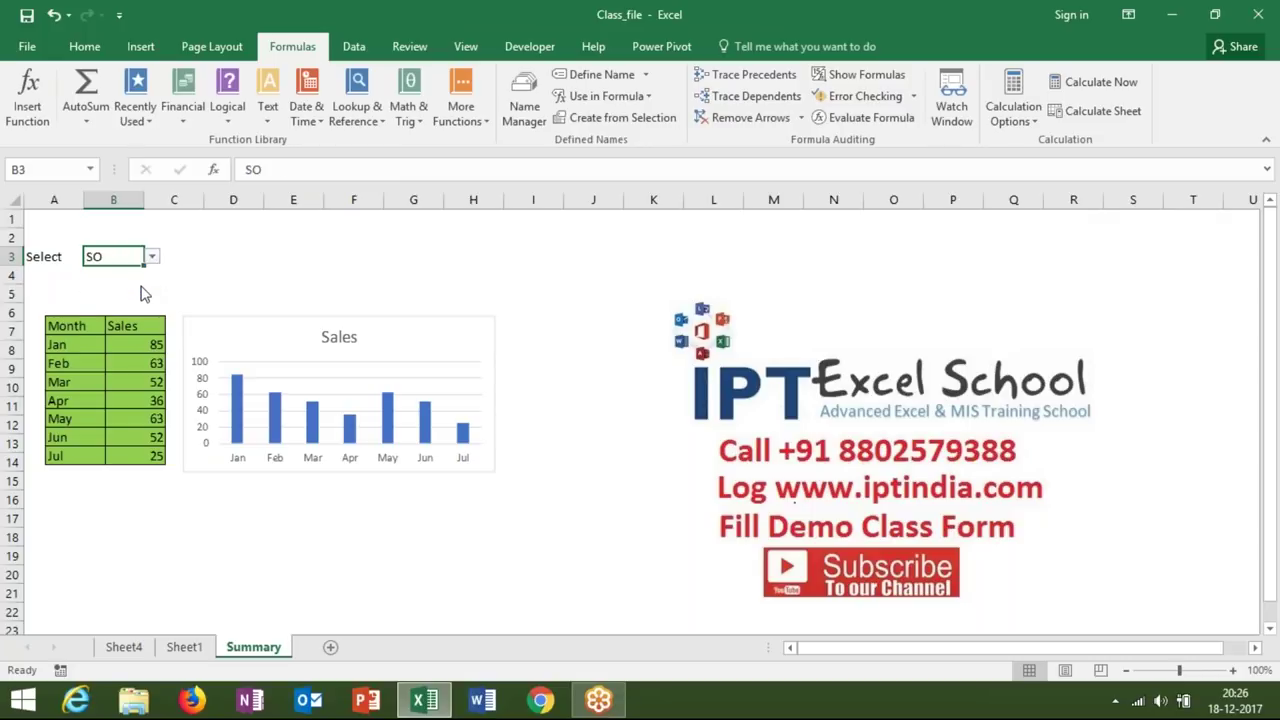
click(157, 277)
click(108, 257)
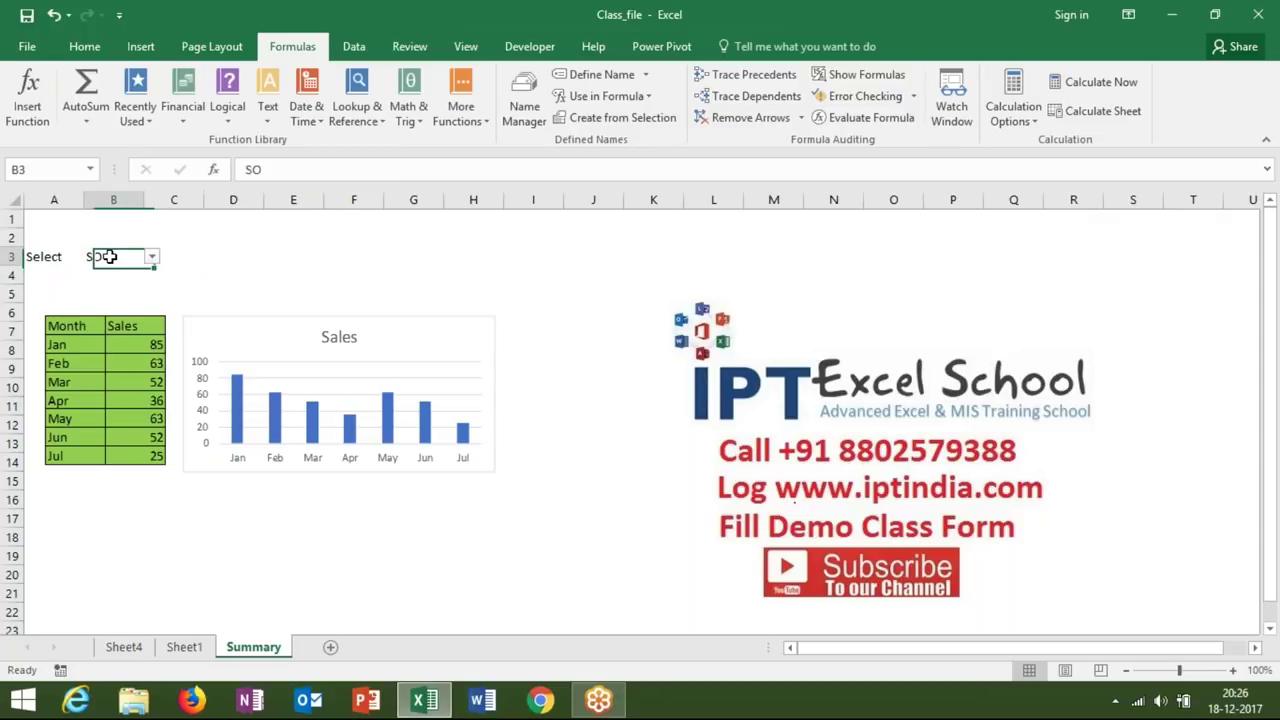
click(151, 257)
click(143, 272)
click(113, 517)
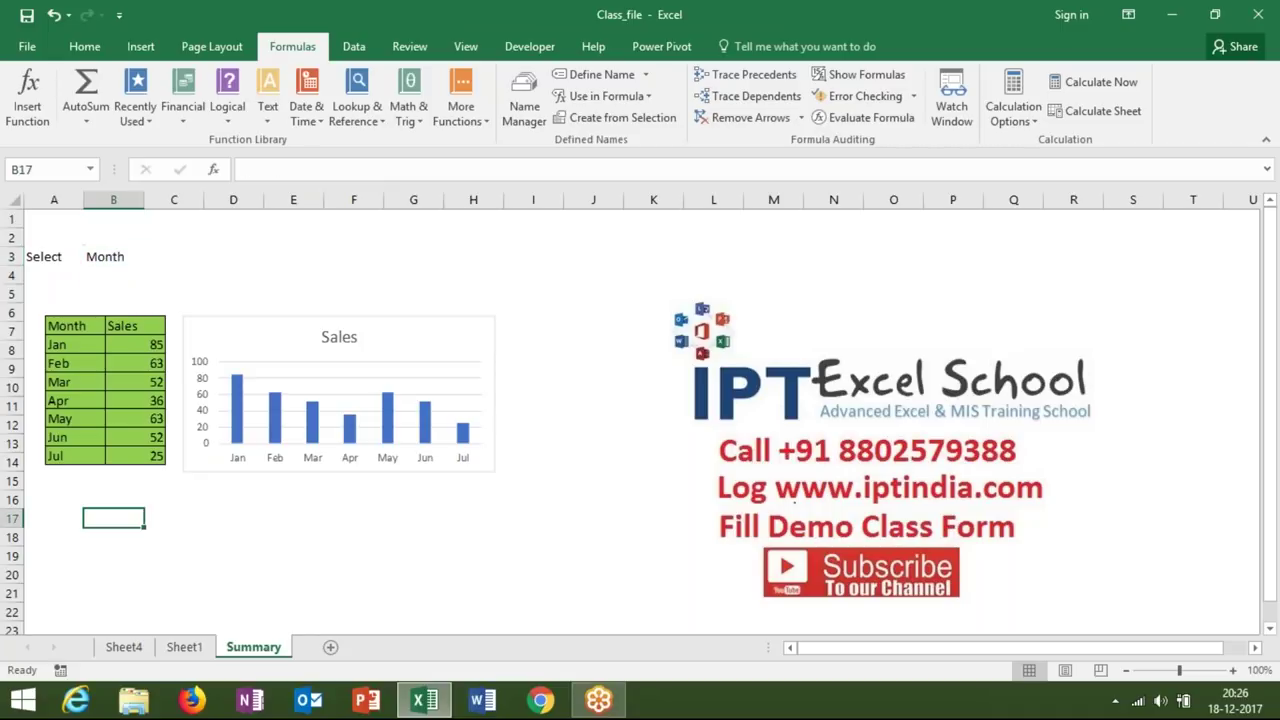
Check in the Name Manager what the SHow name refers to.
click(125, 256)
click(528, 108)
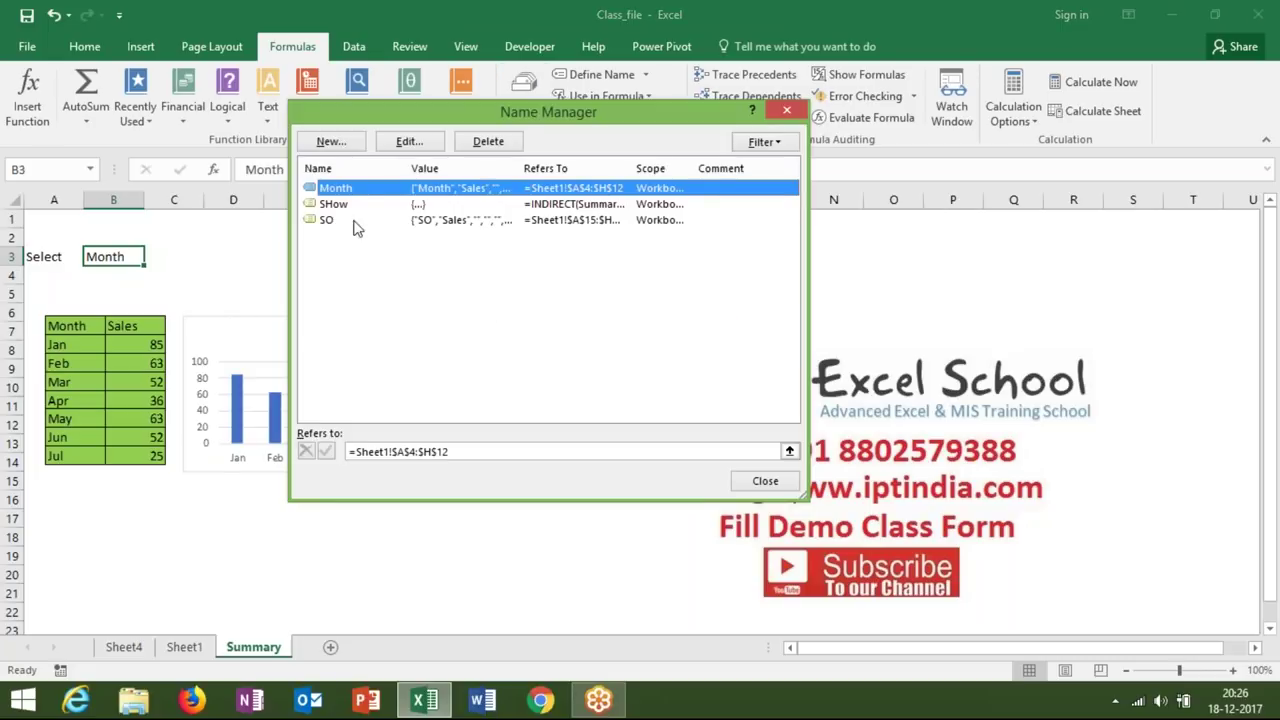
click(366, 204)
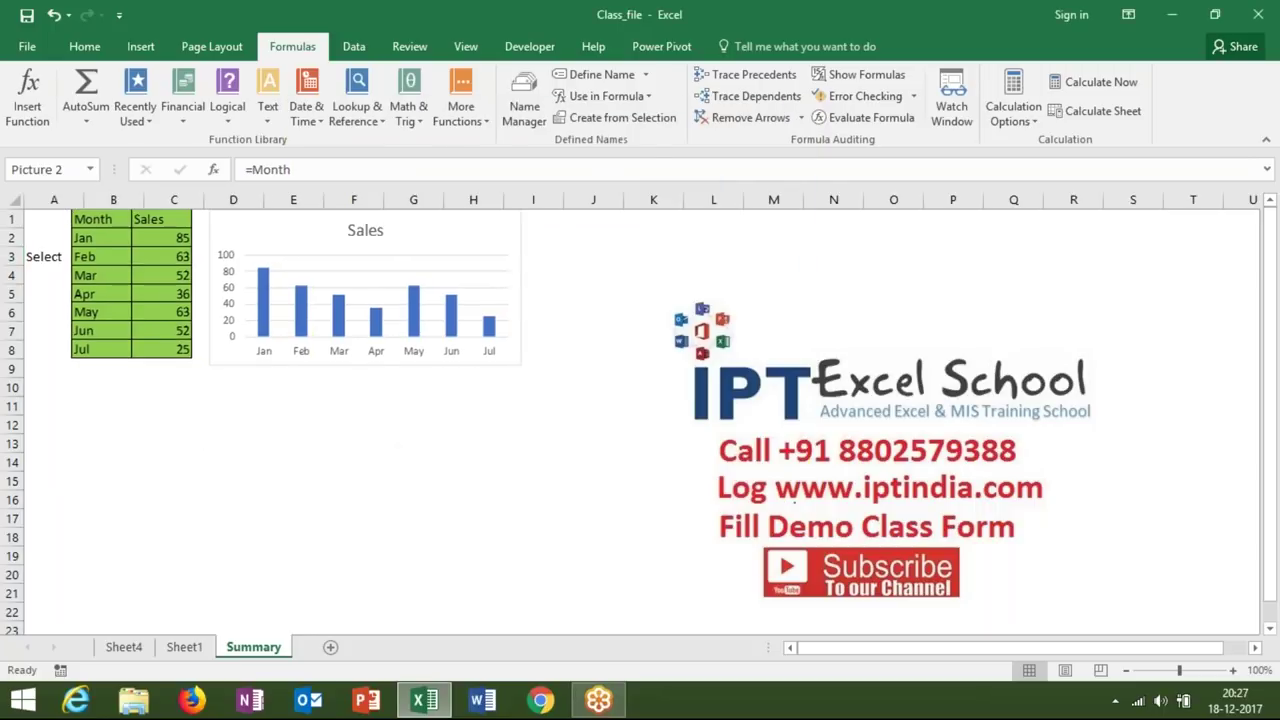
Change the linked picture's formula from =Month to =SHow.
click(254, 337)
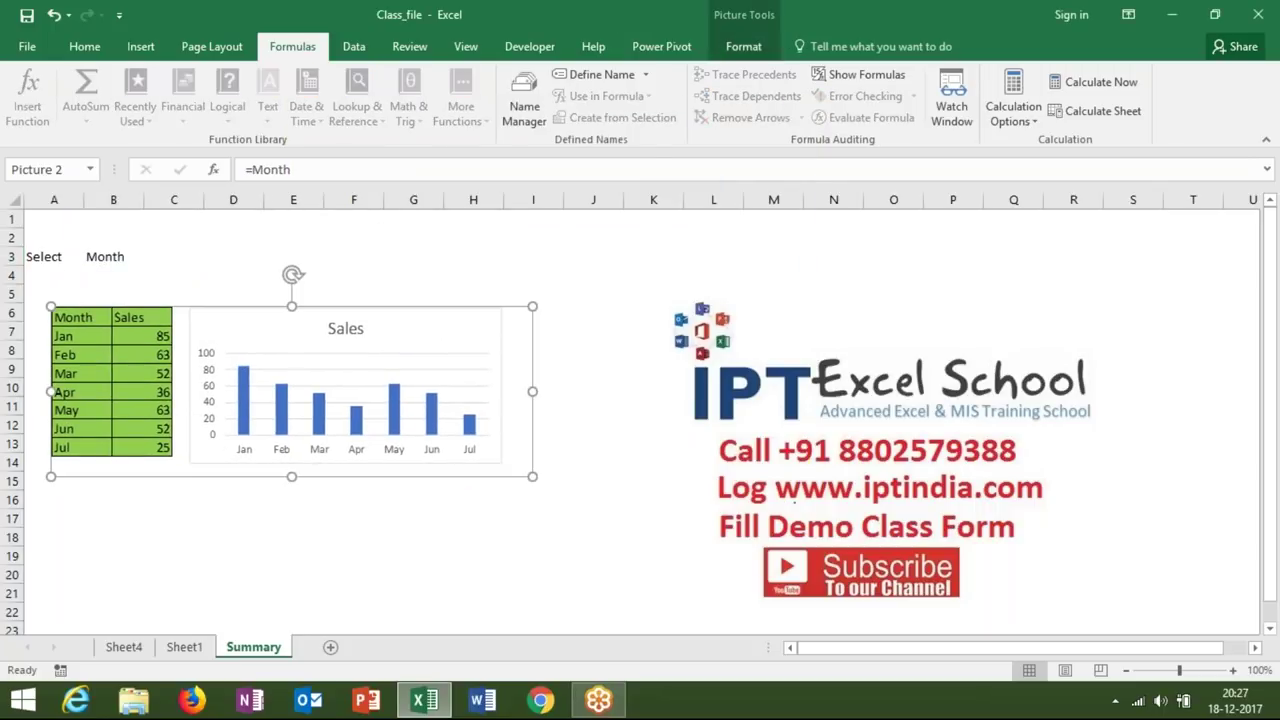
click(291, 169)
key(BackSpace)
key(BackSpace)
key(BackSpace)
key(BackSpace)
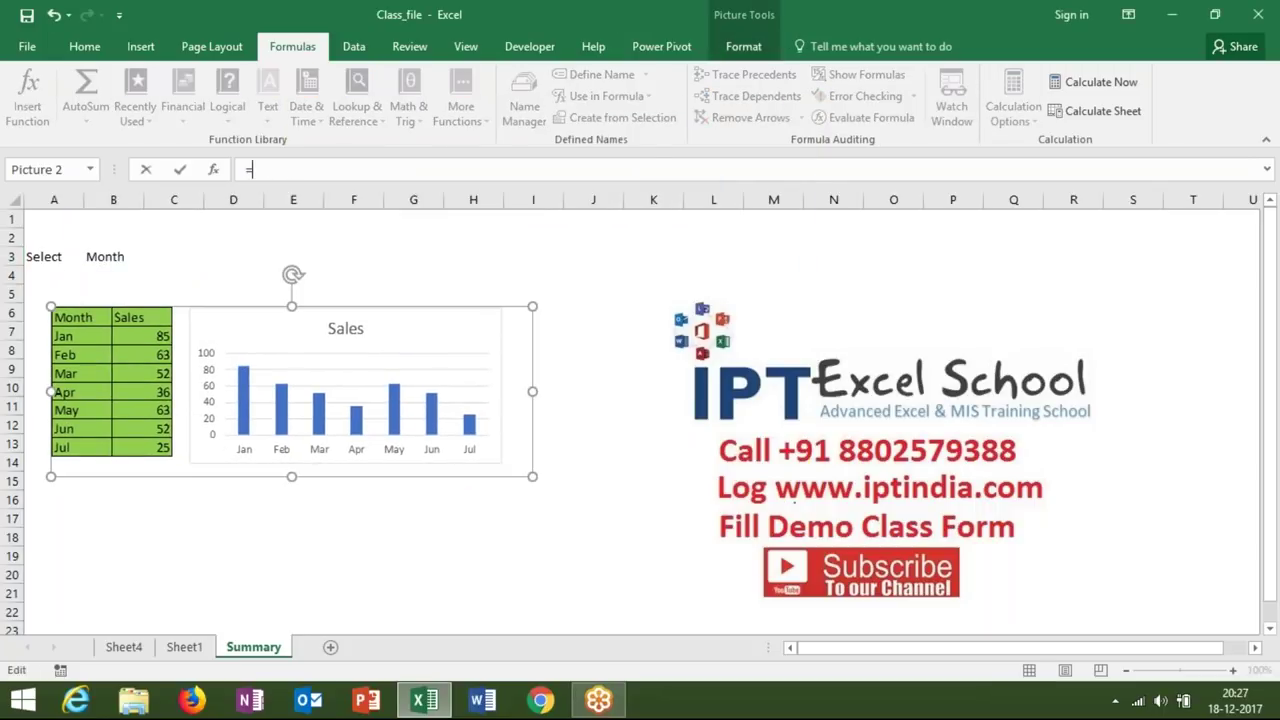
text(show)
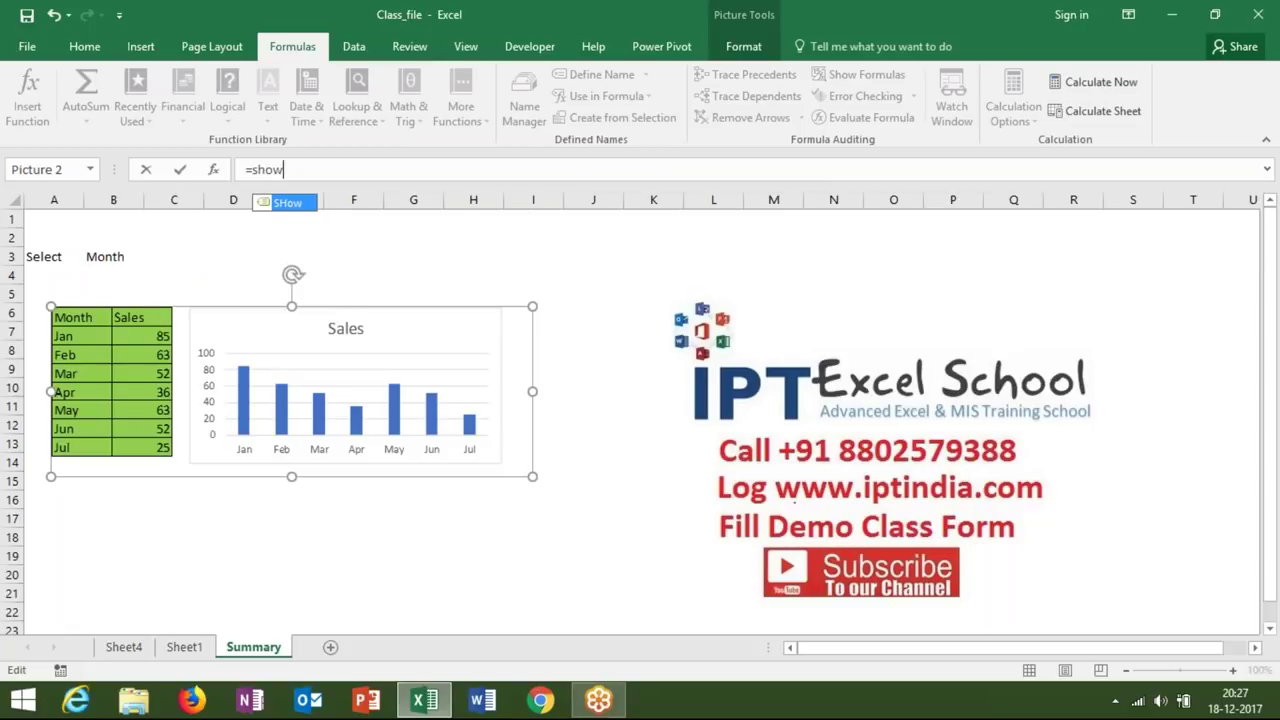
key(Tab)
key(Return)
Switch B3 to SO and confirm SHow's reference in the Name Manager.
click(104, 262)
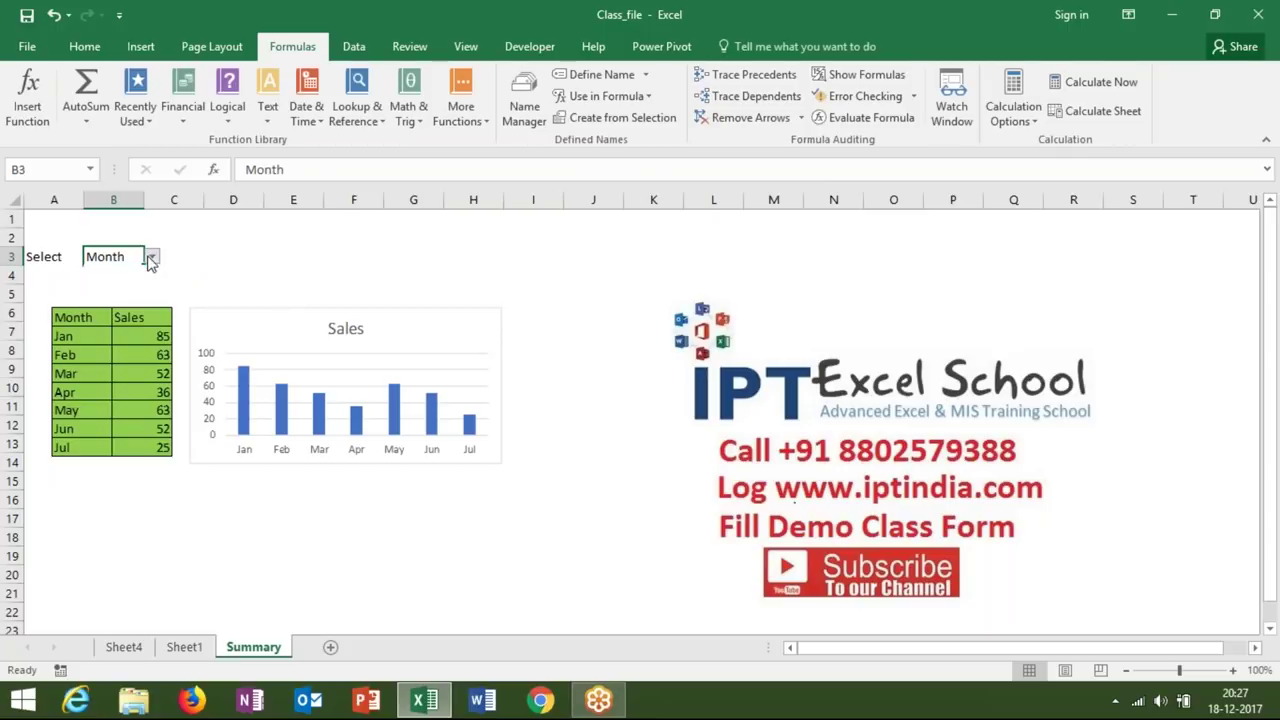
click(151, 257)
click(140, 285)
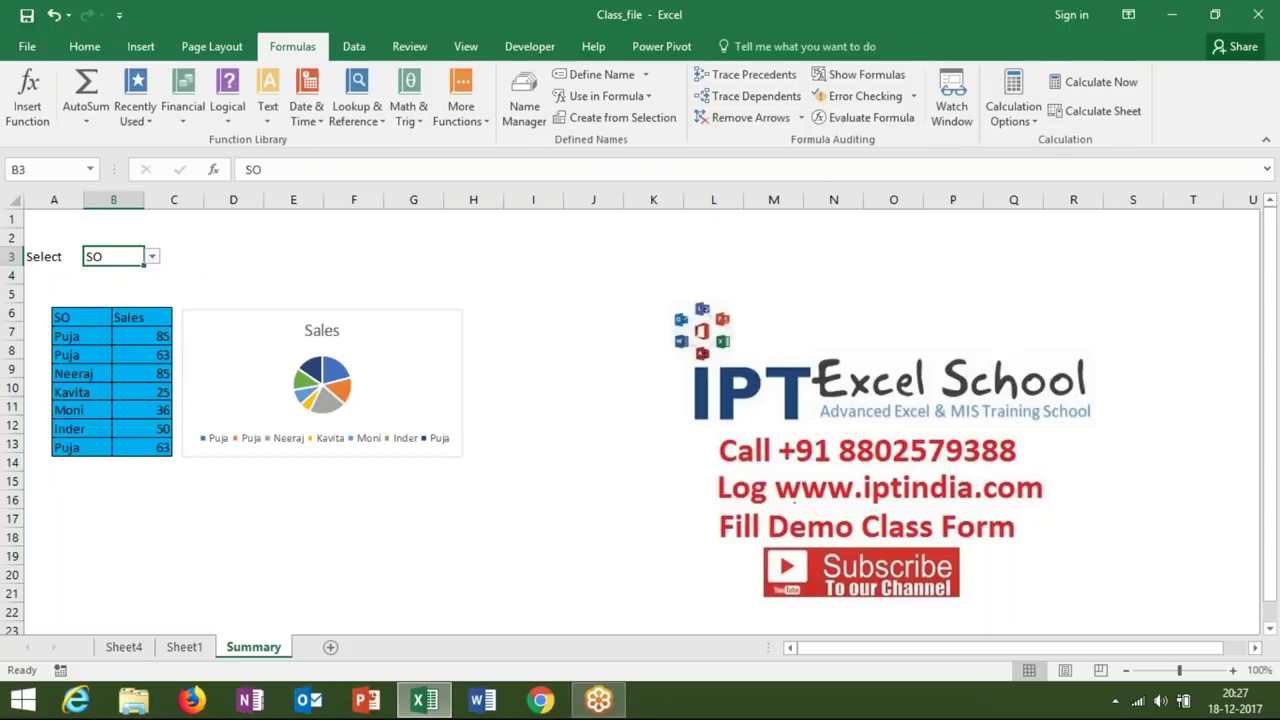
click(519, 103)
click(445, 203)
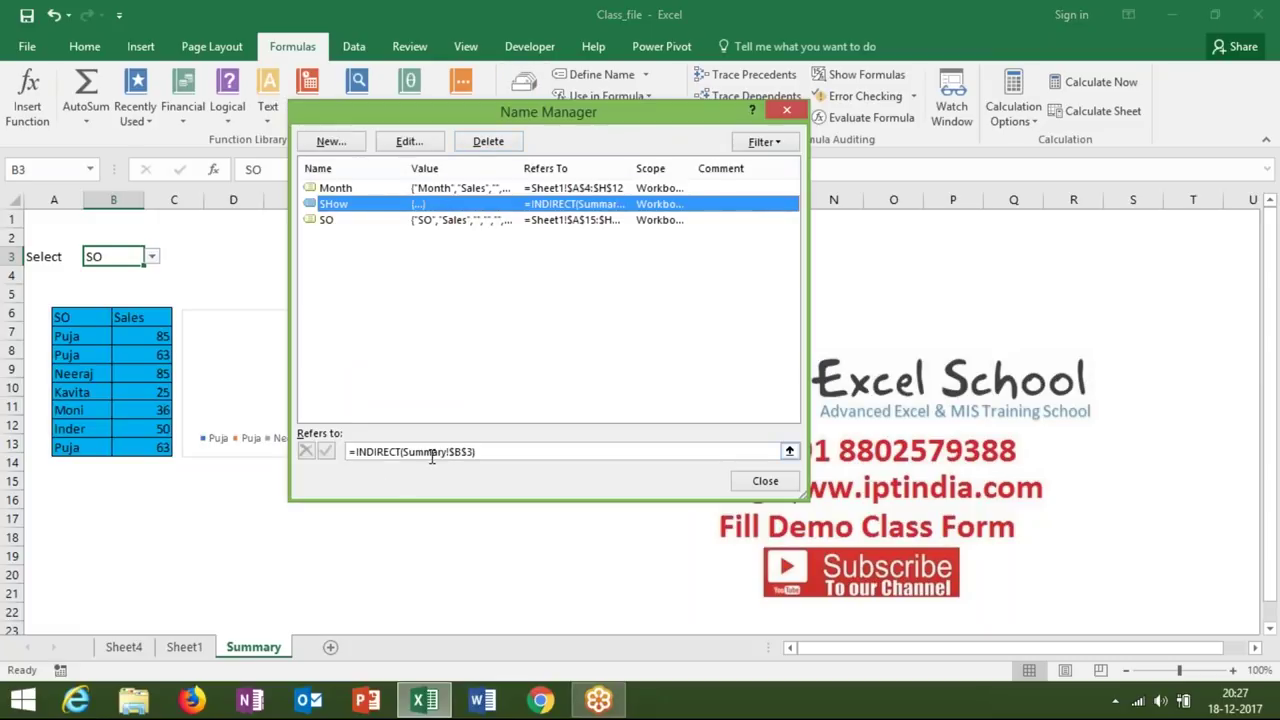
key(Escape)
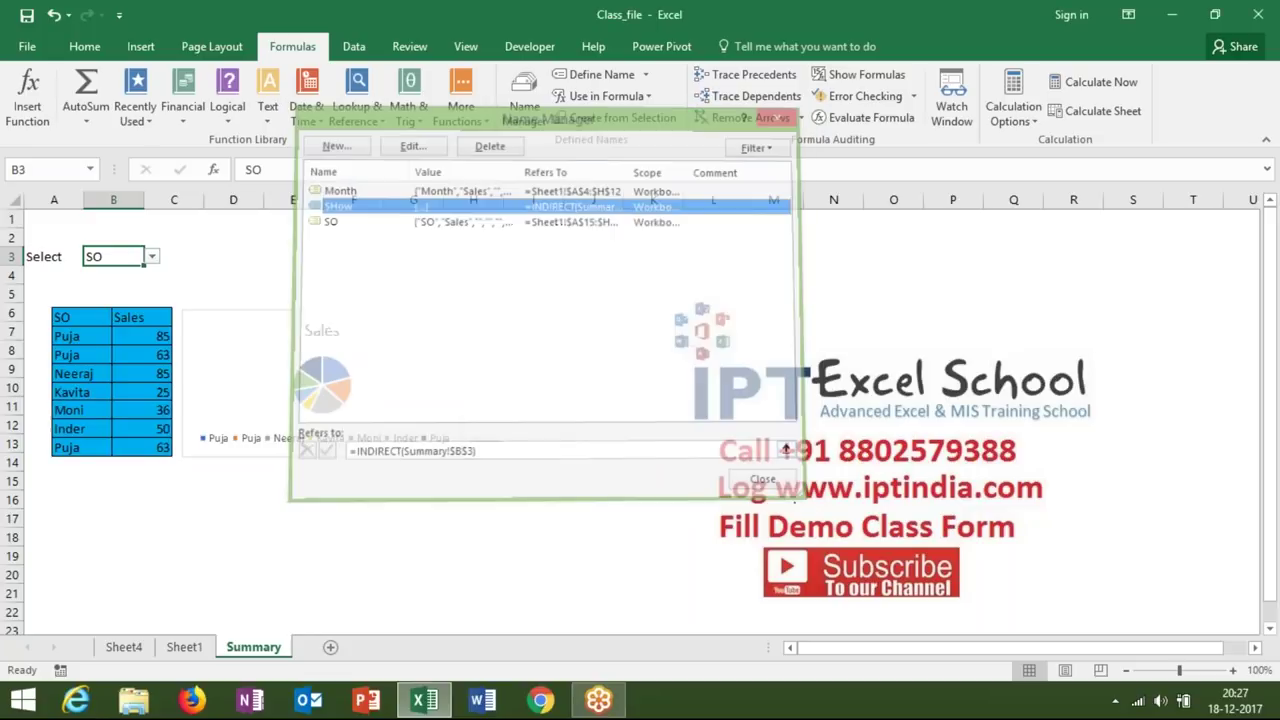
click(336, 428)
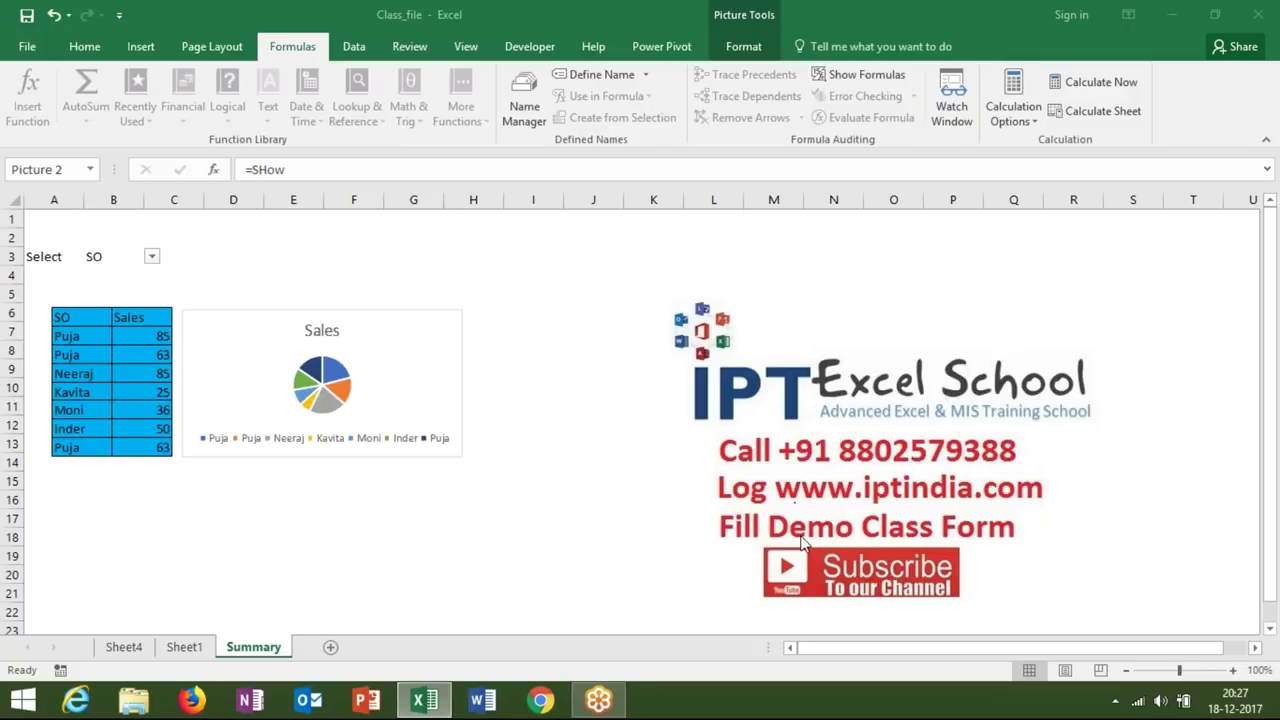
Add Sheet3 with headers ID in A1 and Picture in B1.
click(330, 647)
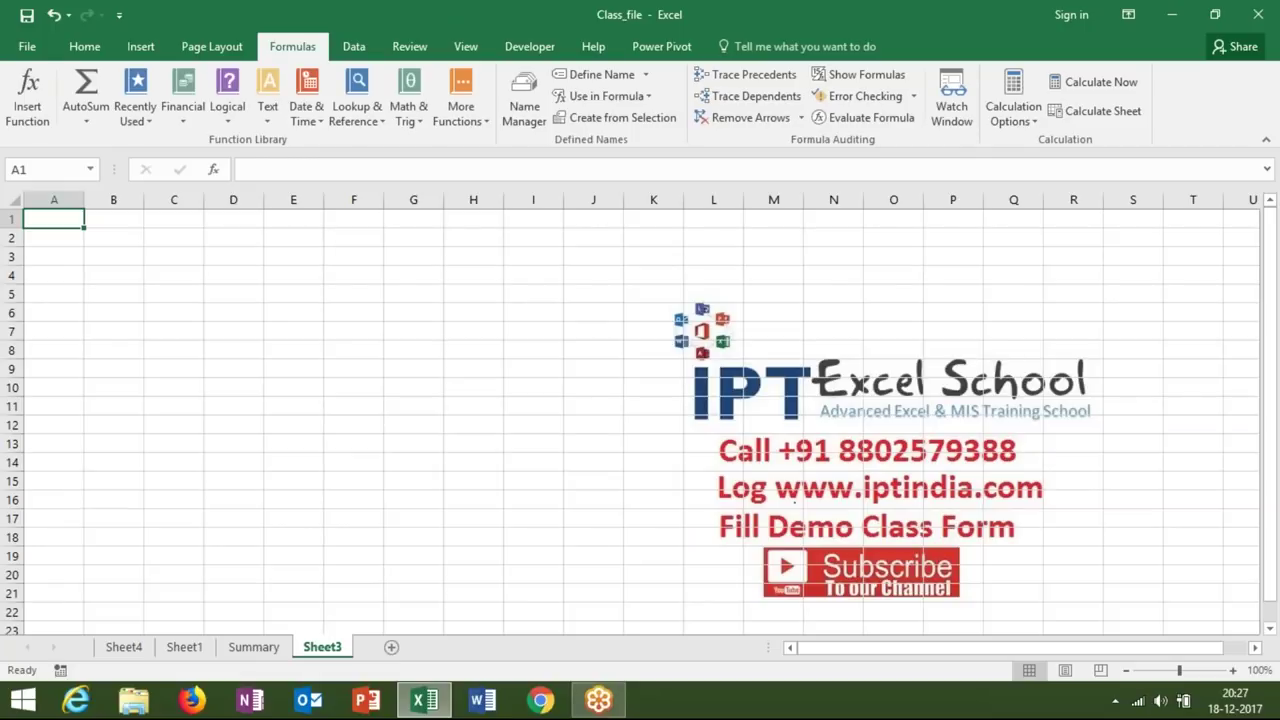
text(ID)
key(Tab)
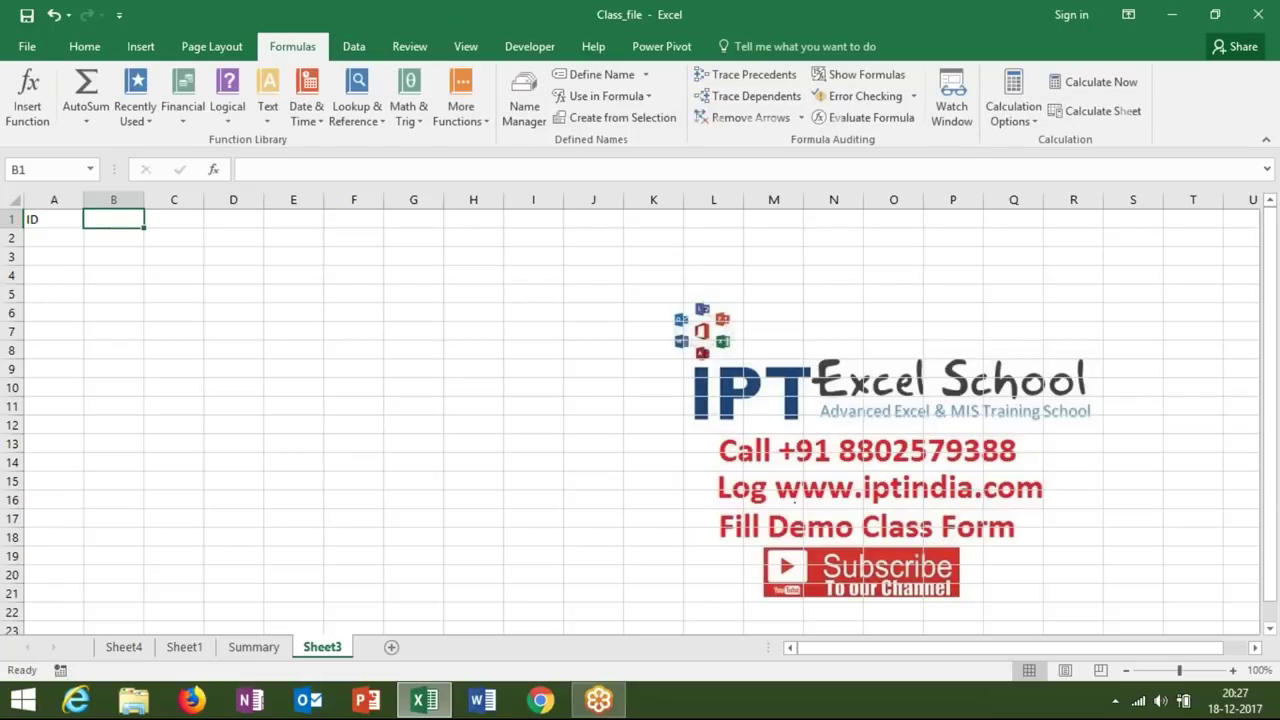
text(Pic)
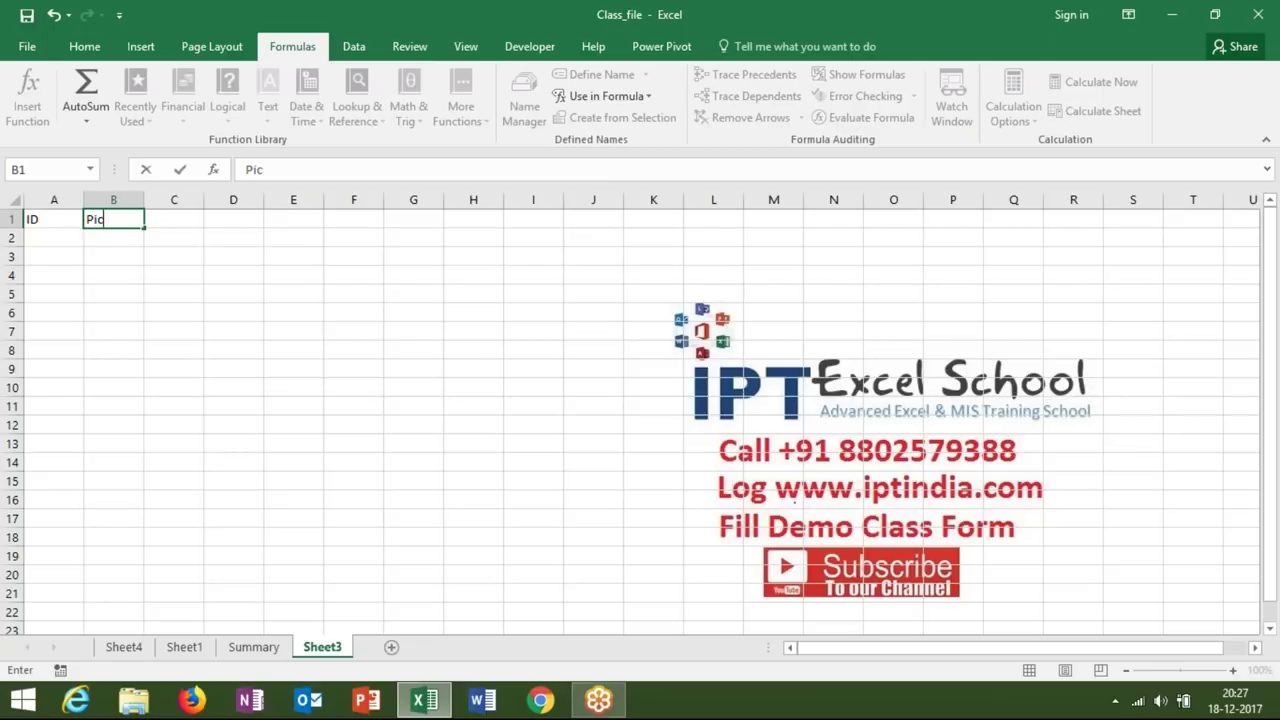
text(ture)
key(Return)
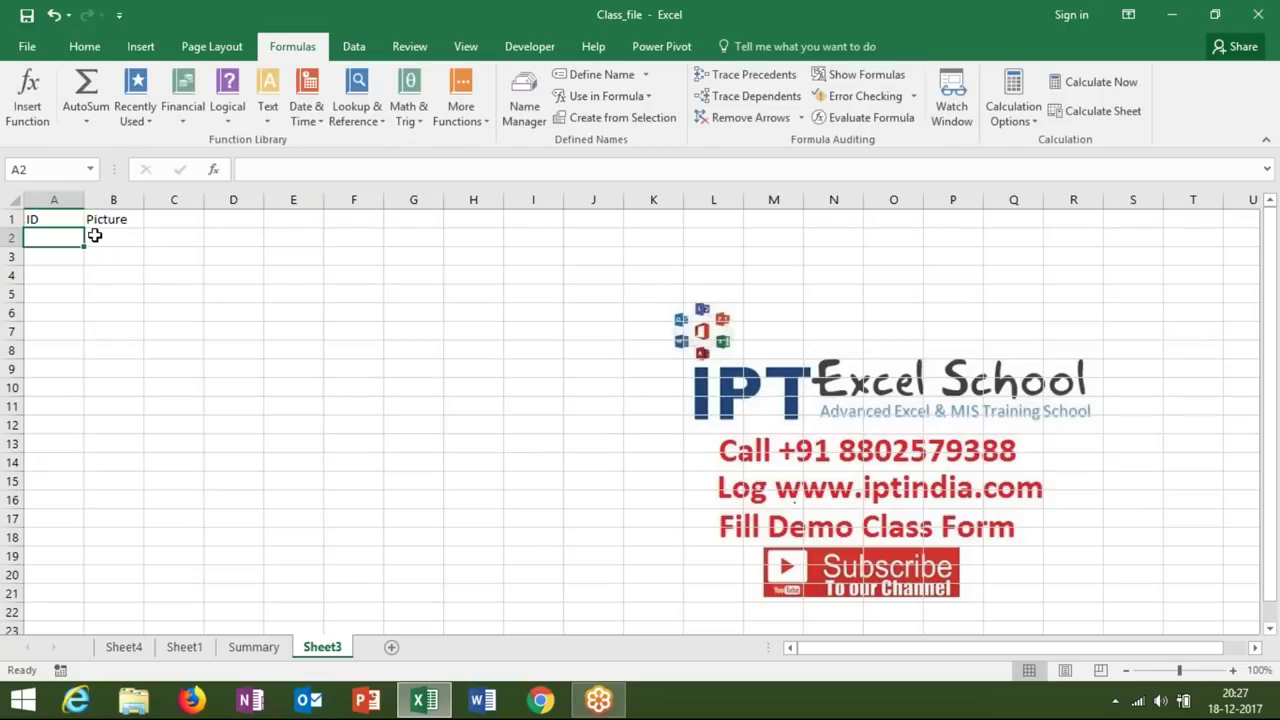
Make rows 2–5 much taller and widen columns A and B for pictures.
drag(87, 205, 140, 205)
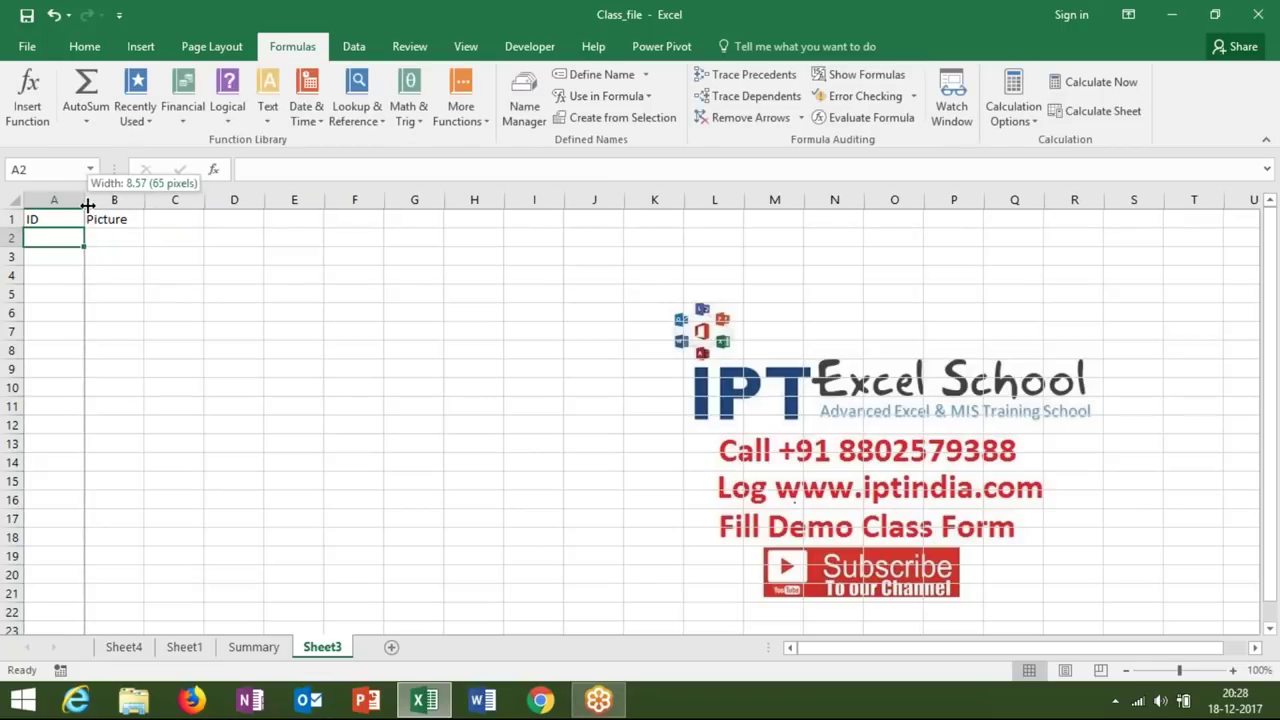
drag(140, 205, 152, 205)
click(12, 237)
drag(22, 240, 24, 353)
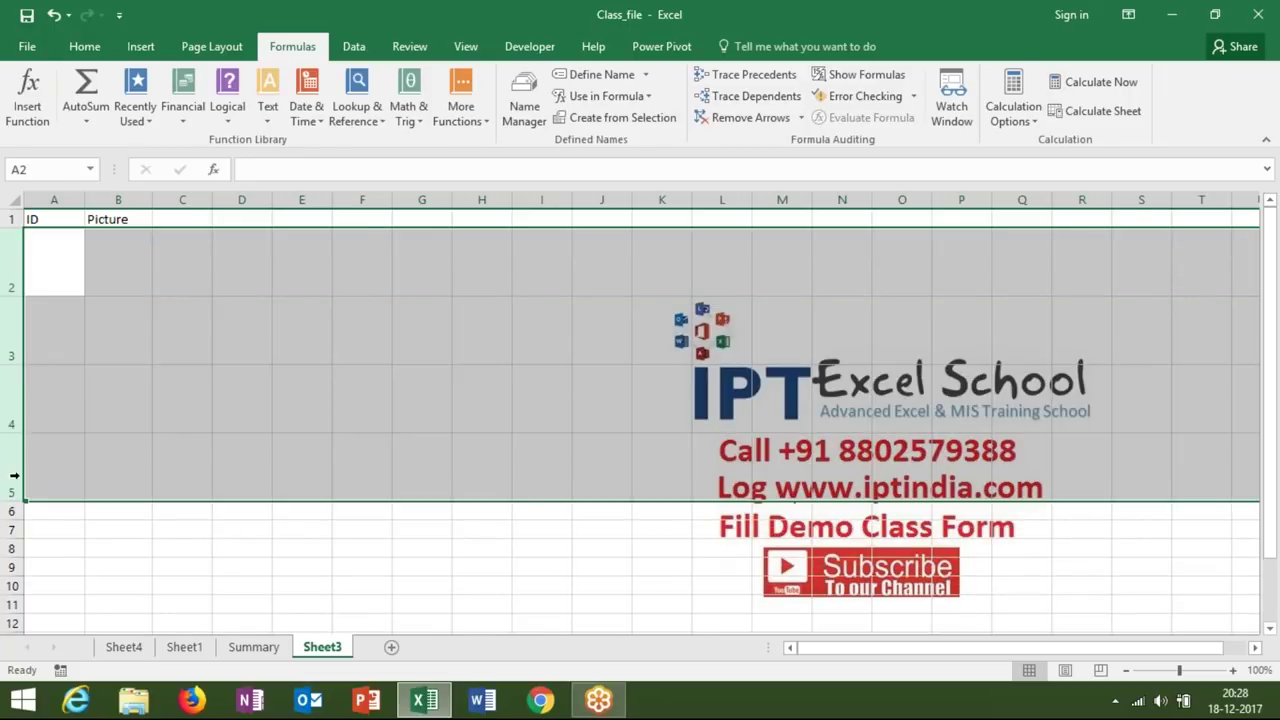
drag(21, 501, 20, 526)
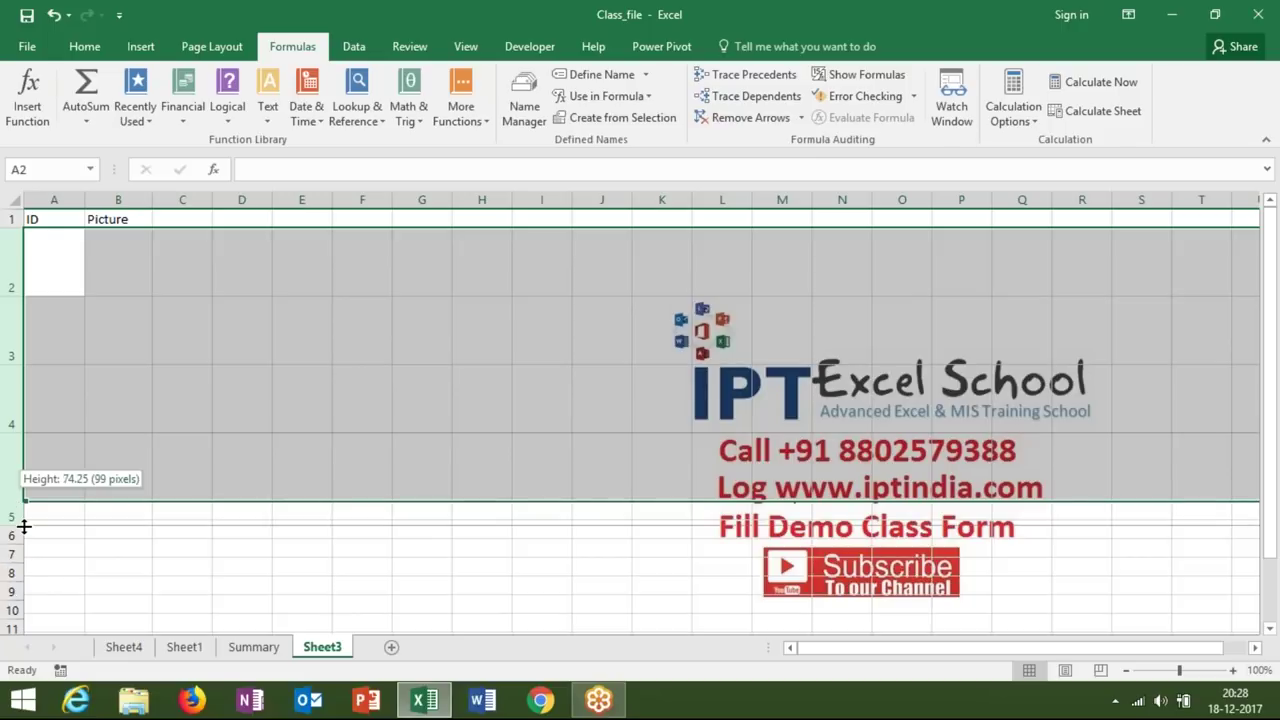
click(91, 406)
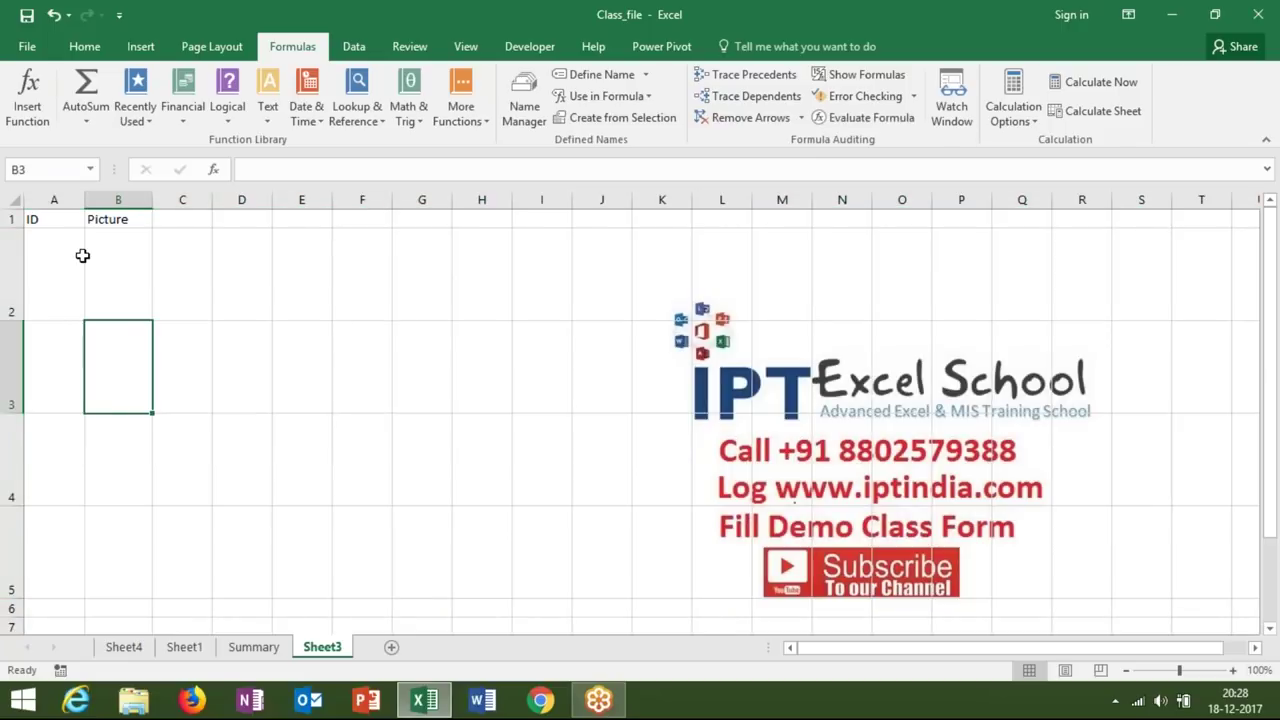
drag(84, 205, 99, 203)
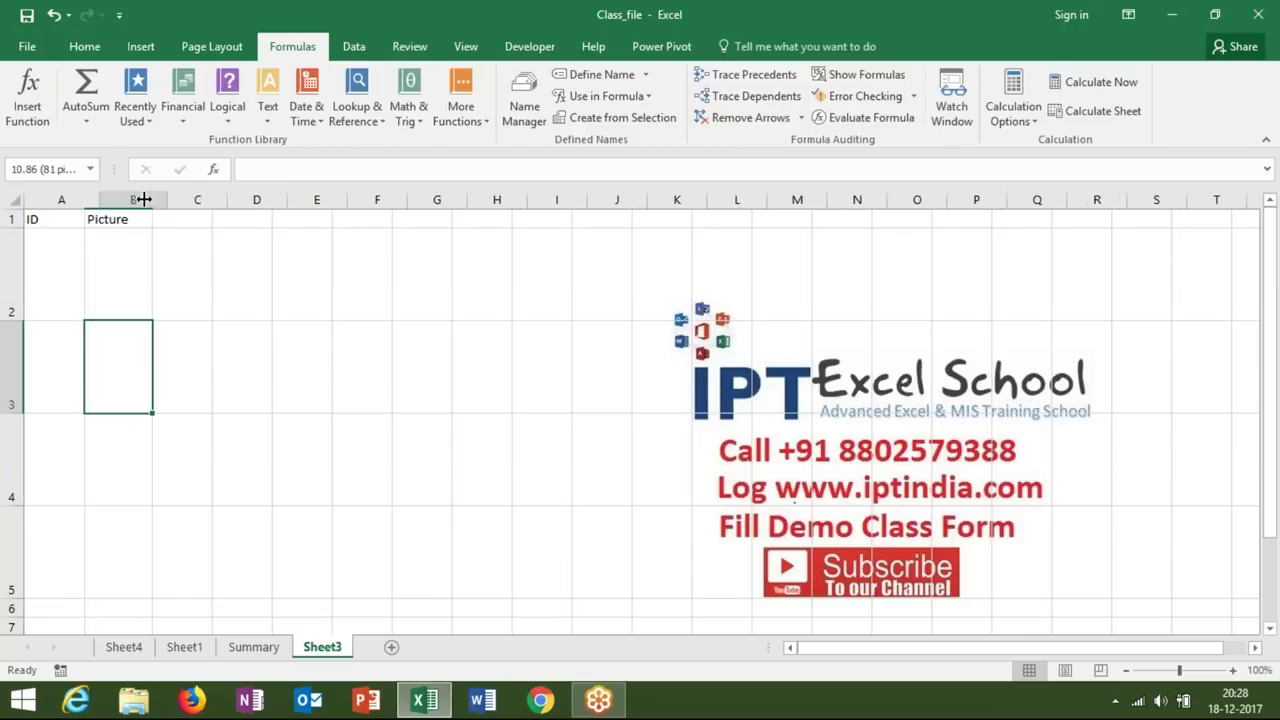
drag(167, 200, 195, 201)
Enter IDs 1, 2, 3 and 5 in cells A2:A5.
click(75, 277)
text(1)
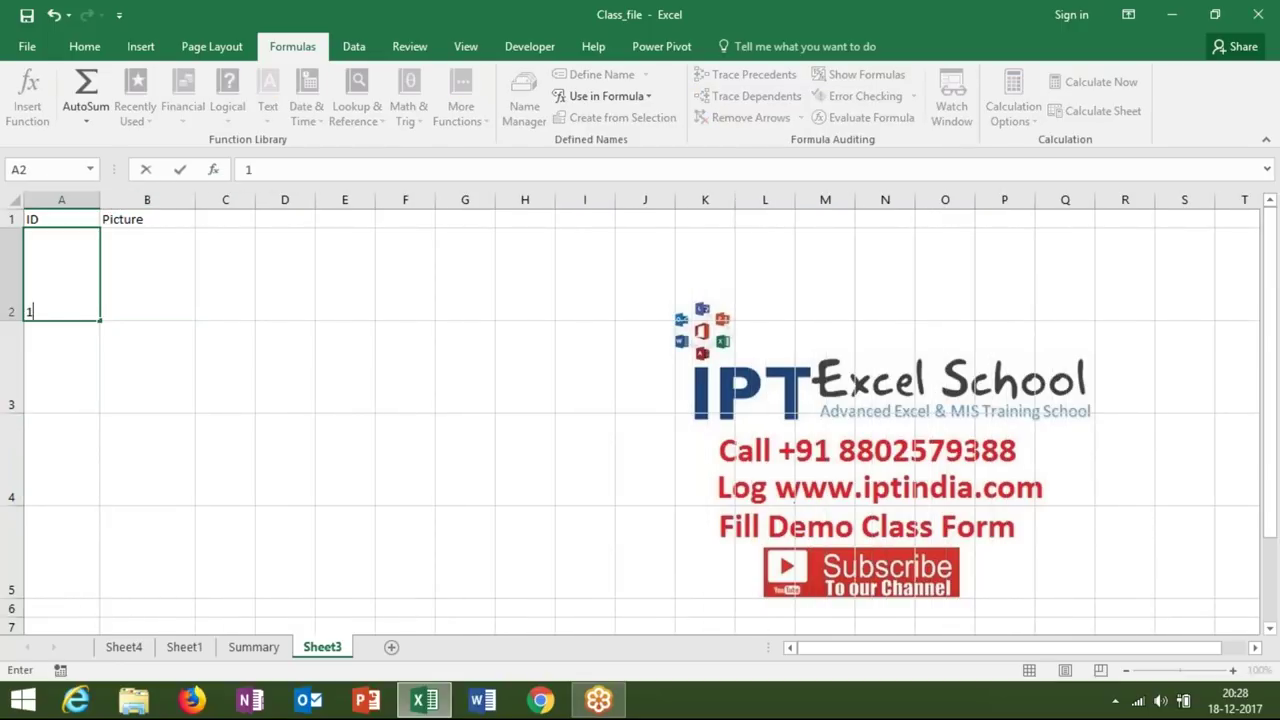
key(Return)
text(2)
key(Return)
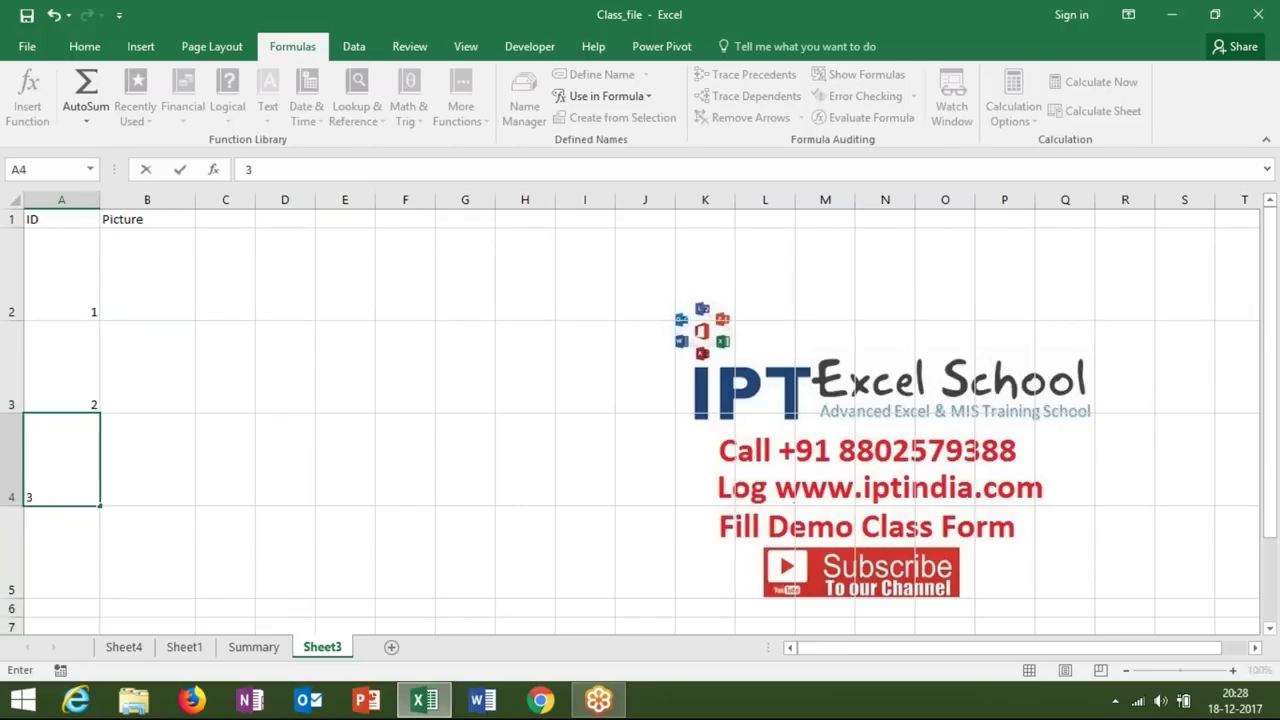
text(3)
key(Return)
text(5)
key(Return)
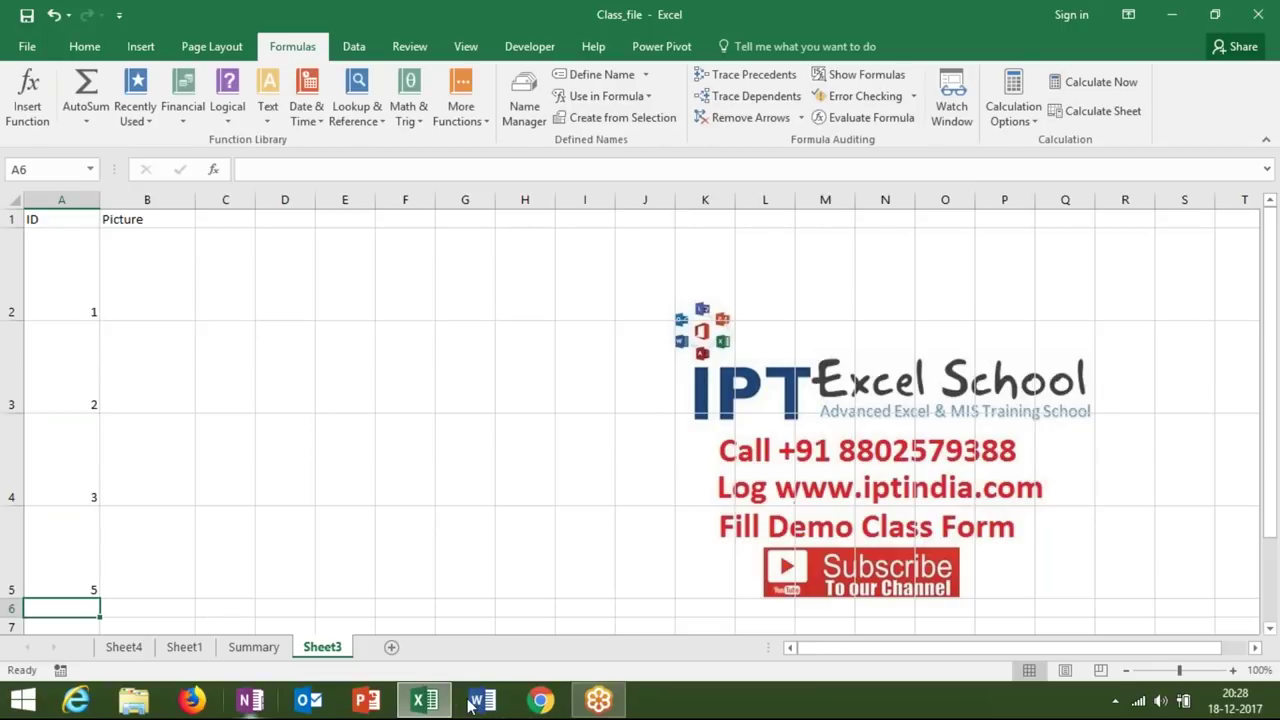
Open google.com in Chrome, search a first name, and switch to Image results.
click(540, 700)
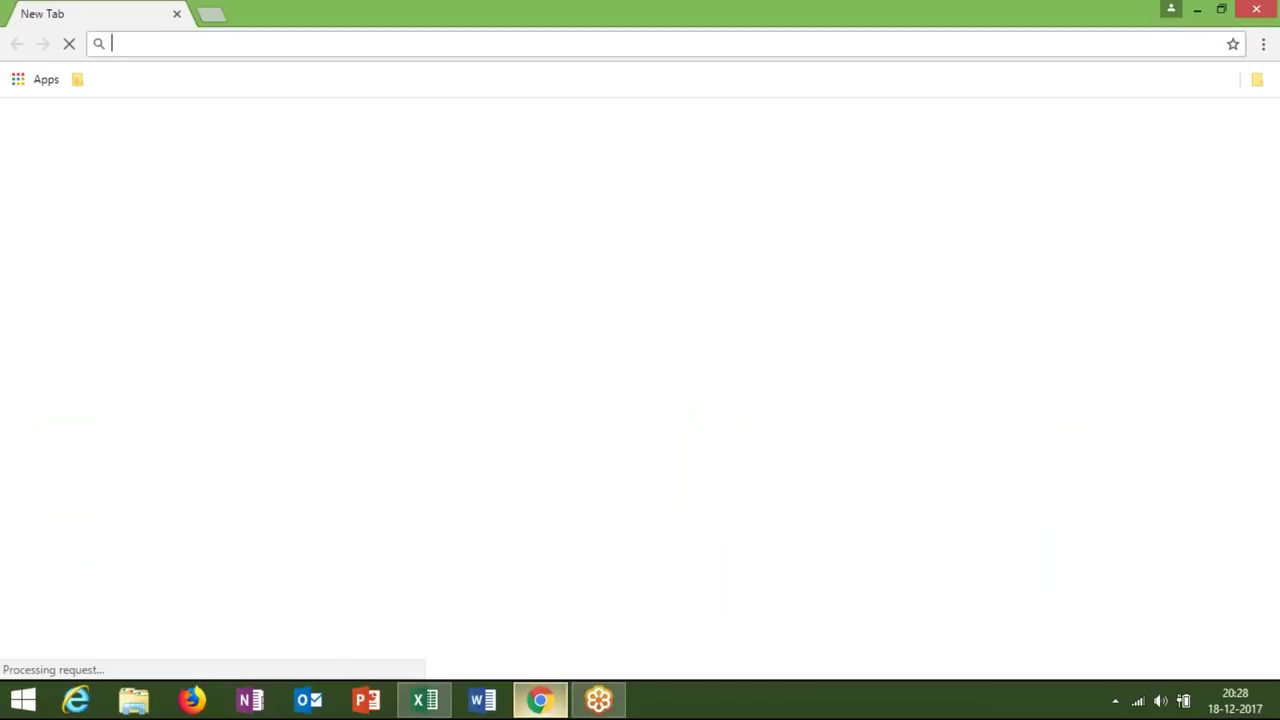
text(google.com)
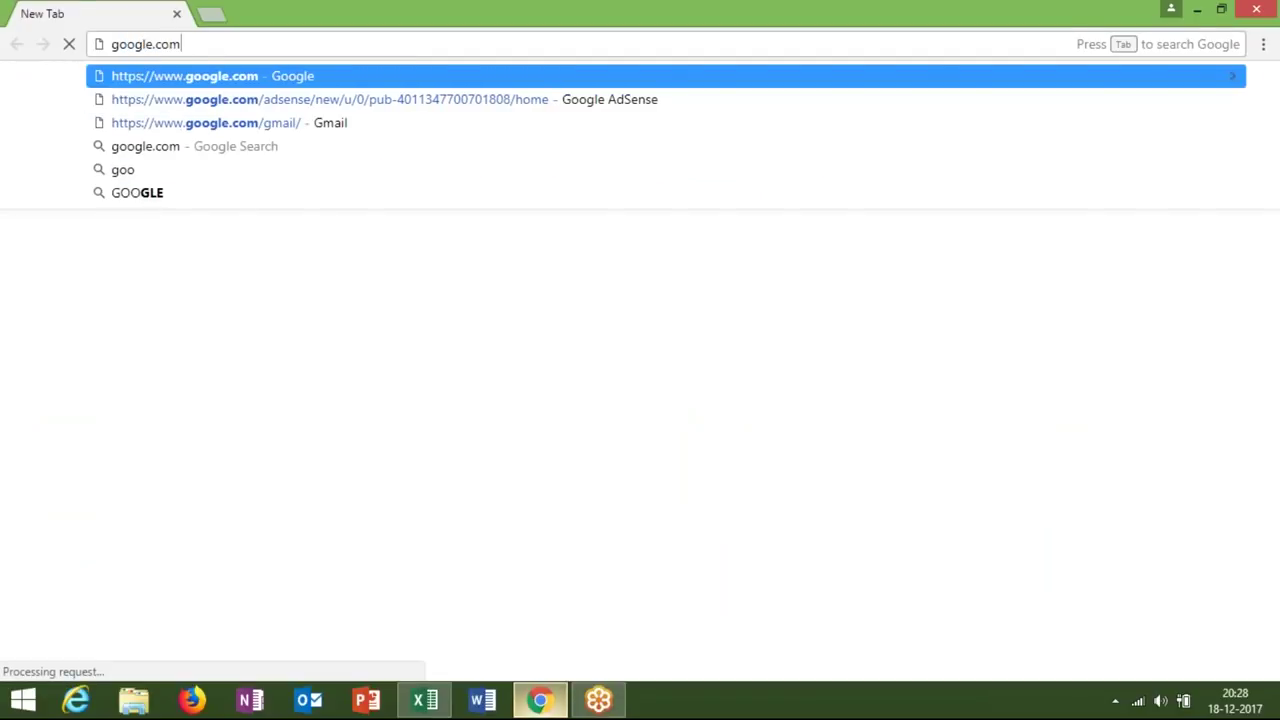
key(Return)
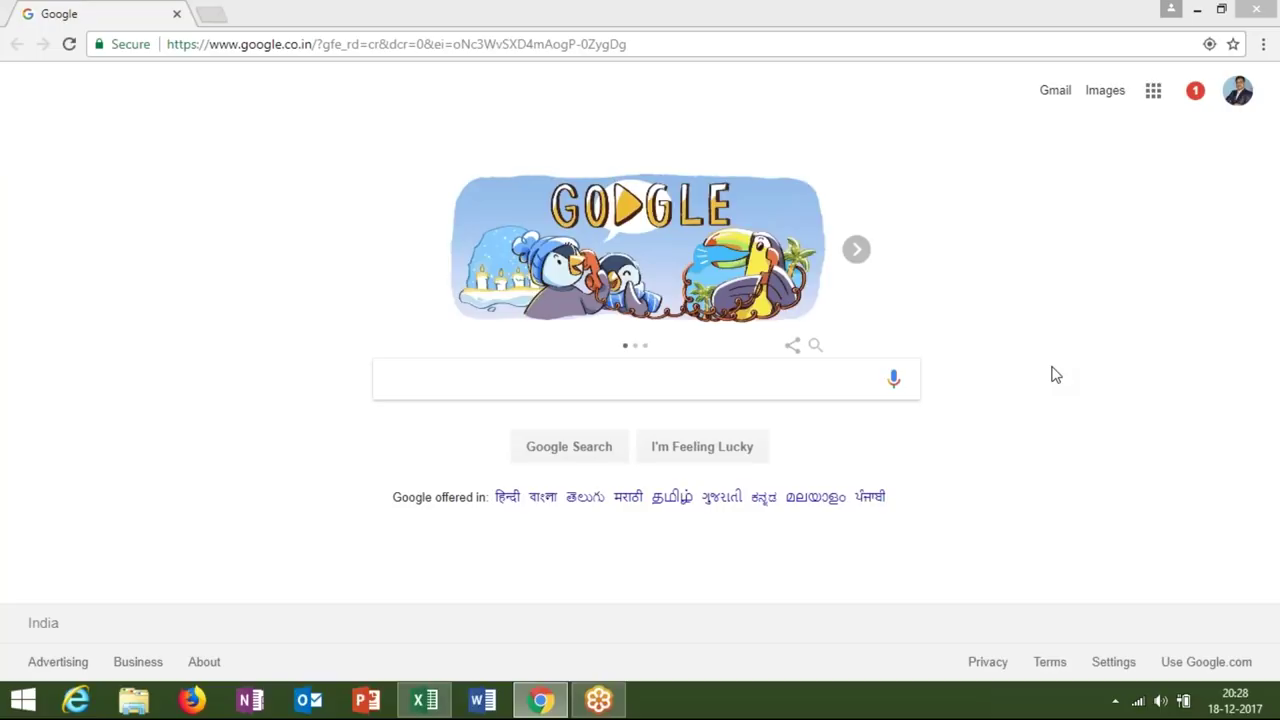
click(763, 376)
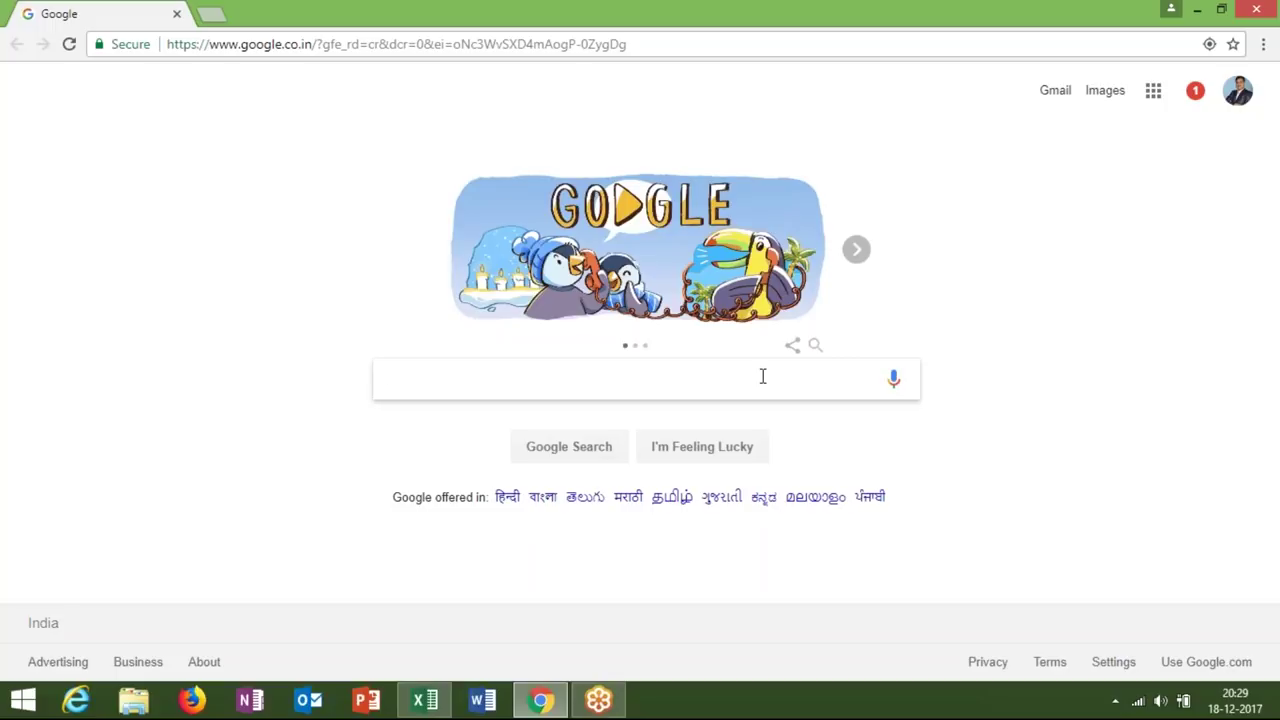
text(sujeet)
key(Return)
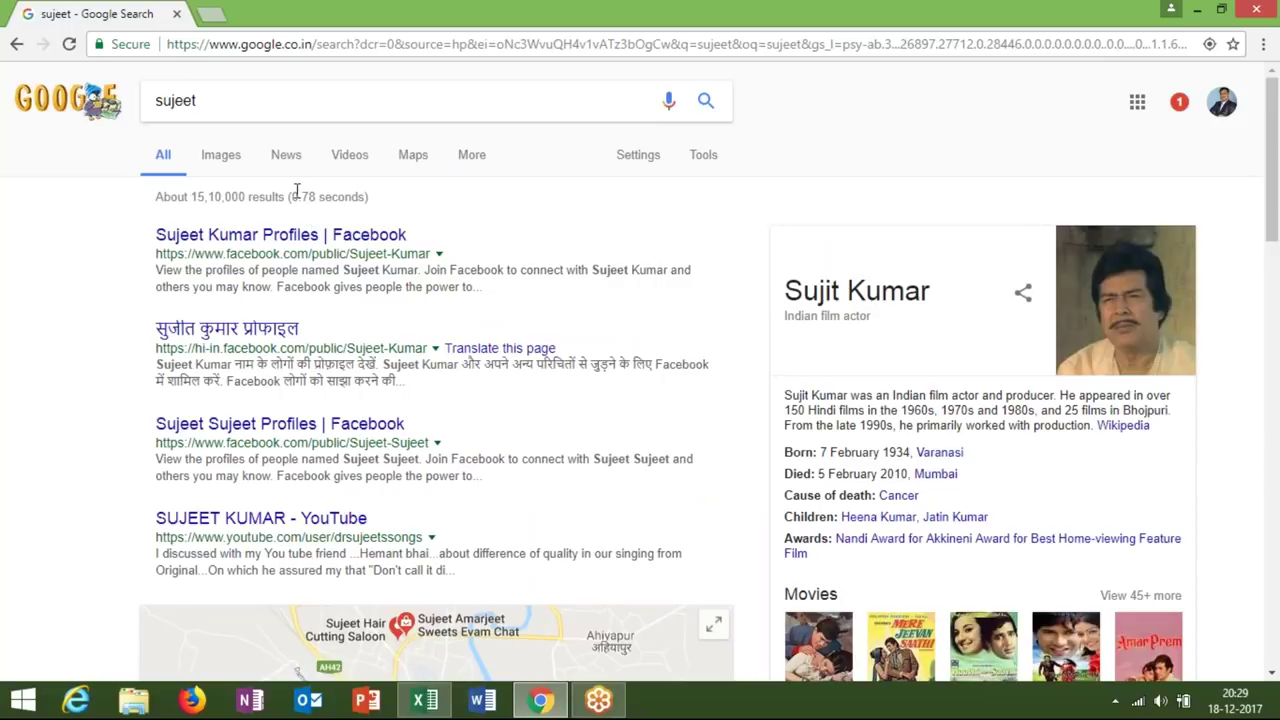
click(219, 155)
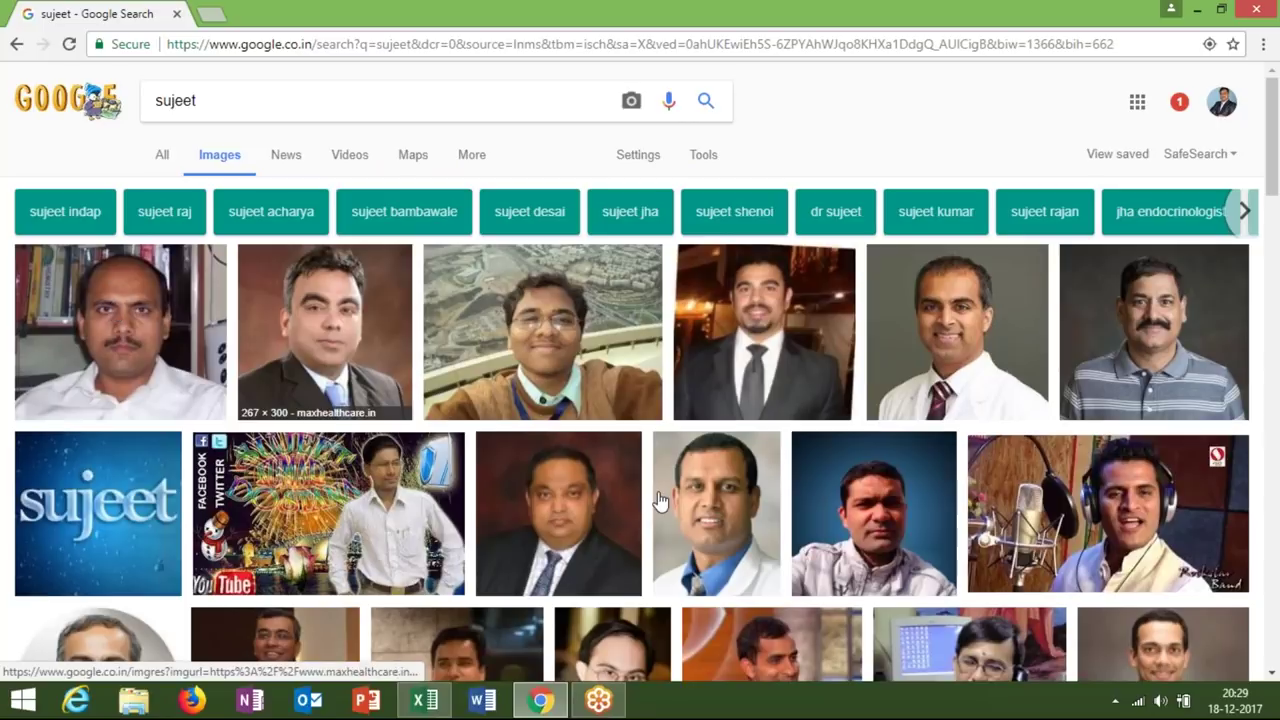
Copy the first Google Images photo and paste it at Sheet3 cell B2, retrying once.
right_click(690, 502)
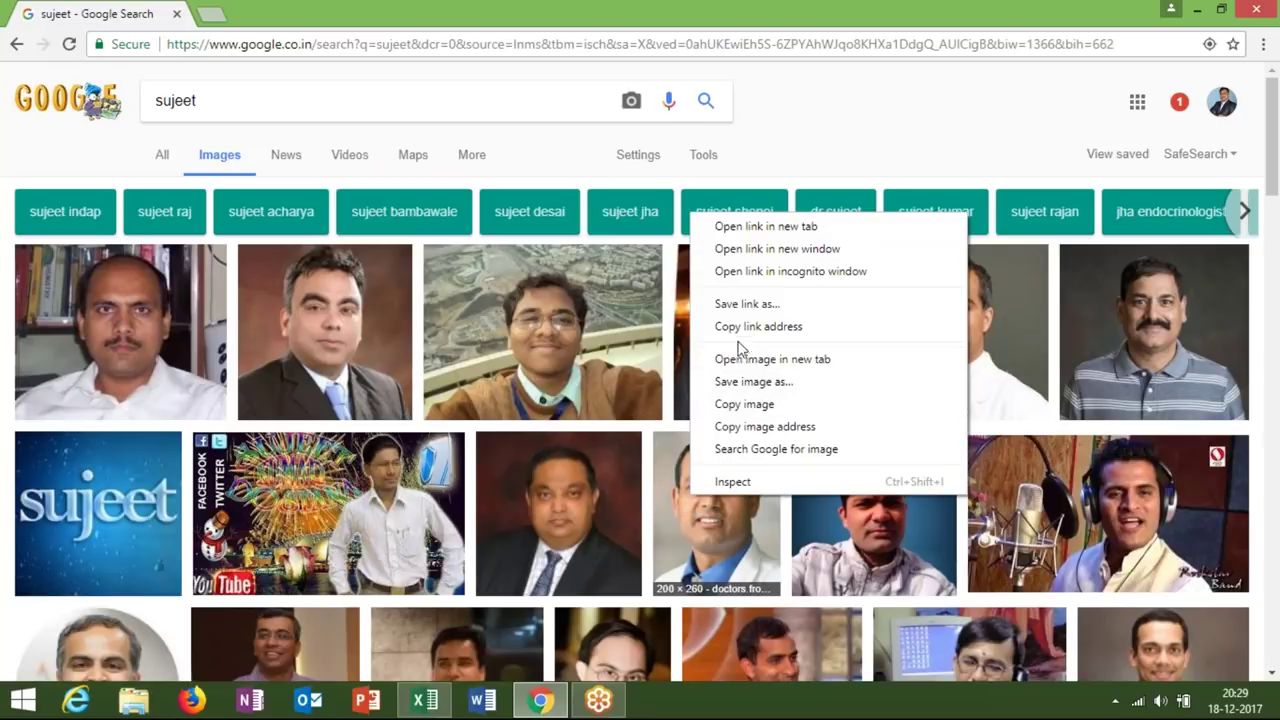
click(744, 404)
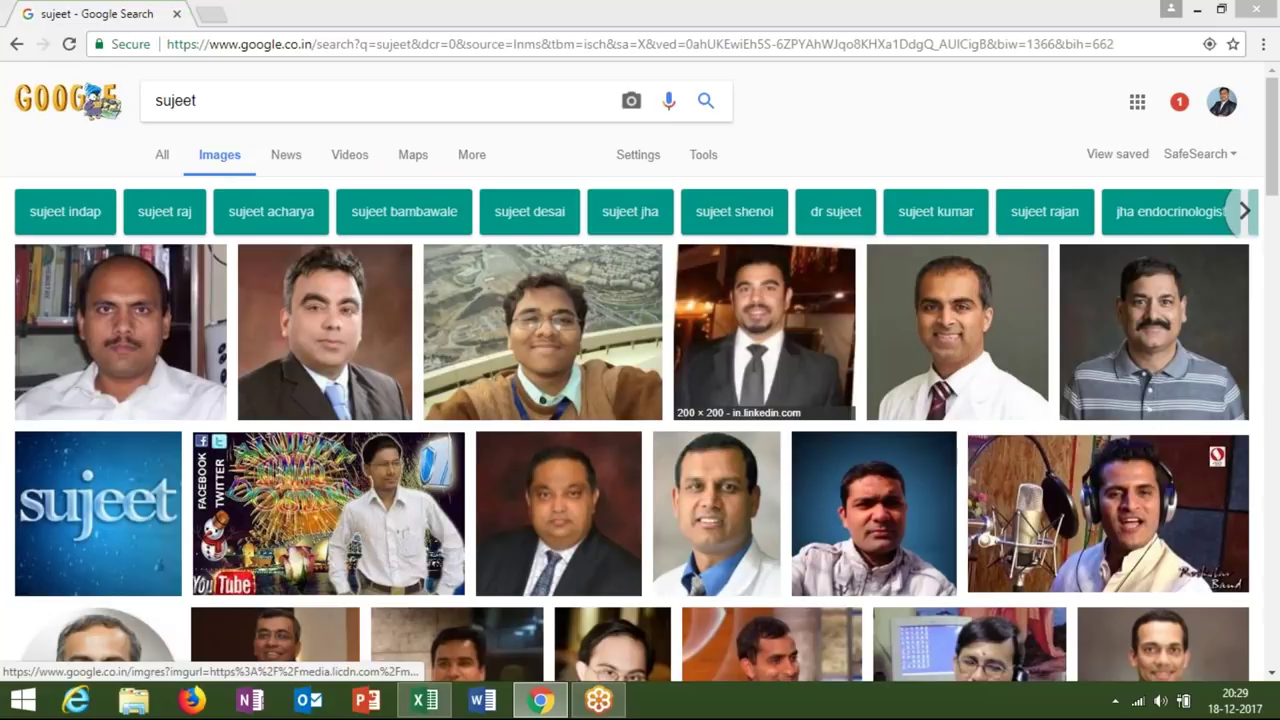
key(alt+Tab)
click(160, 270)
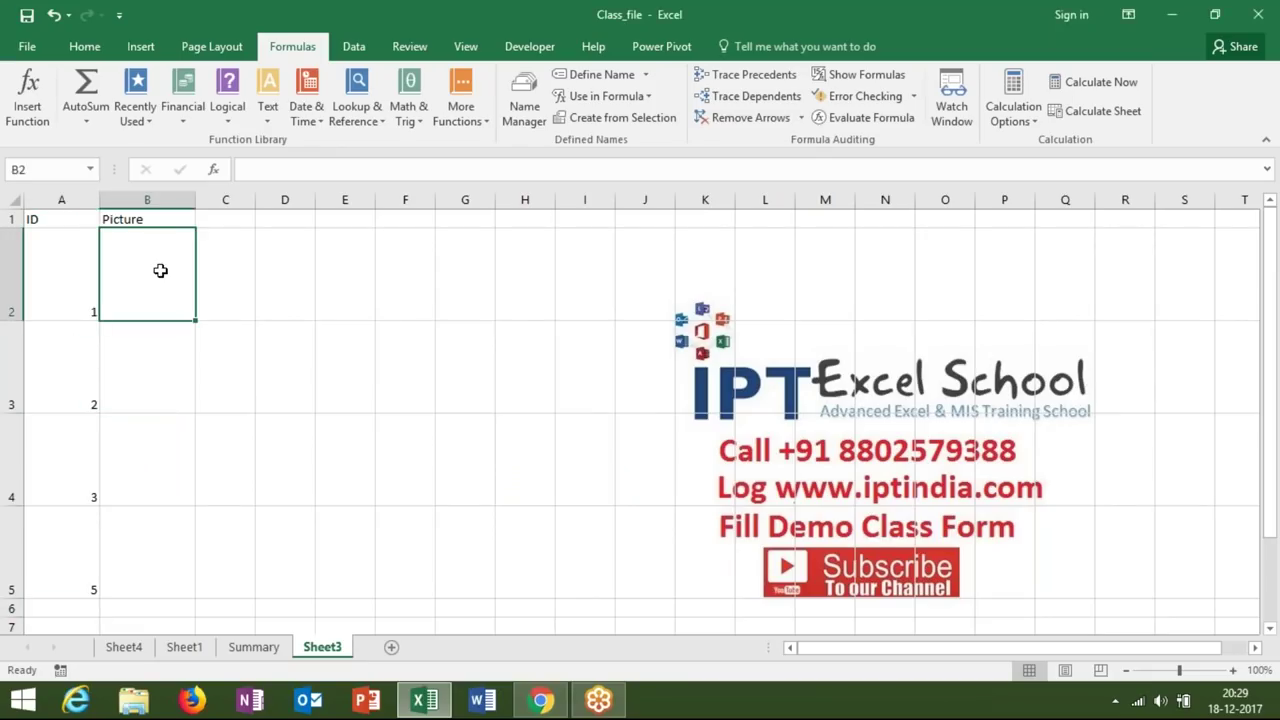
key(ctrl+v)
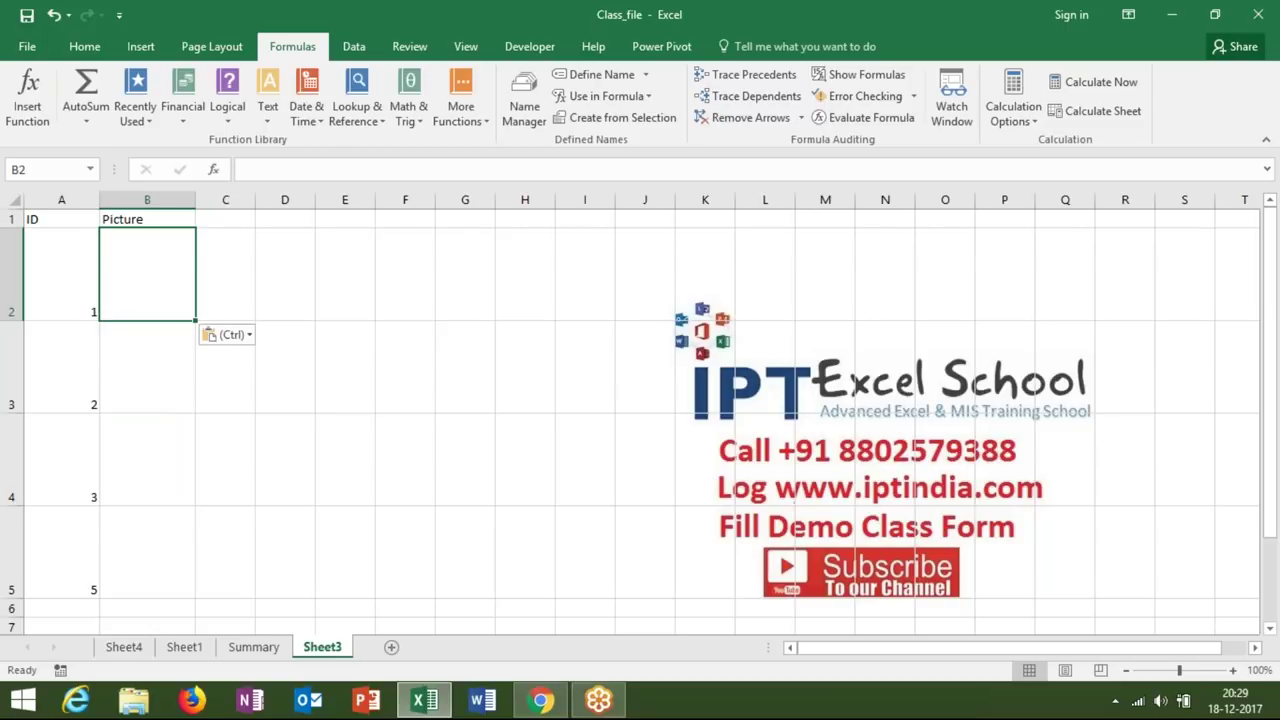
click(285, 270)
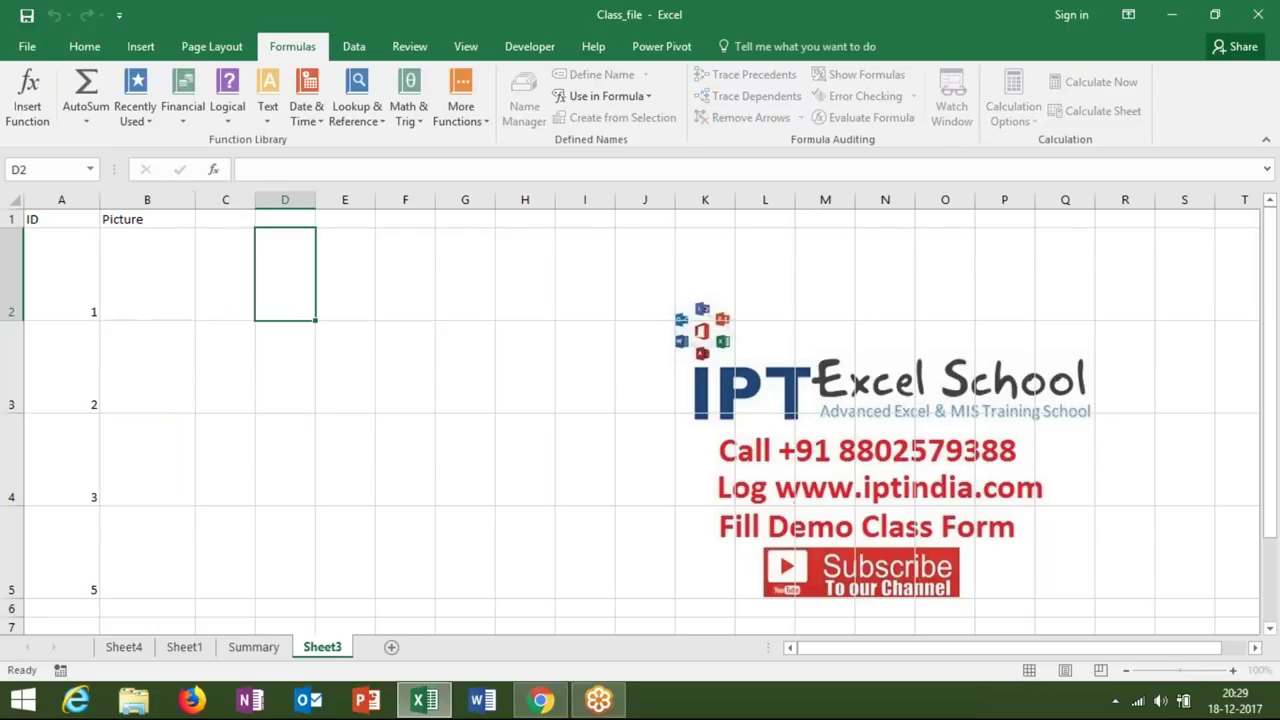
key(alt+Tab)
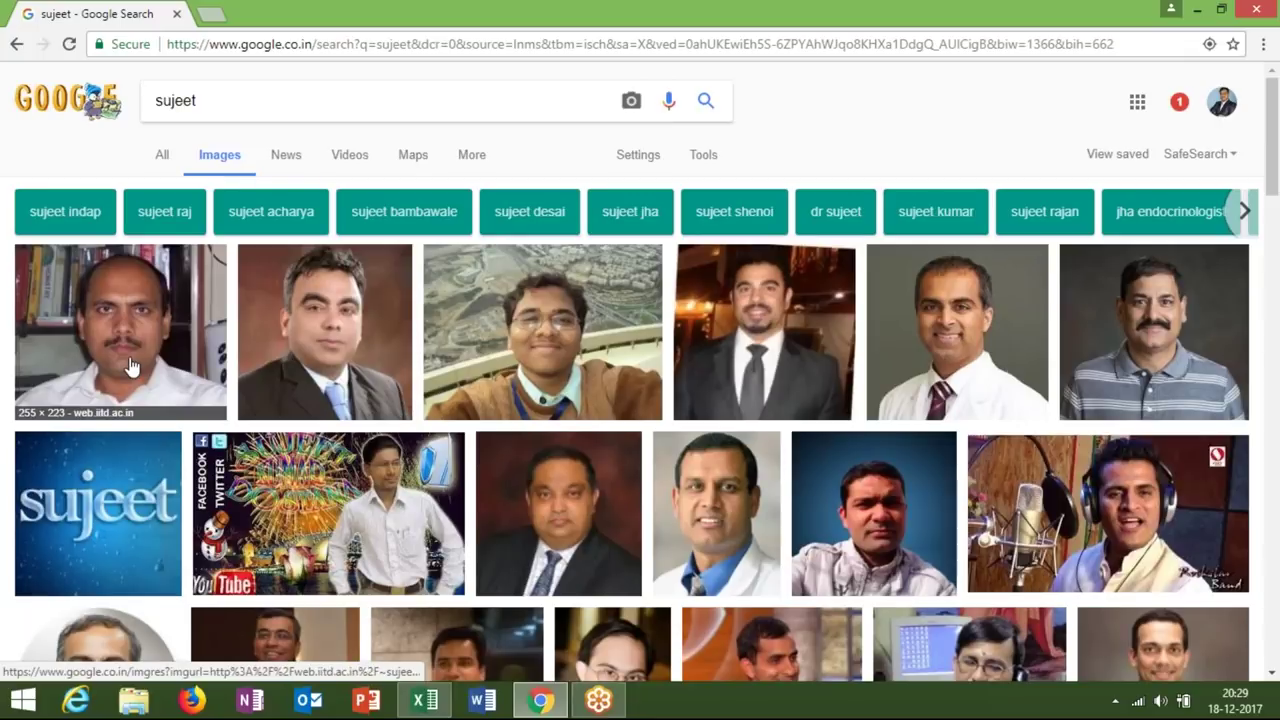
right_click(130, 366)
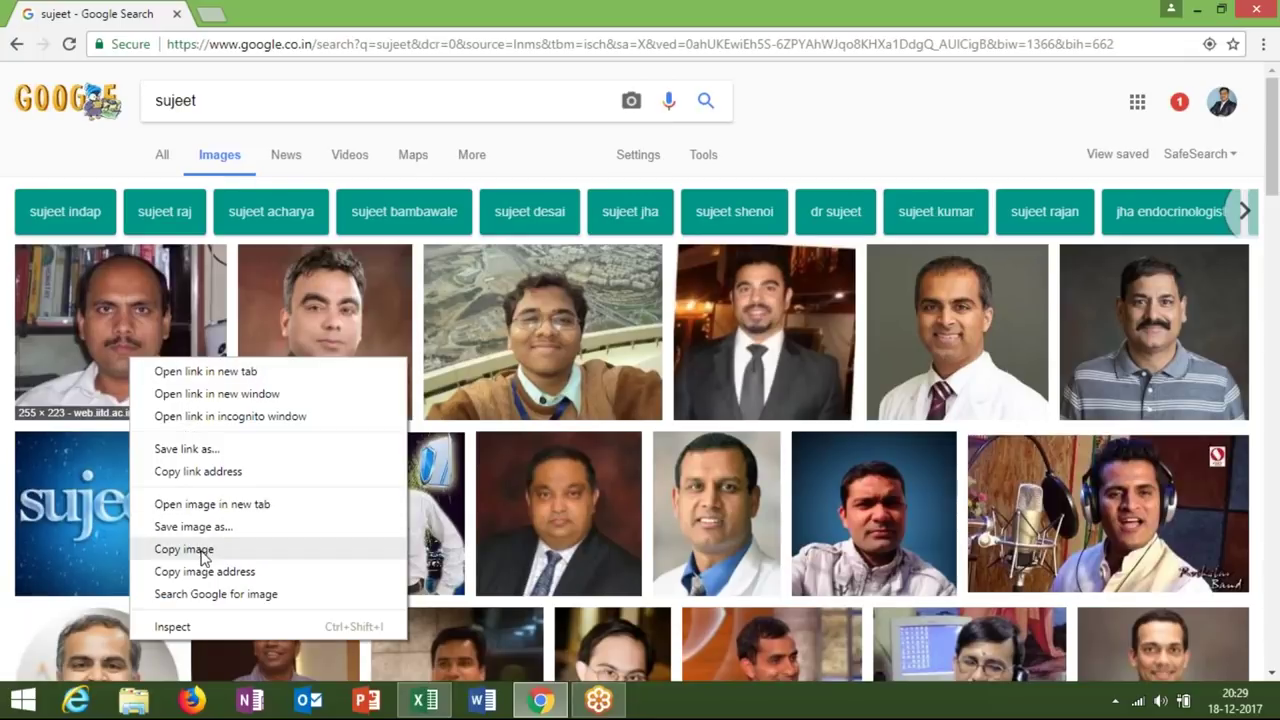
click(201, 549)
key(alt+Tab)
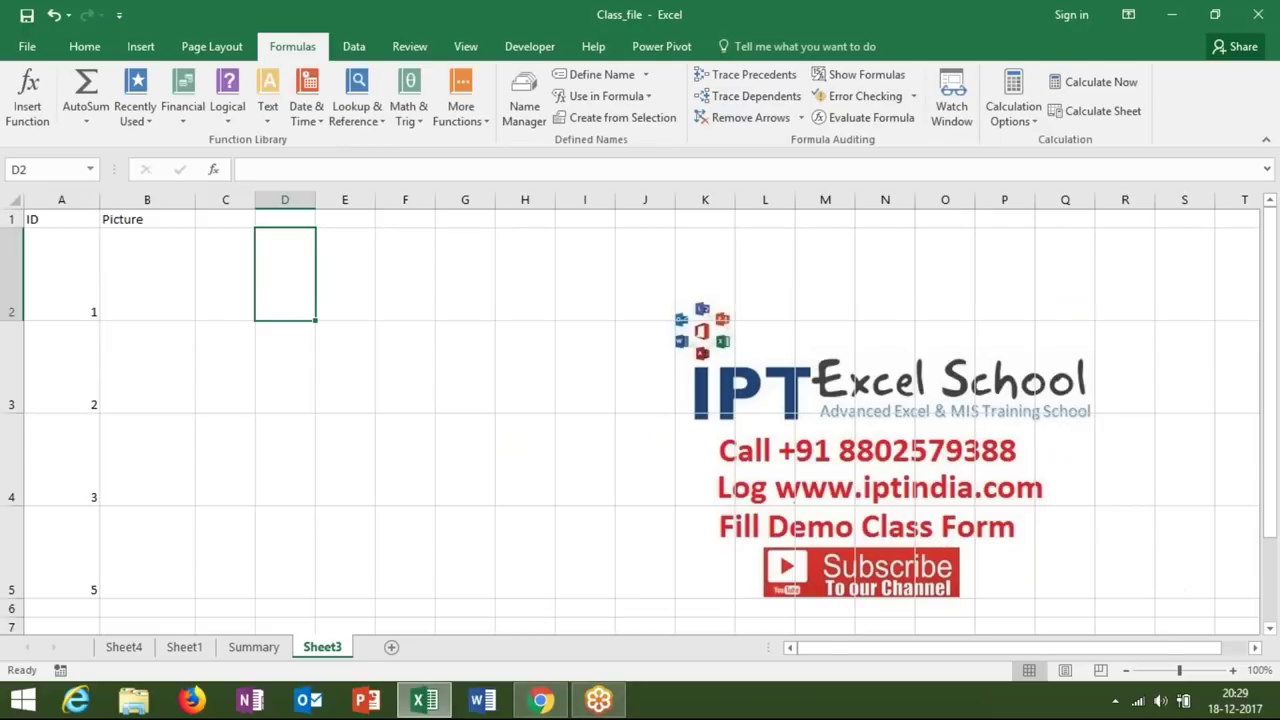
click(147, 273)
key(ctrl+v)
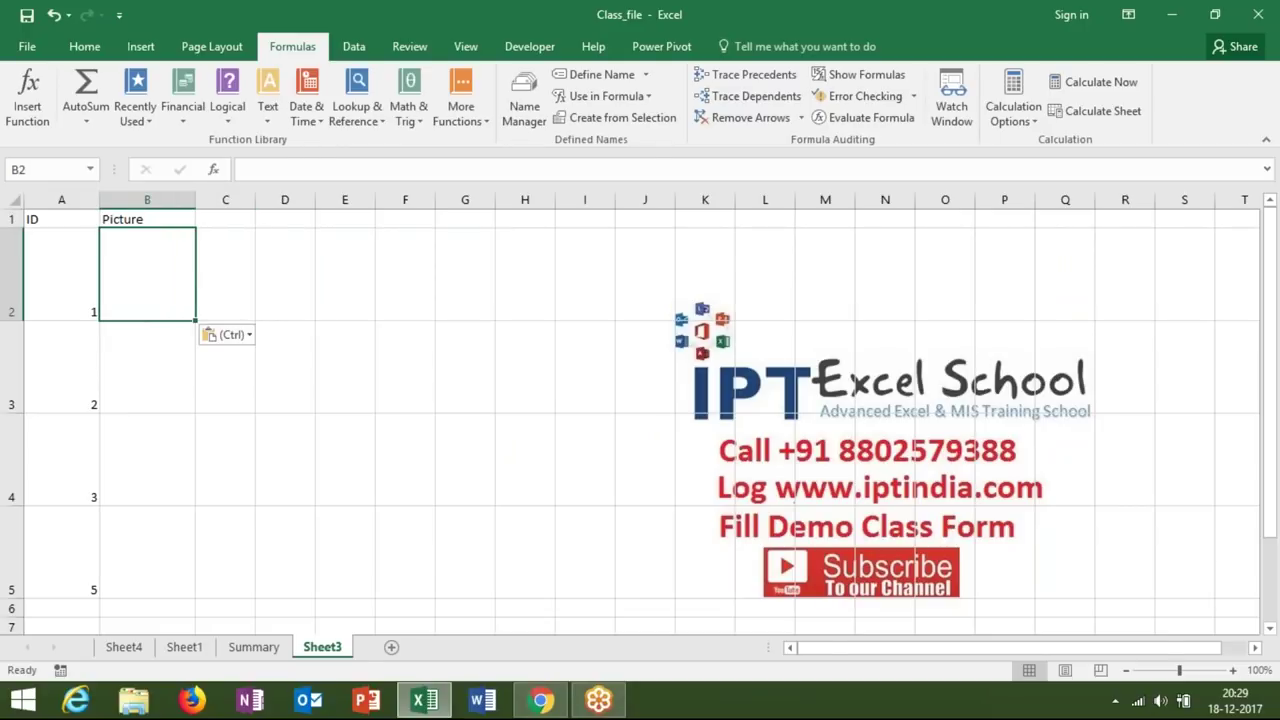
Launch Paint from Start and paste the copied photo onto a new canvas.
key(super)
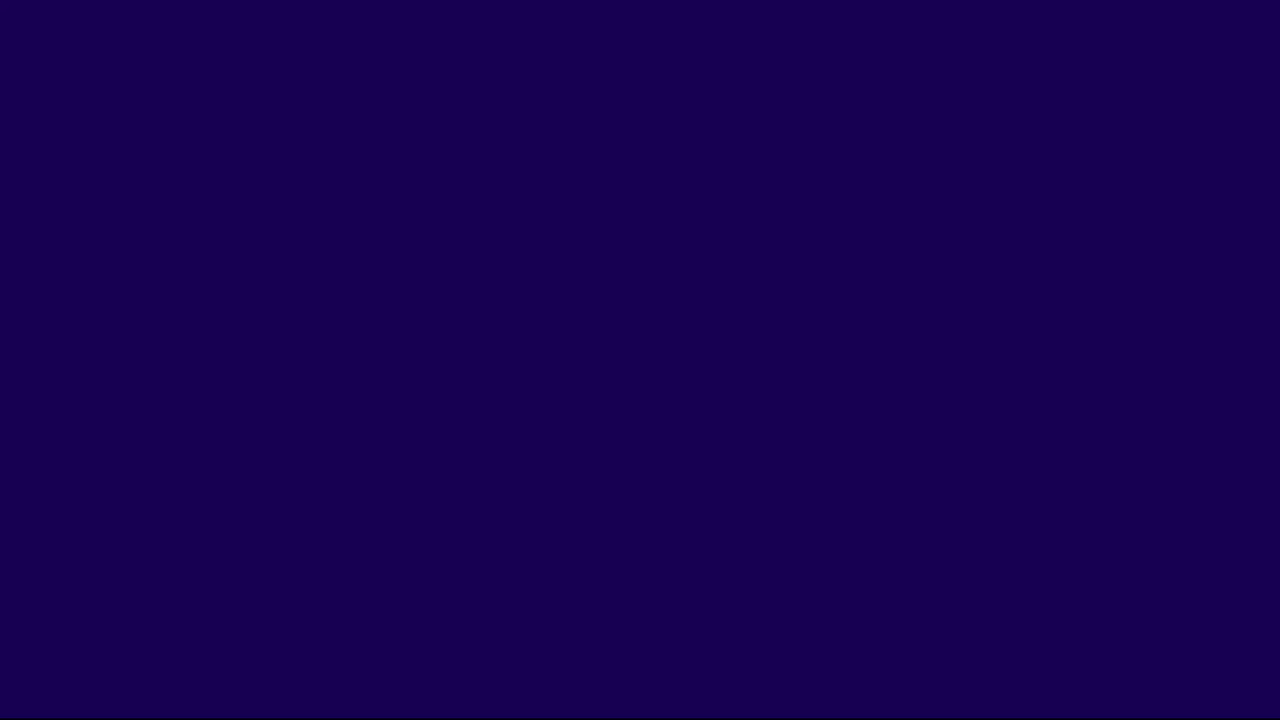
text(paint)
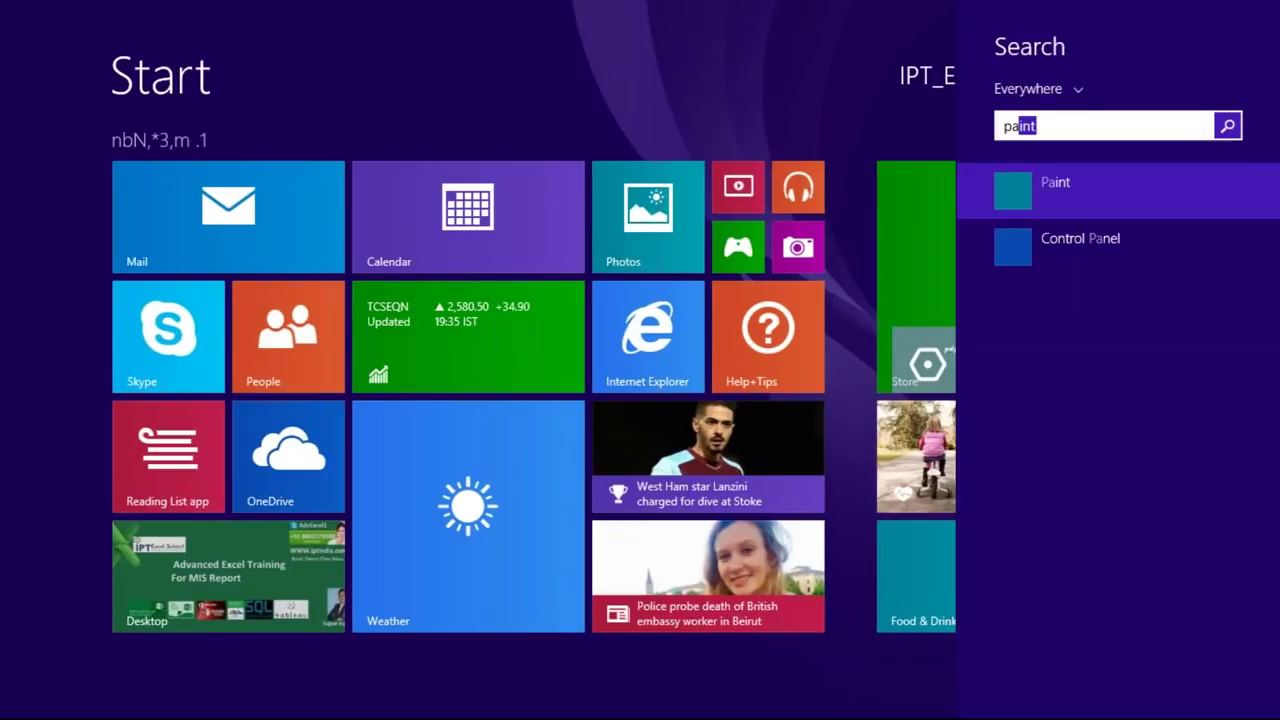
key(Return)
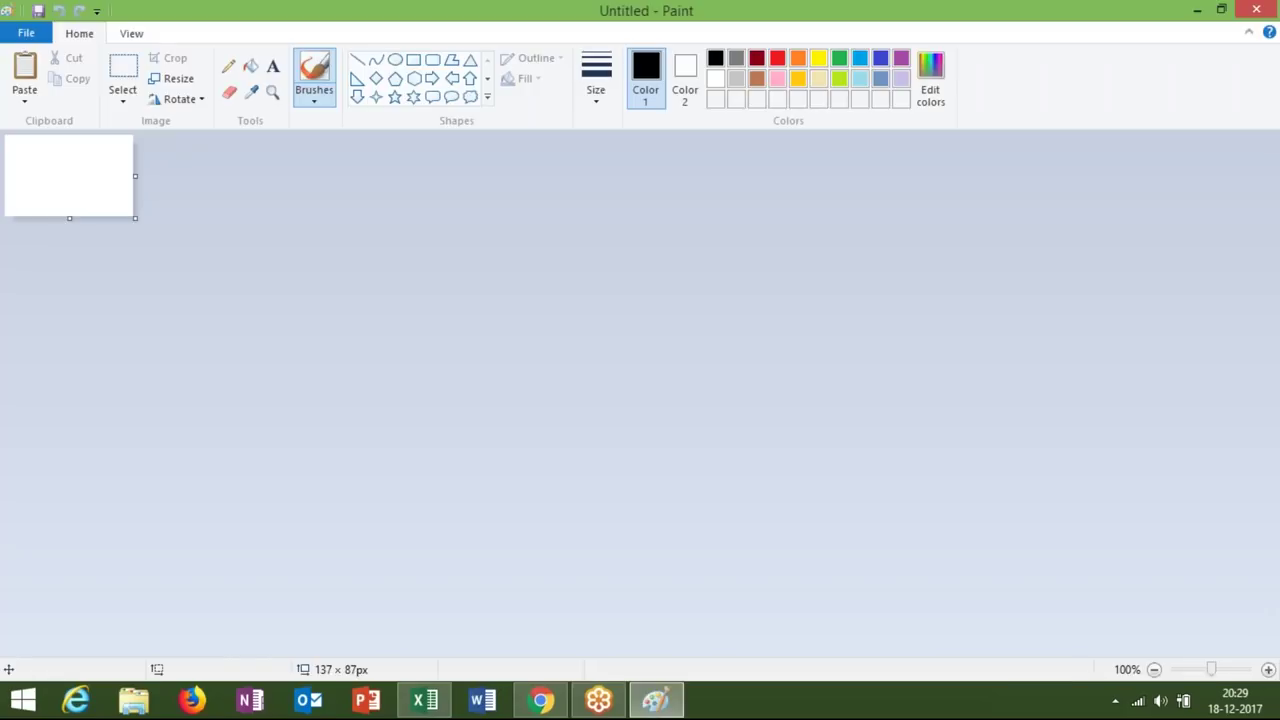
key(ctrl+v)
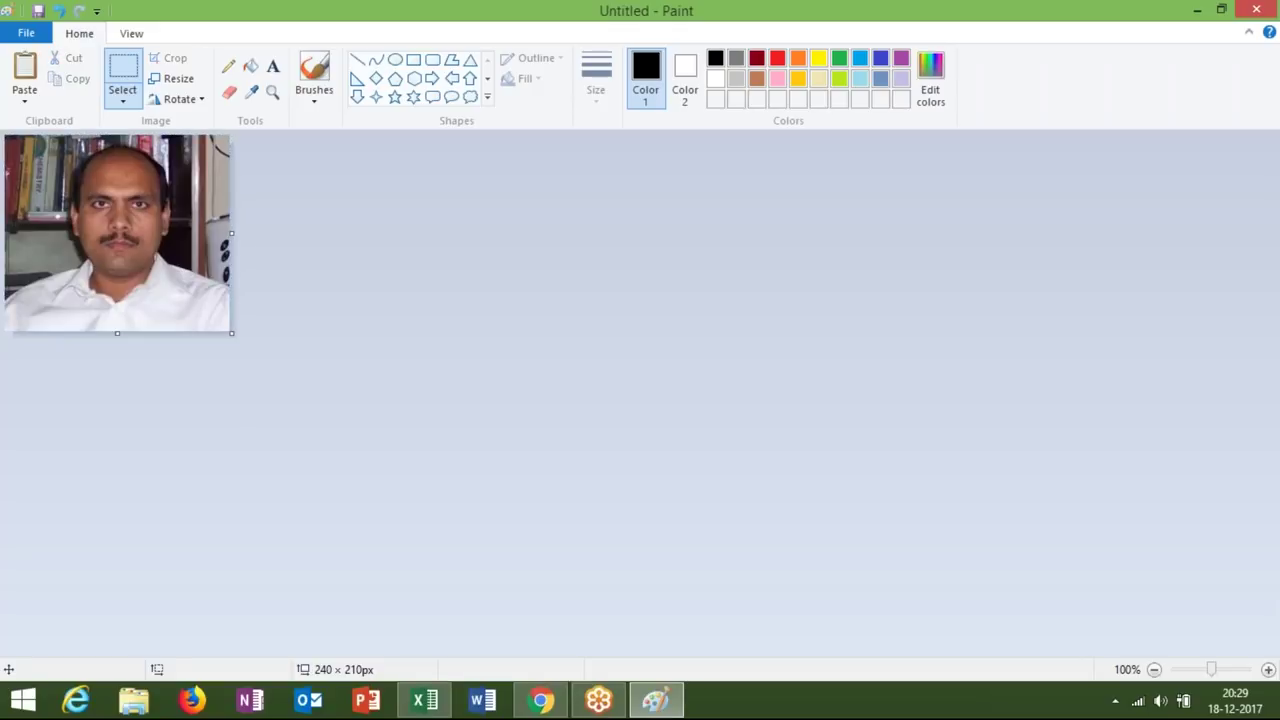
key(alt+Tab)
Paste the photo onto Sheet3 and shrink it to fit inside cell B2 beside ID 1.
key(ctrl+v)
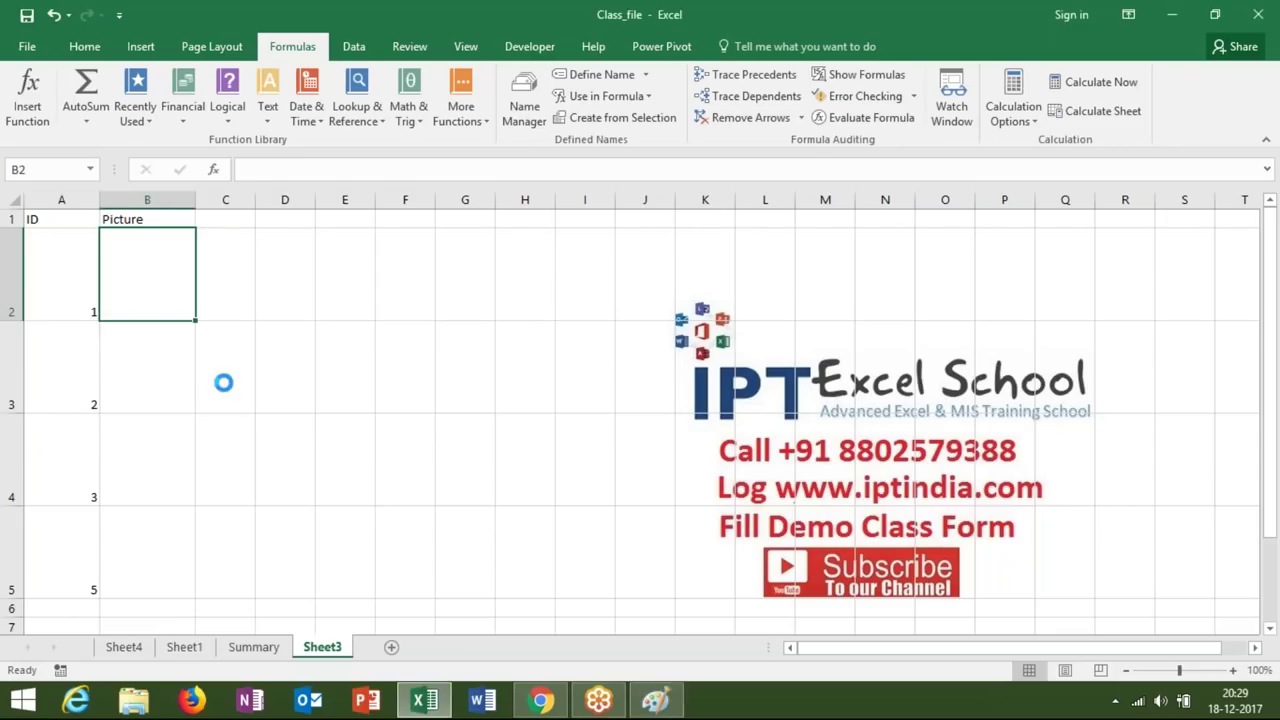
drag(382, 392, 382, 392)
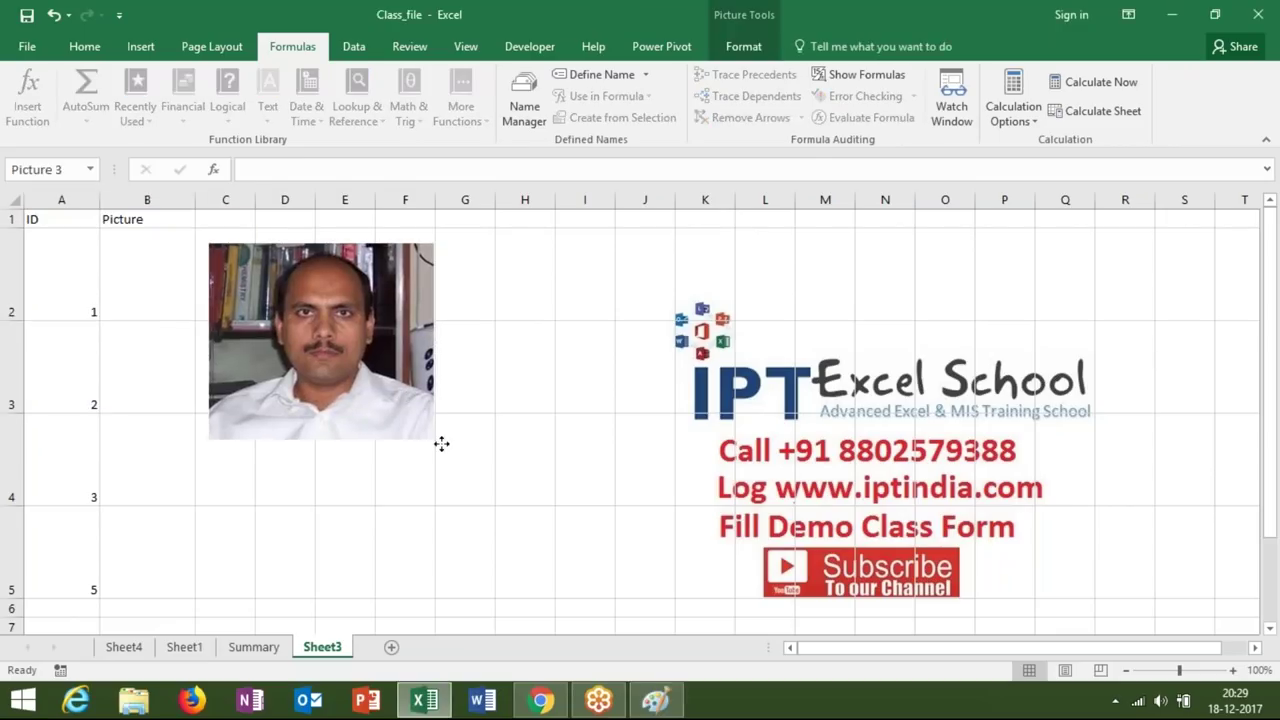
drag(437, 442, 285, 335)
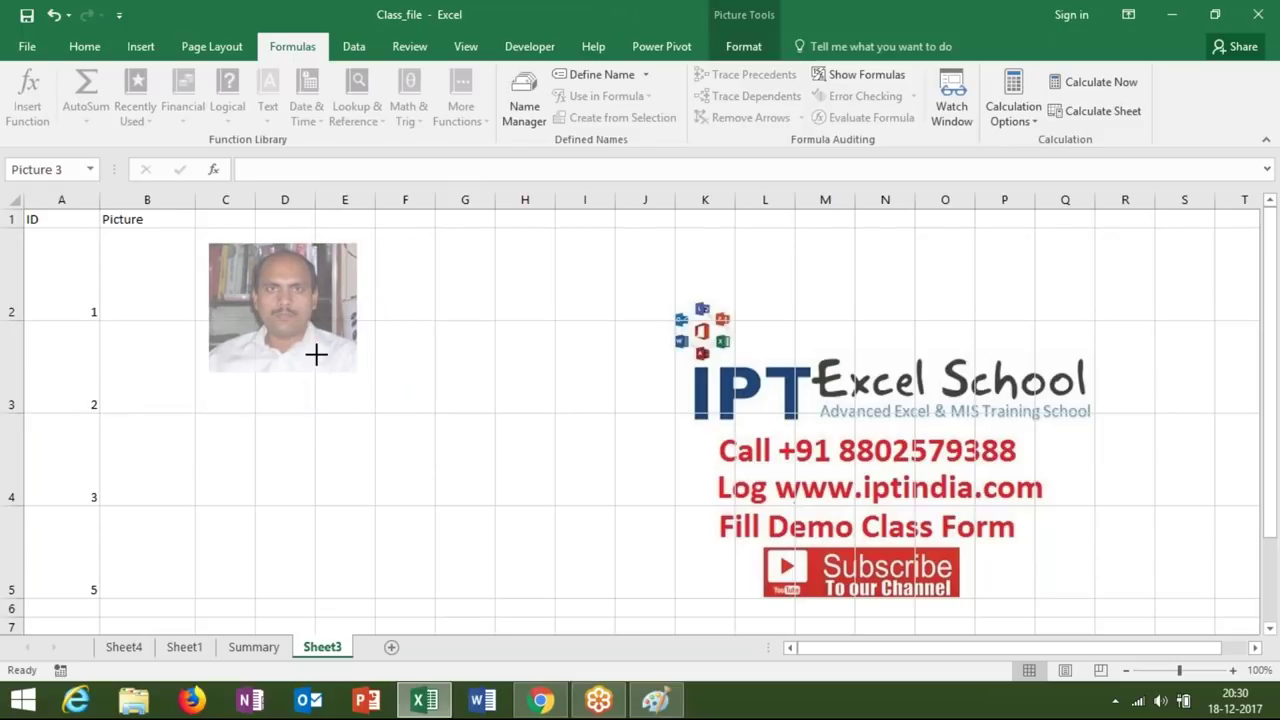
mouse_move(285, 335)
mouse_down()
mouse_move(292, 317)
mouse_move(166, 305)
mouse_up()
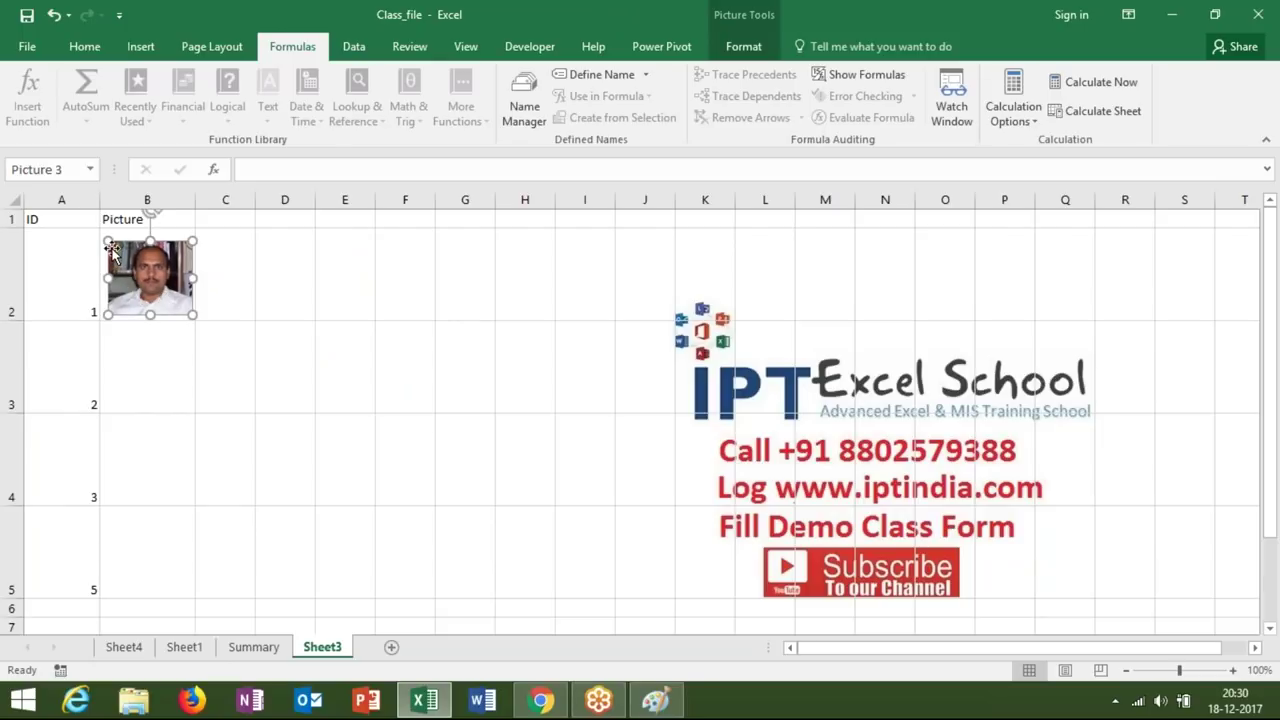
drag(109, 242, 101, 235)
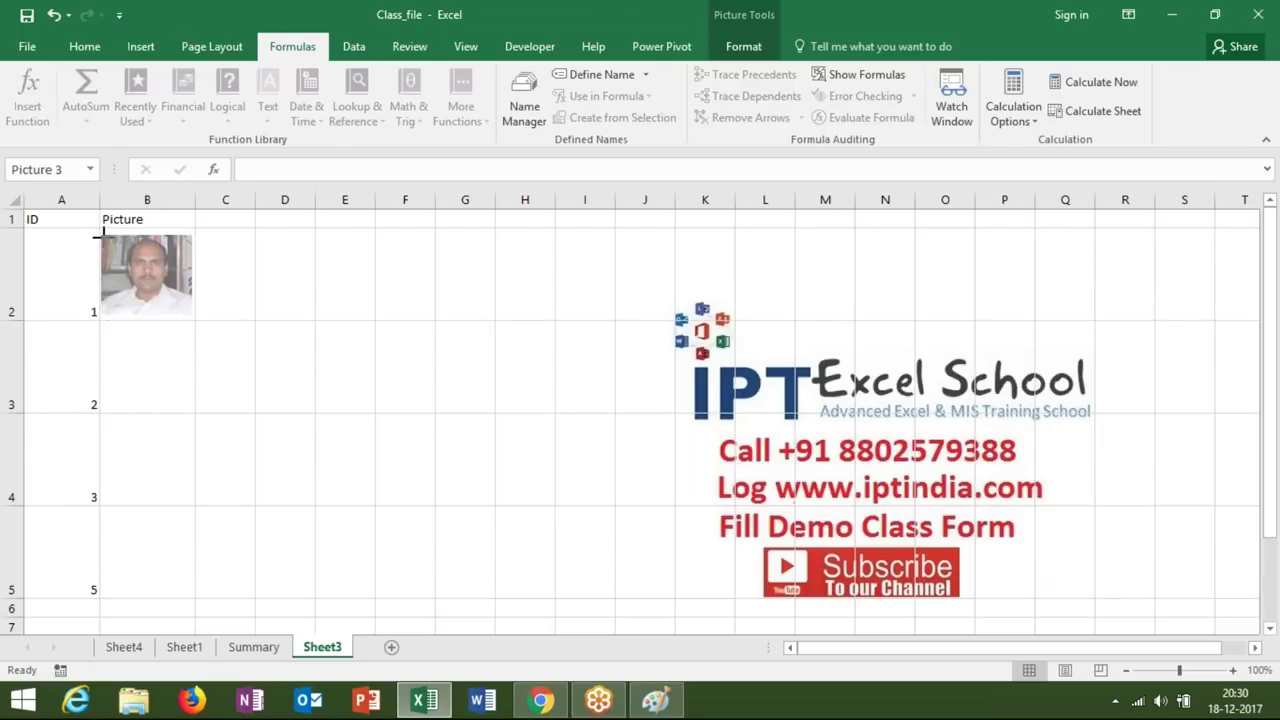
drag(146, 234, 146, 229)
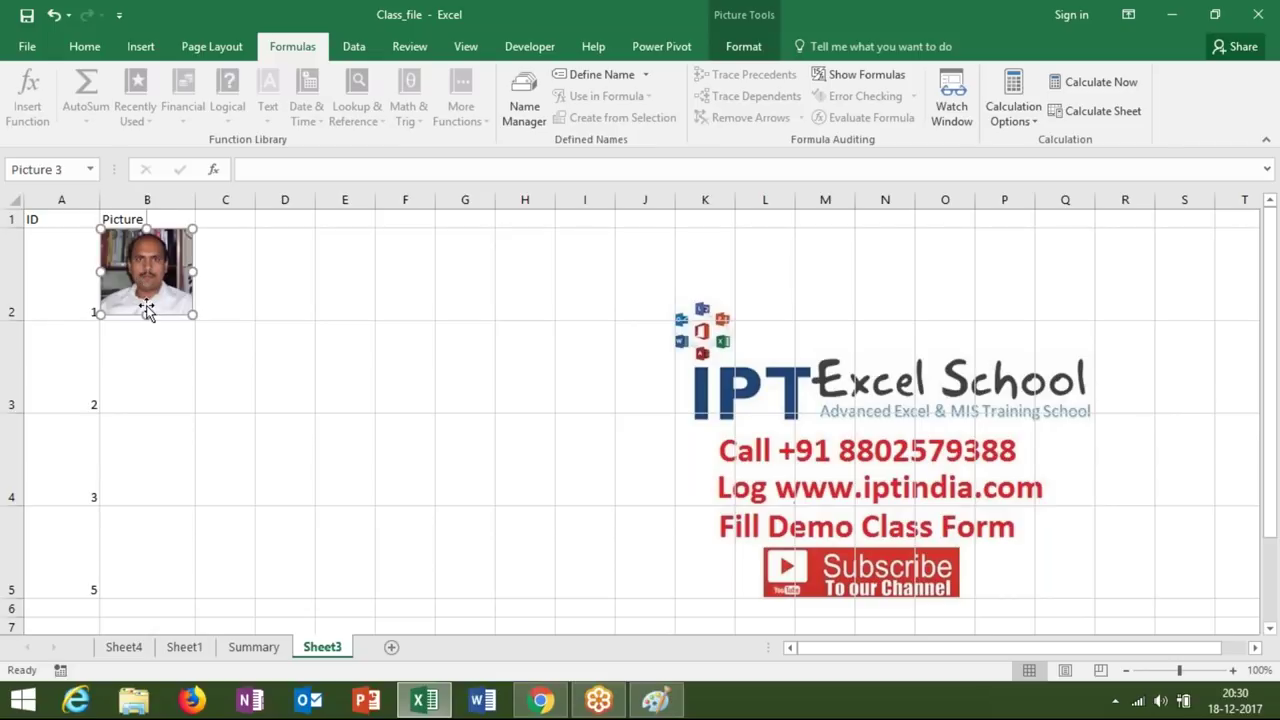
drag(147, 316, 146, 316)
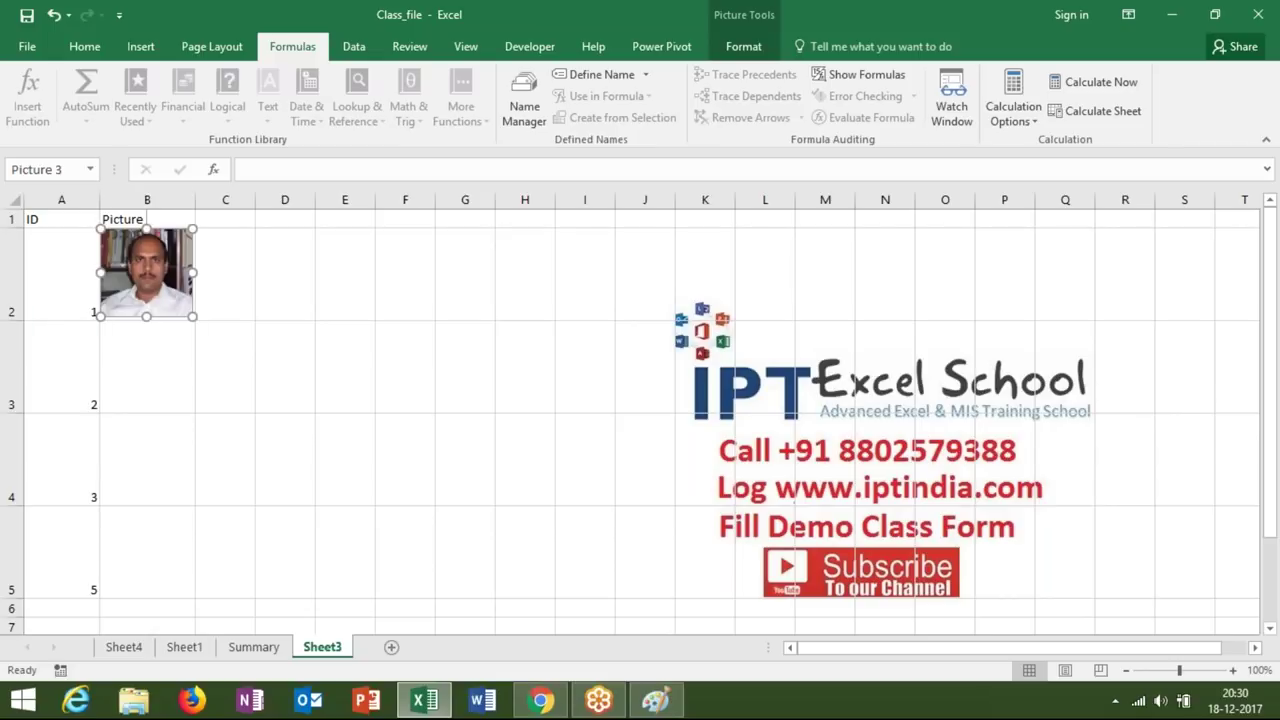
click(147, 366)
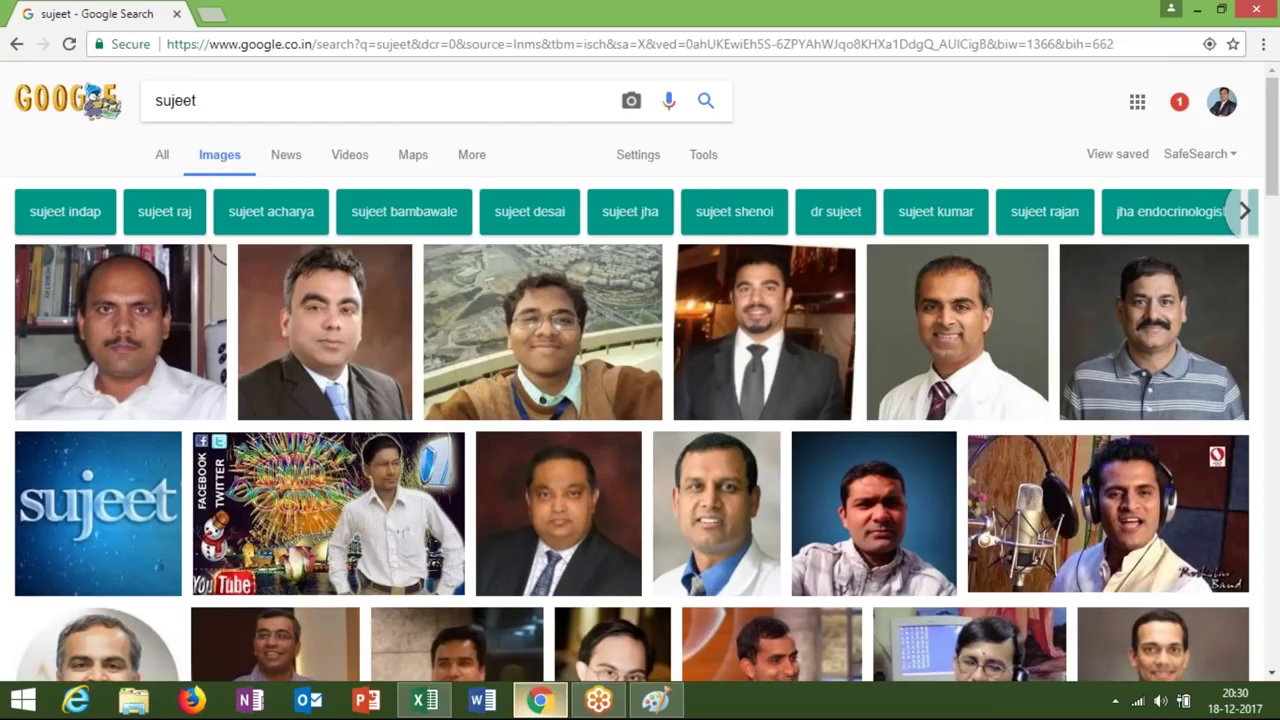
Copy the photo of the man in a white coat and blue shirt, then return to Paint.
right_click(716, 526)
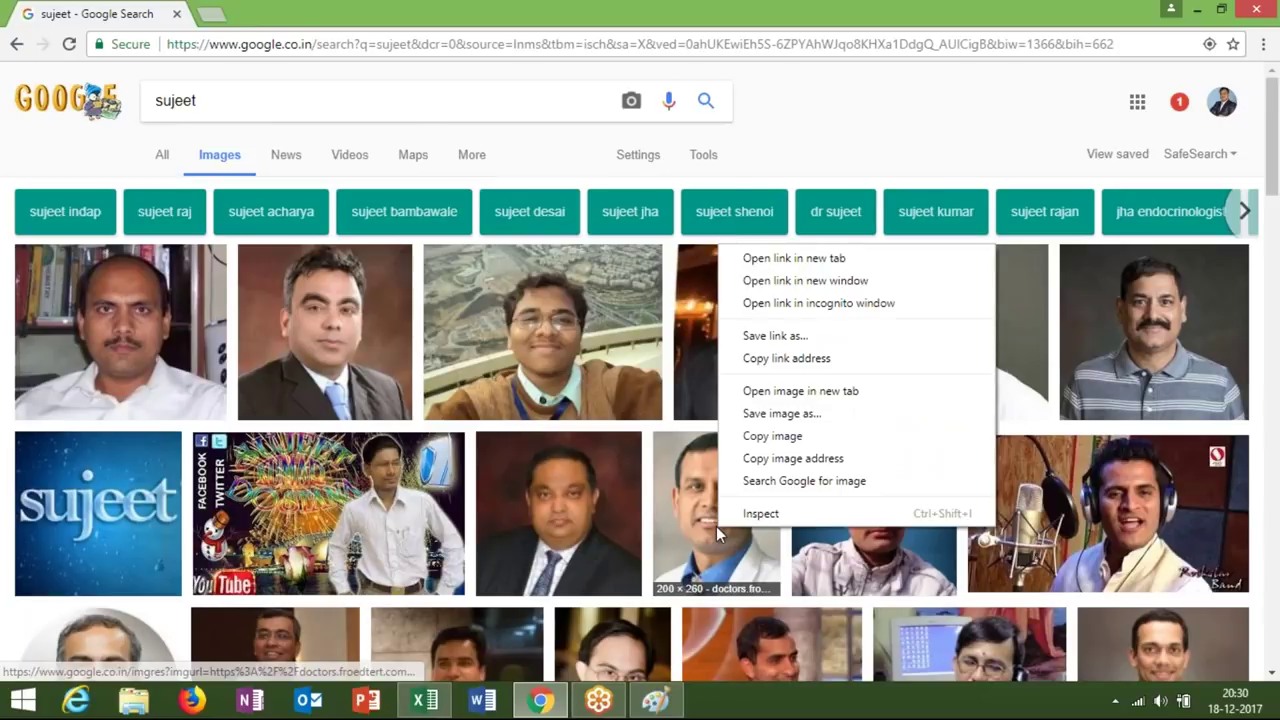
drag(716, 526, 719, 533)
right_click(719, 534)
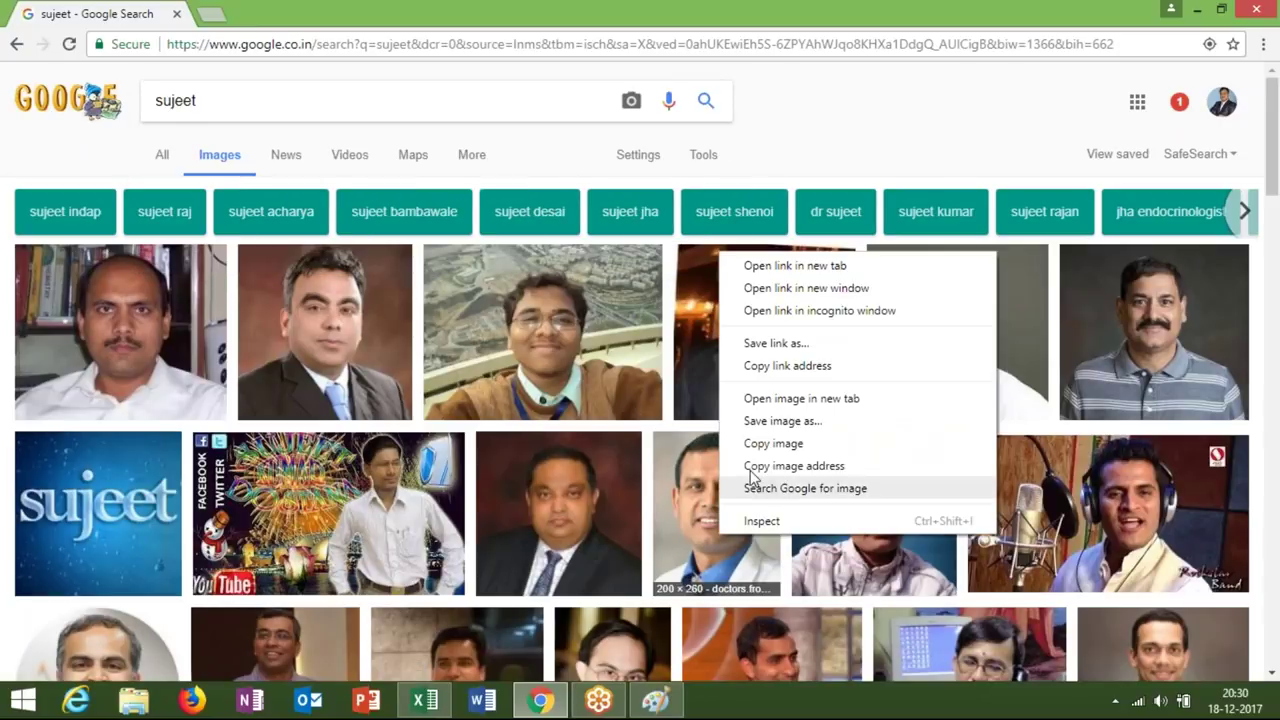
click(764, 442)
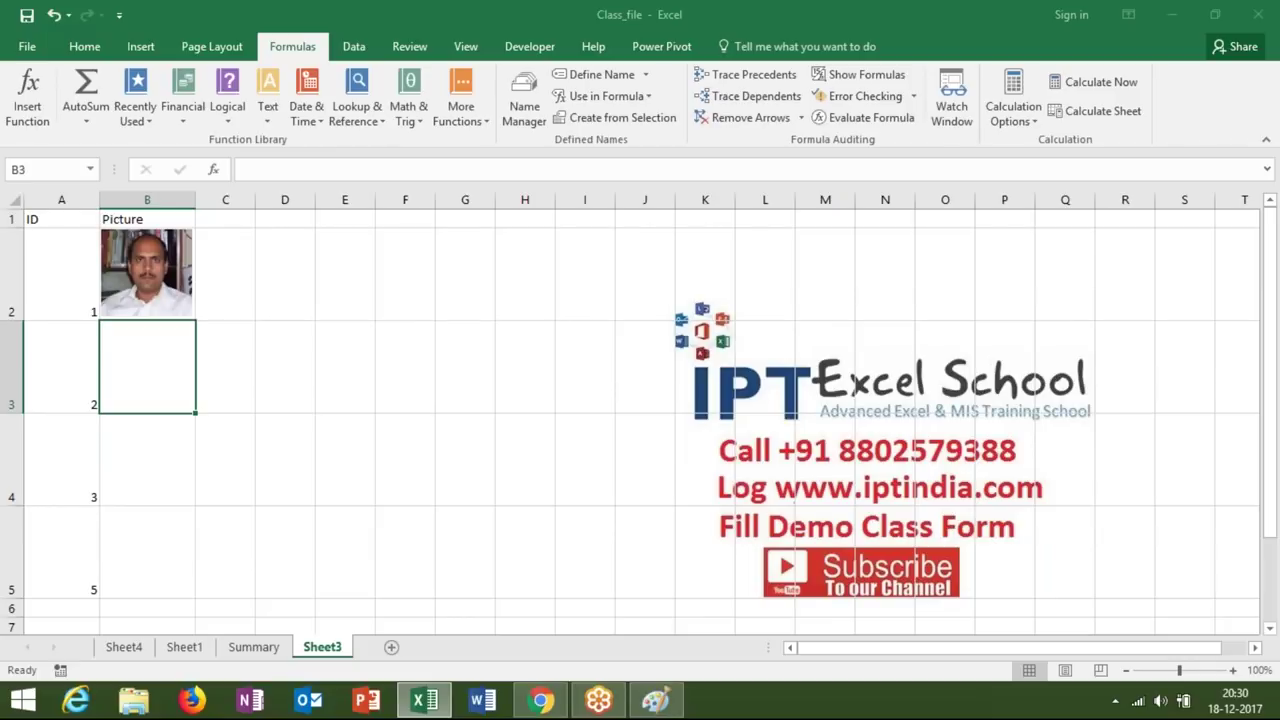
click(670, 705)
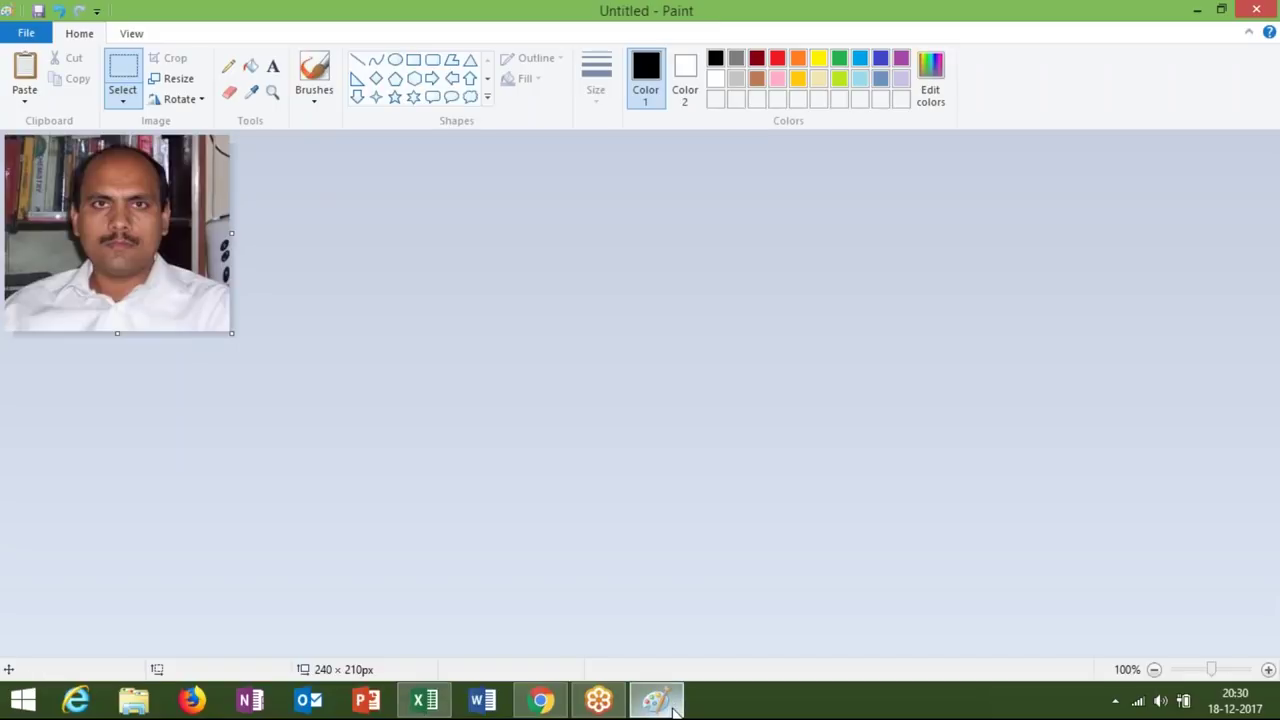
Paste the white-coated man's photo into Sheet3 and resize it to fill cell B3 beside ID 2.
key(ctrl+v)
click(674, 710)
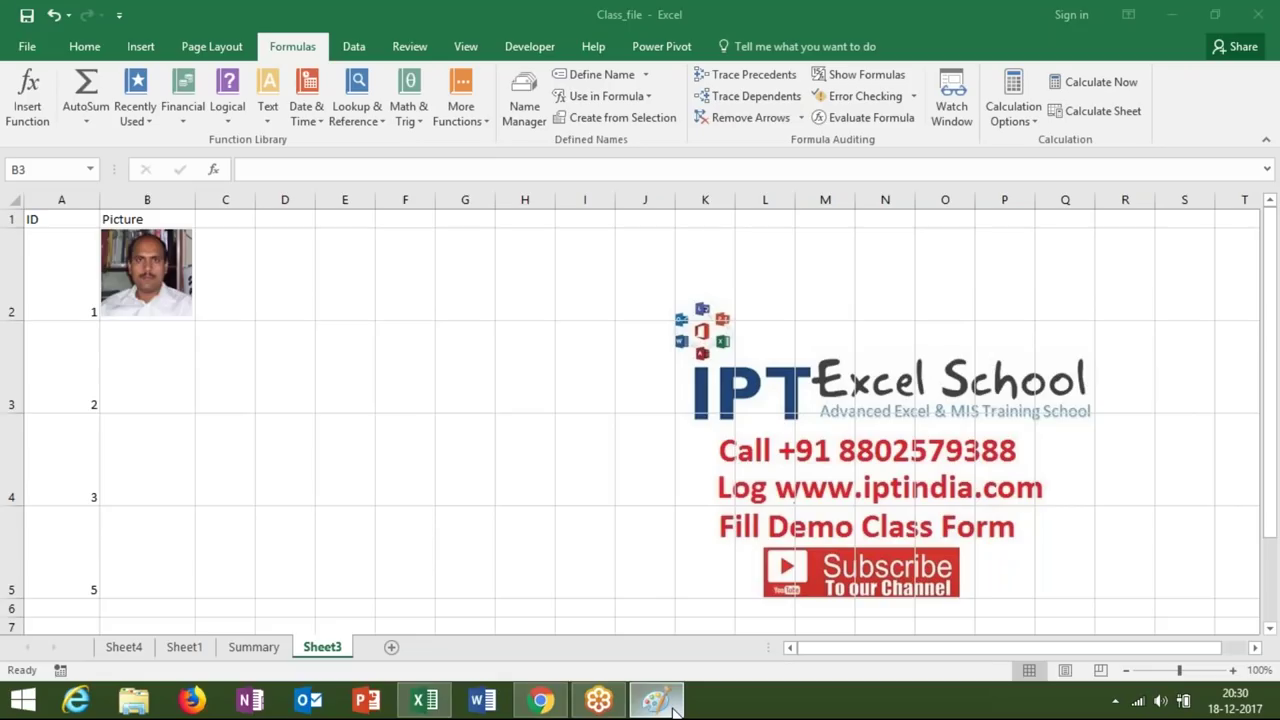
click(147, 366)
key(ctrl+v)
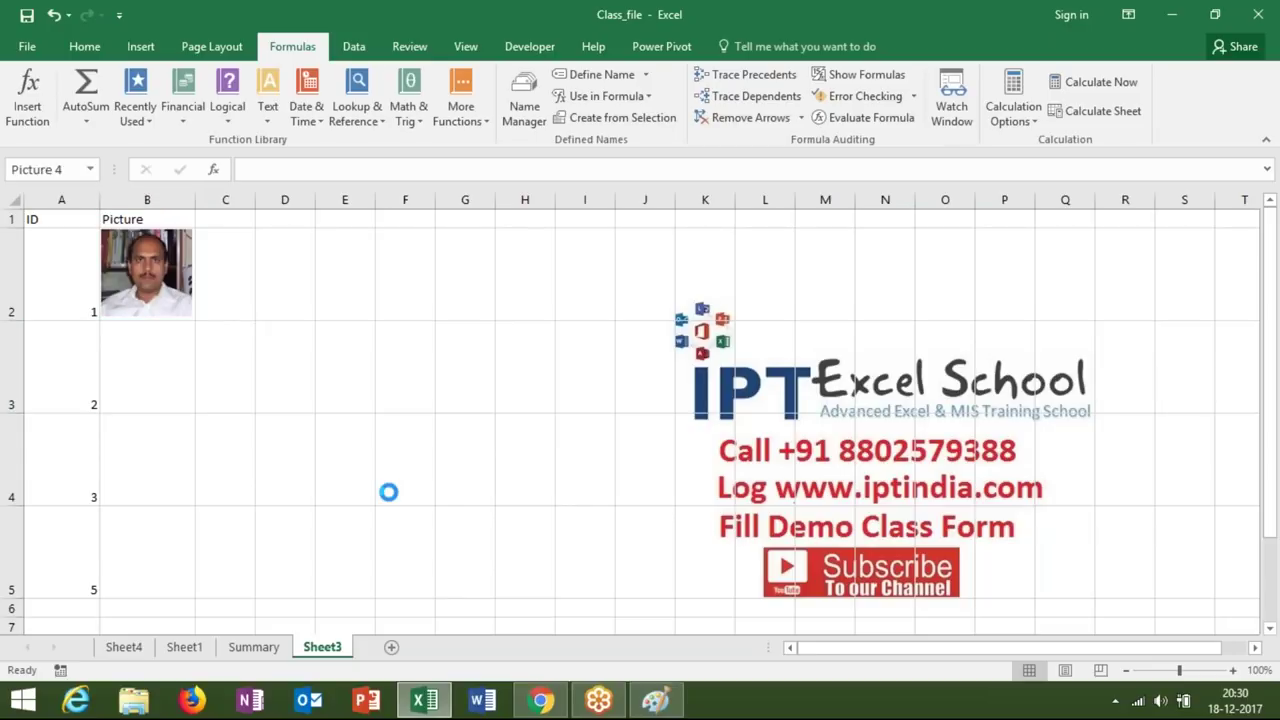
drag(193, 362, 466, 400)
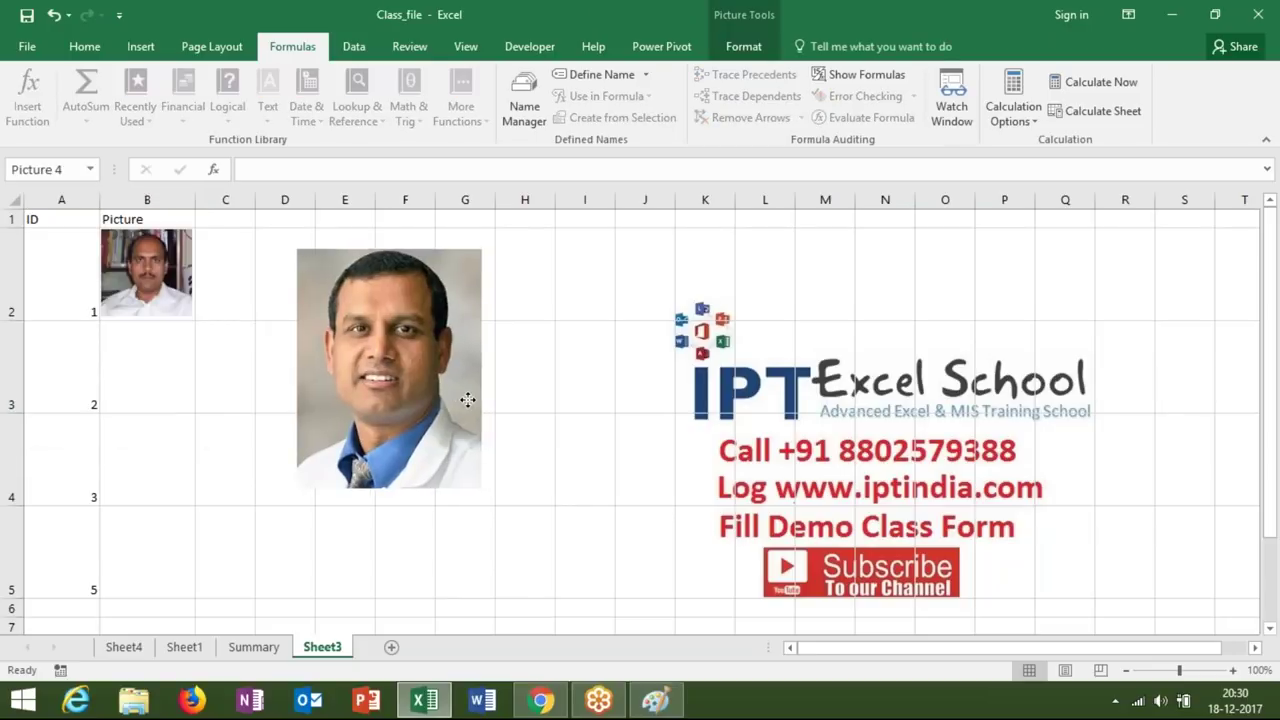
mouse_move(480, 489)
mouse_down()
mouse_move(364, 340)
mouse_move(311, 338)
mouse_move(150, 392)
mouse_up()
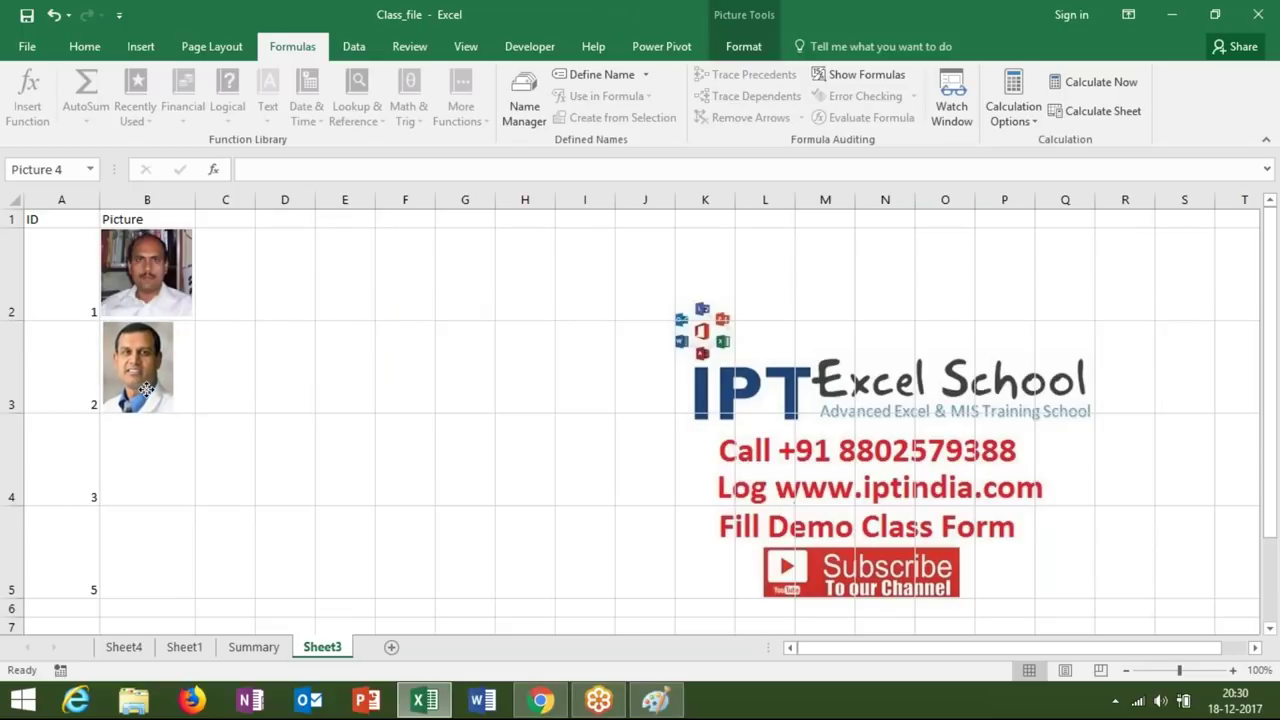
drag(151, 392, 193, 366)
click(168, 378)
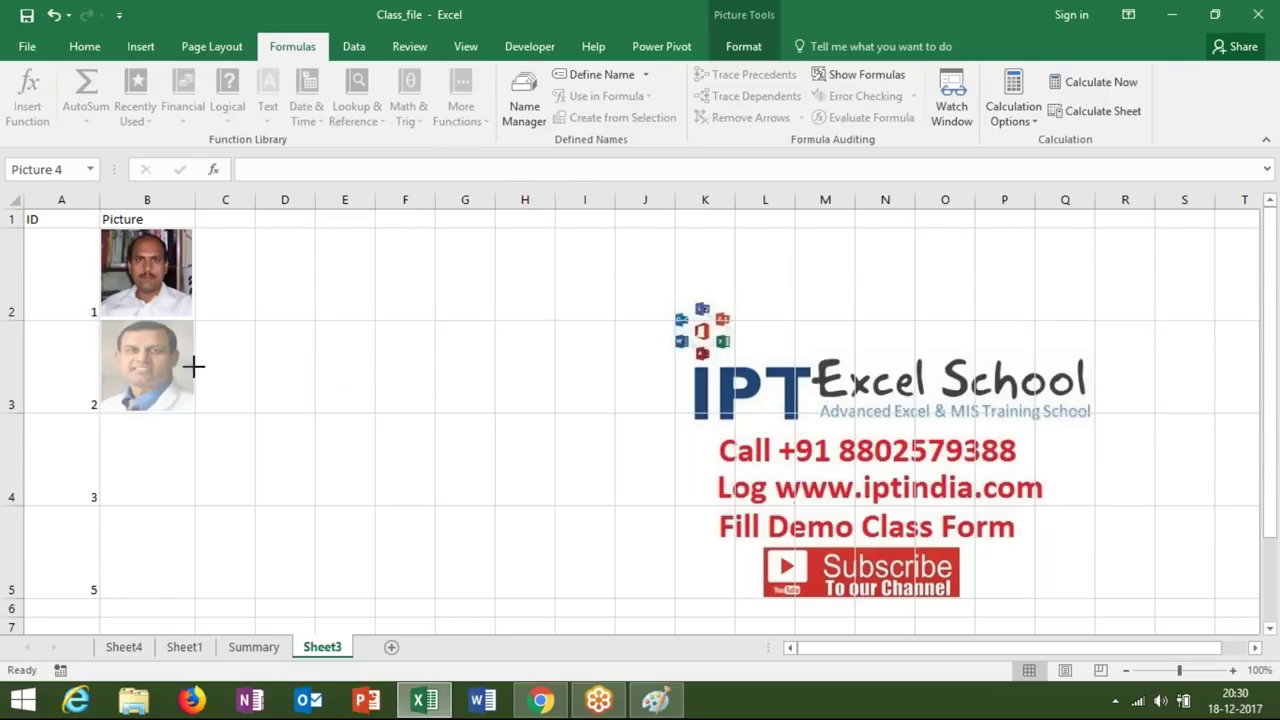
click(178, 418)
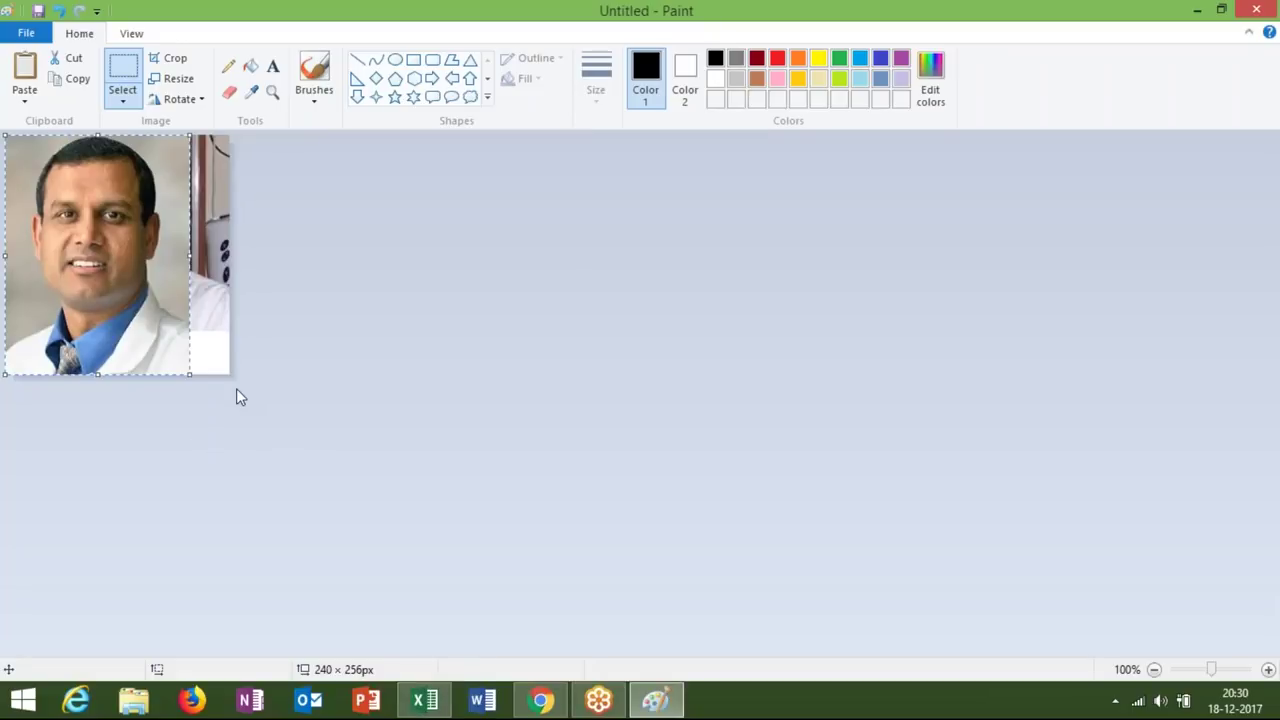
Bring up the copy options for the photo, then deselect the earlier photo on the Paint canvas.
key(alt+Tab)
key(Tab)
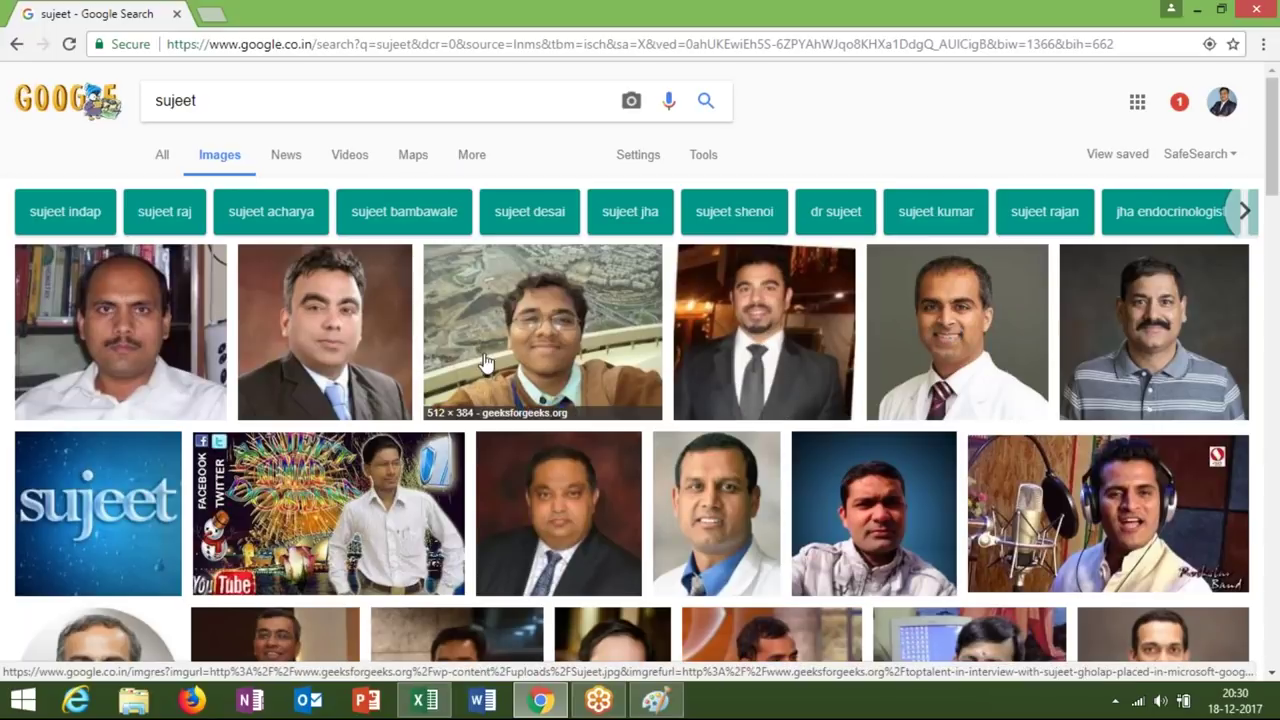
right_click(399, 345)
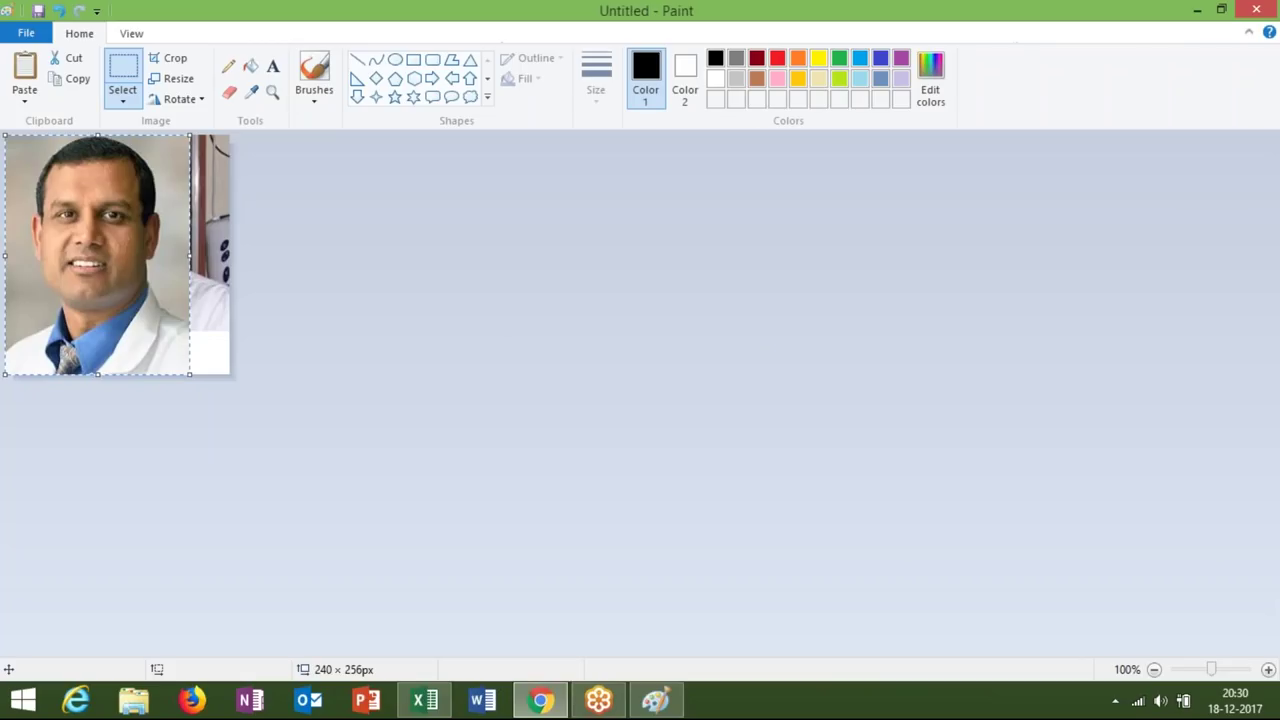
key(alt)
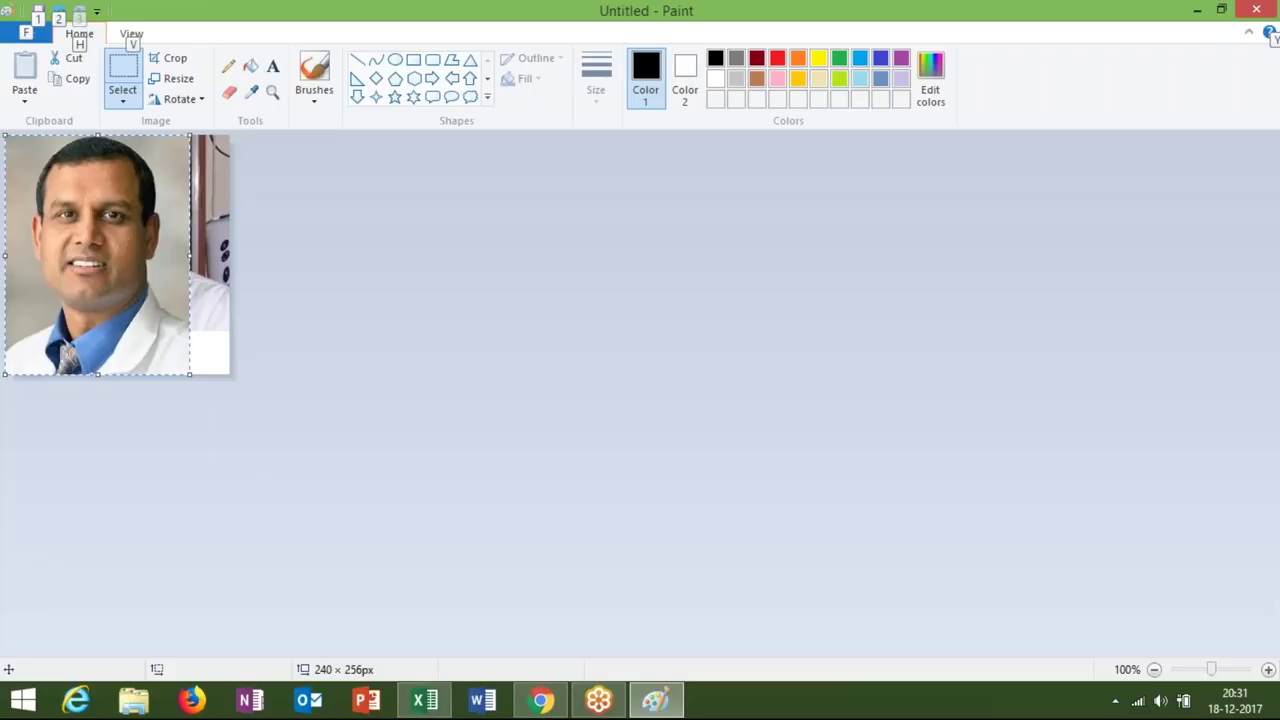
click(296, 373)
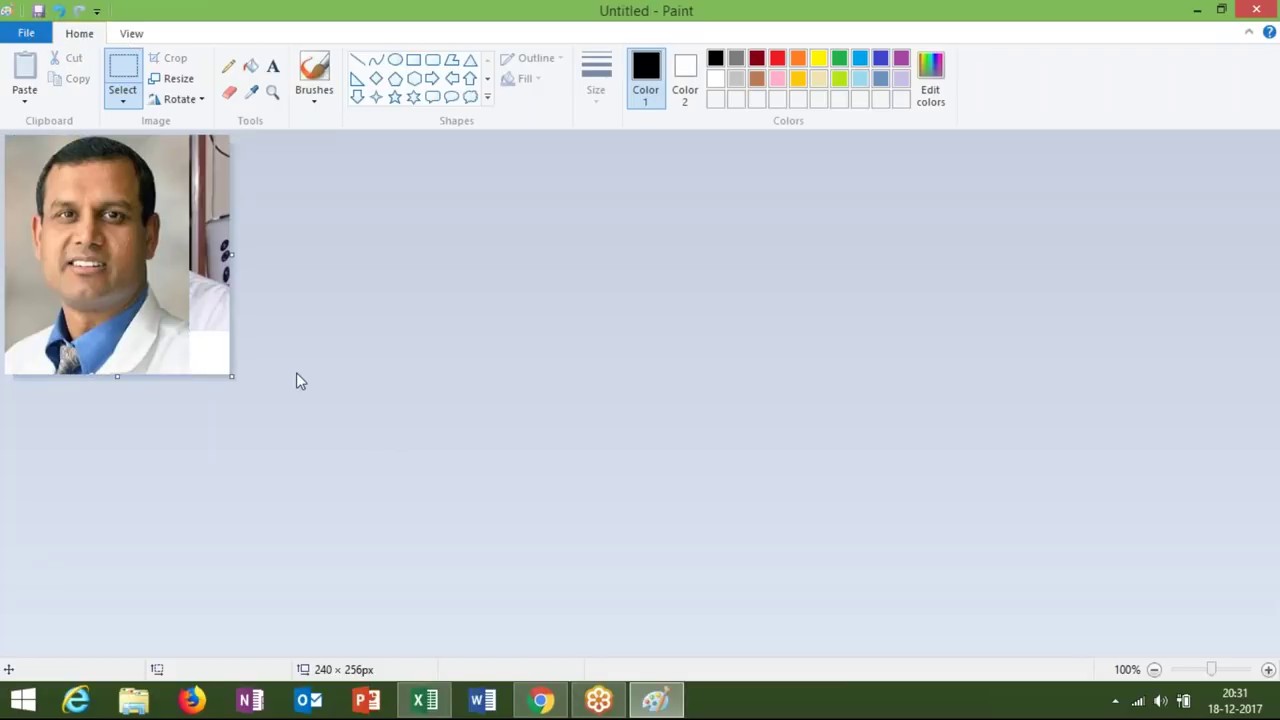
Copy the second photo, the man in a dark suit and blue tie, into Paint.
key(alt+Tab)
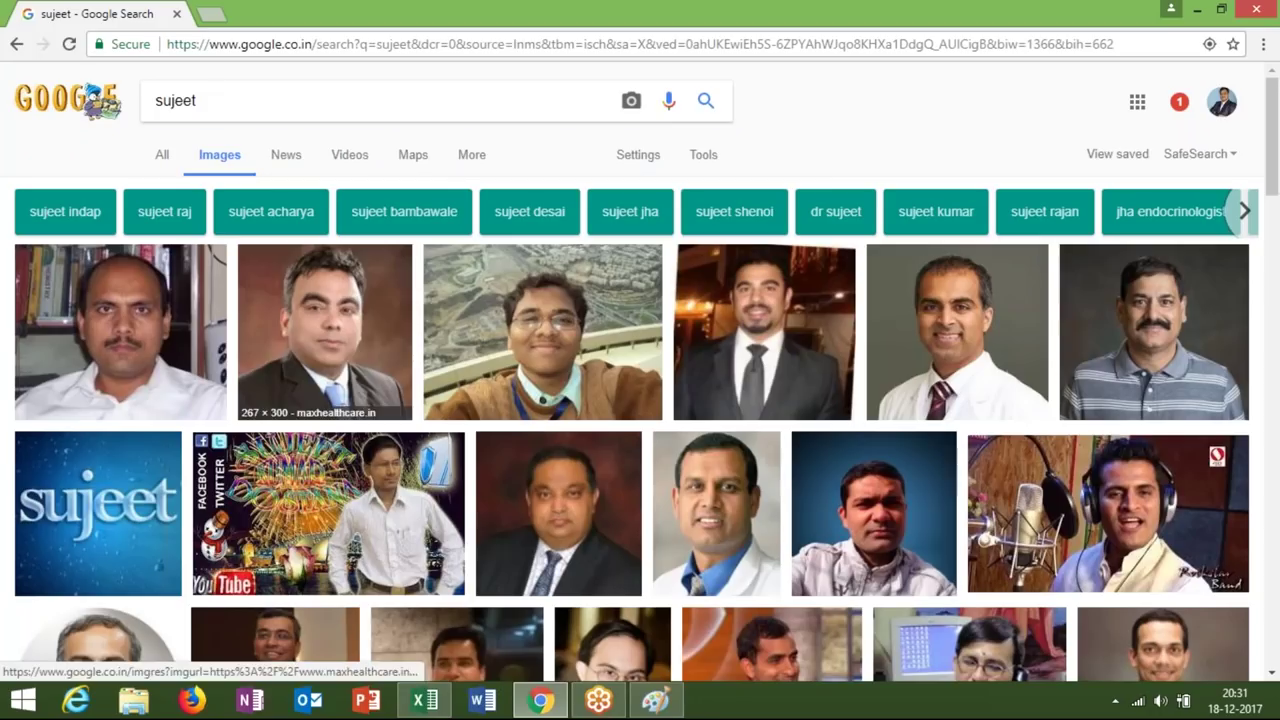
right_click(309, 338)
click(412, 521)
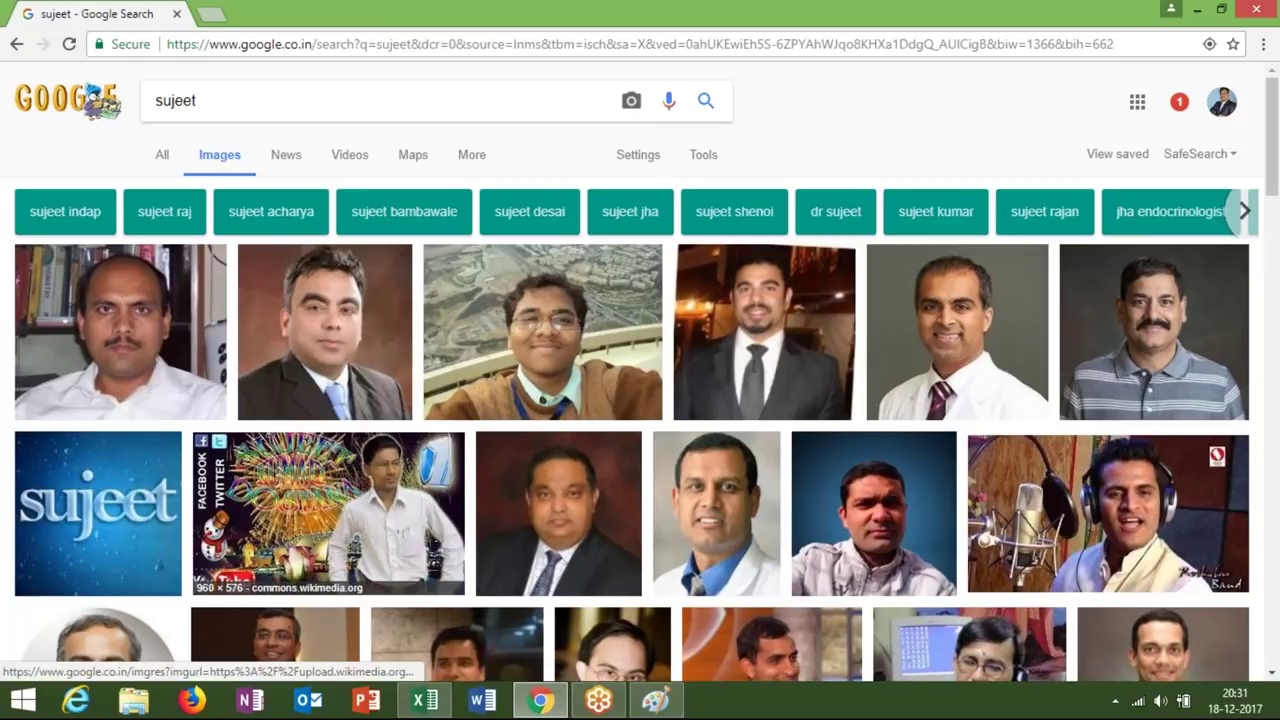
key(alt+Tab)
key(ctrl+v)
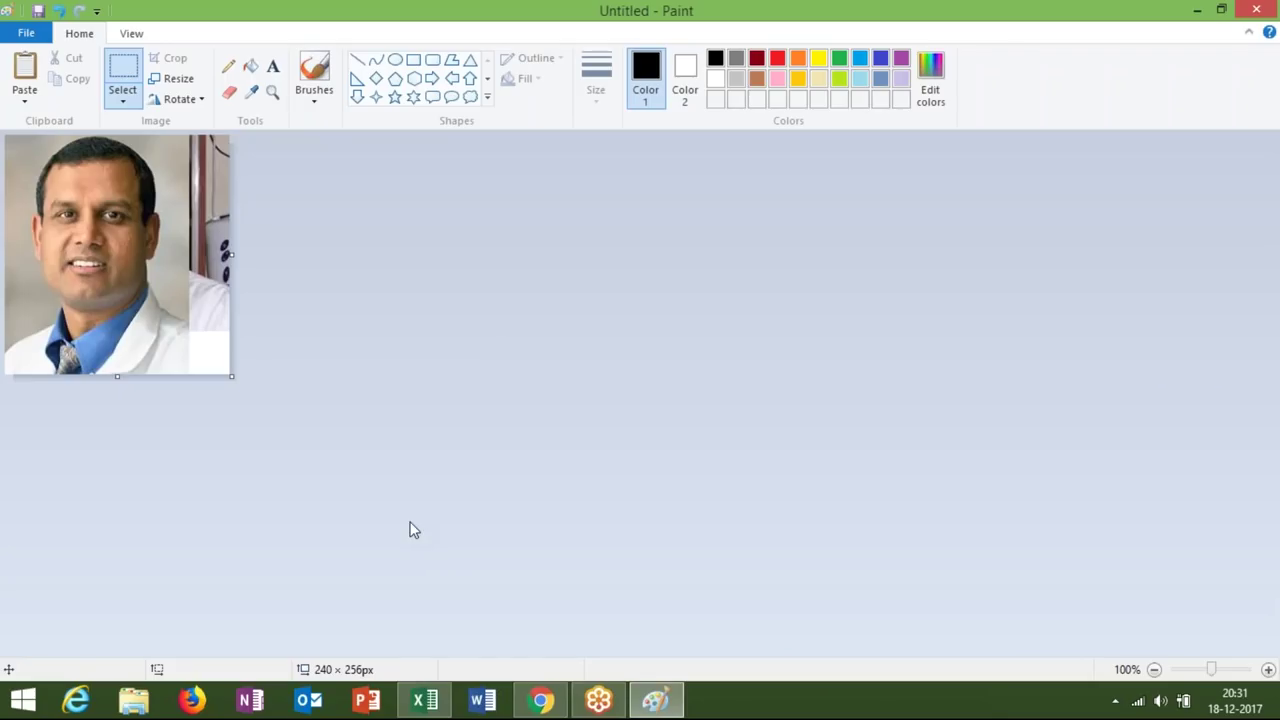
key(ctrl+v)
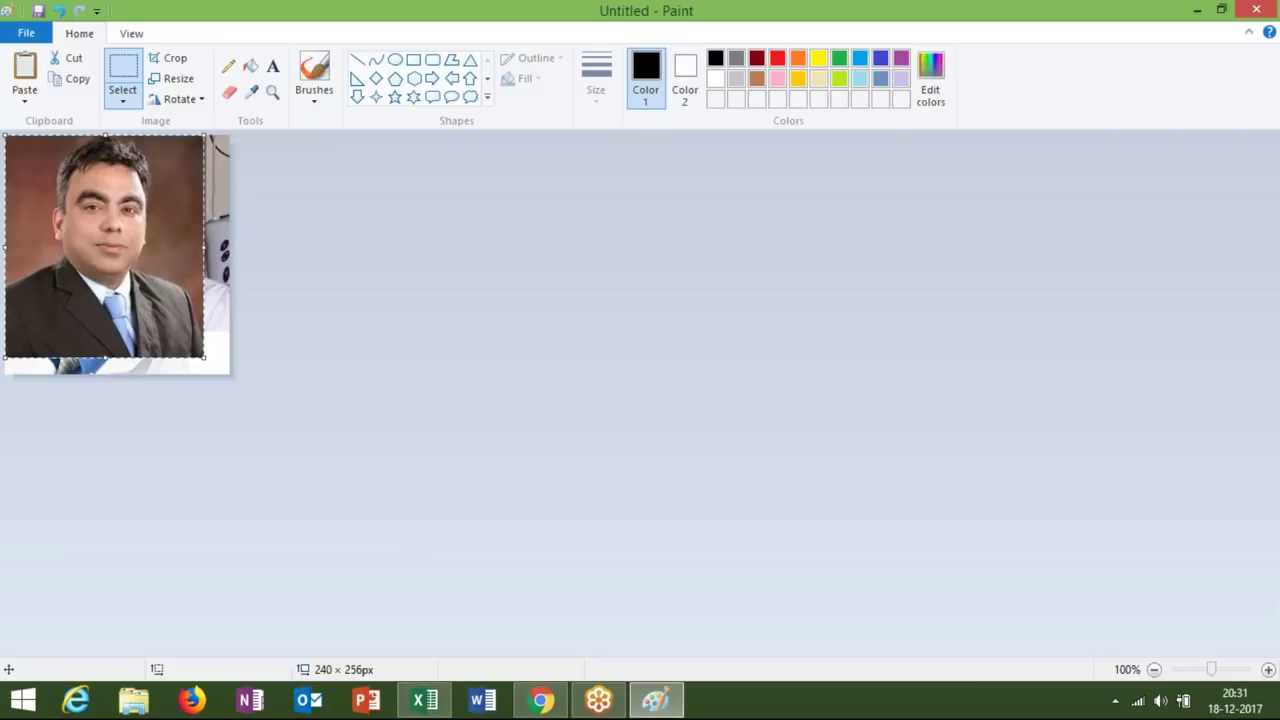
key(alt+Tab)
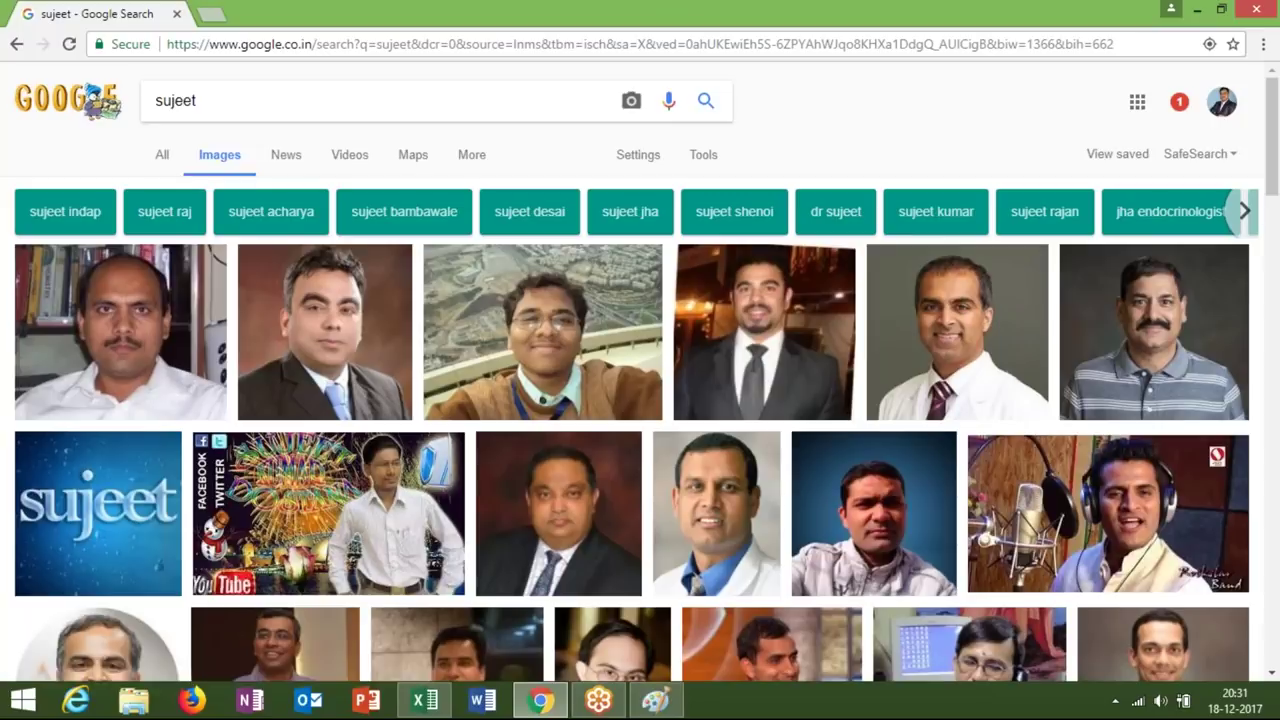
key(alt+Tab)
key(alt+Tab)
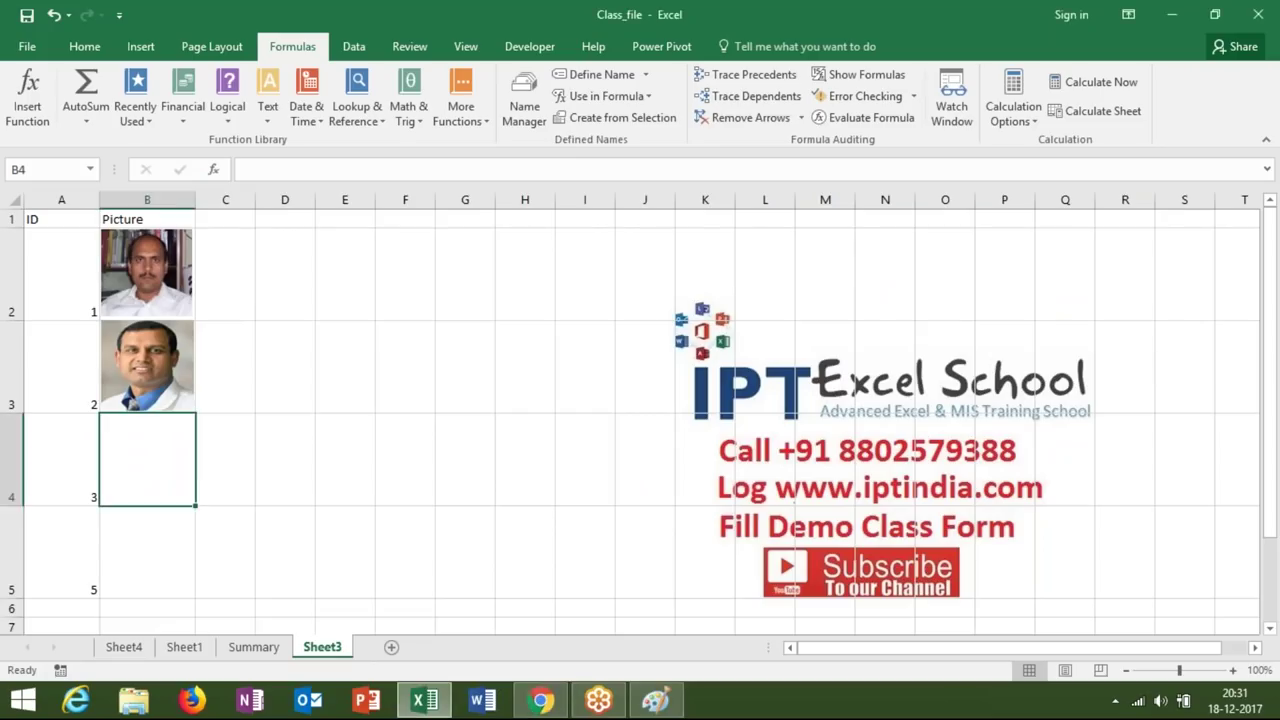
Paste the dark-suit, blue-tie man's photo into Sheet3 and size it to fill cell B4.
key(ctrl+v)
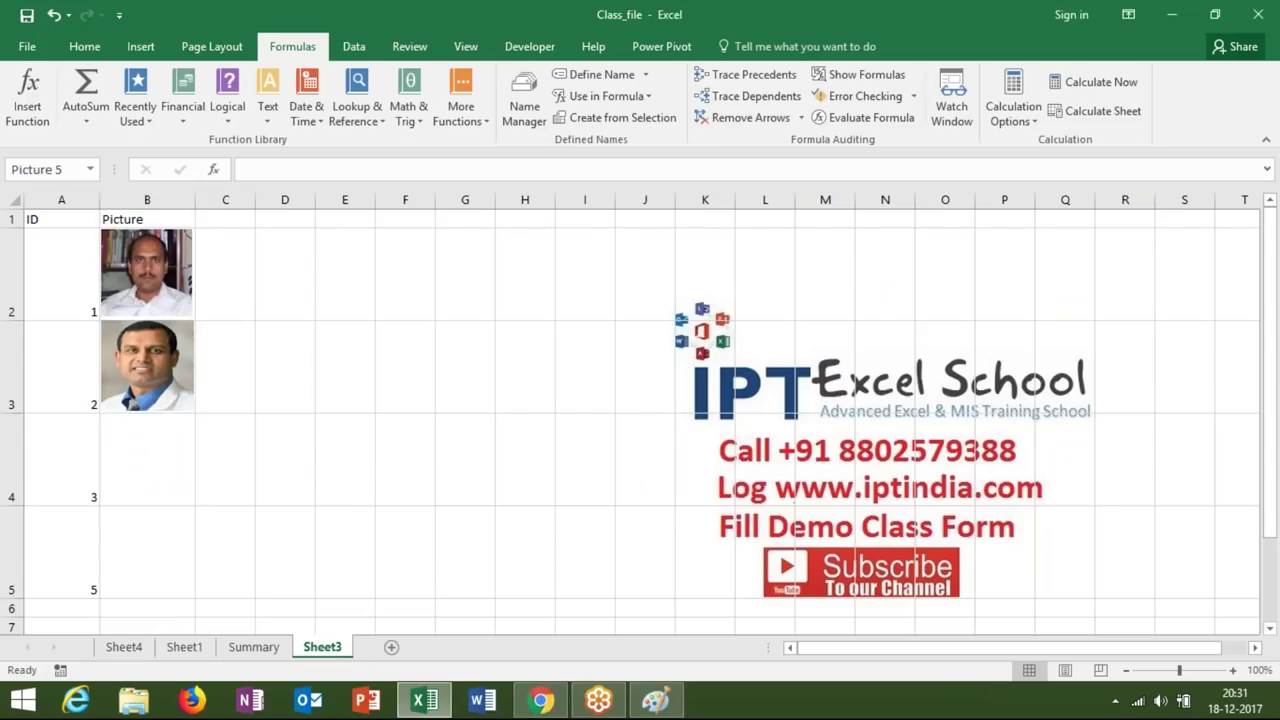
drag(81, 265, 288, 330)
click(383, 428)
mouse_move(430, 496)
mouse_down()
mouse_move(312, 364)
mouse_move(168, 514)
mouse_move(197, 475)
mouse_move(127, 473)
mouse_up()
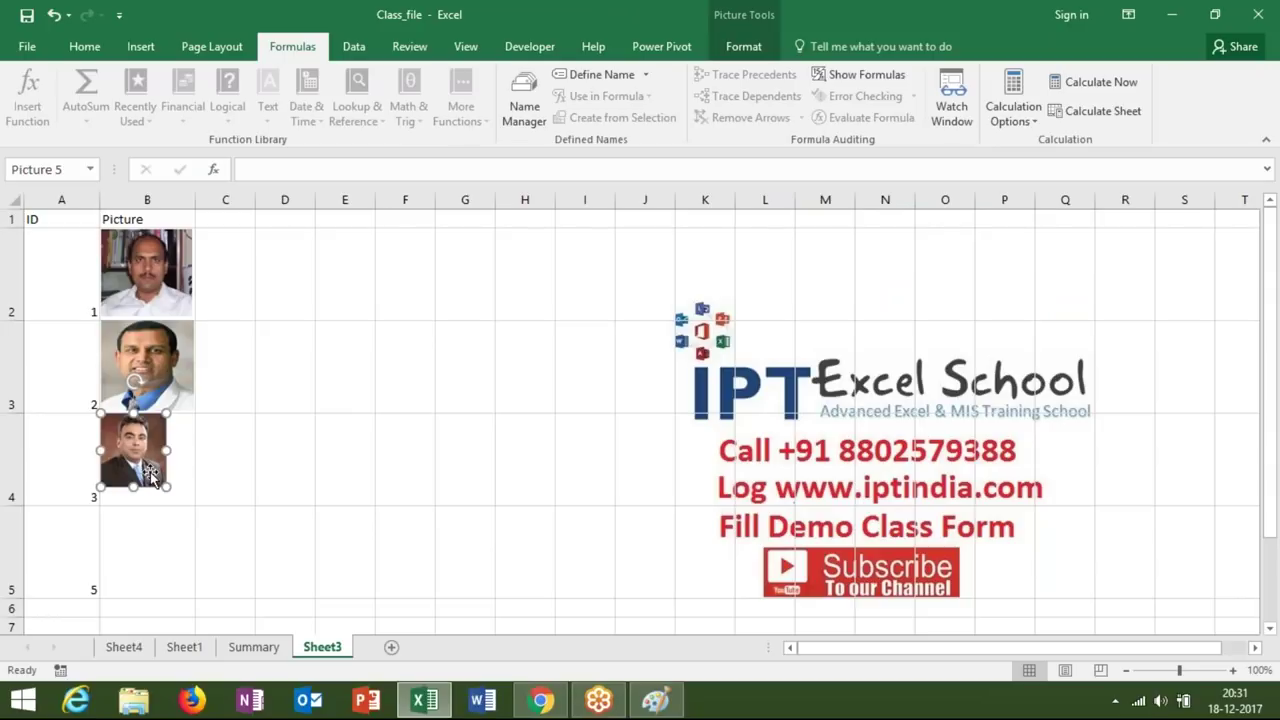
drag(166, 487, 181, 499)
click(147, 550)
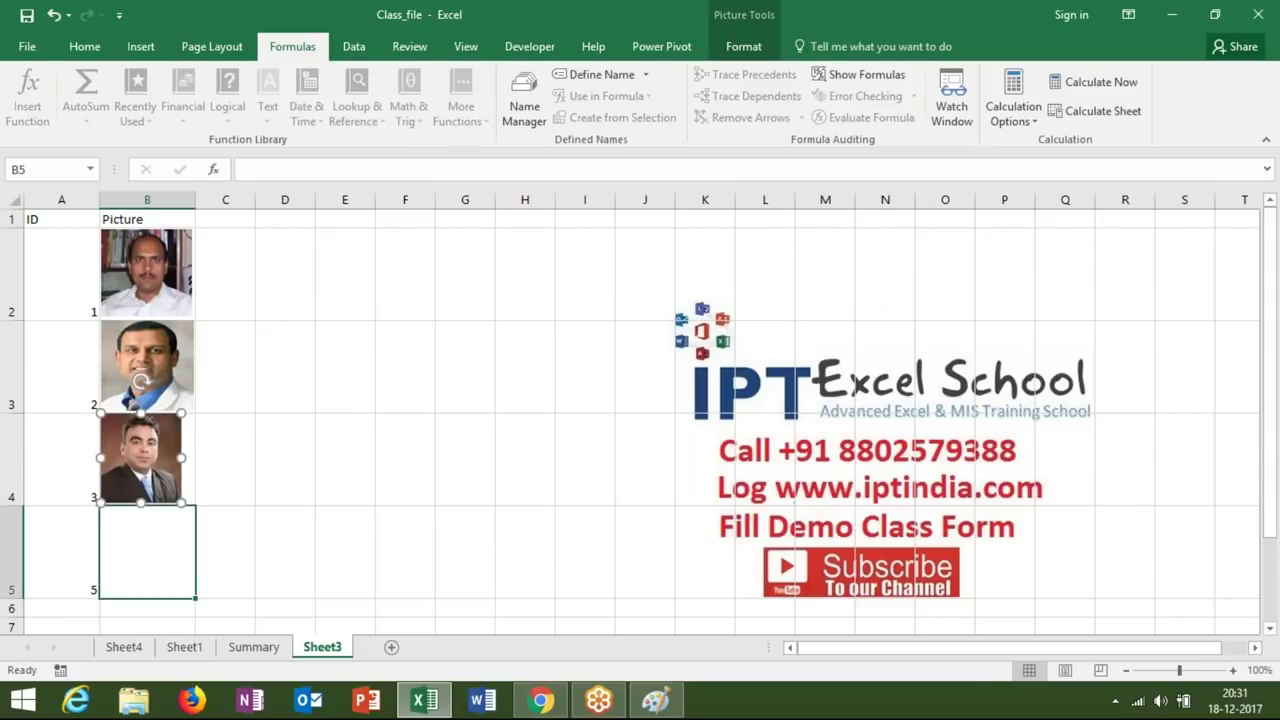
Scroll down the results, copy the gold-tie man's photo, and paste it into Paint.
key(alt+Tab)
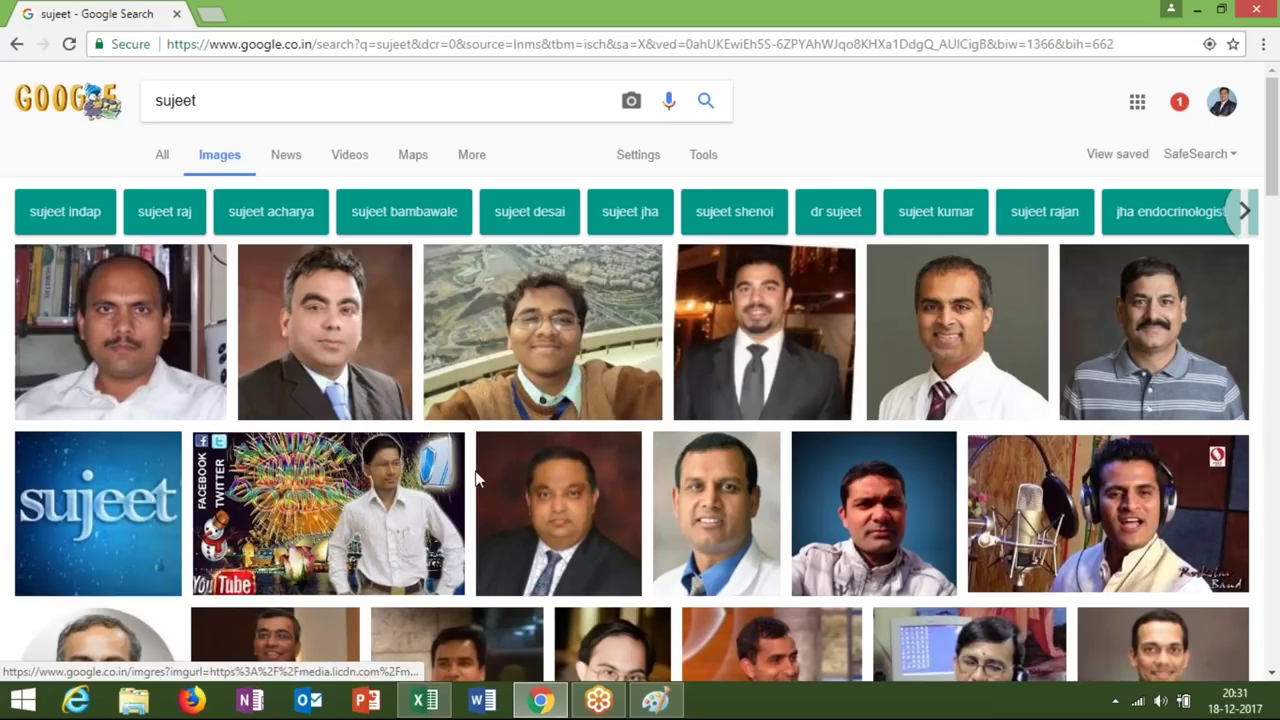
click(1273, 676)
scroll(315, 432, down, 2)
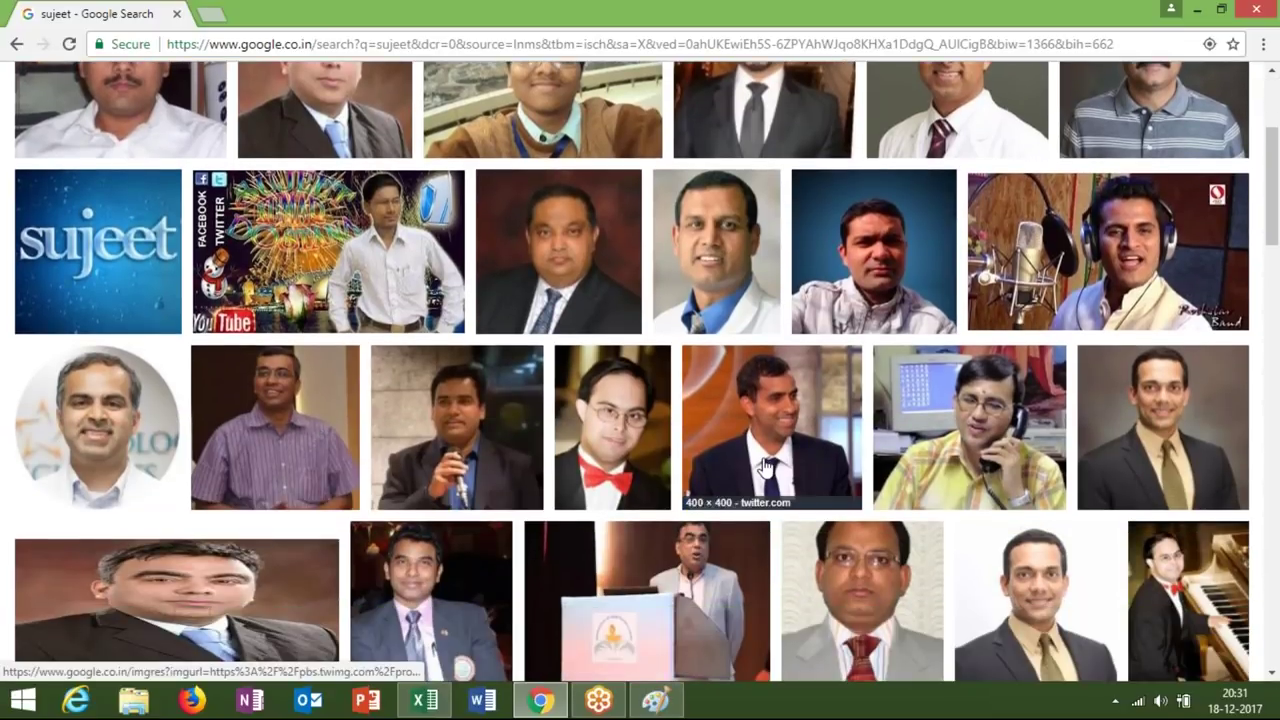
right_click(1079, 675)
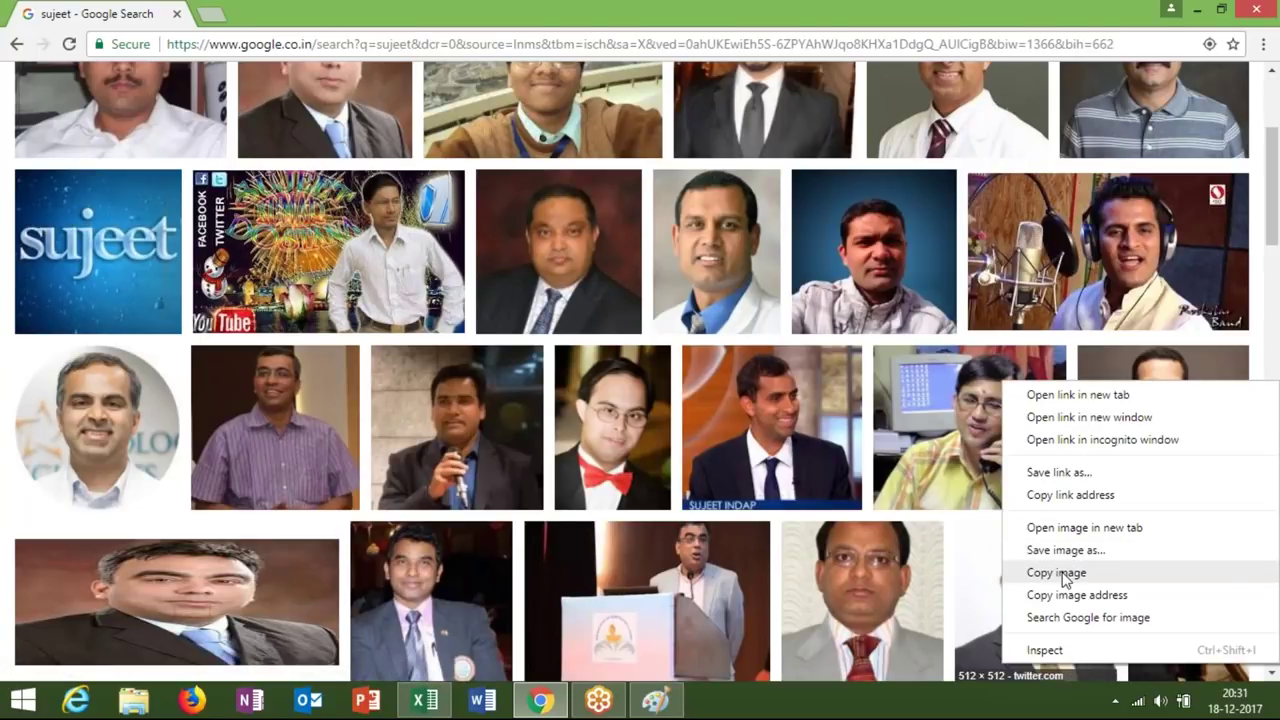
click(1066, 583)
key(alt+Tab)
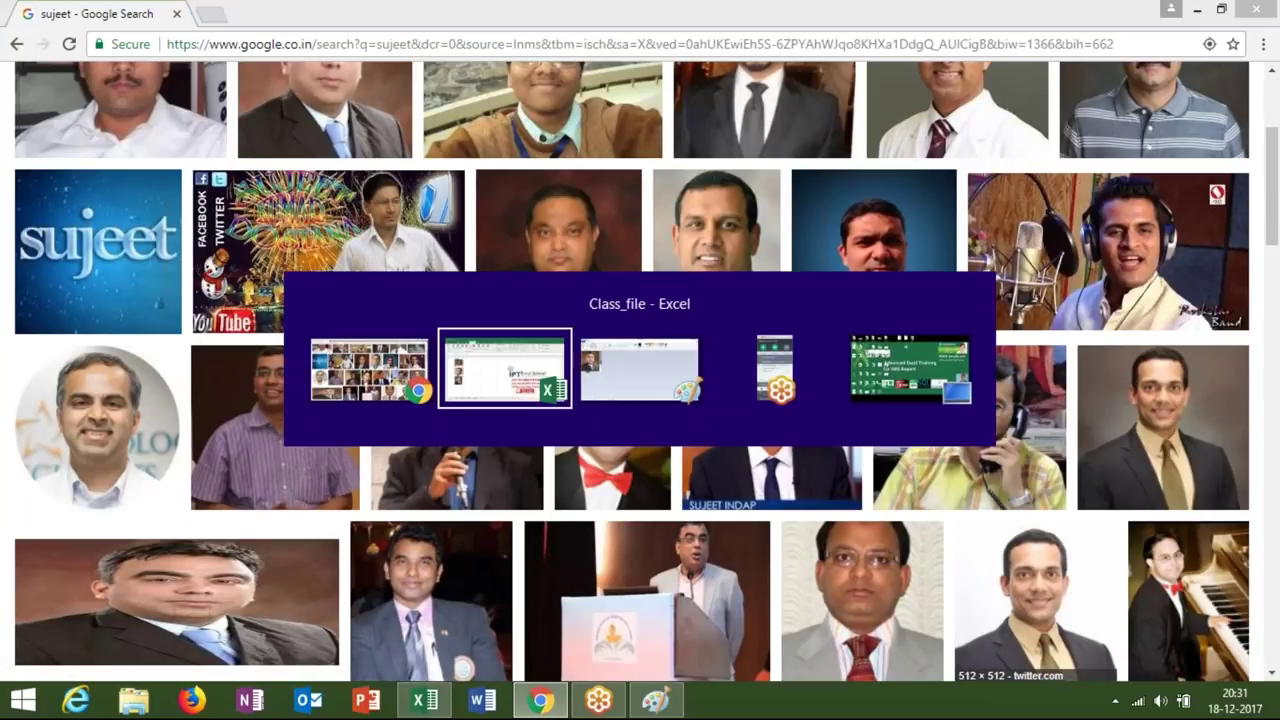
key(ctrl+v)
key(ctrl+v)
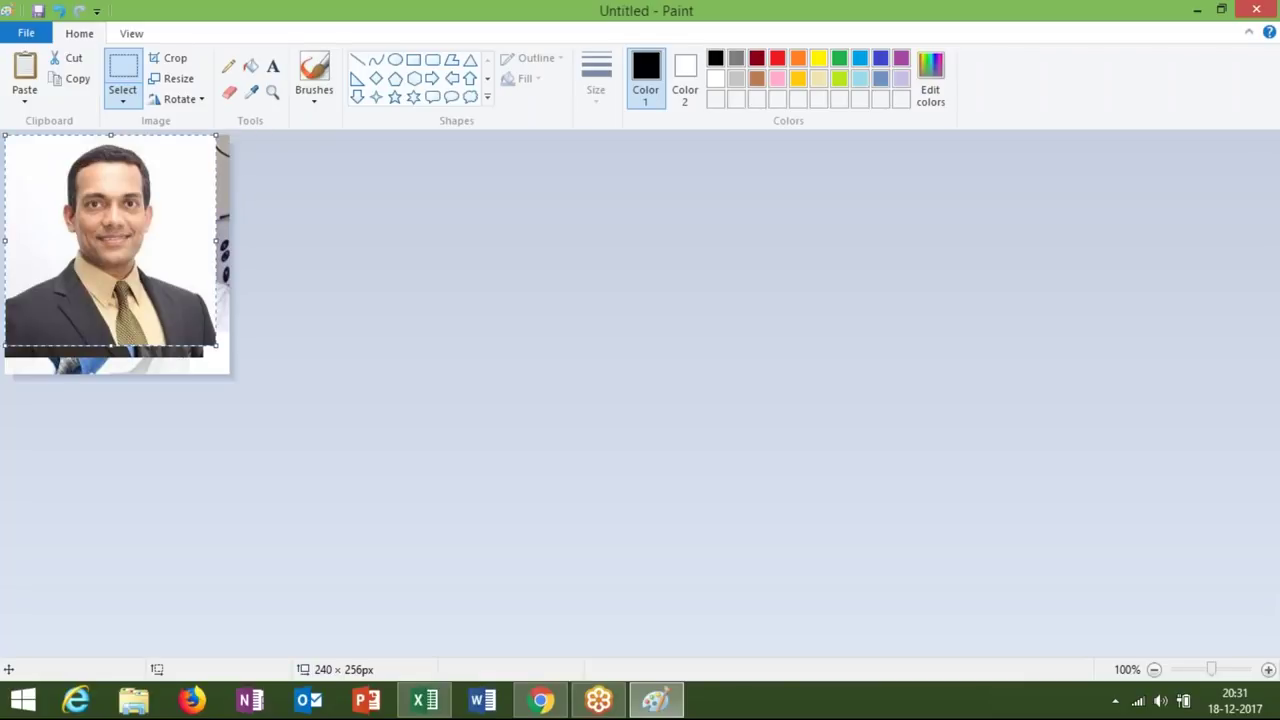
key(alt+Tab)
key(alt+Tab)
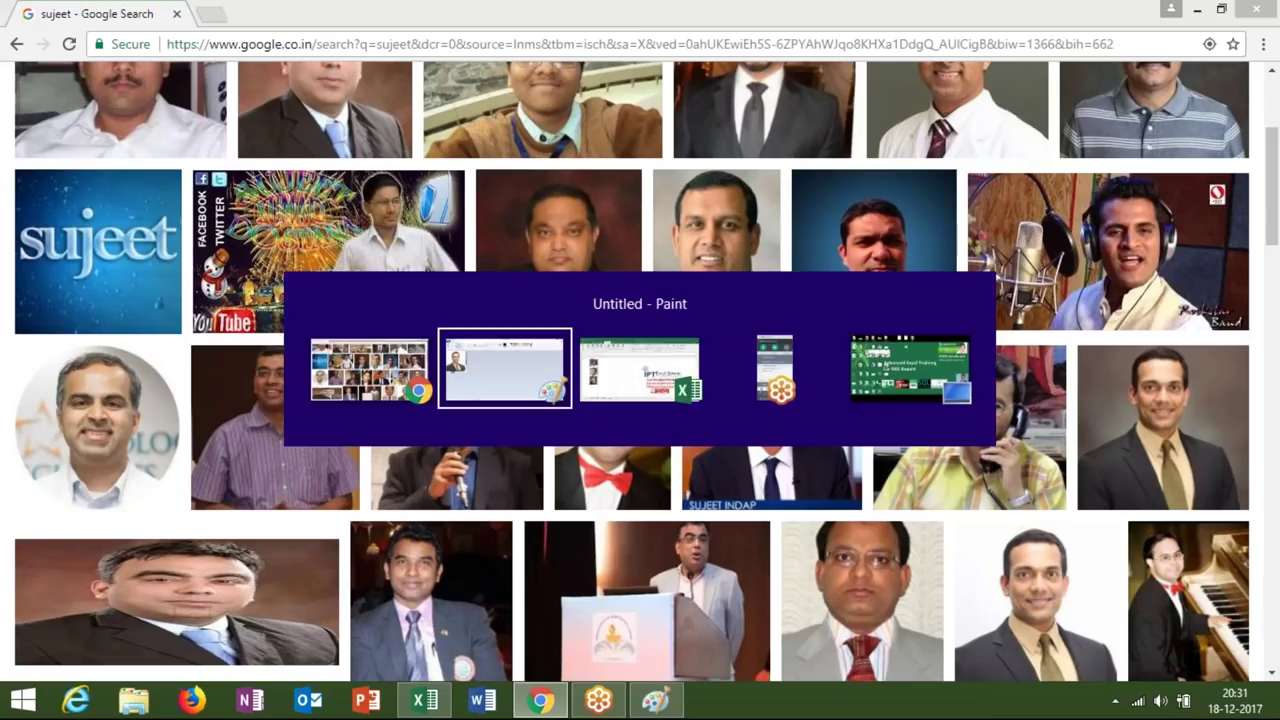
key(alt+Tab)
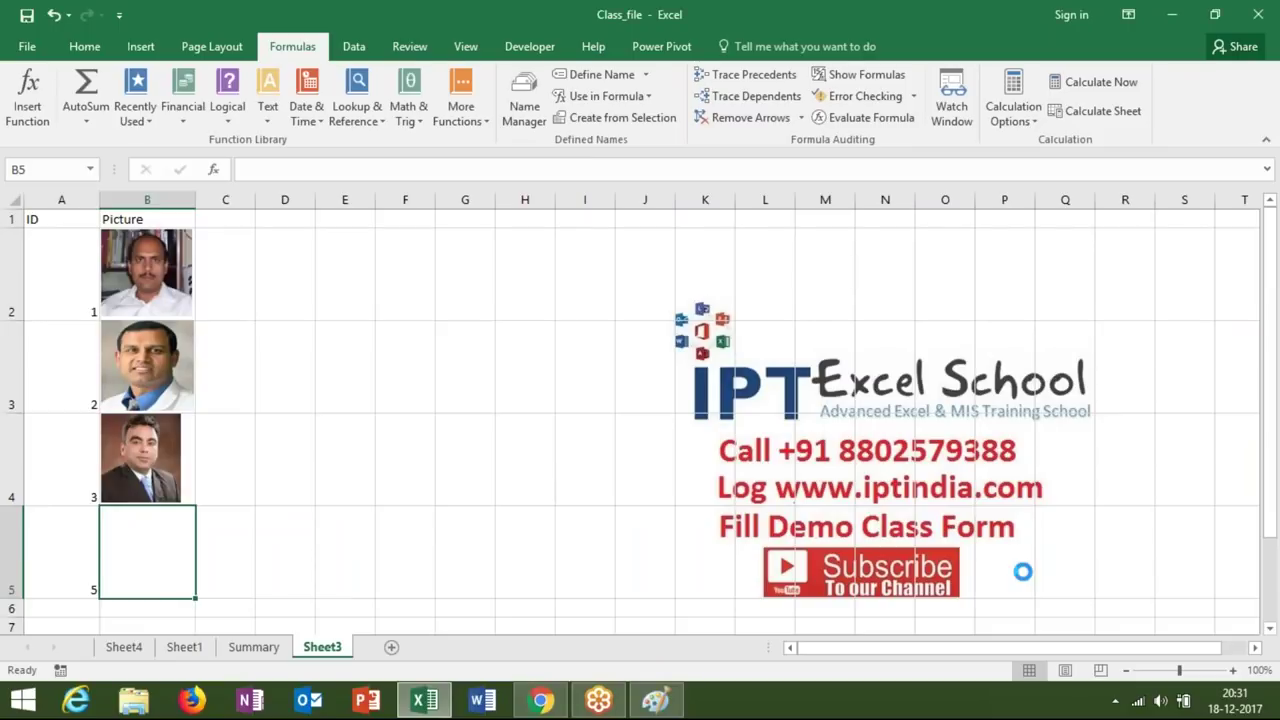
Paste the gold-tie man's photo into Sheet3 and shrink it to fit cell B5.
key(ctrl+v)
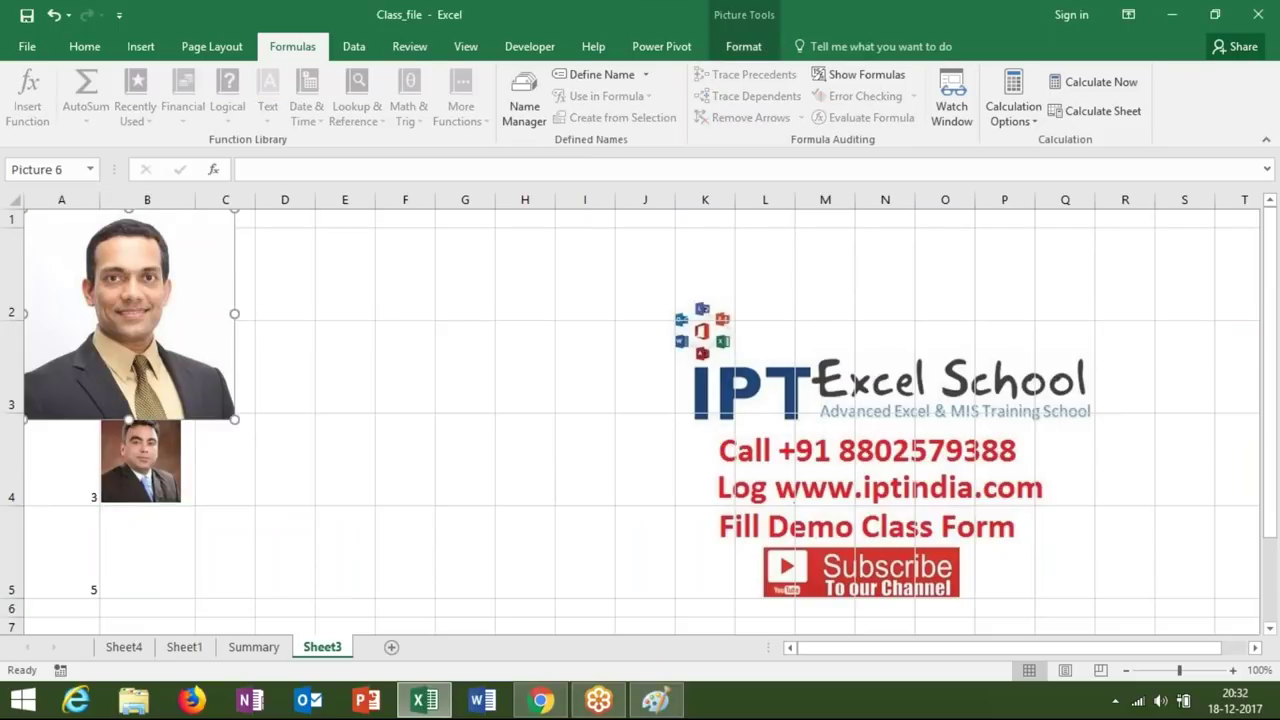
drag(196, 322, 492, 380)
mouse_move(529, 482)
mouse_down()
mouse_move(372, 334)
mouse_move(204, 513)
mouse_move(138, 548)
mouse_up()
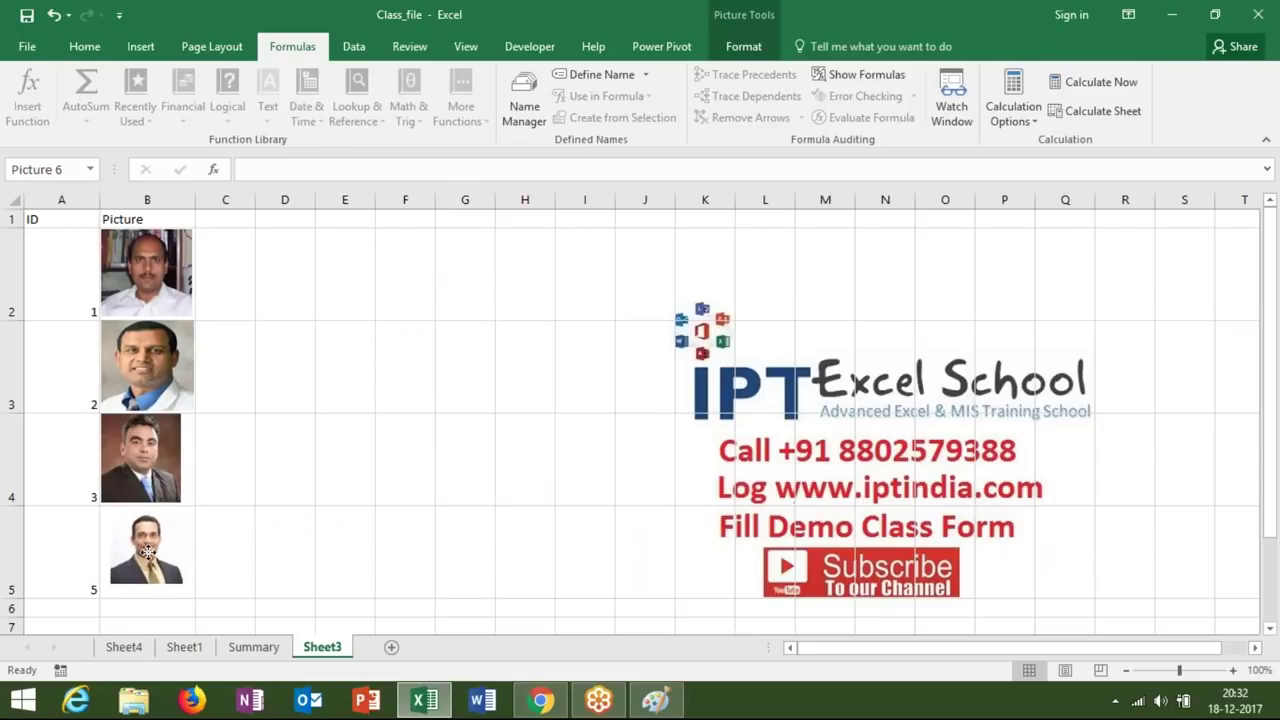
drag(174, 584, 184, 592)
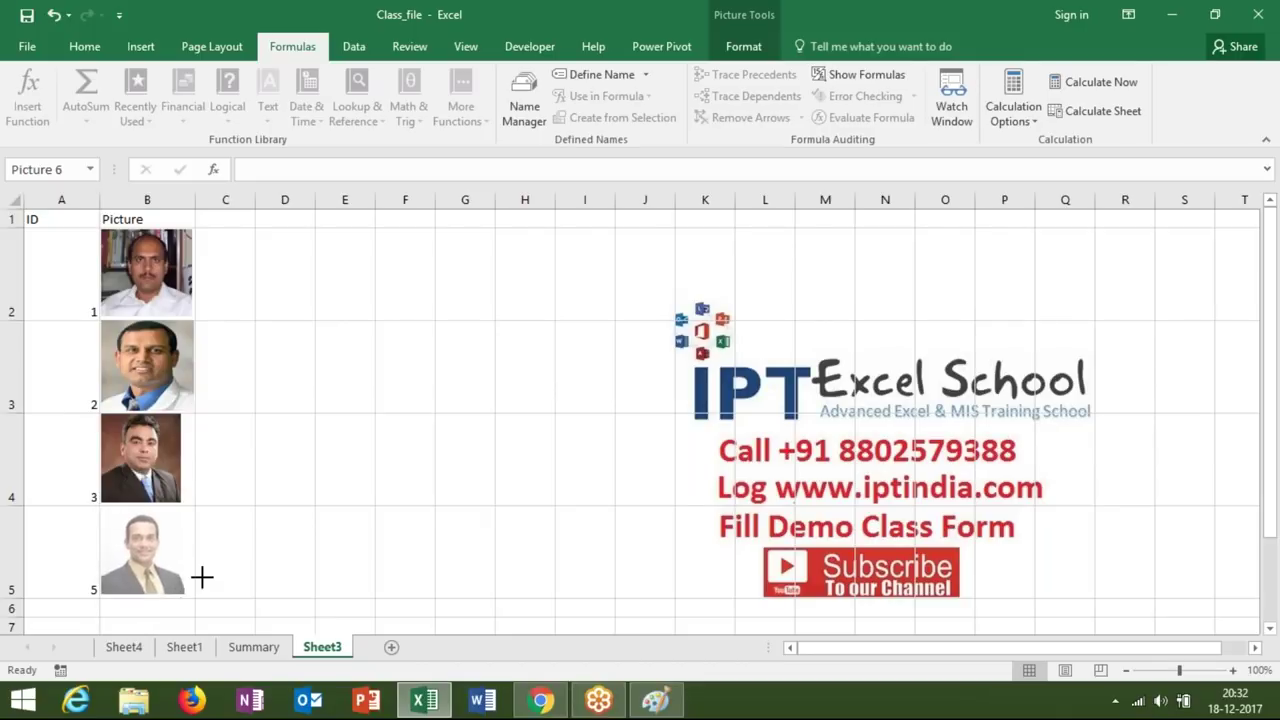
click(271, 566)
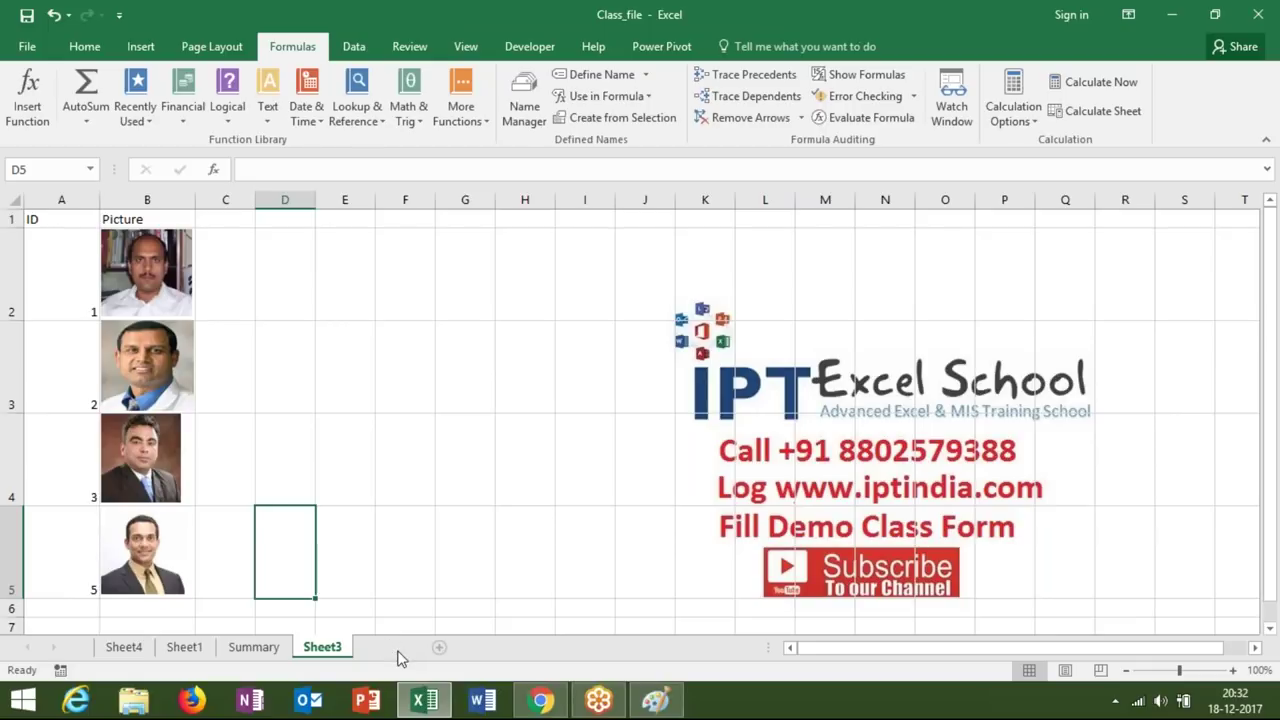
Add a new Sheet5 and enter the label ID in cell A2.
click(391, 647)
key(Down)
text(ID)
click(270, 314)
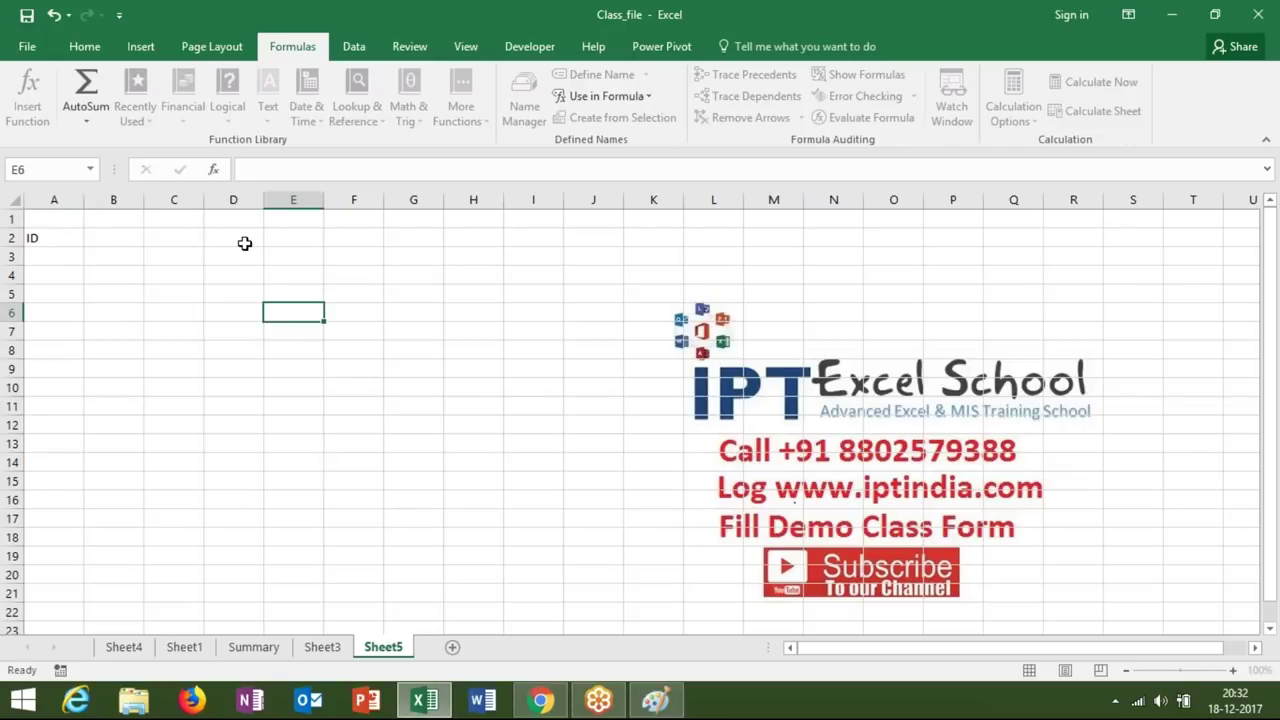
Merge H2:I6 into one box and give it a thick outside border.
drag(244, 243, 280, 314)
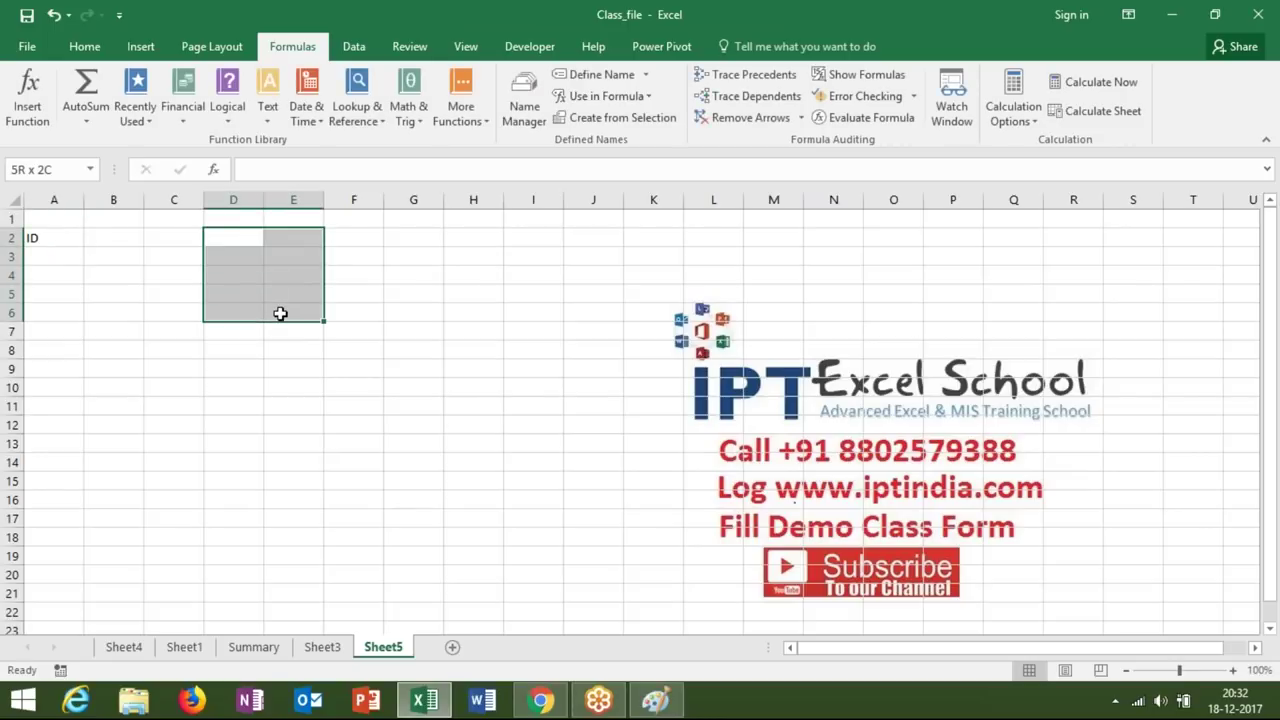
drag(486, 246, 542, 312)
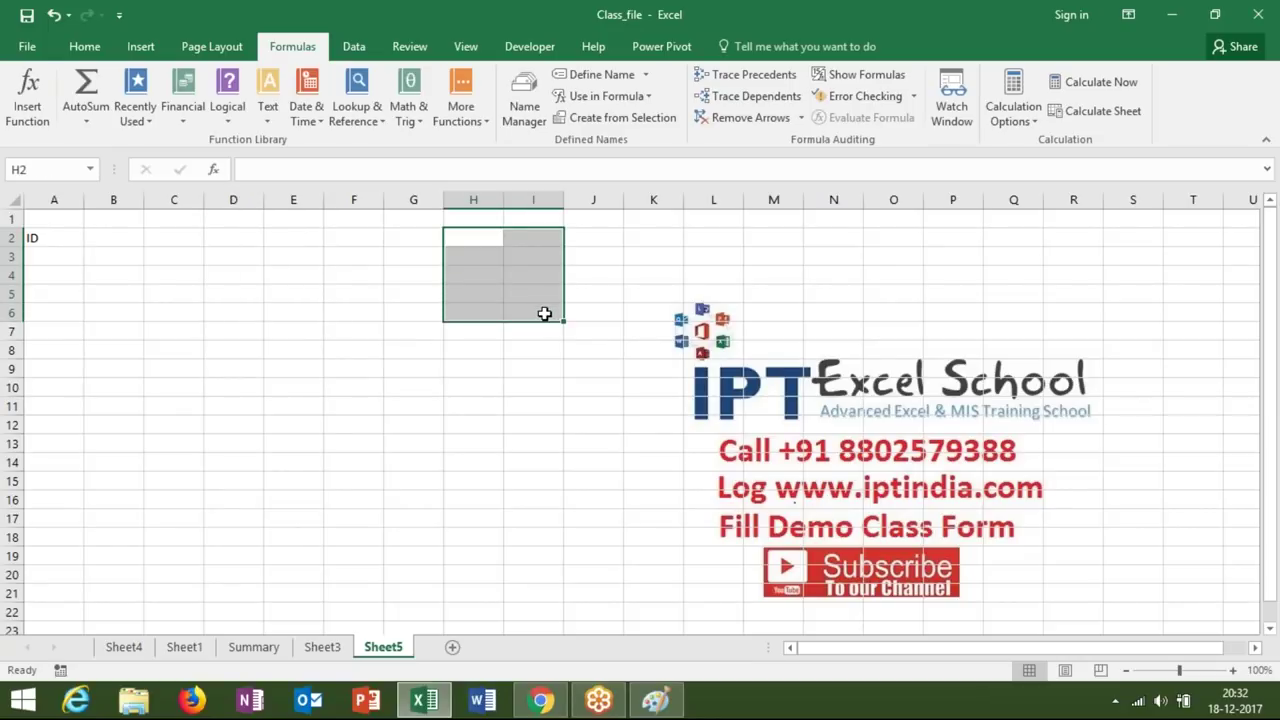
click(86, 50)
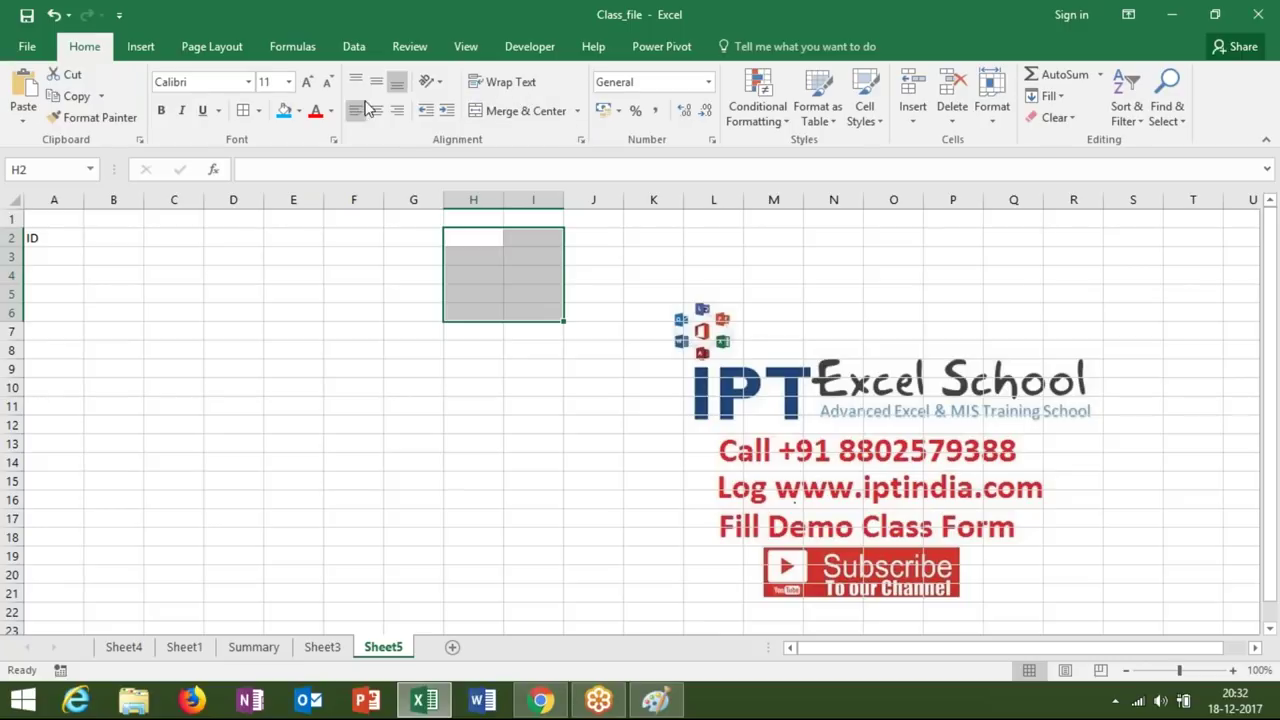
click(478, 111)
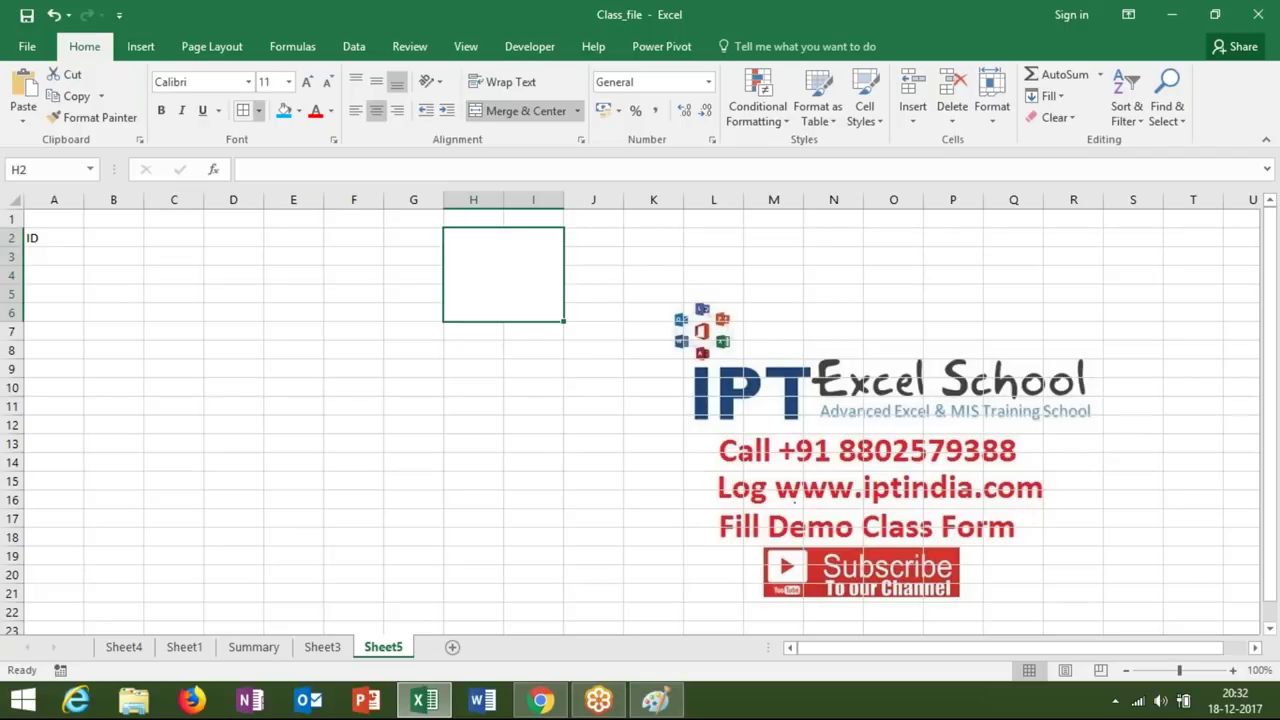
click(258, 111)
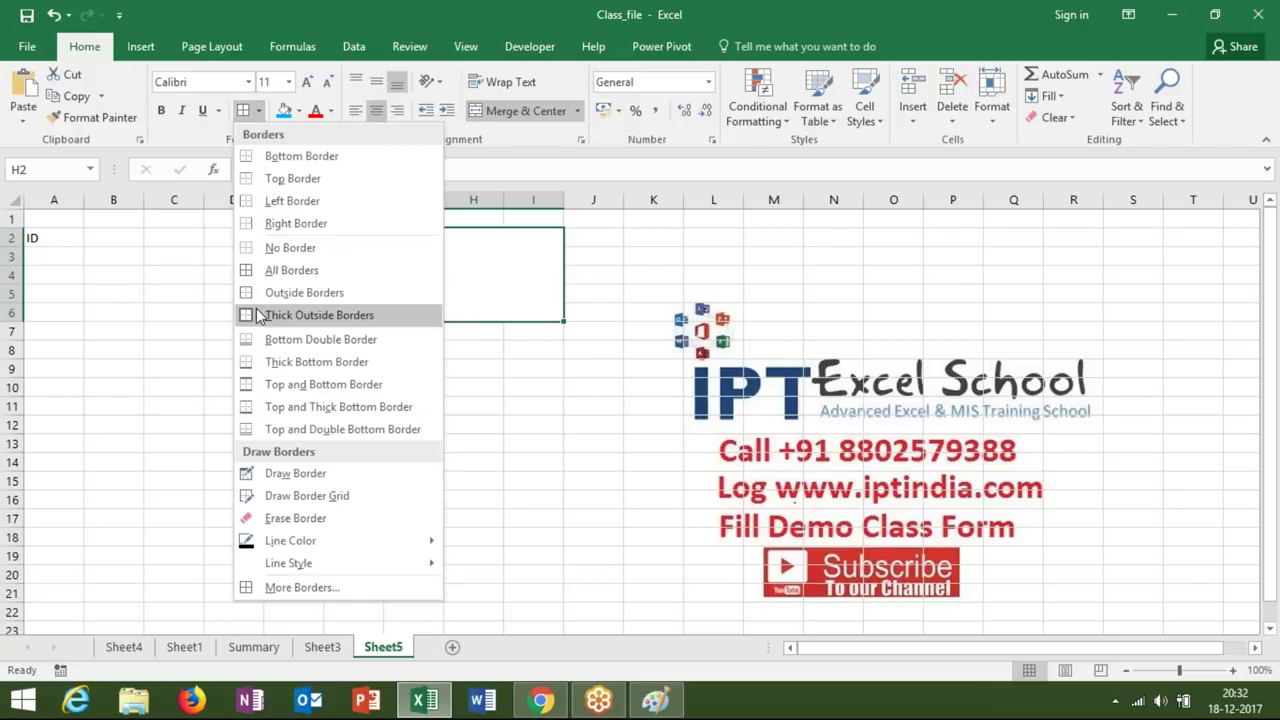
click(259, 315)
click(56, 328)
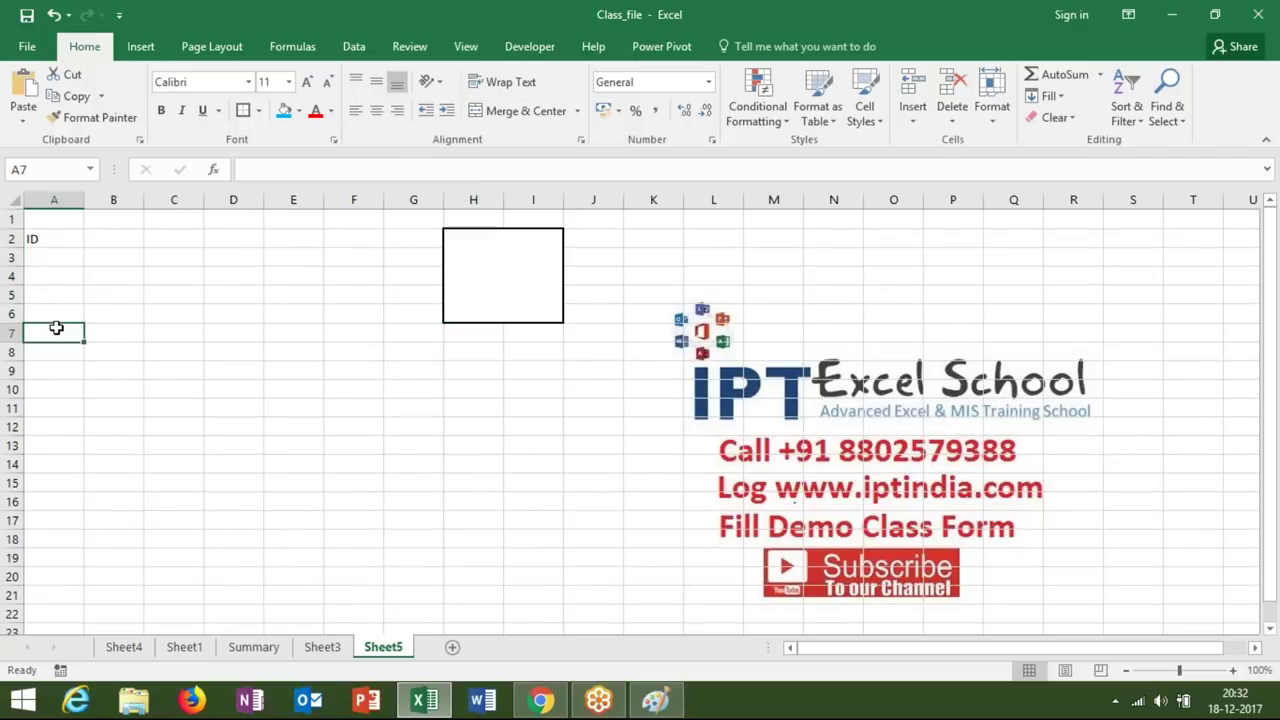
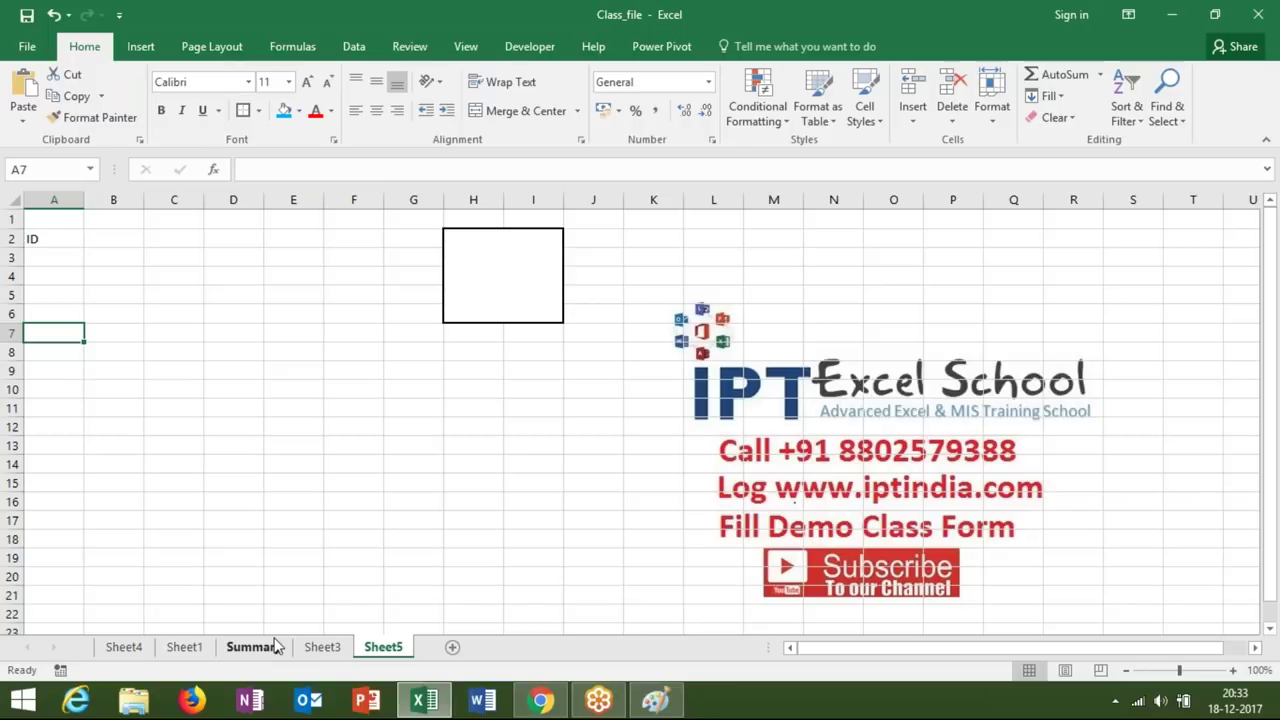
Enter ID 1 in cell B2.
click(116, 242)
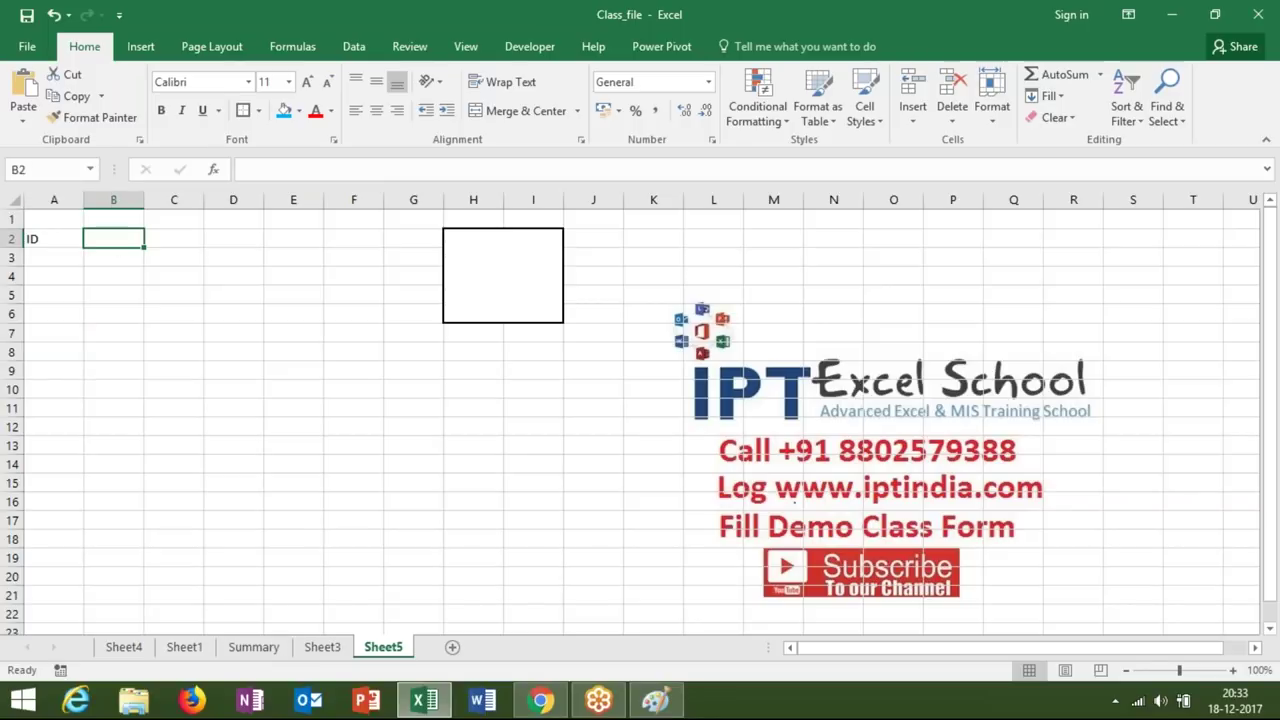
text(1)
key(Return)
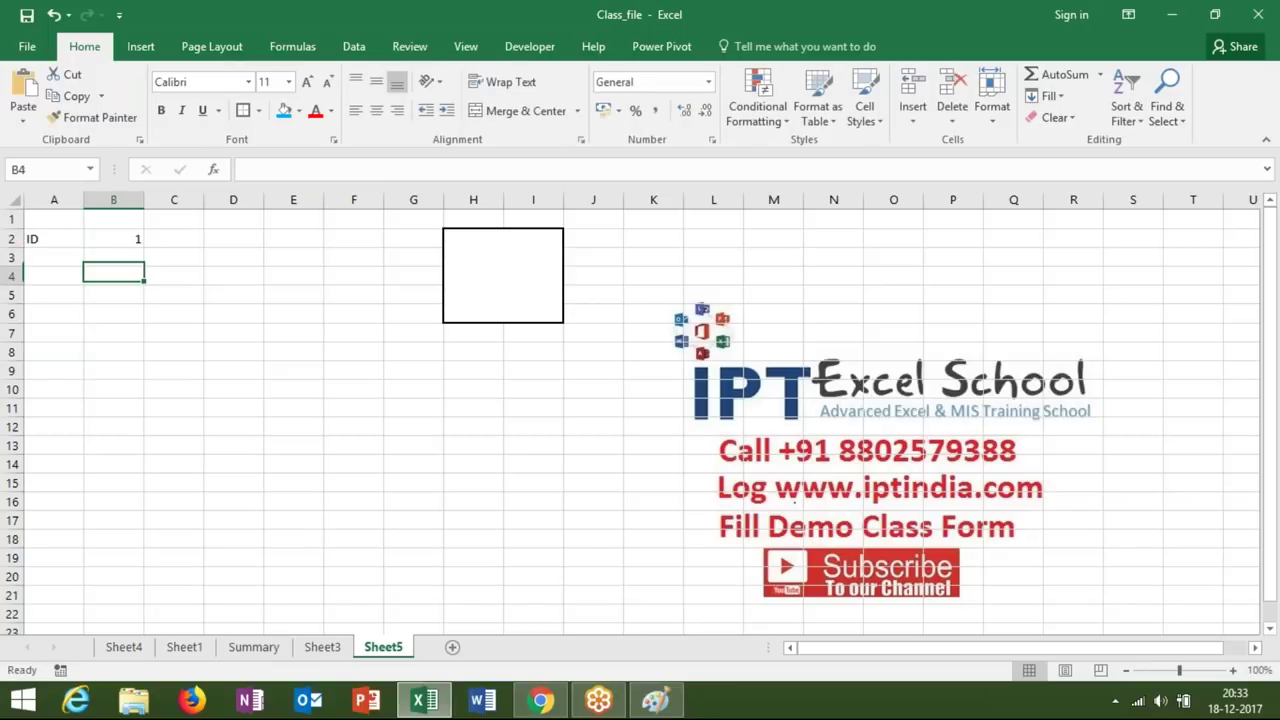
Enter =MATCH(B2,Sheet3!A:A,0) in C3 to find the ID's position on Sheet3.
click(174, 257)
text(=m)
key(Tab)
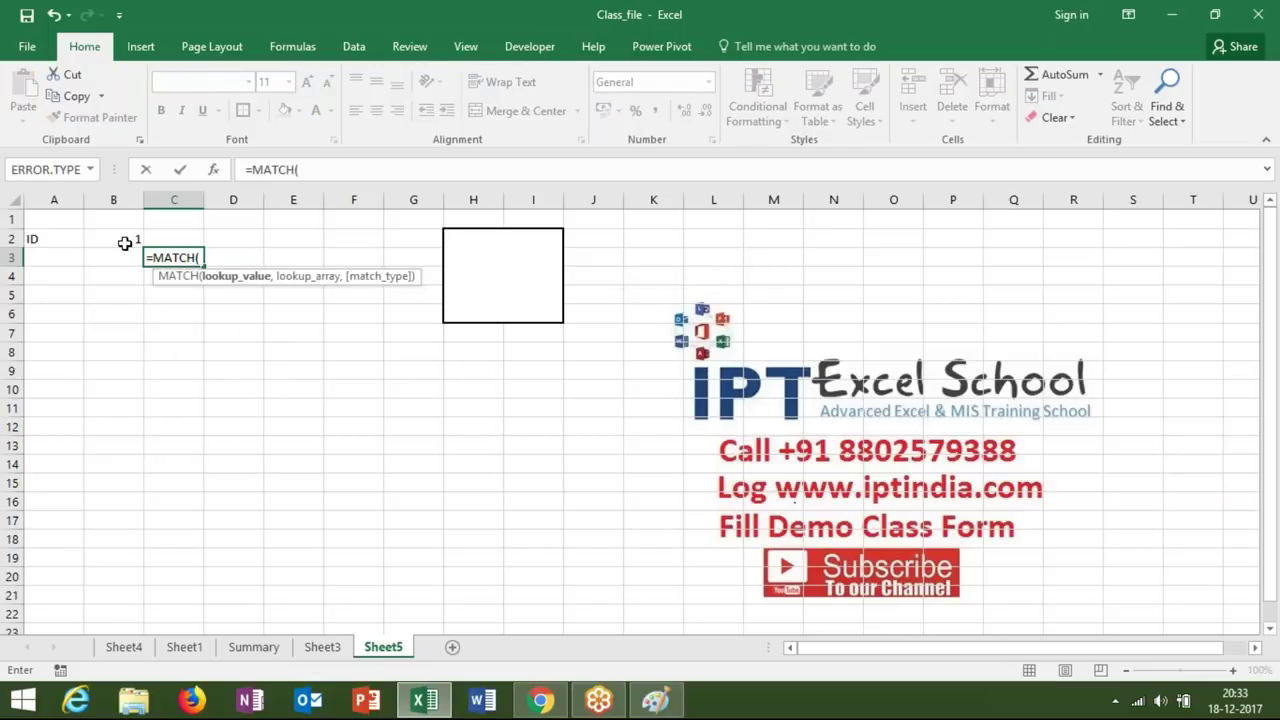
click(124, 242)
text(,Sheet3!)
click(323, 649)
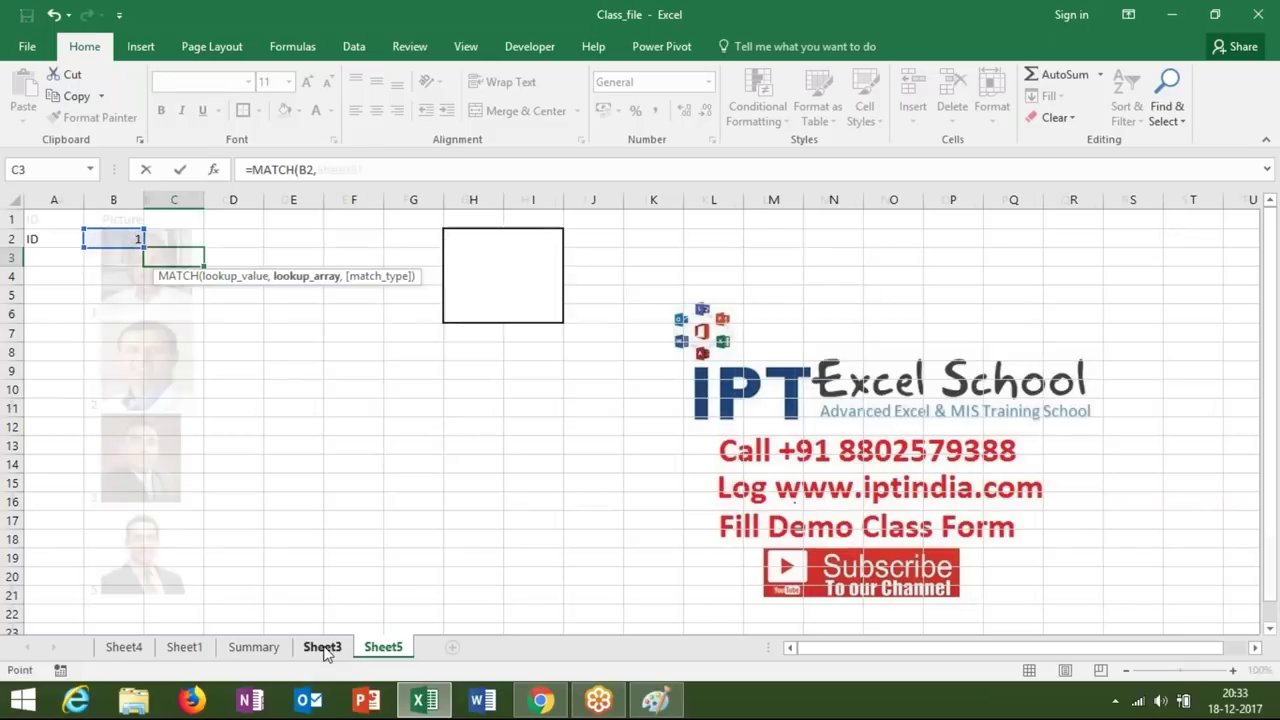
click(60, 199)
text(,)
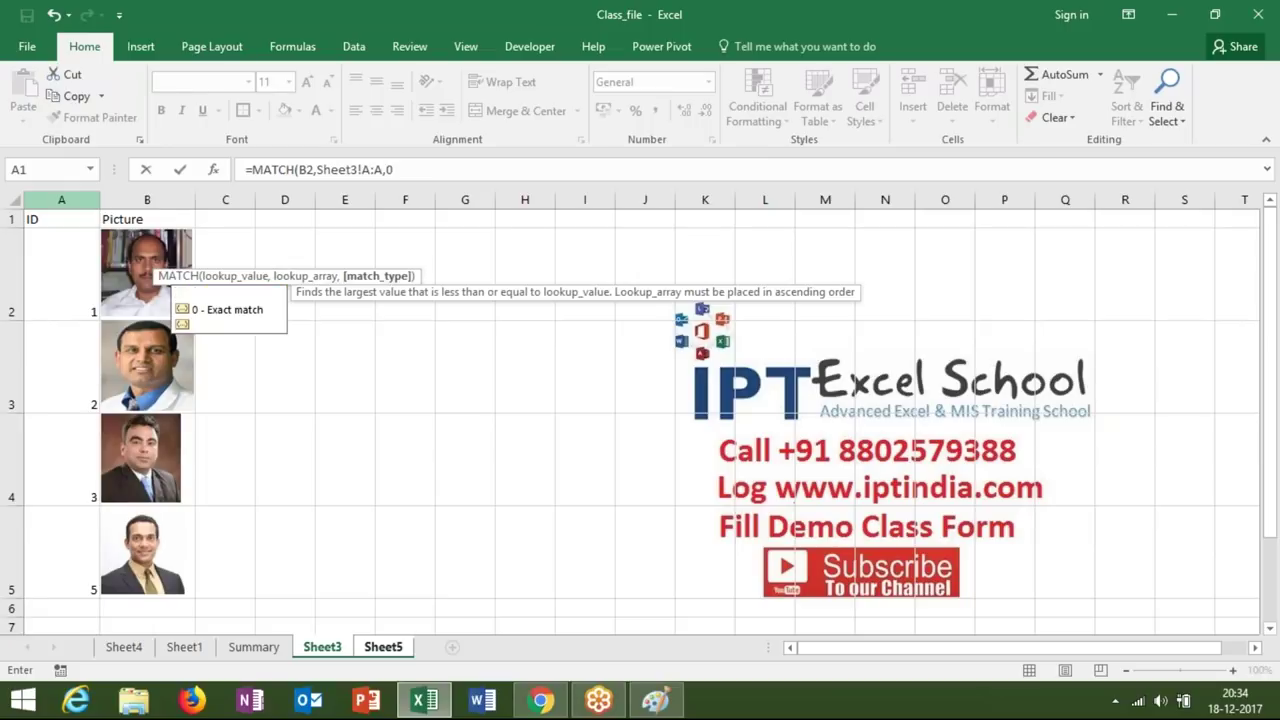
text(0))
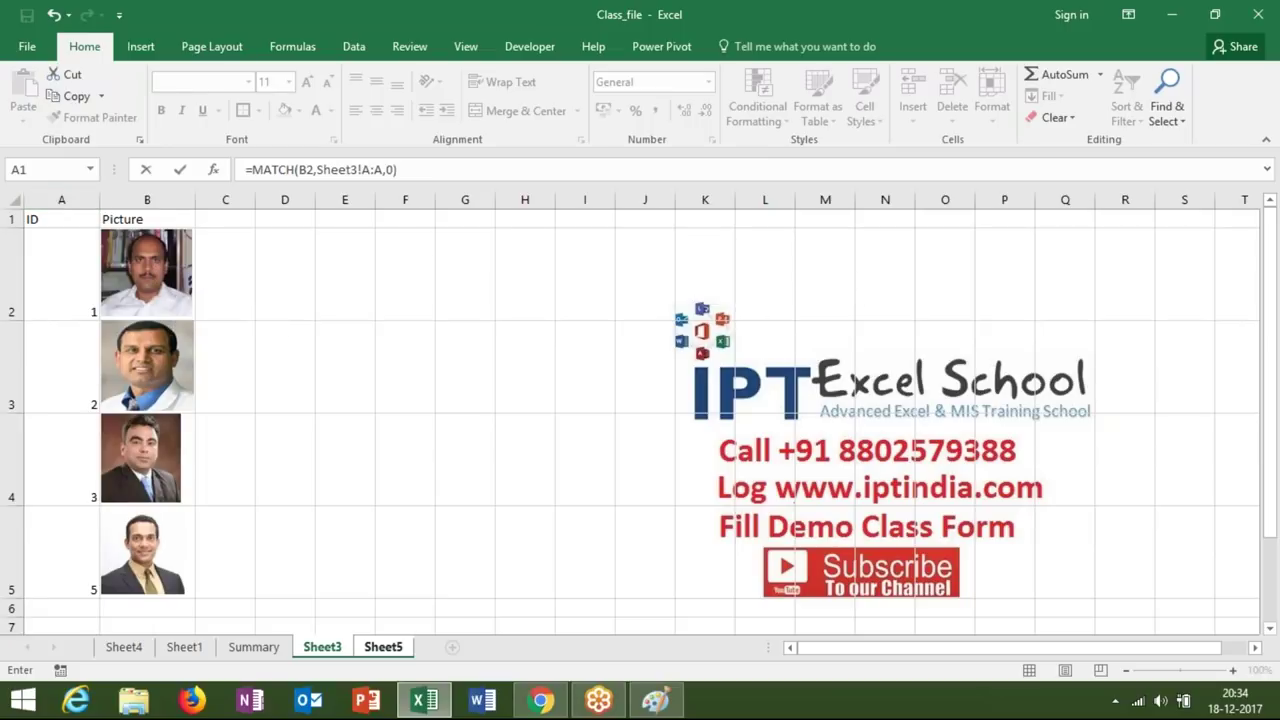
Review the MATCH arguments and compare C3's result 2 with the ID in B2.
double_click(306, 170)
double_click(349, 170)
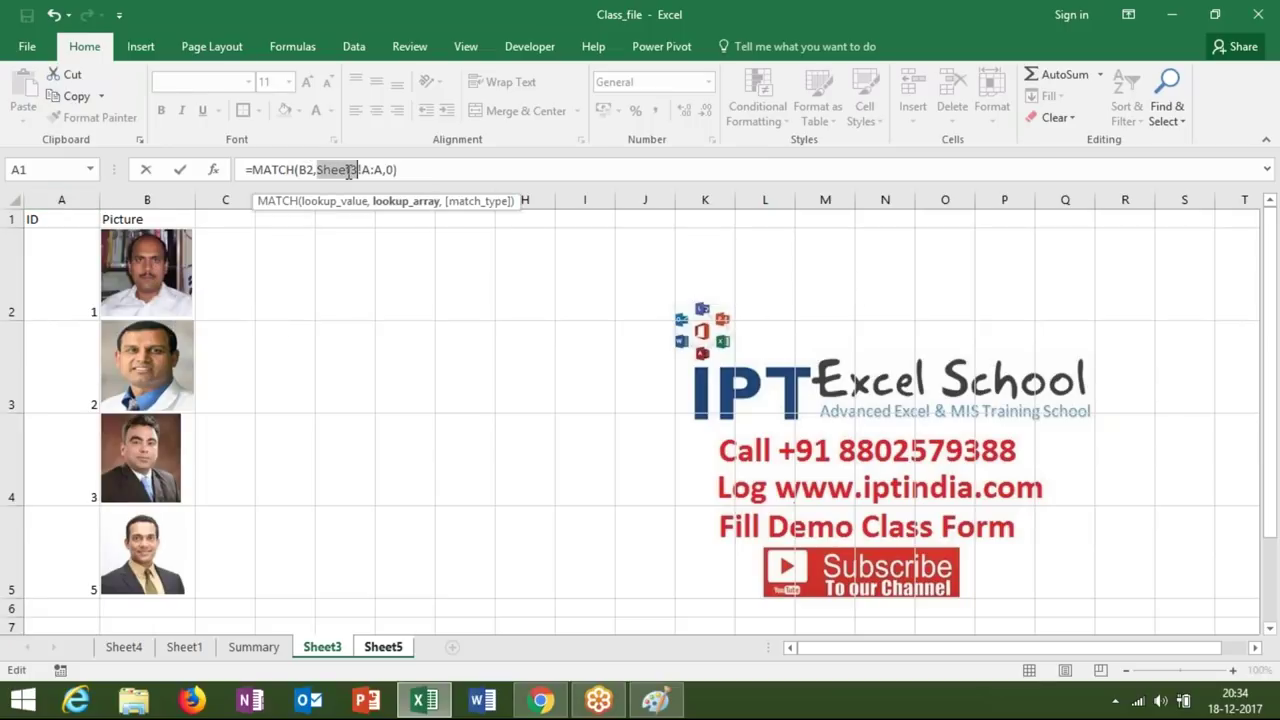
double_click(391, 170)
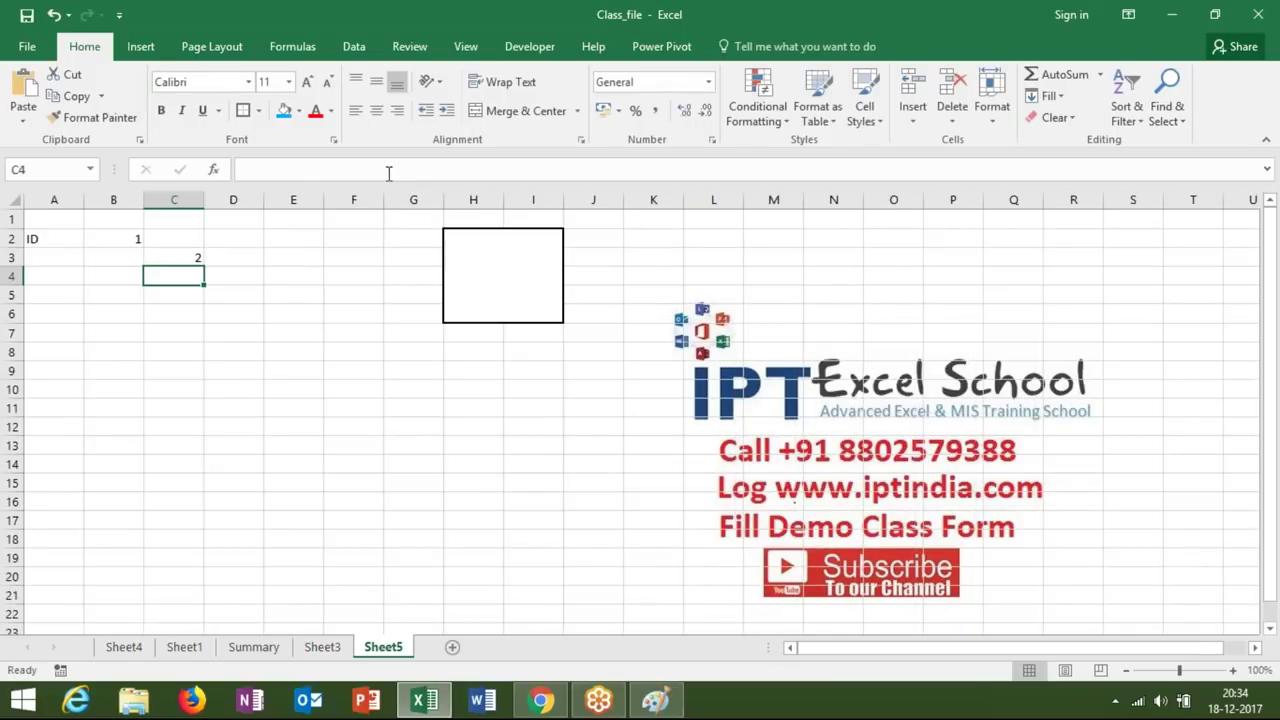
click(178, 260)
click(140, 242)
click(160, 252)
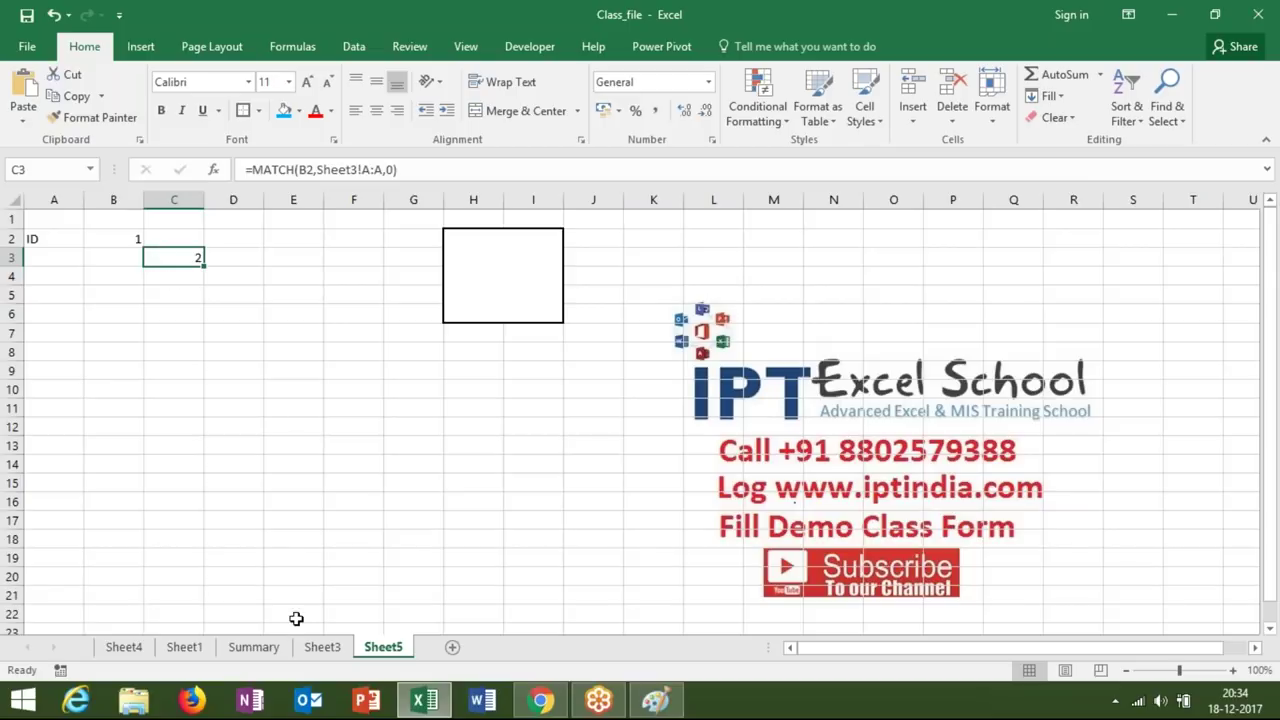
Inspect the ID and Picture list on Sheet3, then return to Sheet5.
click(322, 647)
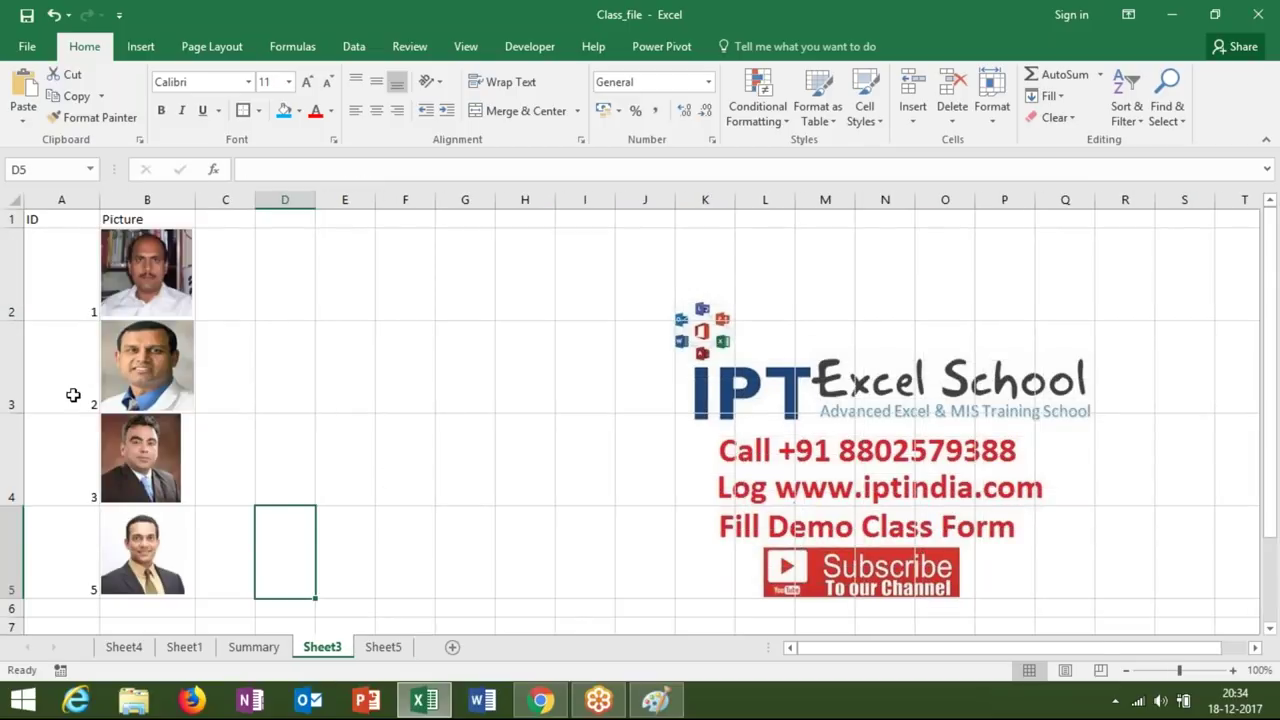
double_click(330, 650)
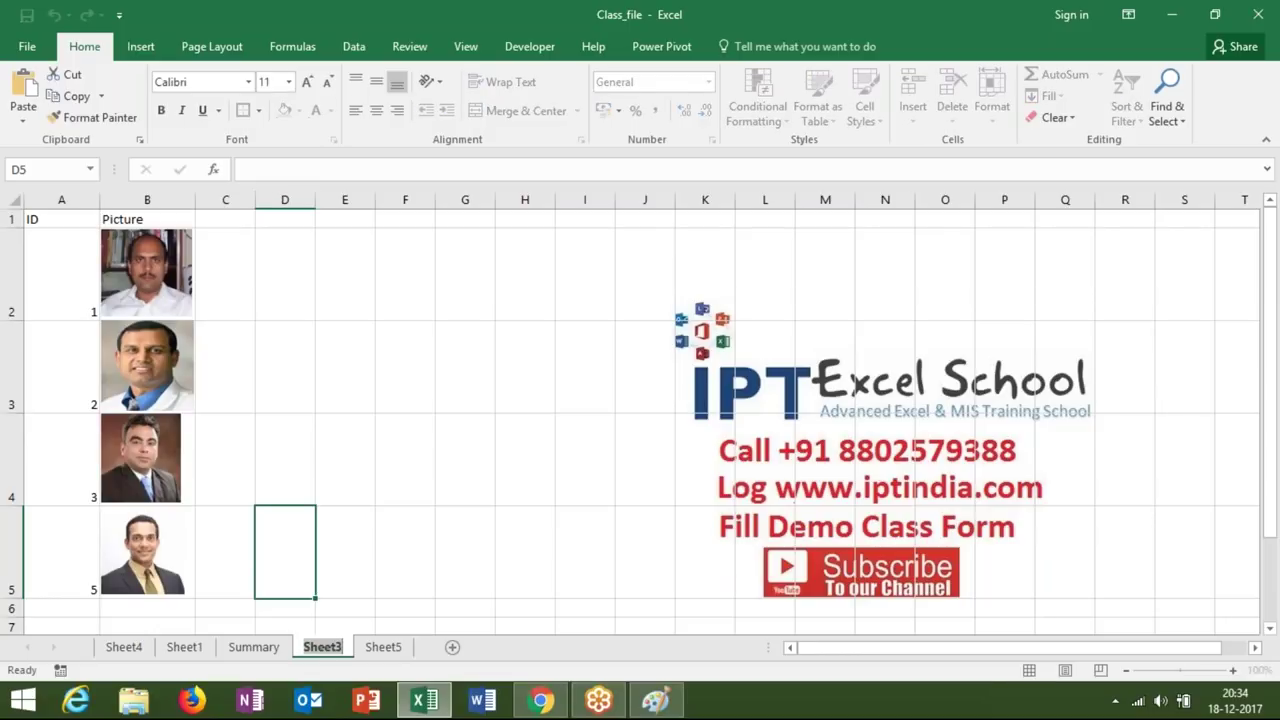
key(Return)
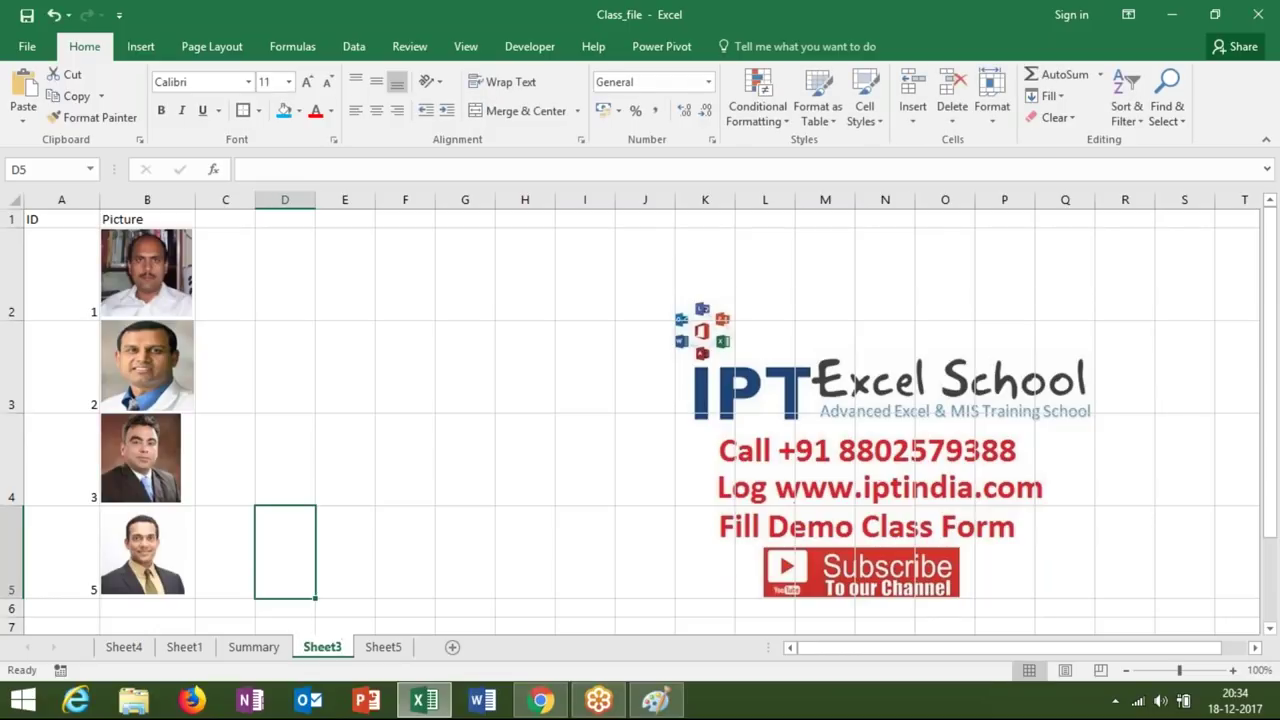
click(380, 647)
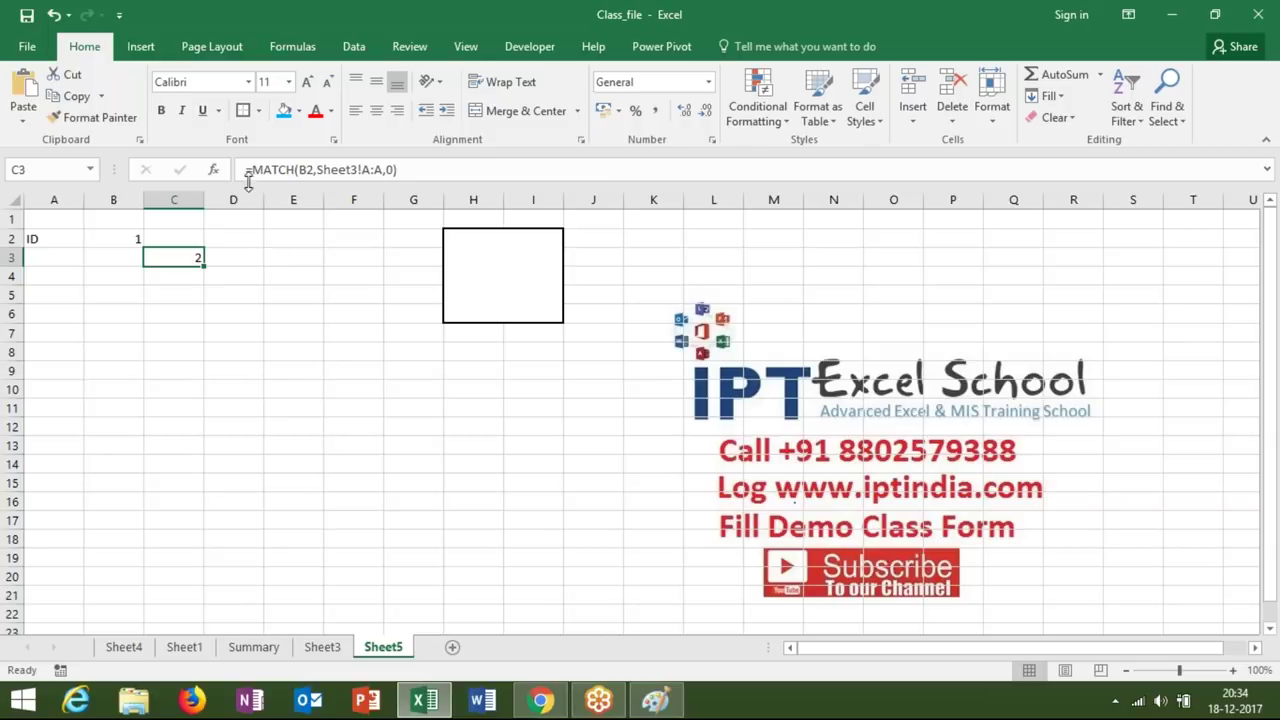
Copy the MATCH formula text from C3's formula bar, leaving the cell unchanged.
drag(250, 177, 466, 187)
key(ctrl+c)
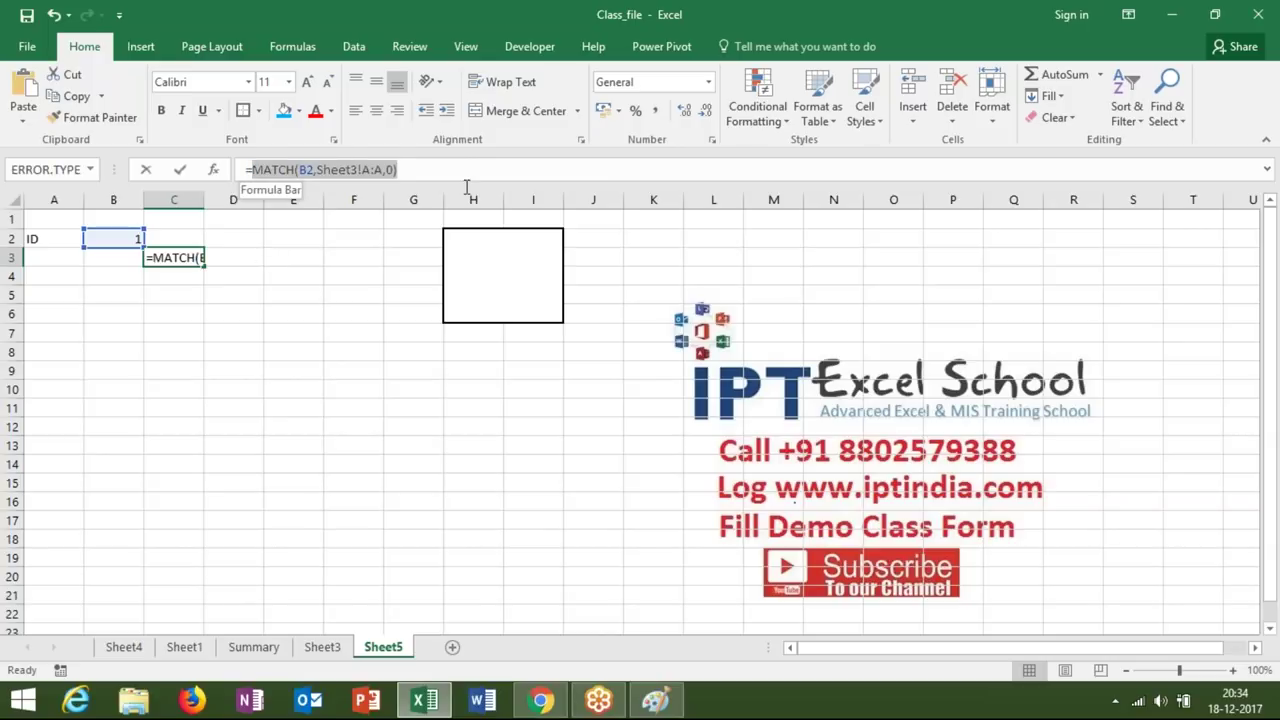
click(466, 184)
key(Return)
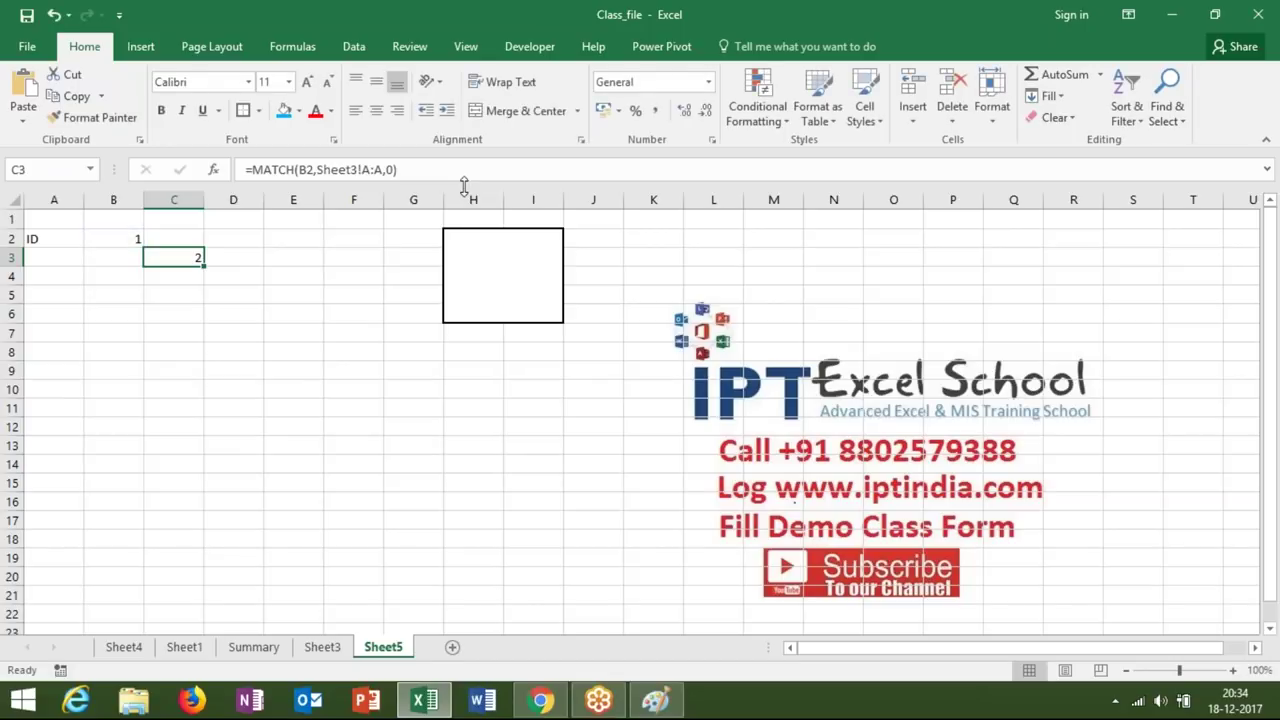
Define the name Photo as =INDIRECT("Sheet3!"&"B"&MATCH(B2,Sheet3!A:A,0)) using the pasted MATCH formula.
click(292, 46)
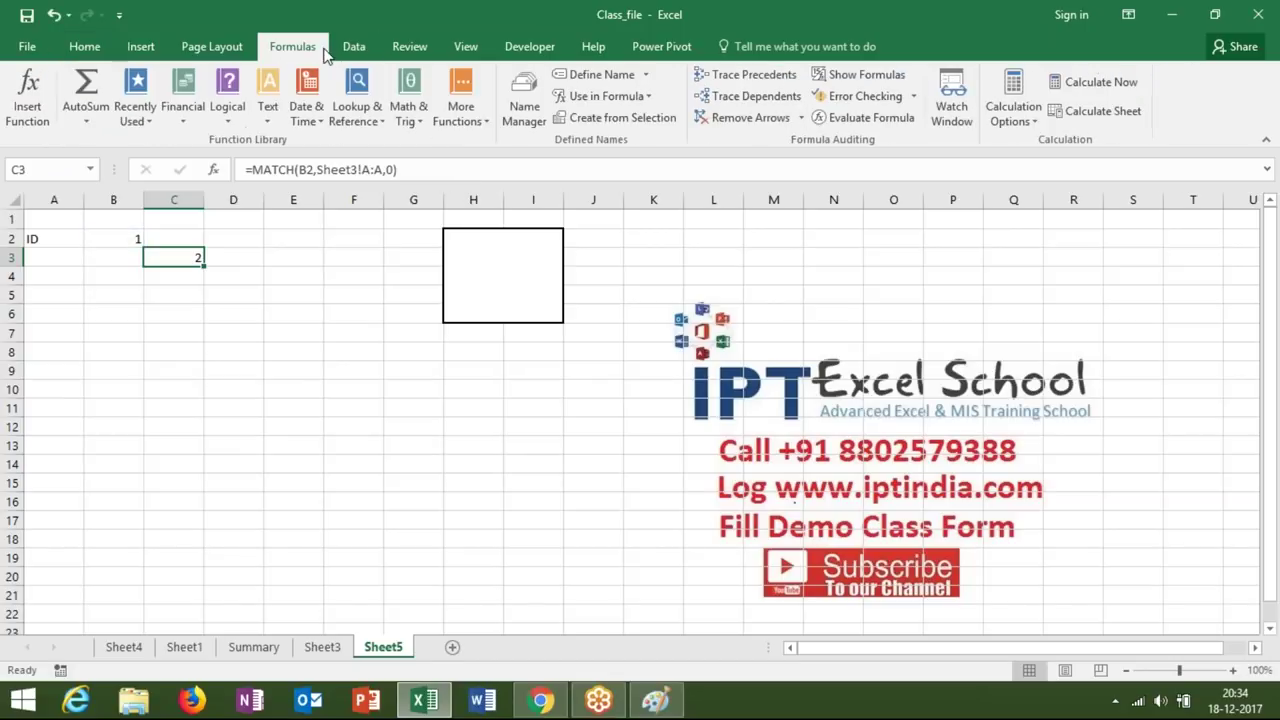
click(600, 75)
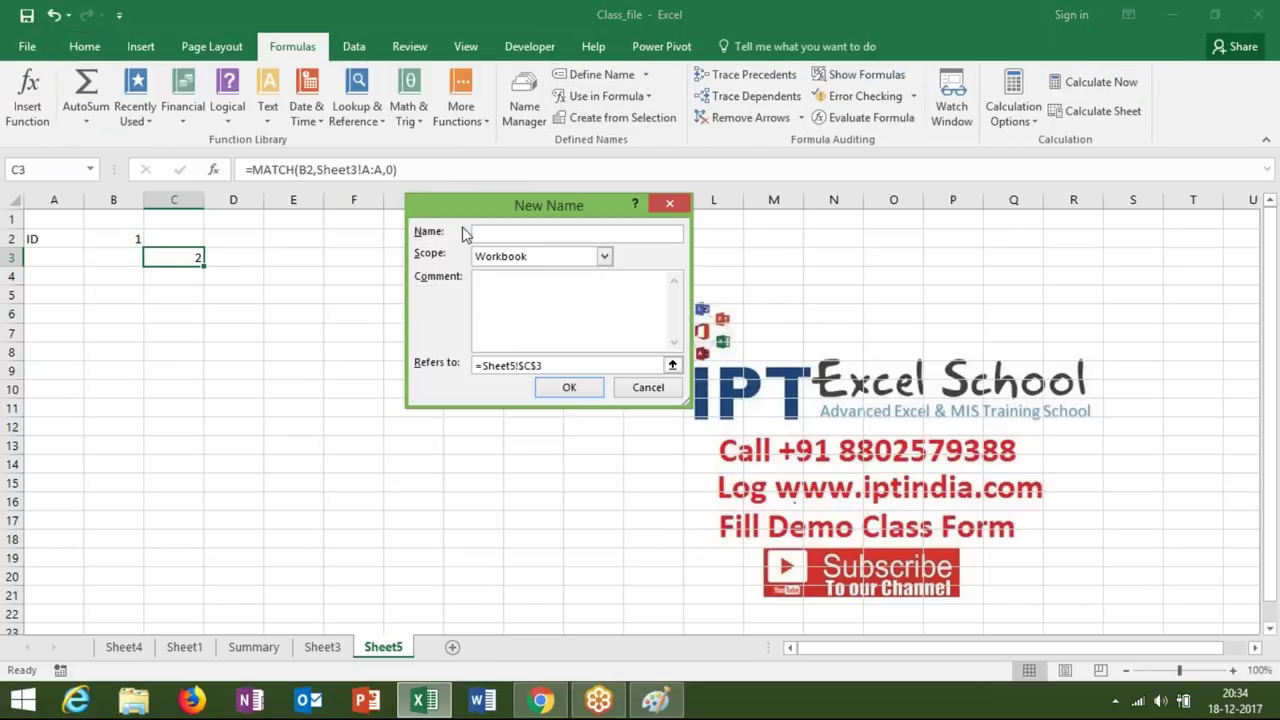
drag(493, 202, 299, 273)
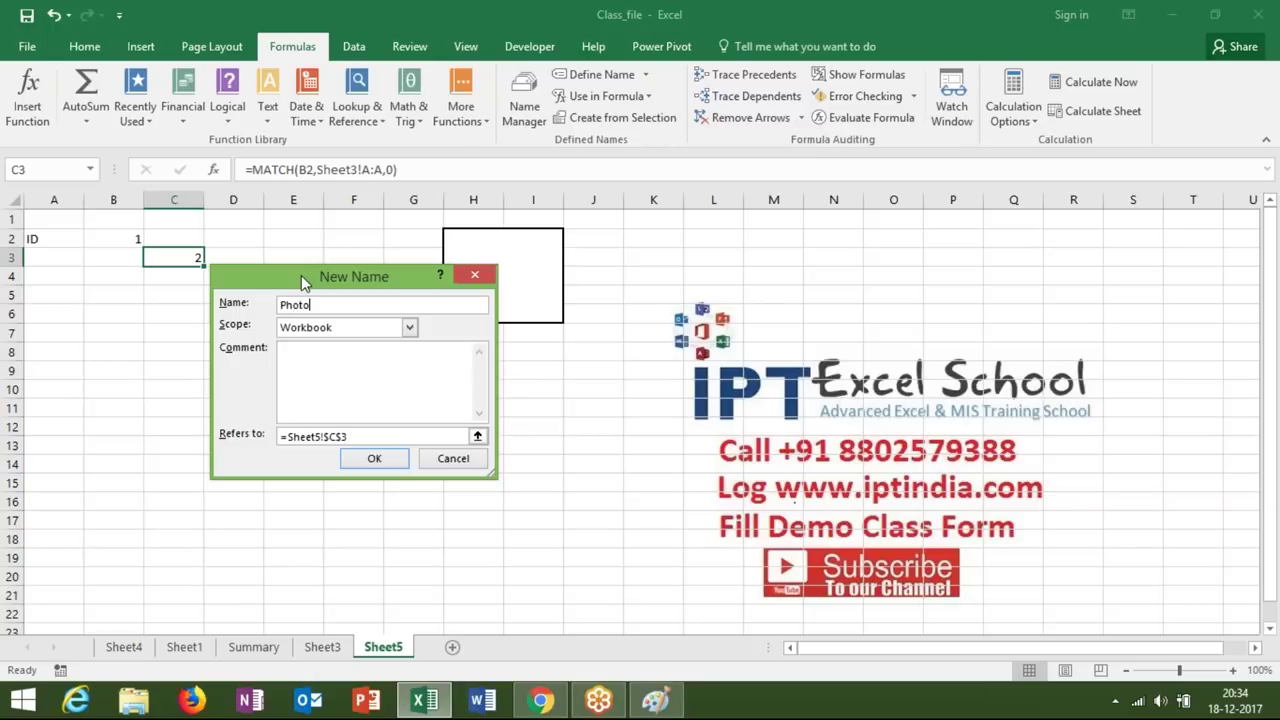
drag(350, 436, 265, 436)
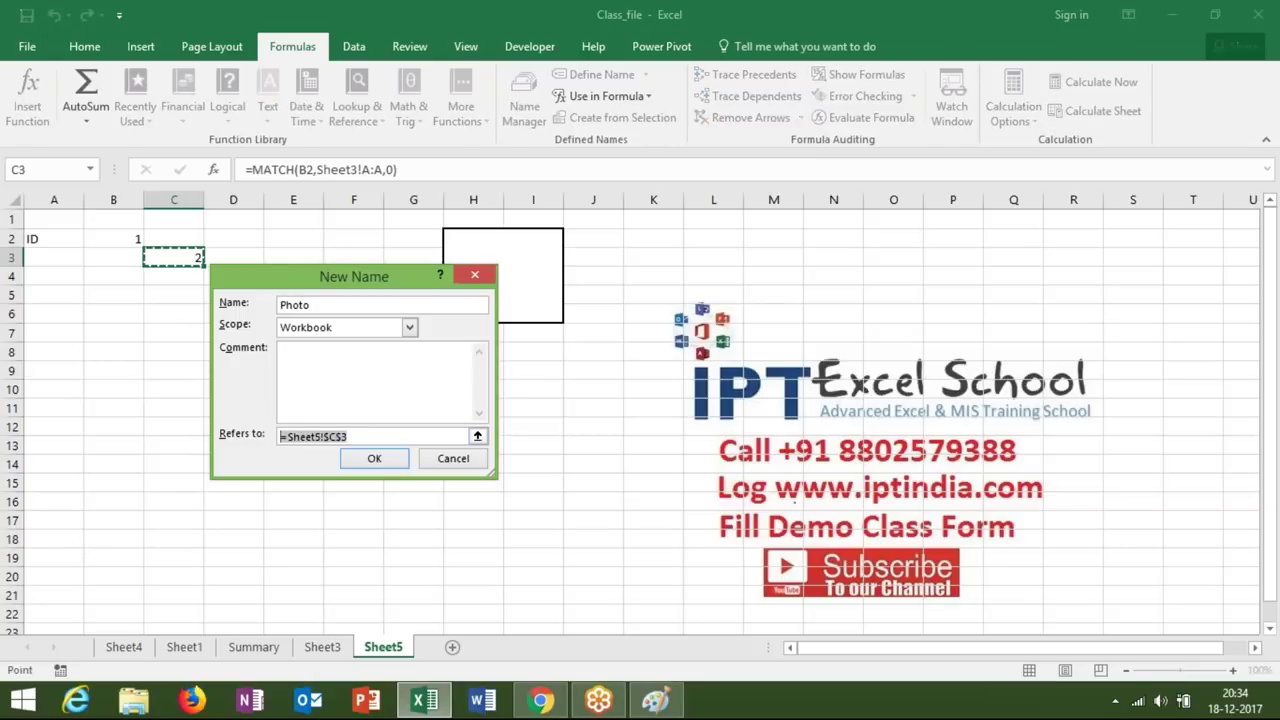
key(BackSpace)
text(=)
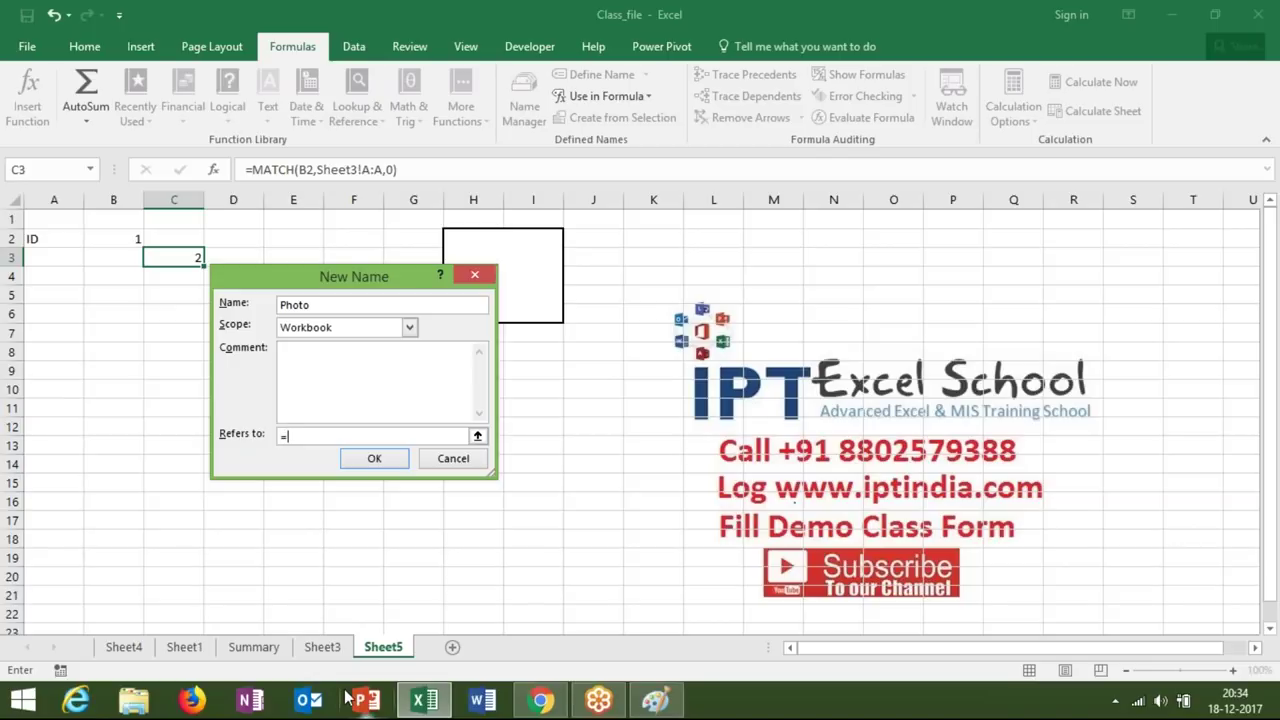
text(ind)
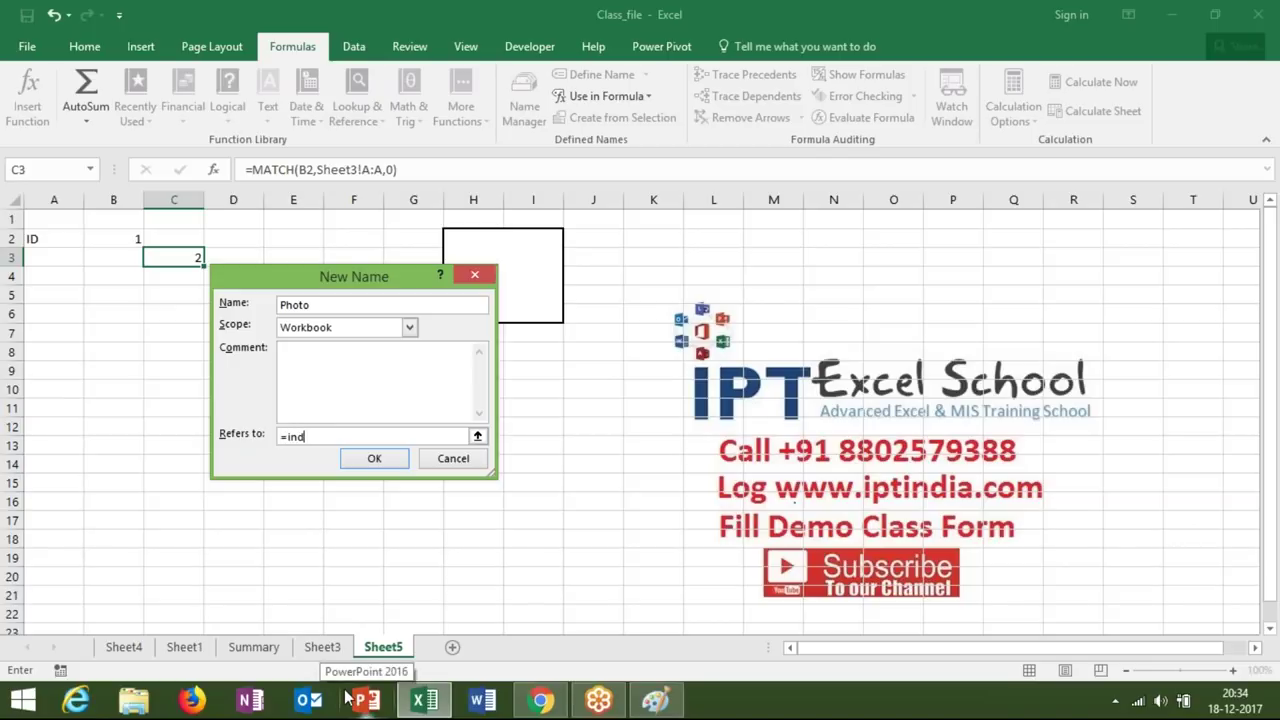
text(rect)
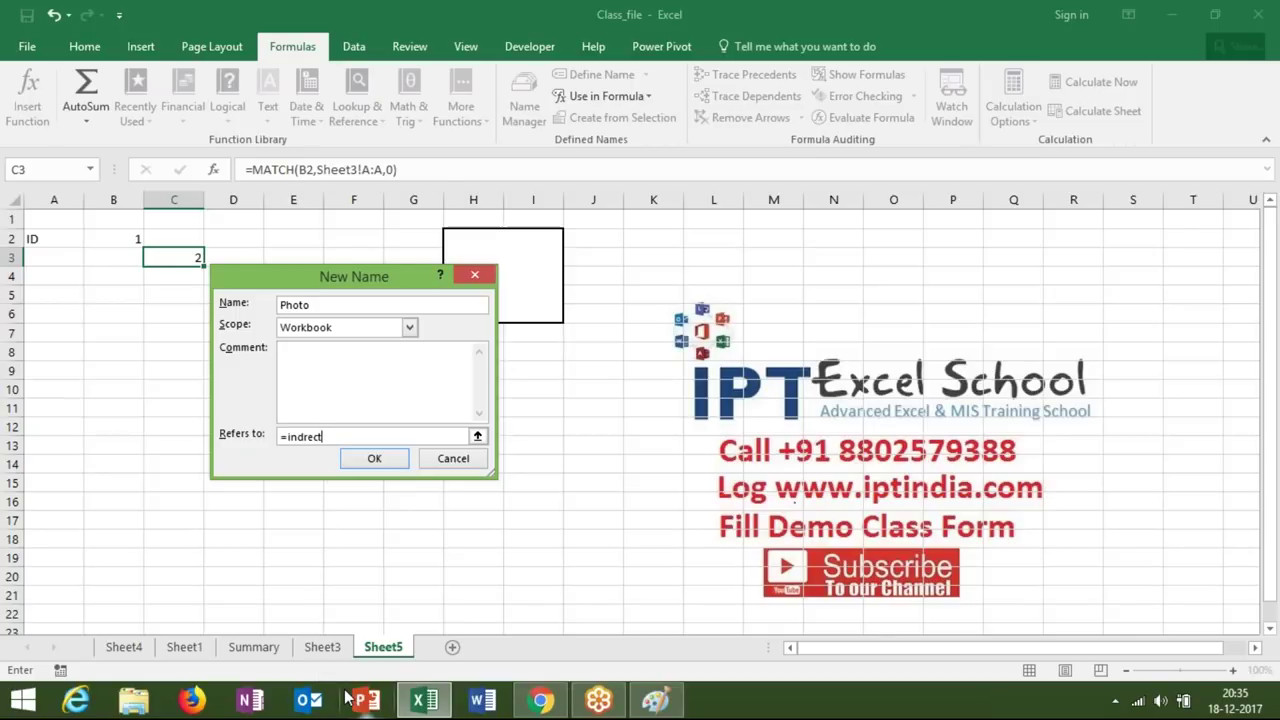
text(()
text("Sheet)
text(3!")
text(&"B")
text(&)
key(ctrl+v)
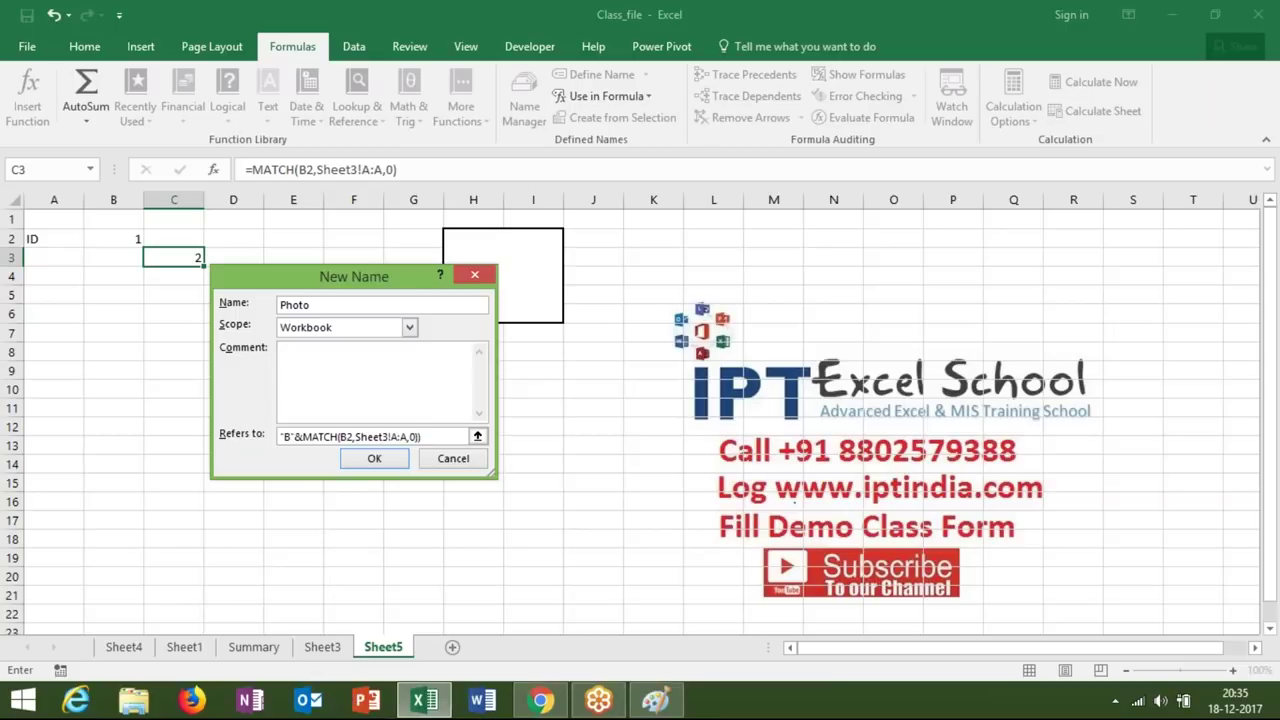
click(372, 458)
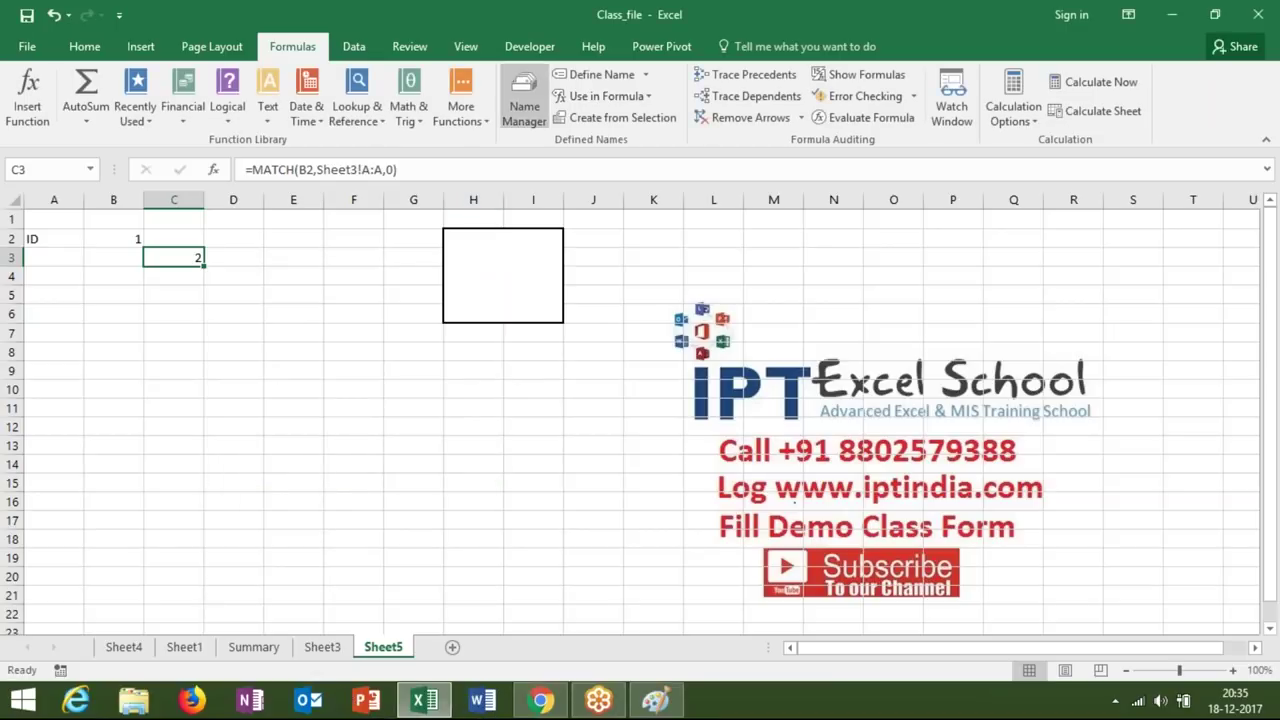
Inspect the Photo name's formula in the Name Manager.
click(525, 106)
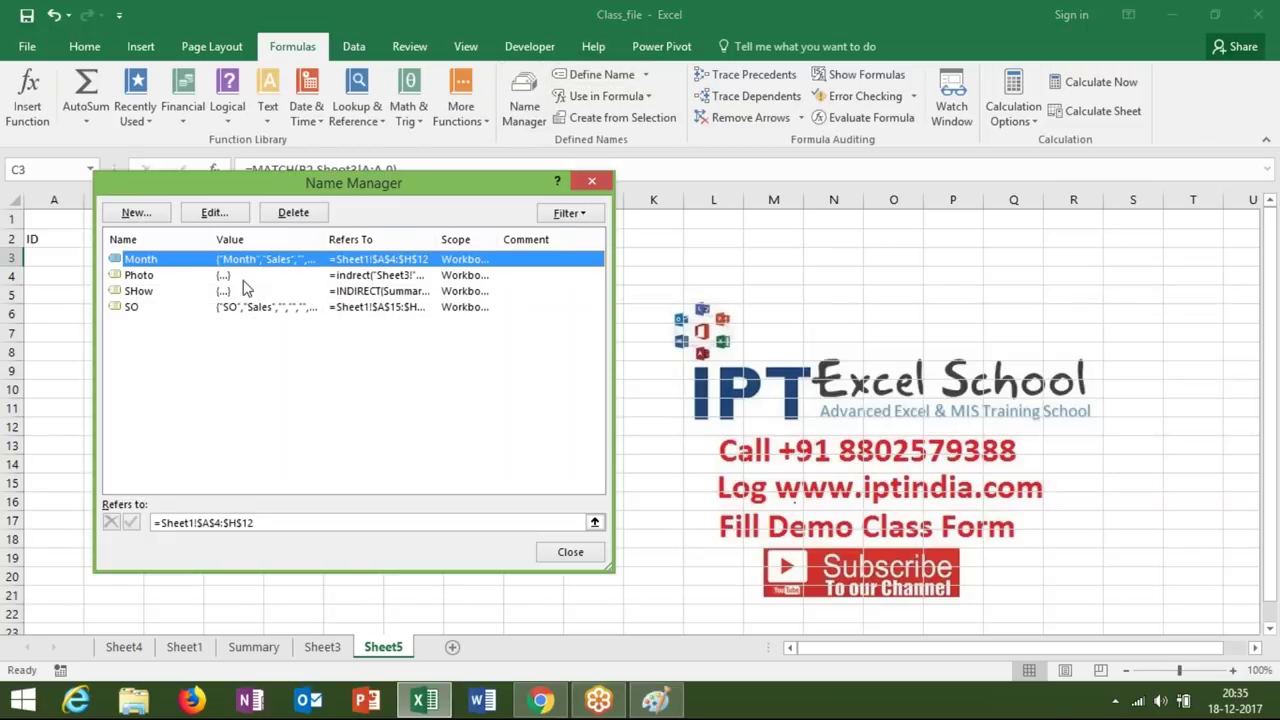
click(244, 280)
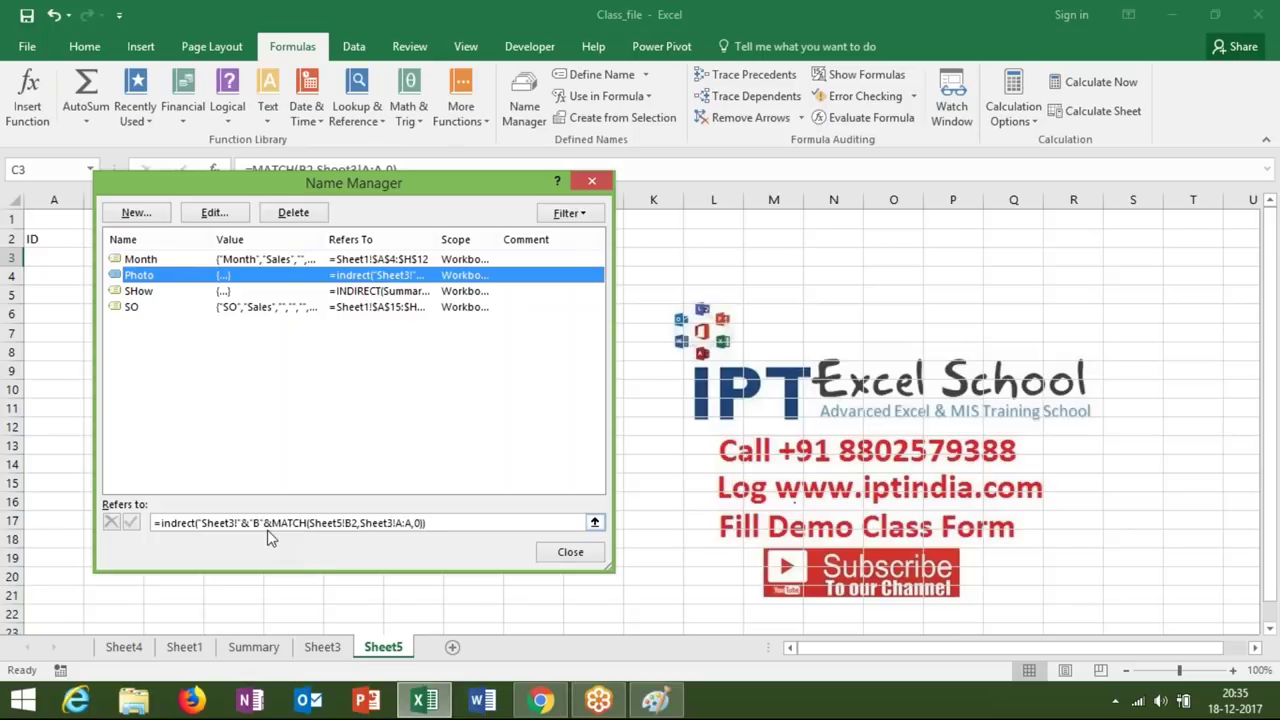
key(Escape)
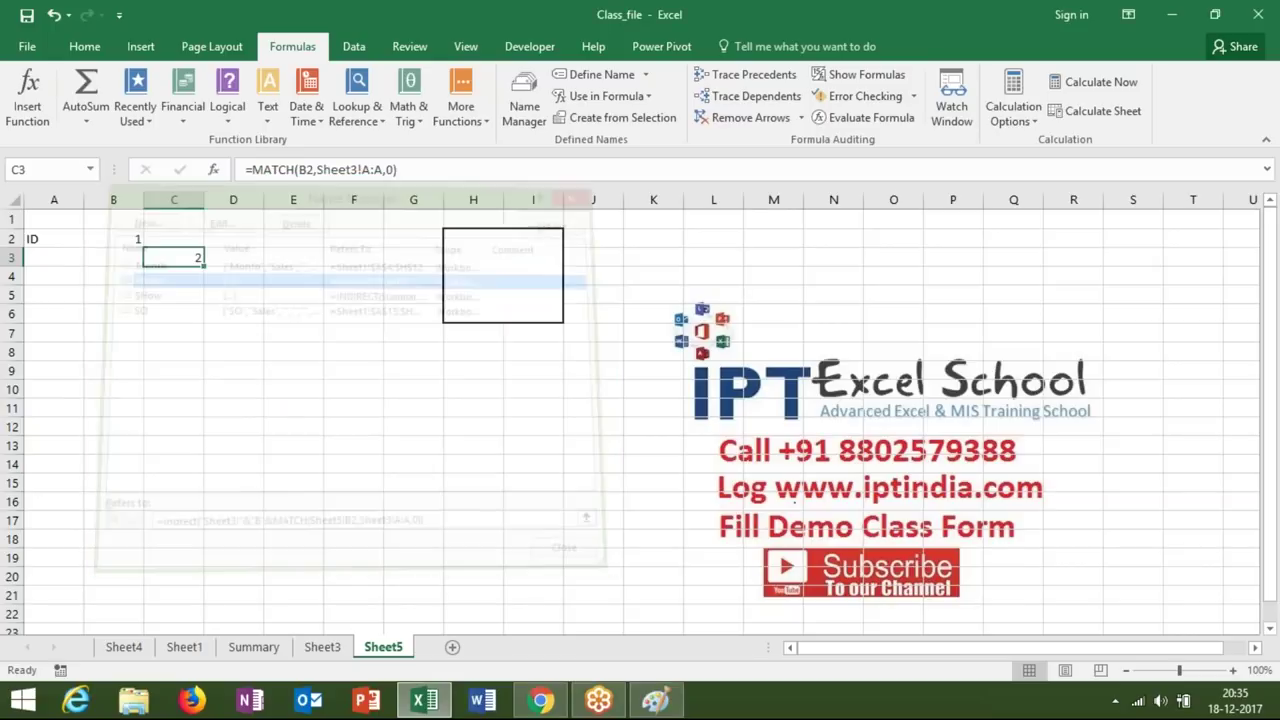
Enter =Sheet3!B2 in D6 to reference the first picture cell.
click(234, 314)
text(=)
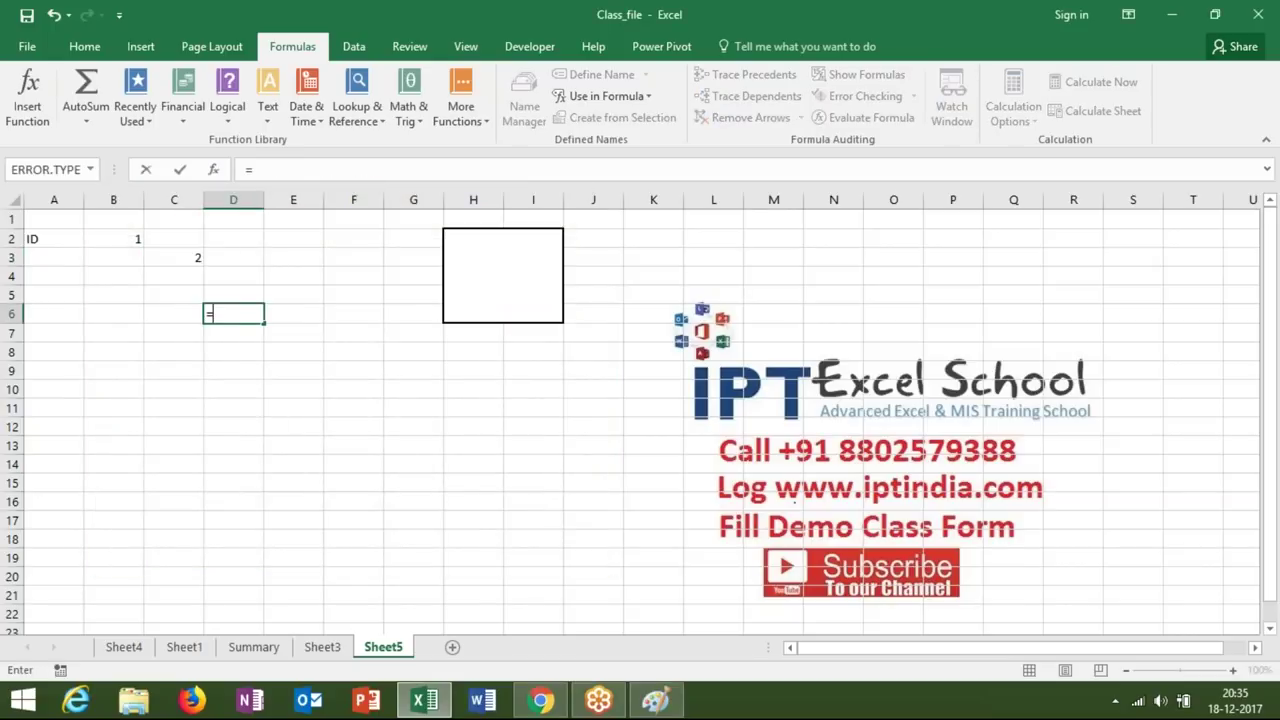
click(322, 647)
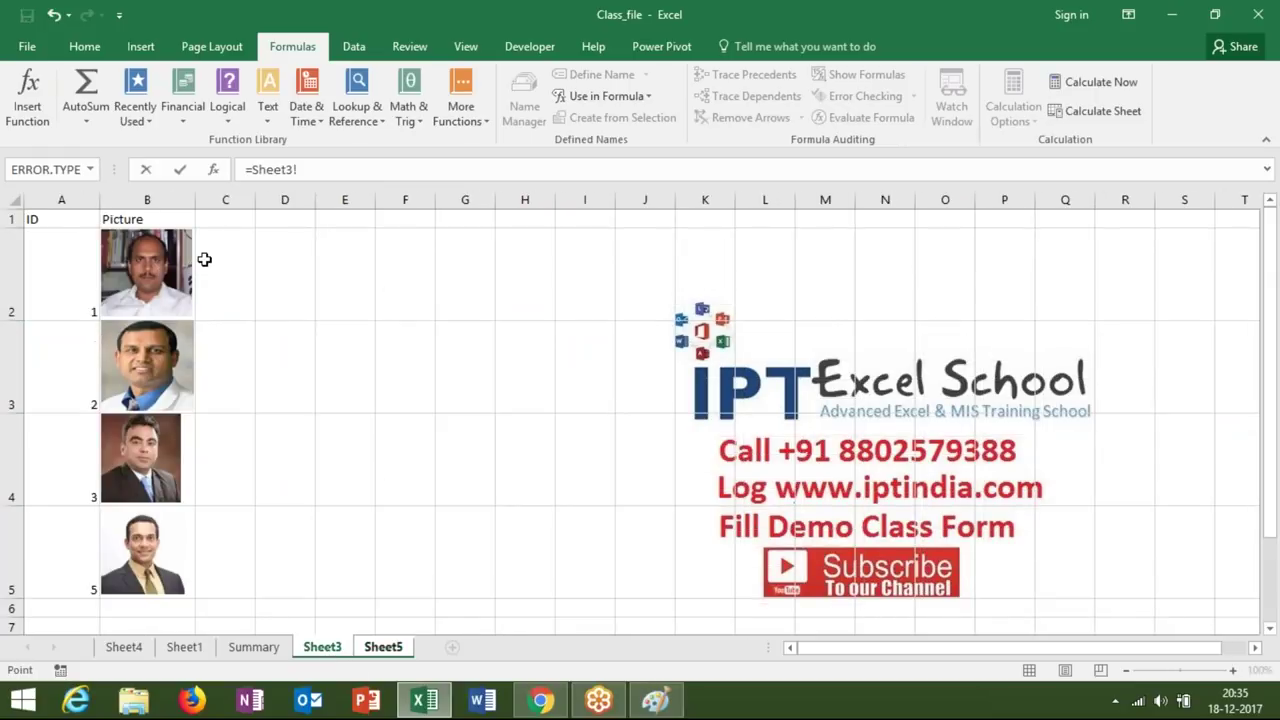
click(204, 259)
key(Left)
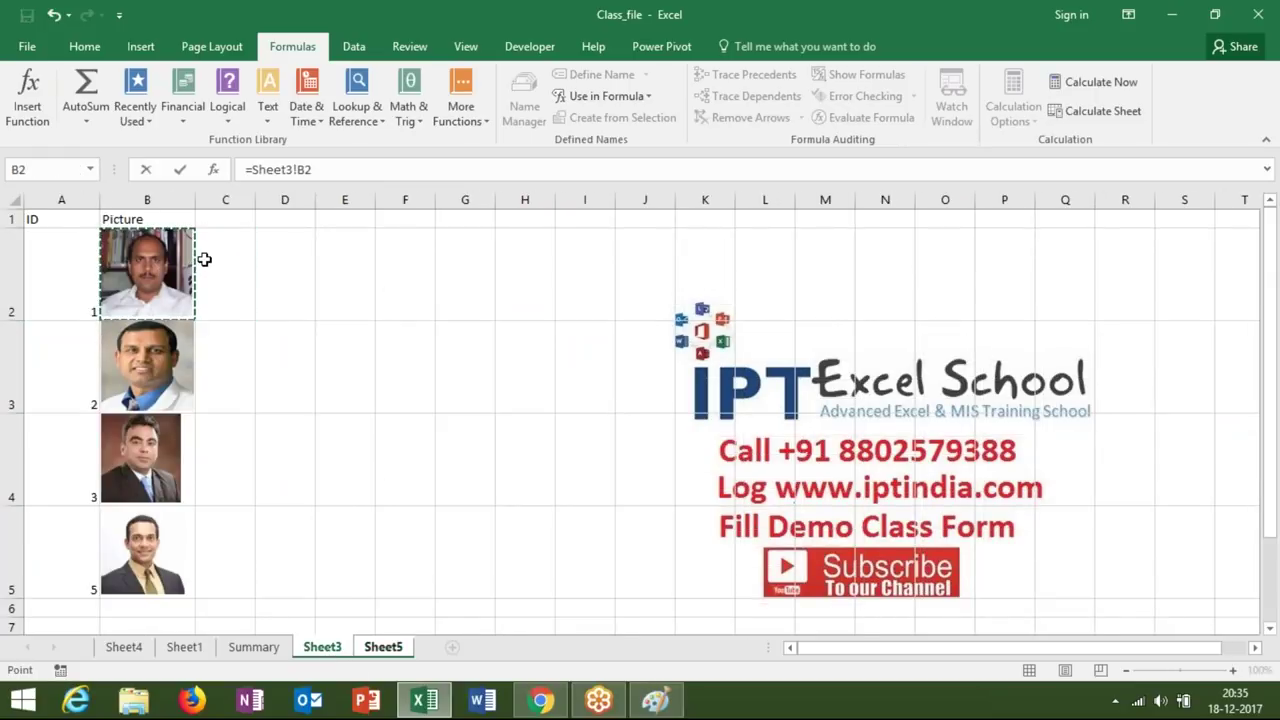
key(Return)
key(Return)
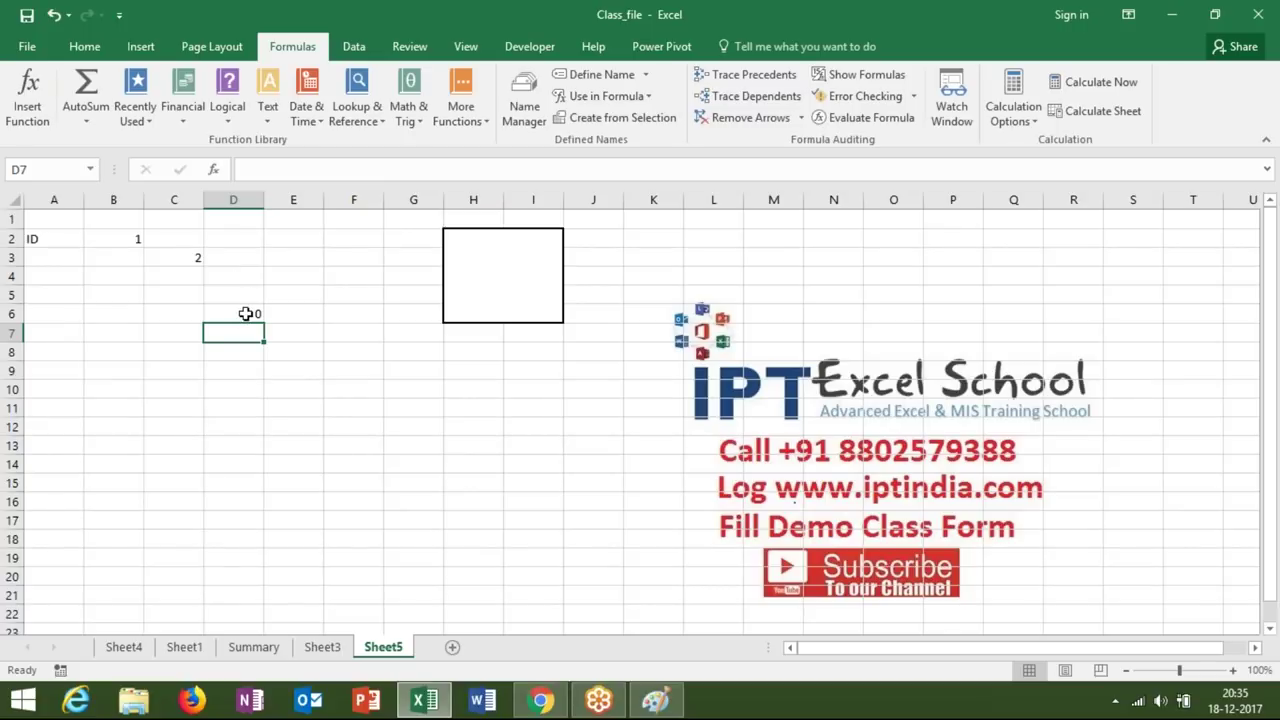
Review the =Sheet3!B2 formula in D6, leaving it unchanged.
click(245, 313)
double_click(245, 313)
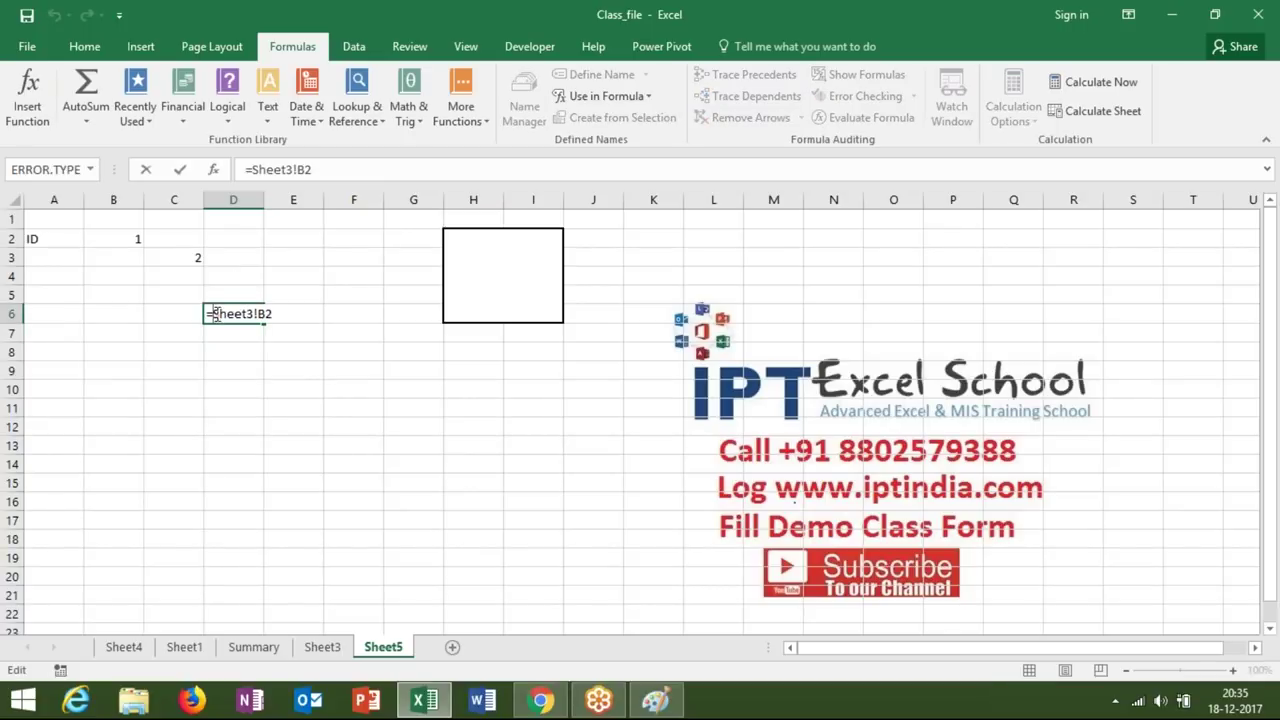
drag(212, 313, 272, 314)
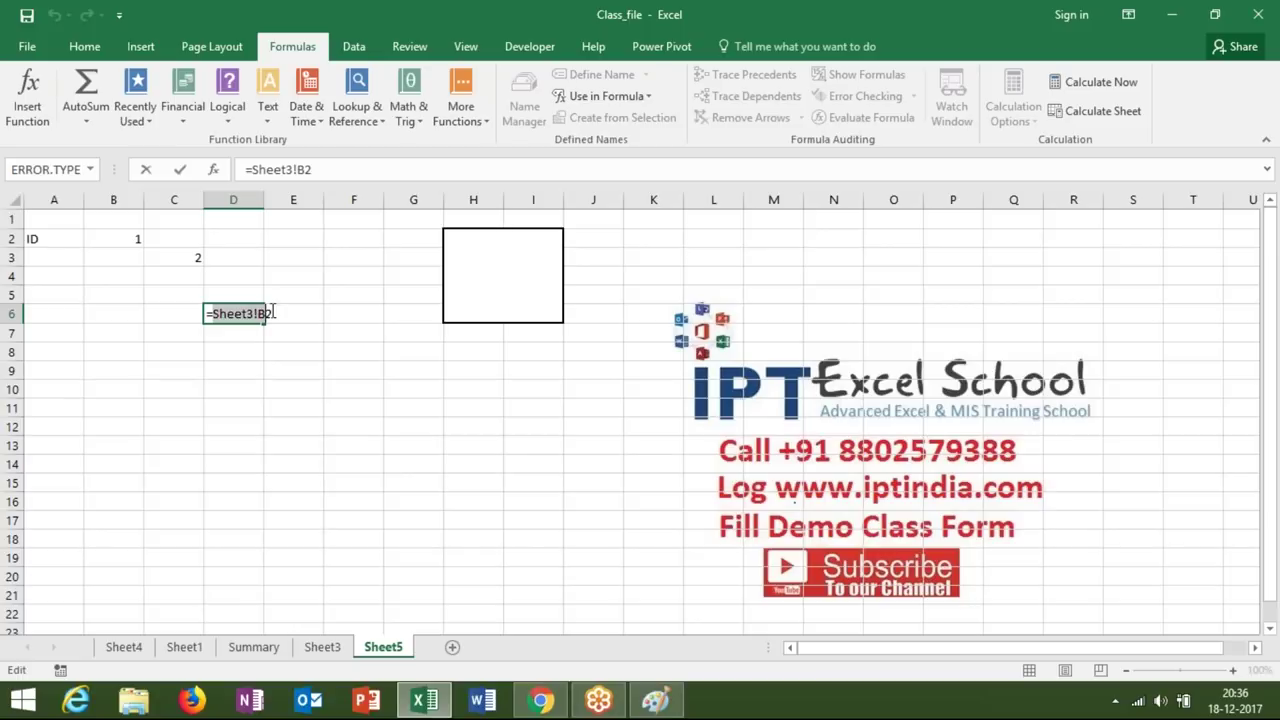
key(ctrl+Return)
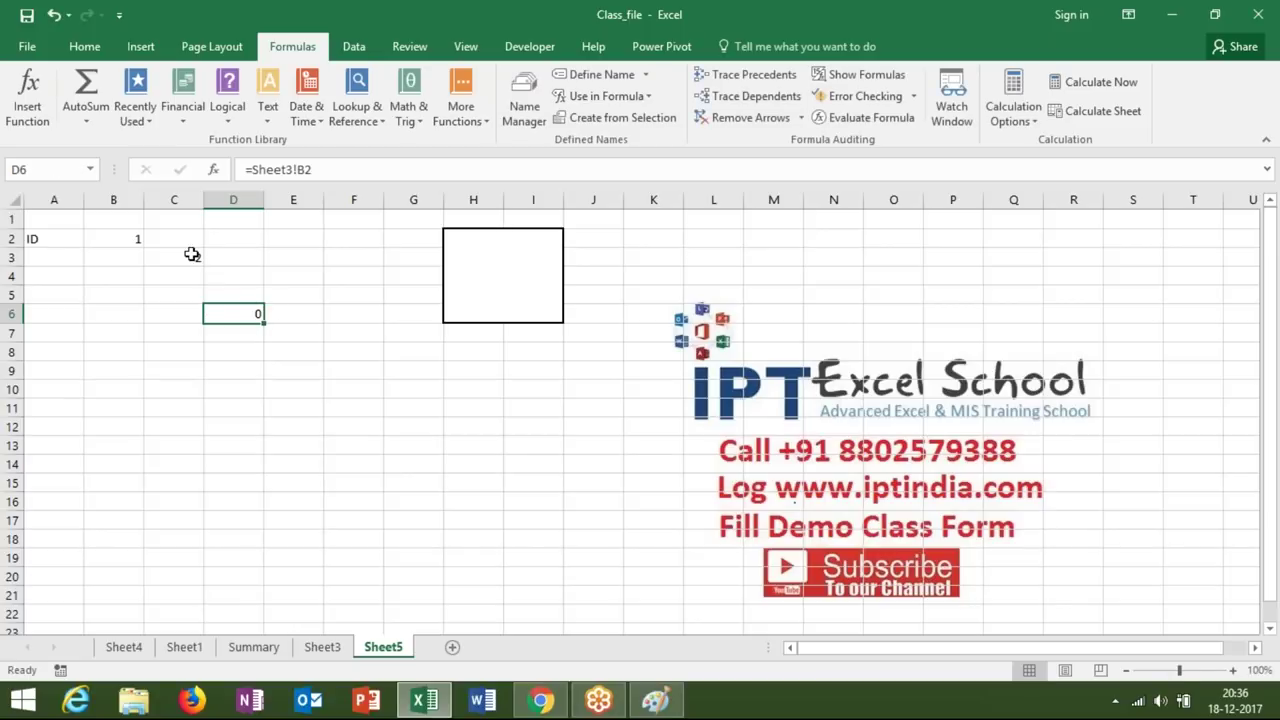
Recheck the =MATCH(B2,Sheet3!A:A,0) formula in C3 and confirm it unchanged.
click(191, 257)
double_click(197, 258)
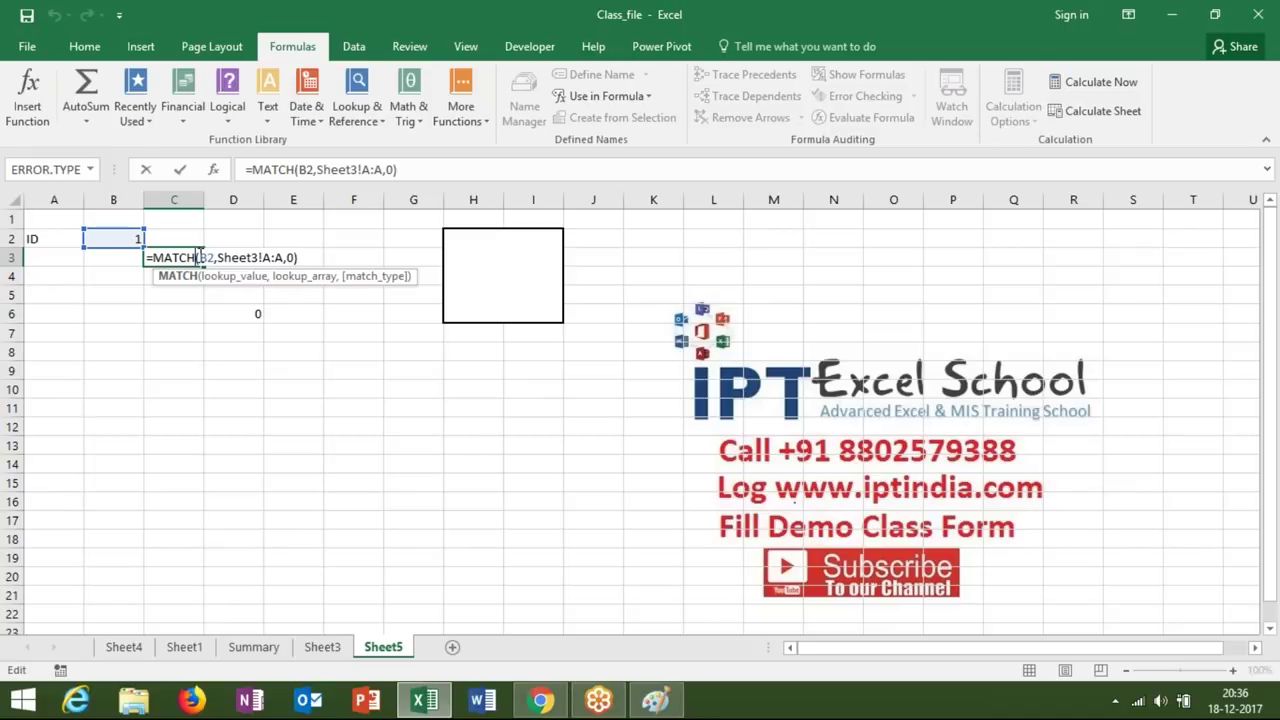
double_click(203, 258)
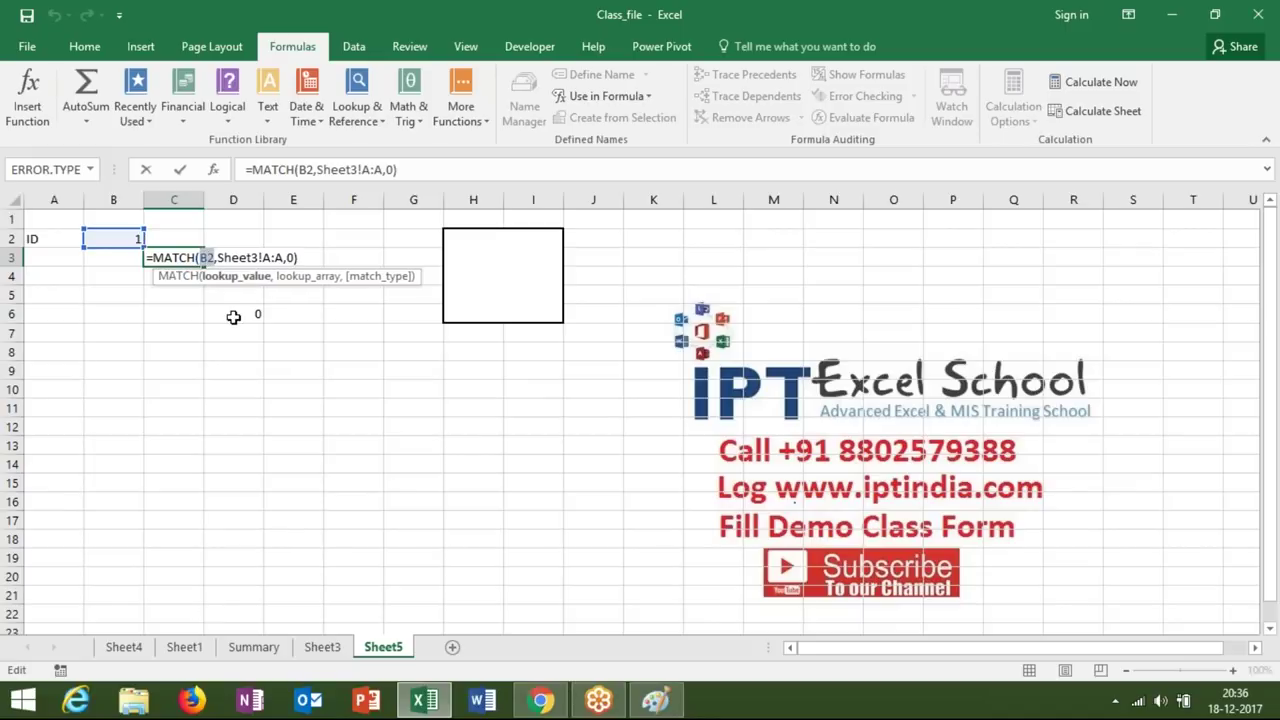
click(273, 258)
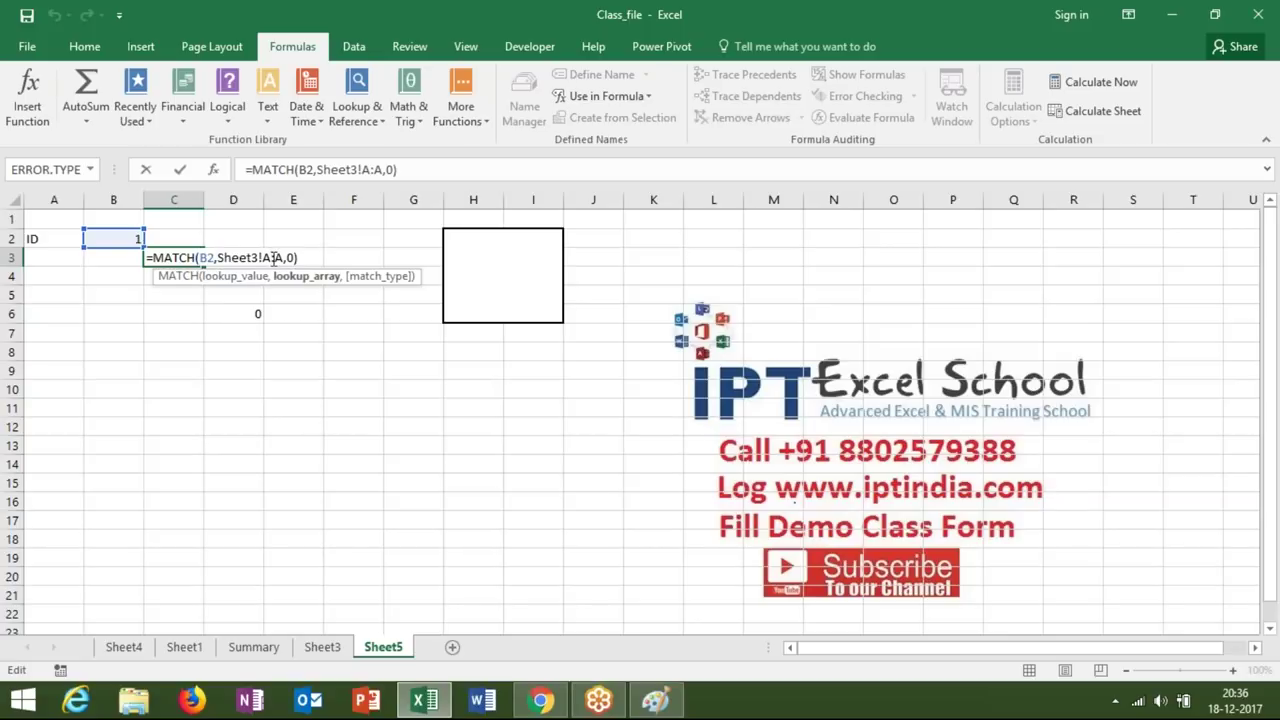
key(ctrl+Return)
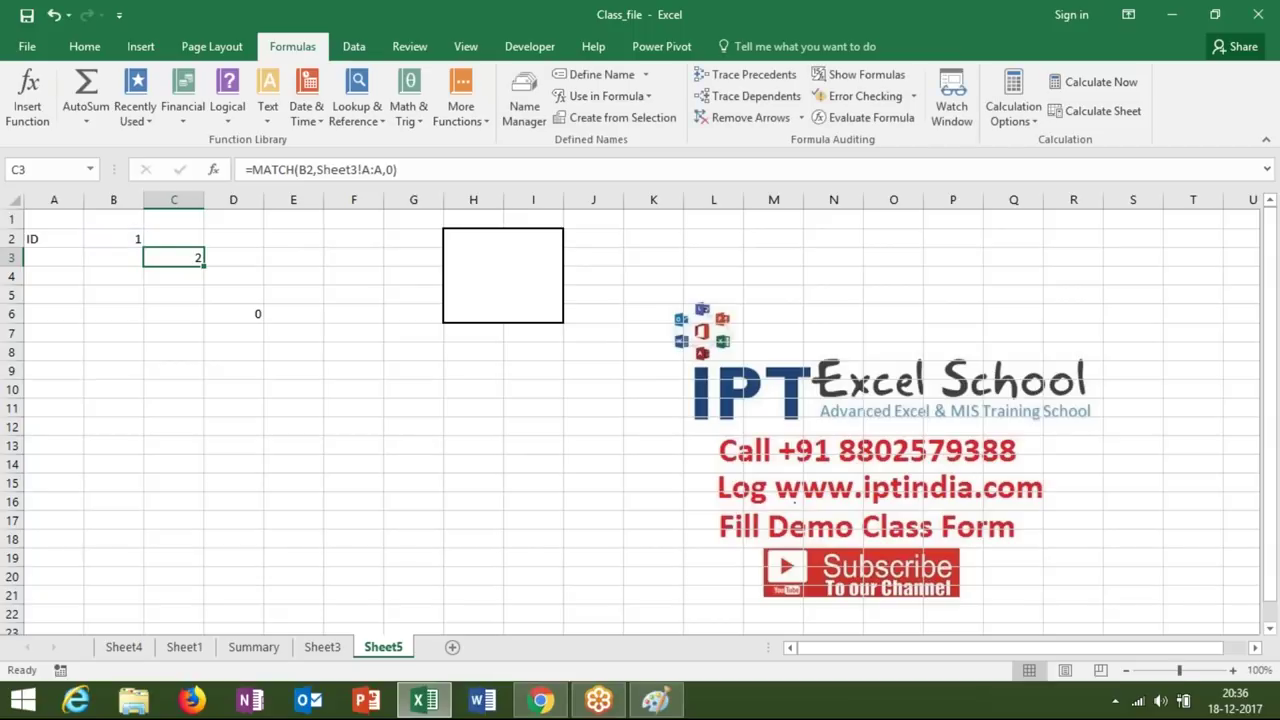
In the Photo name, remove stray characters and make Sheet5!$B$2 and Sheet3!$A:$A absolute.
click(524, 110)
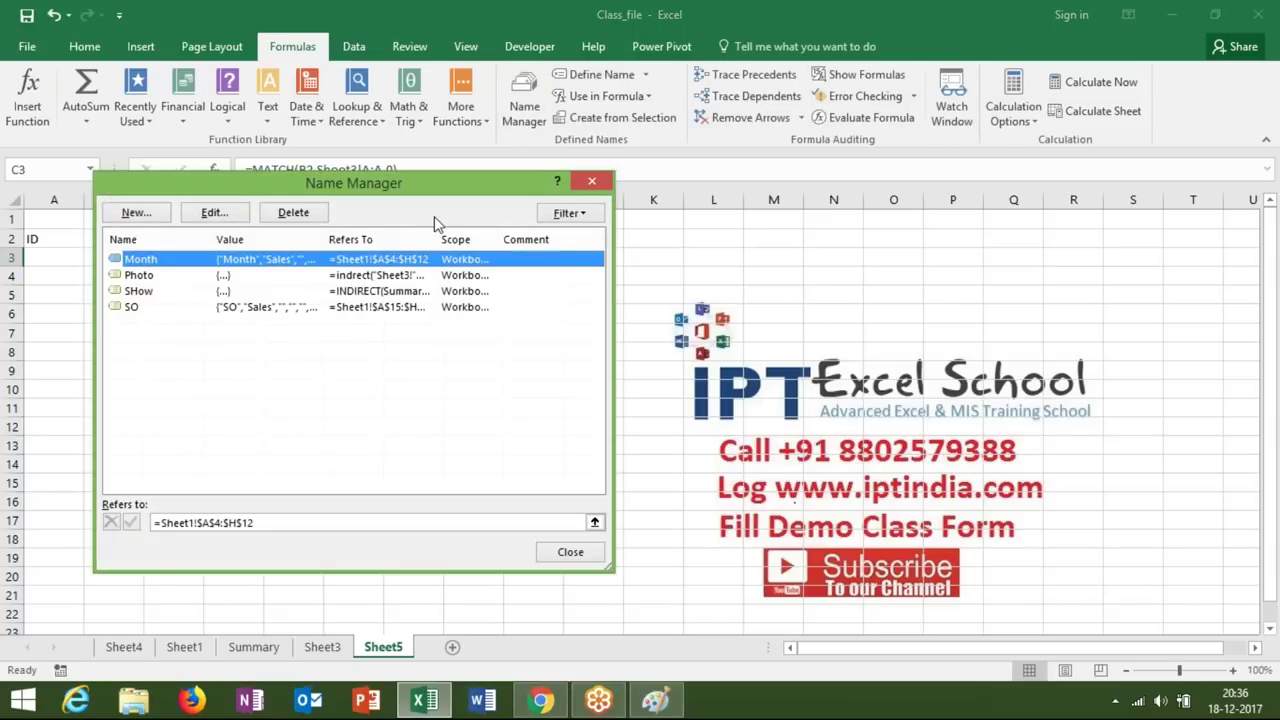
click(305, 276)
click(250, 522)
key(BackSpace)
key(BackSpace)
key(BackSpace)
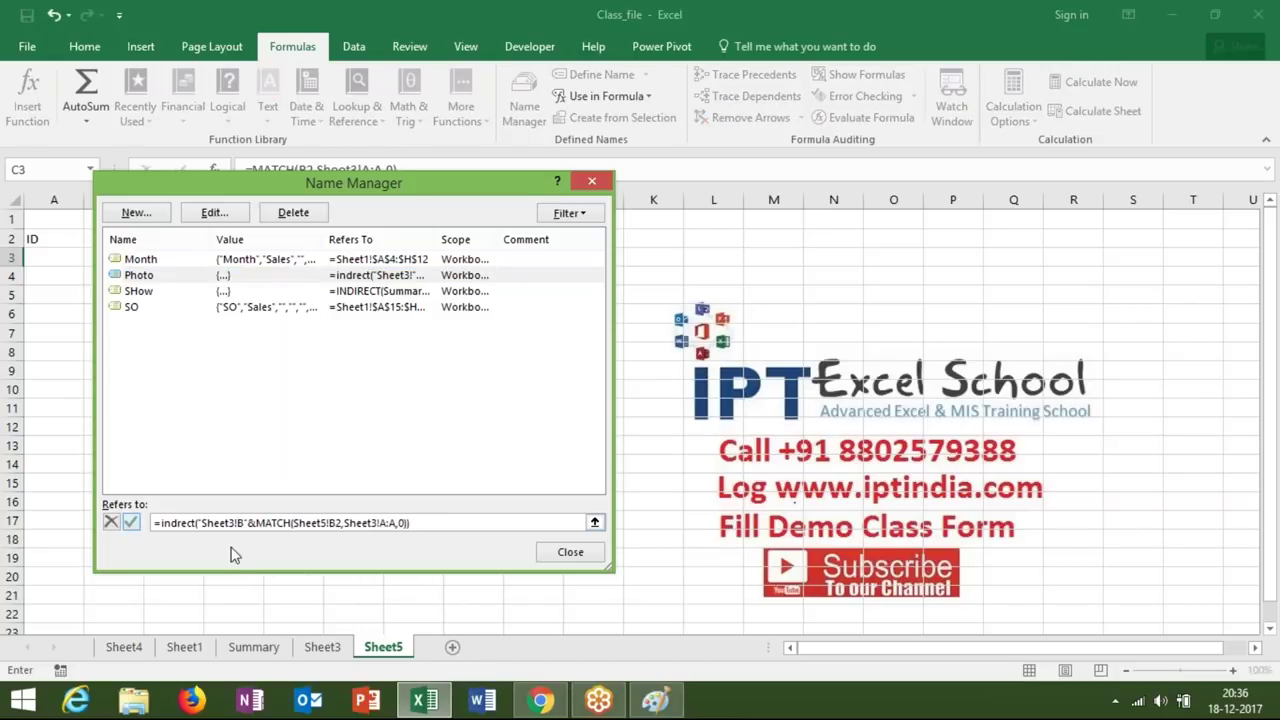
drag(256, 524, 416, 526)
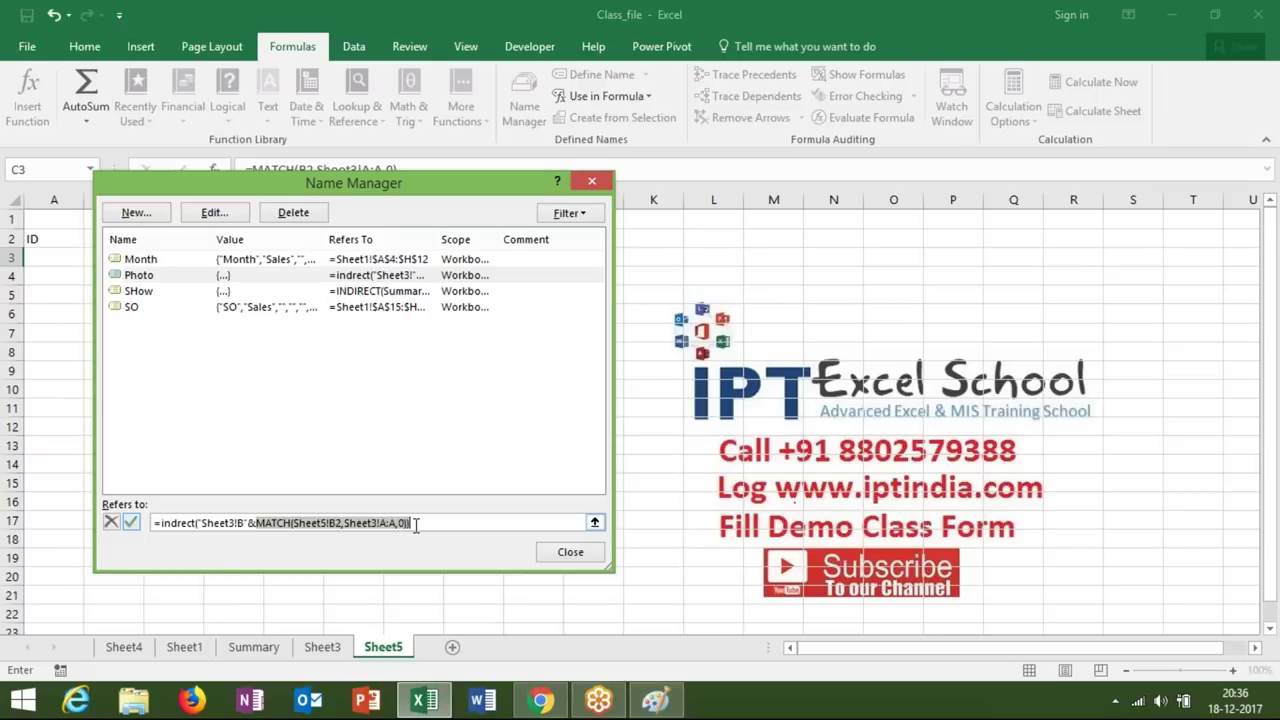
click(335, 524)
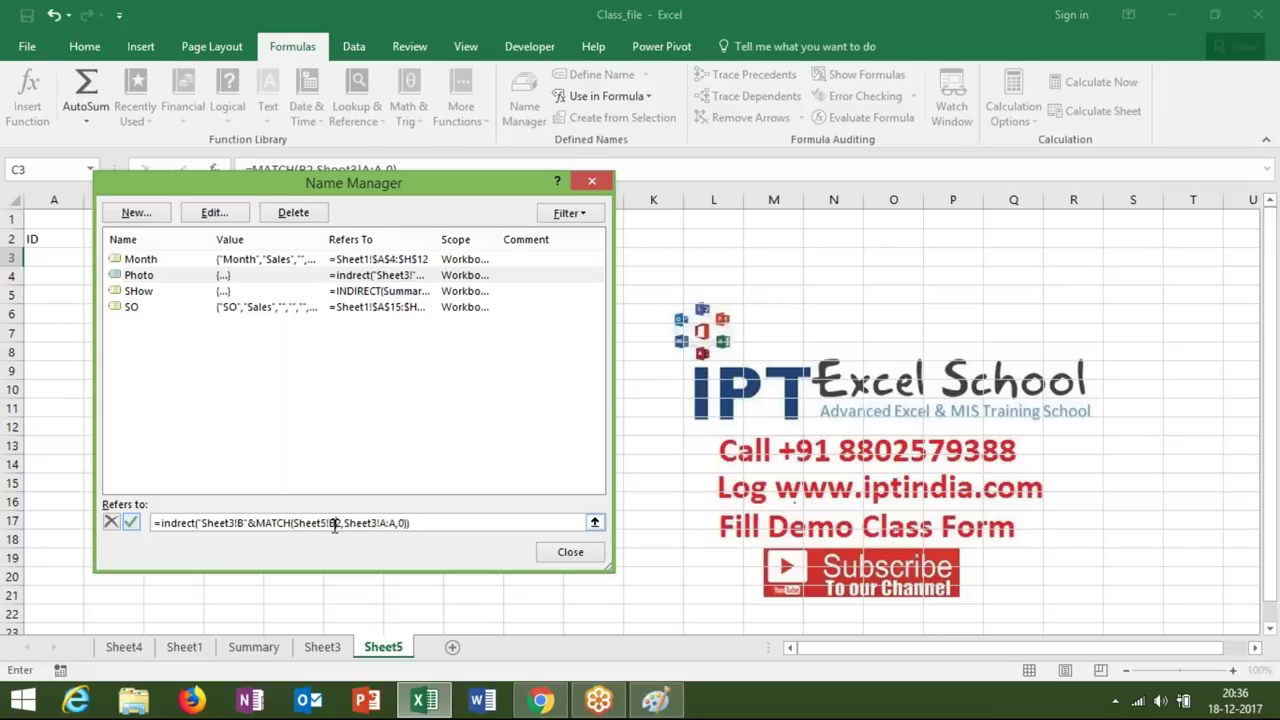
key(F4)
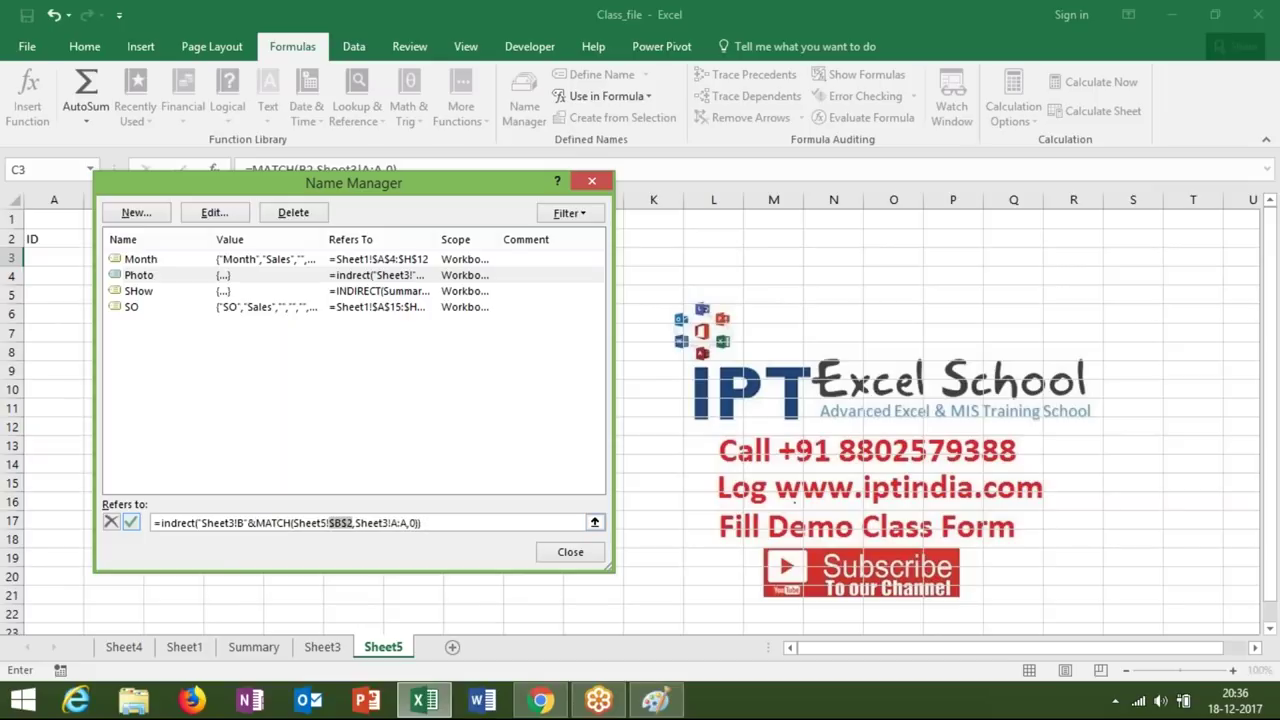
click(396, 522)
key(F4)
Correct the spelling to INDIRECT in the Photo formula and commit the change.
click(179, 523)
text(i)
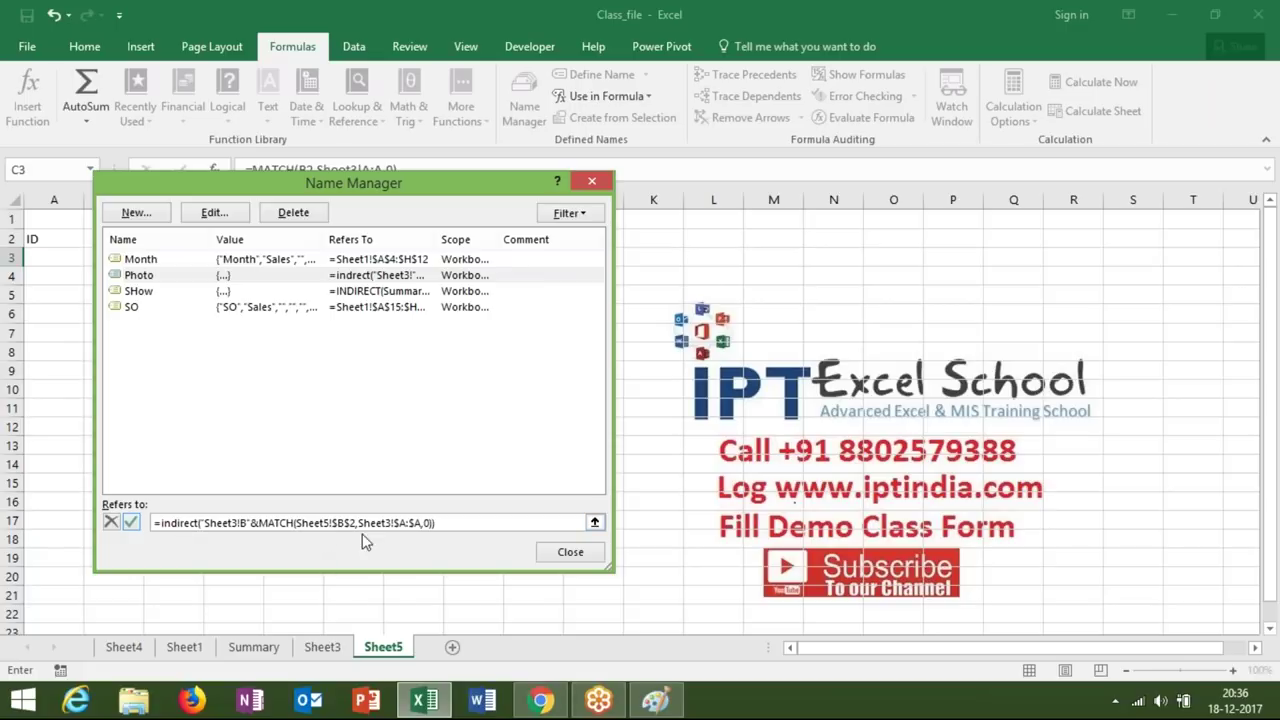
click(131, 522)
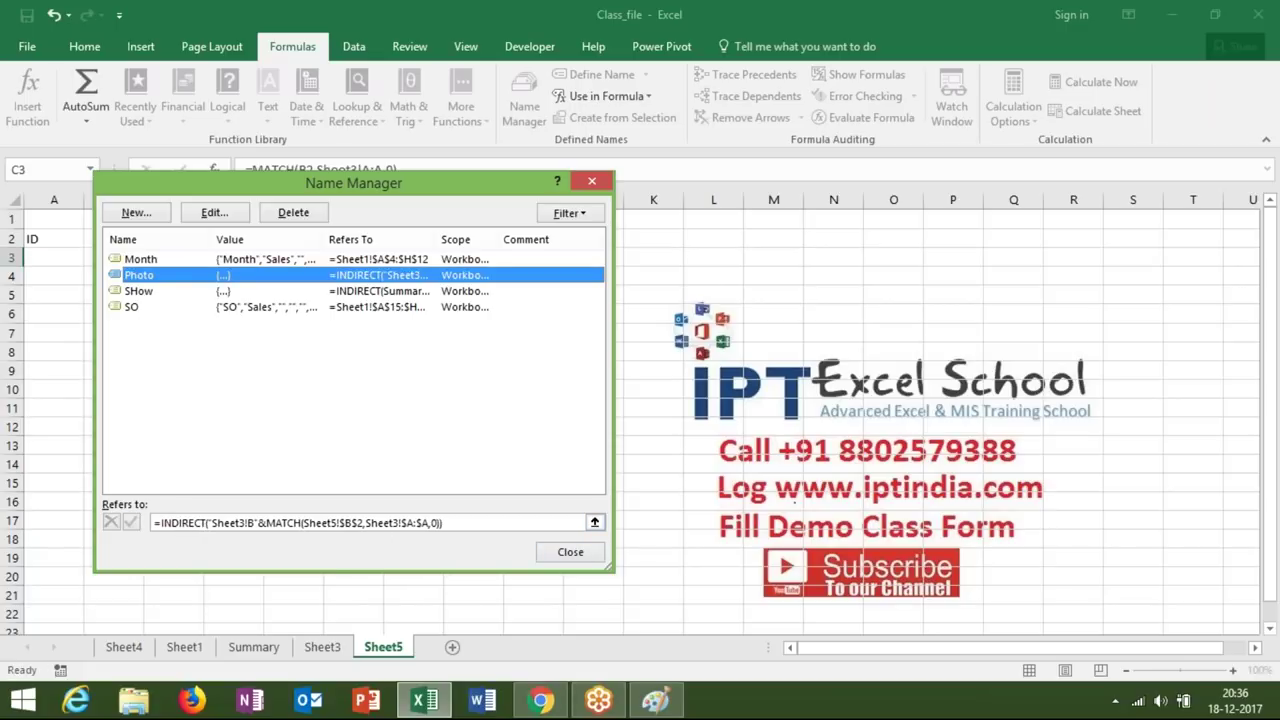
click(570, 552)
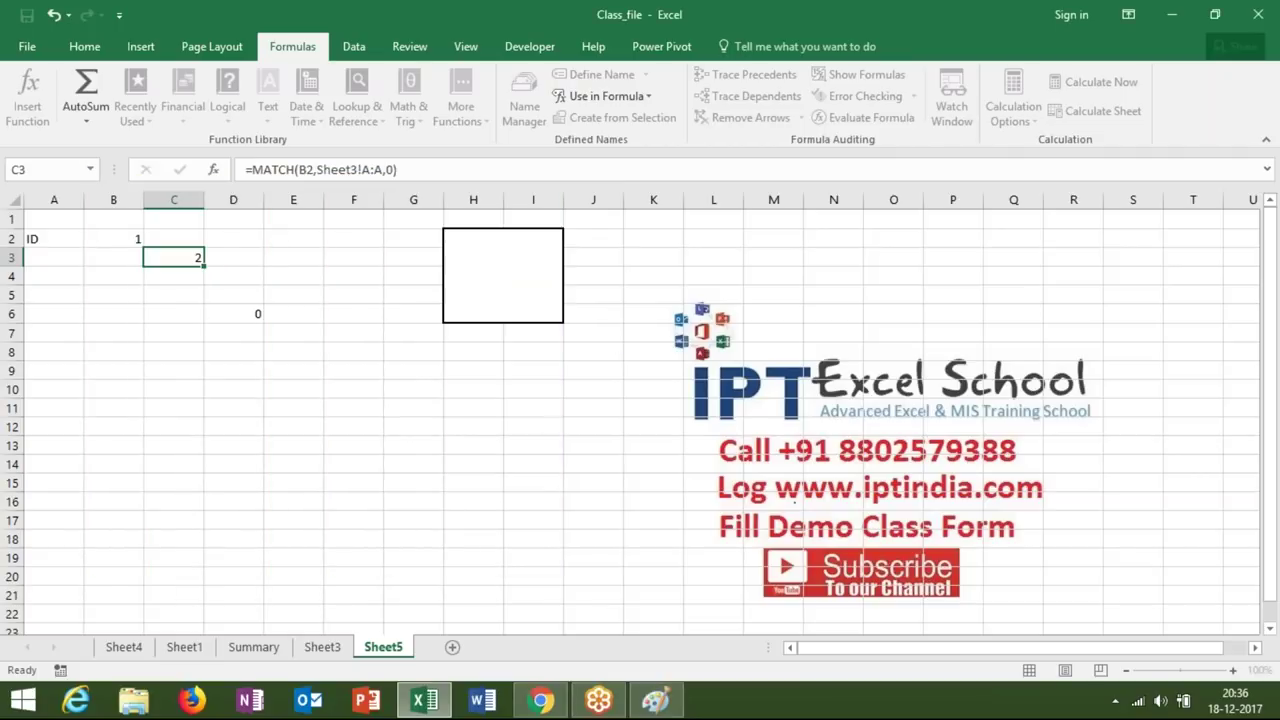
Copy the first picture cell B2 on Sheet3.
click(329, 652)
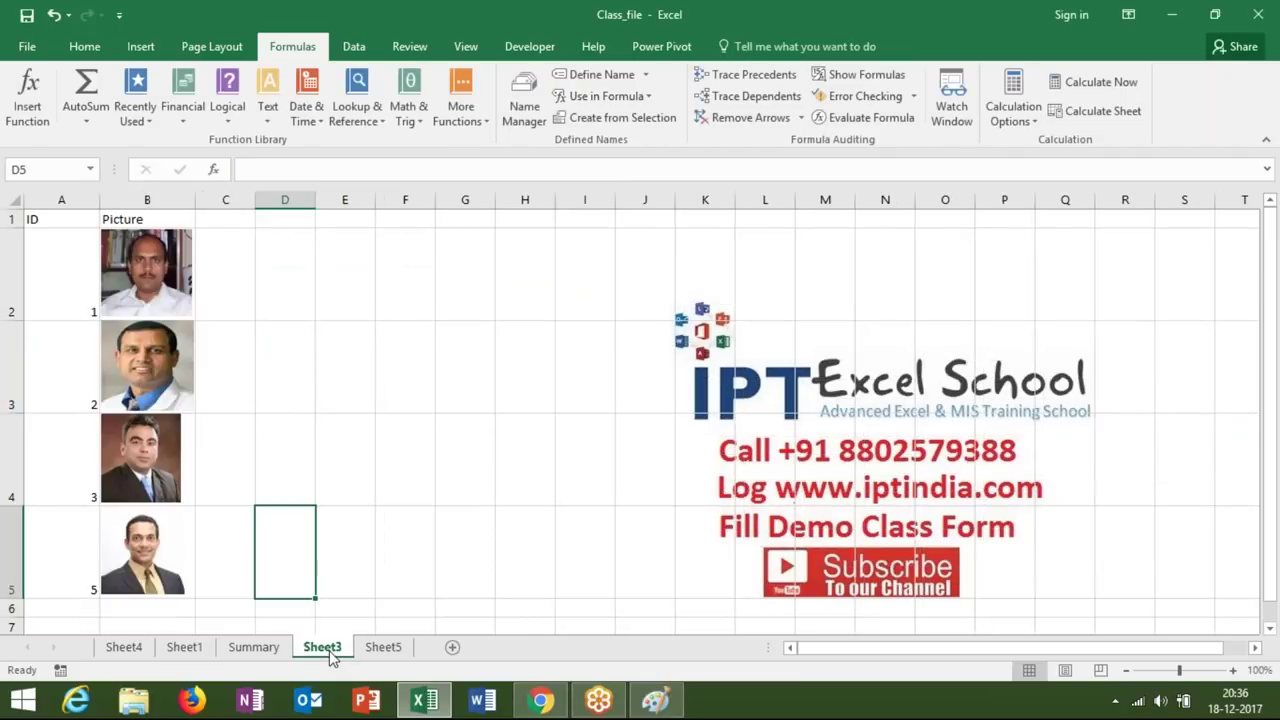
click(62, 268)
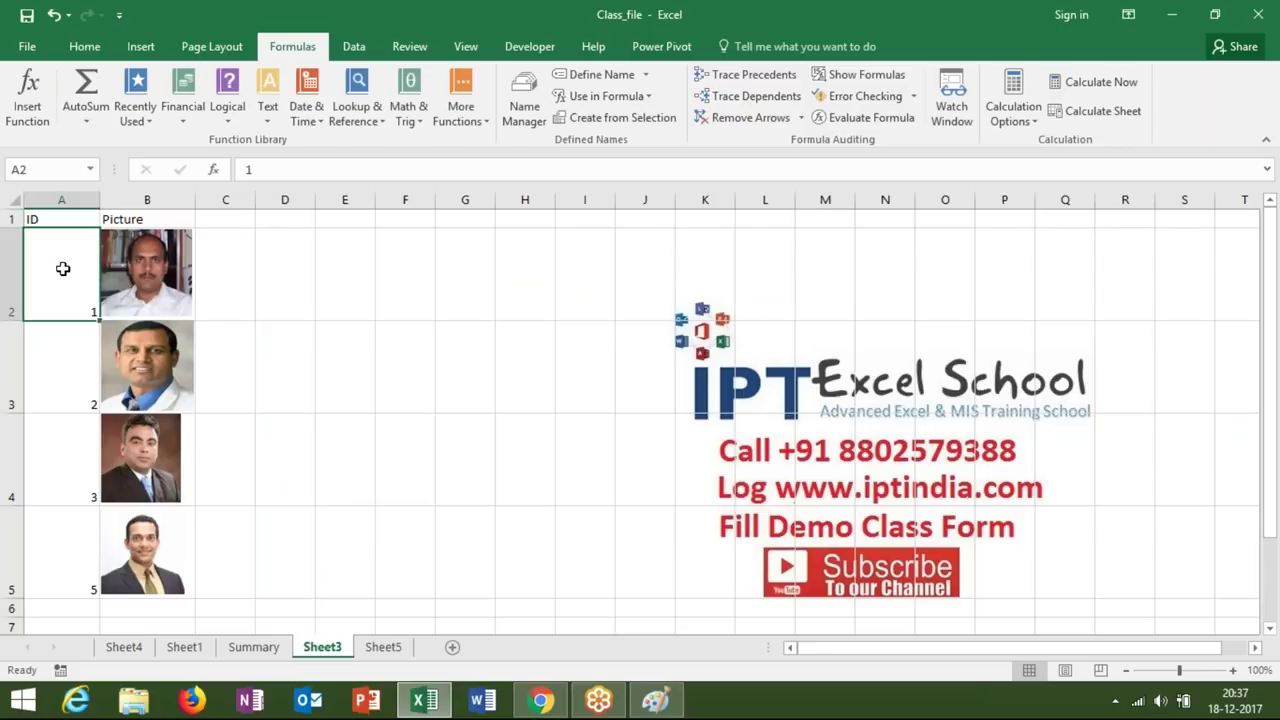
key(Right)
key(ctrl+c)
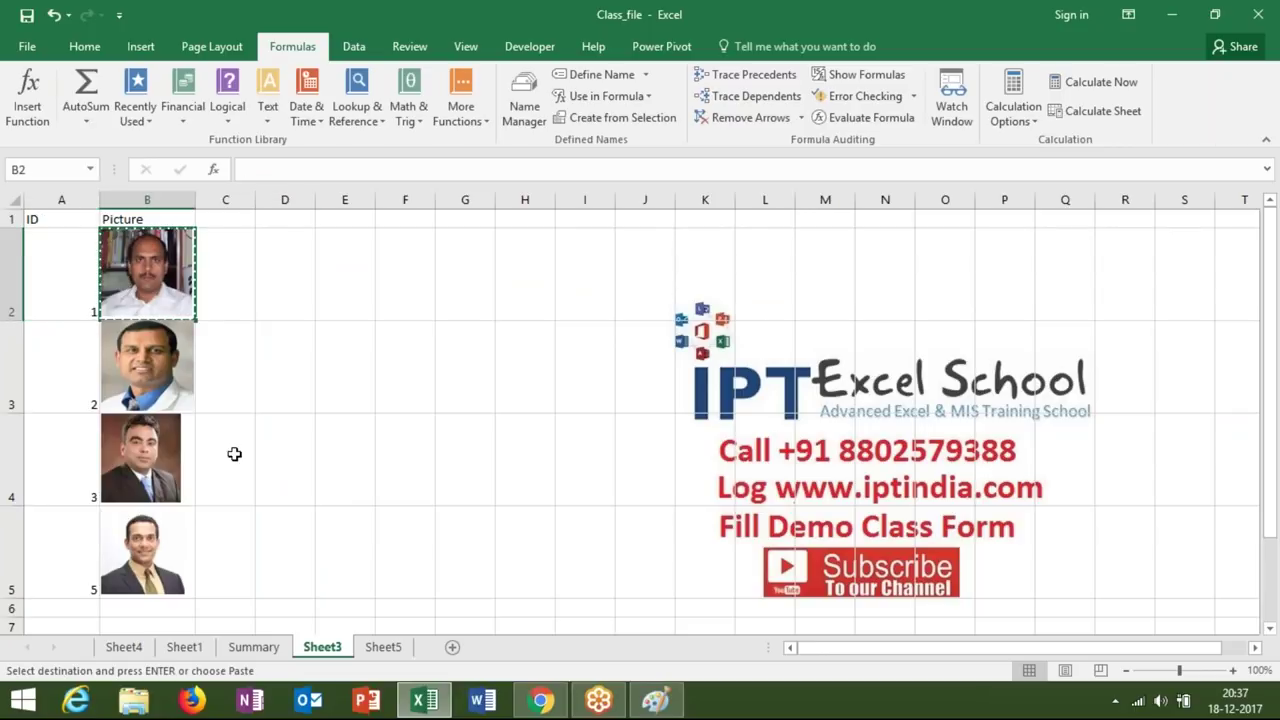
Paste the copied cell as a linked picture into the H2:I6 area on Sheet5.
click(383, 648)
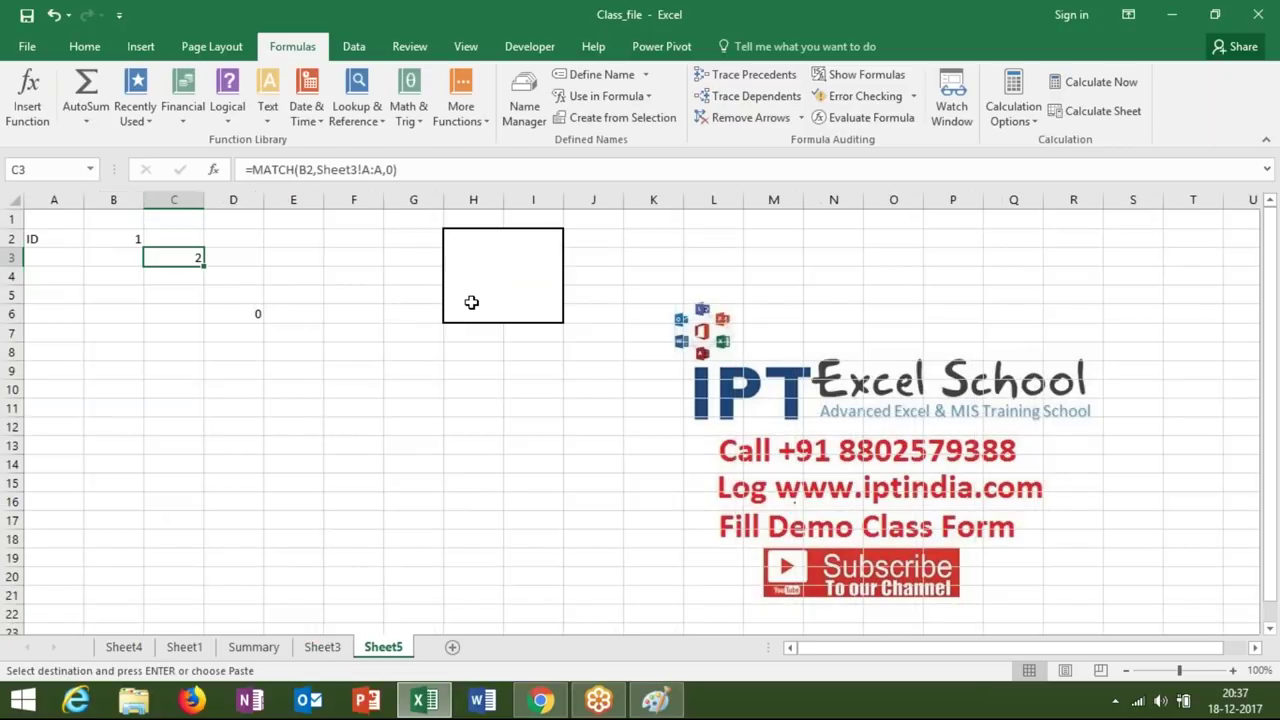
click(499, 290)
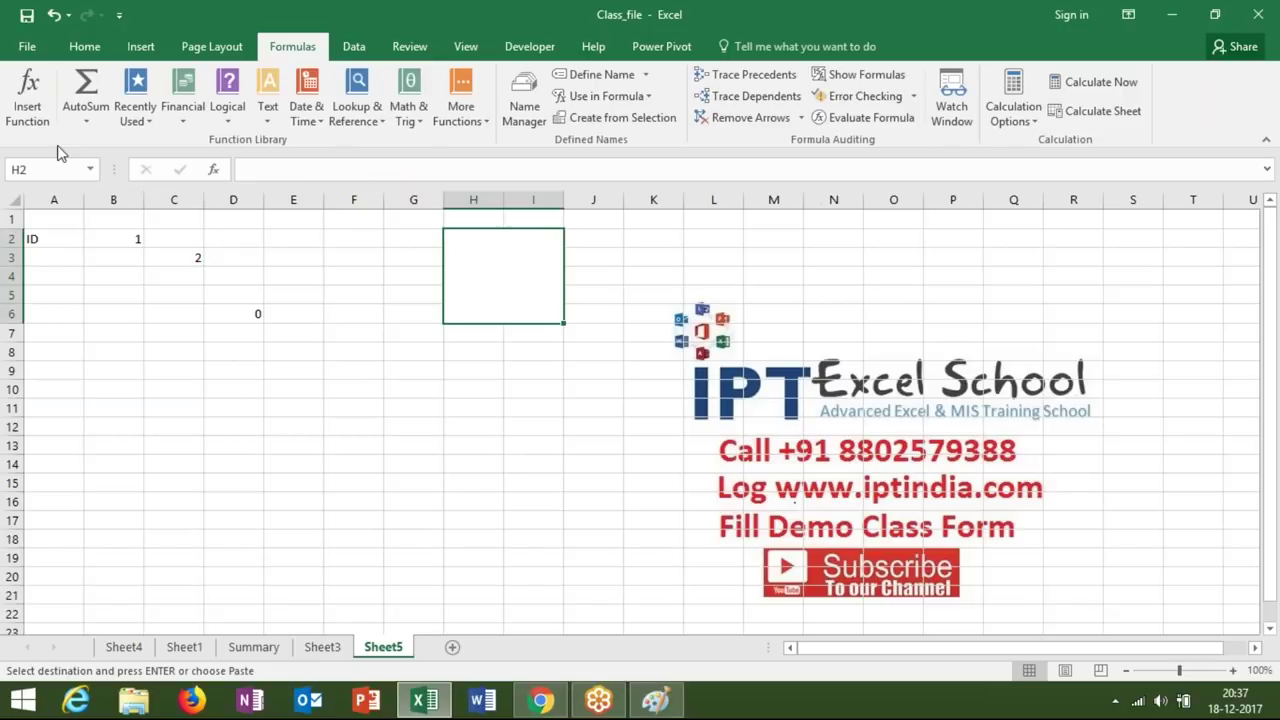
click(80, 45)
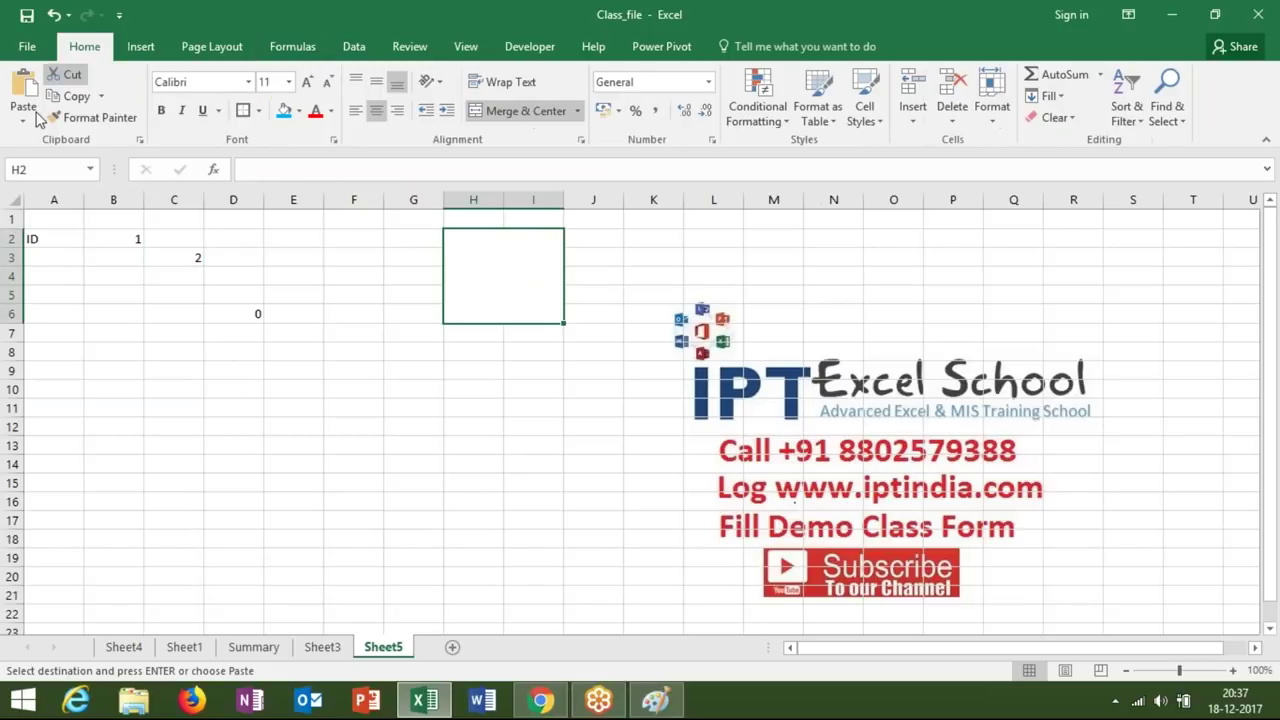
click(36, 119)
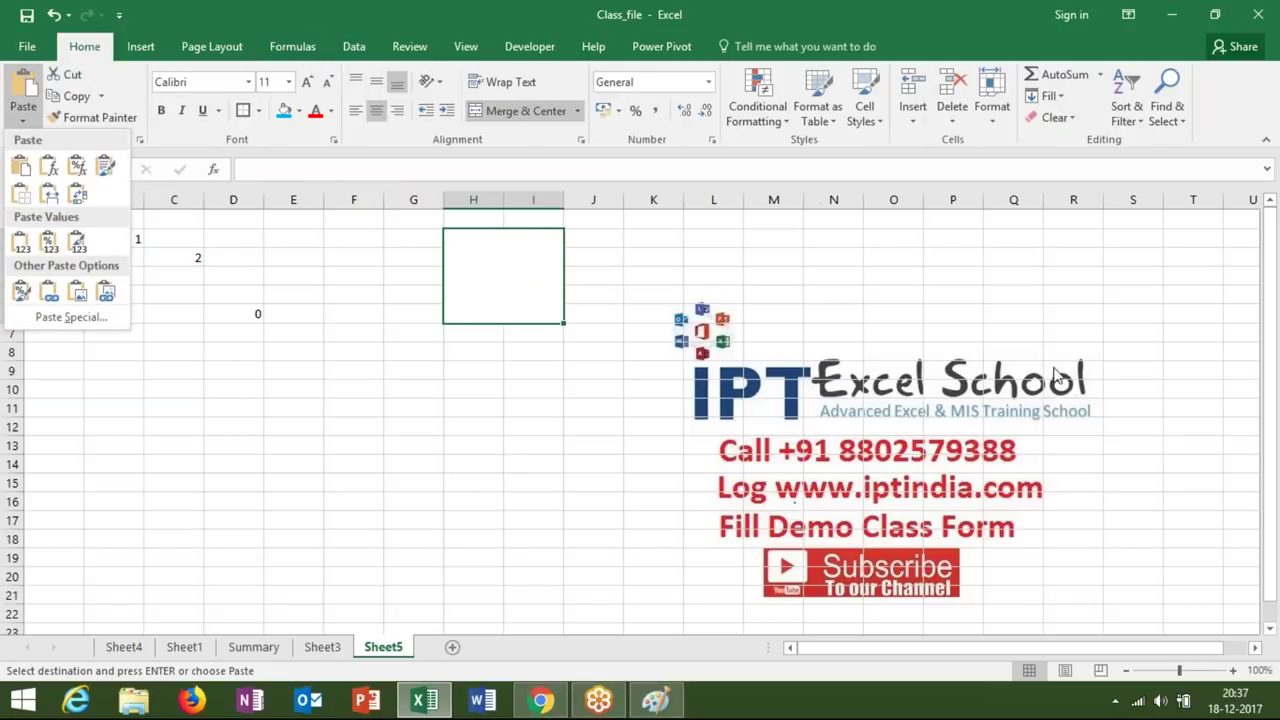
click(13, 124)
click(13, 124)
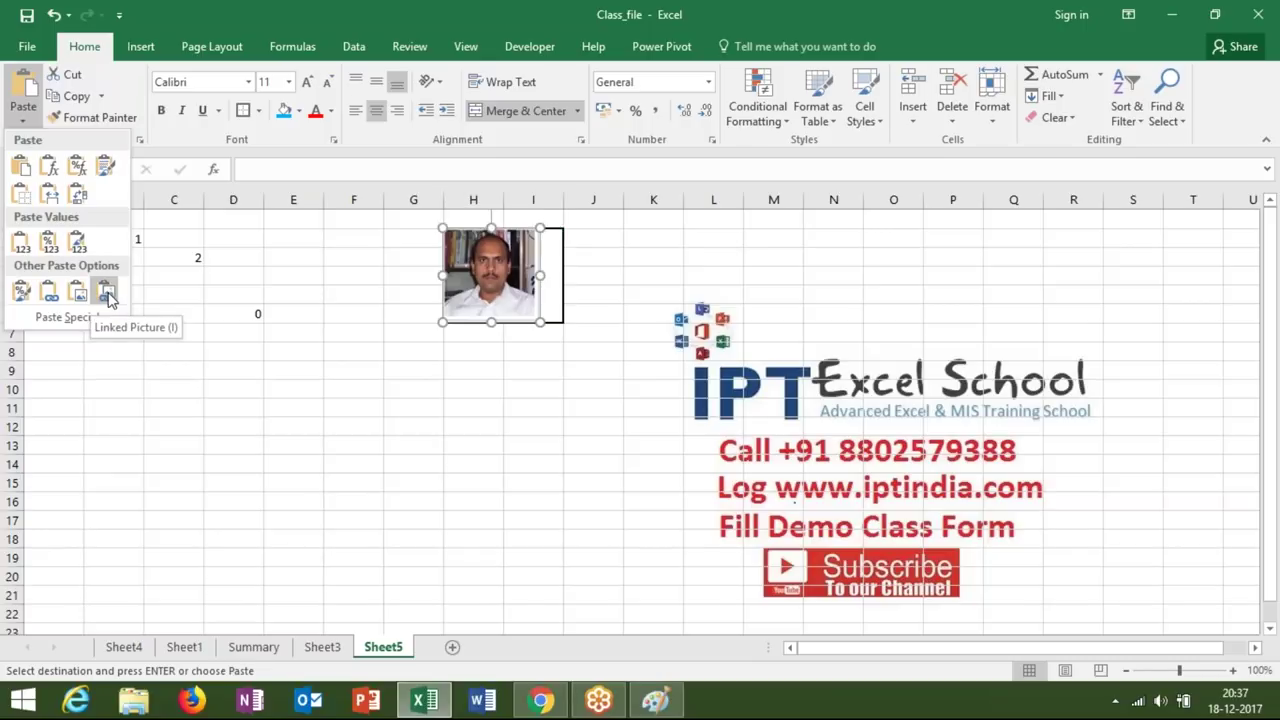
click(107, 293)
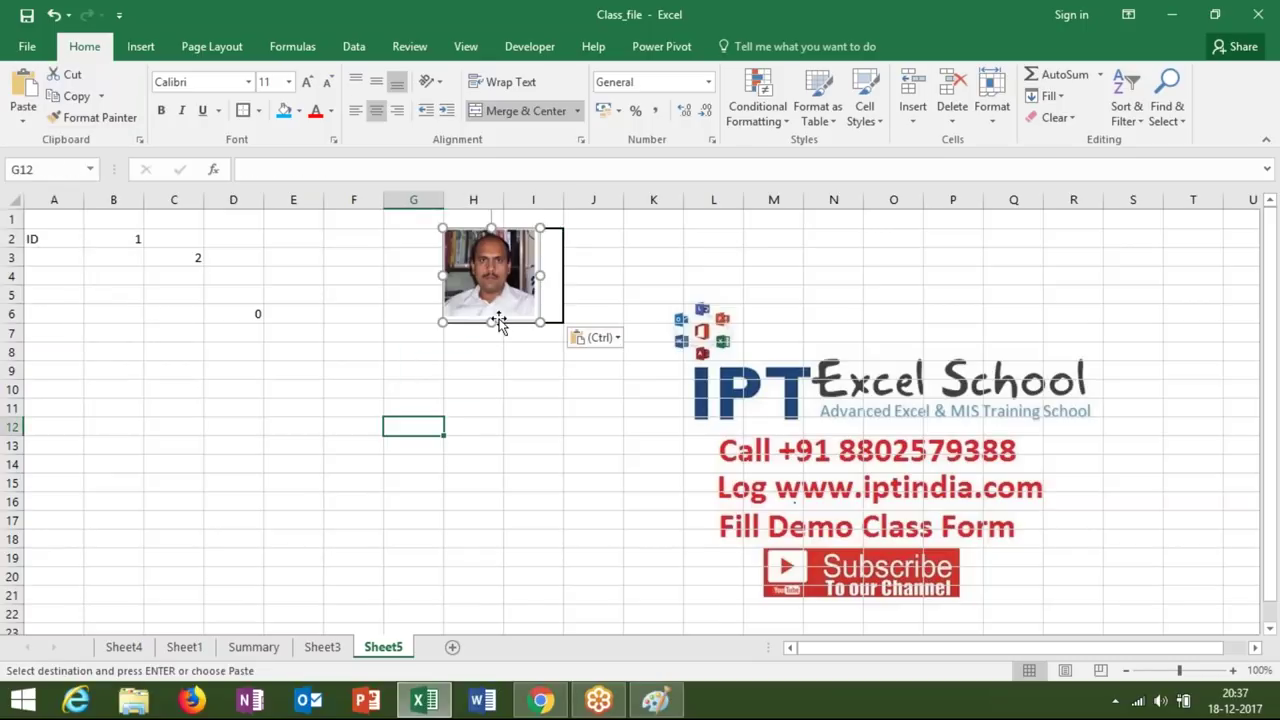
click(494, 351)
Check the picture's Sheet3 source, then narrow column I to fit the photo.
double_click(497, 300)
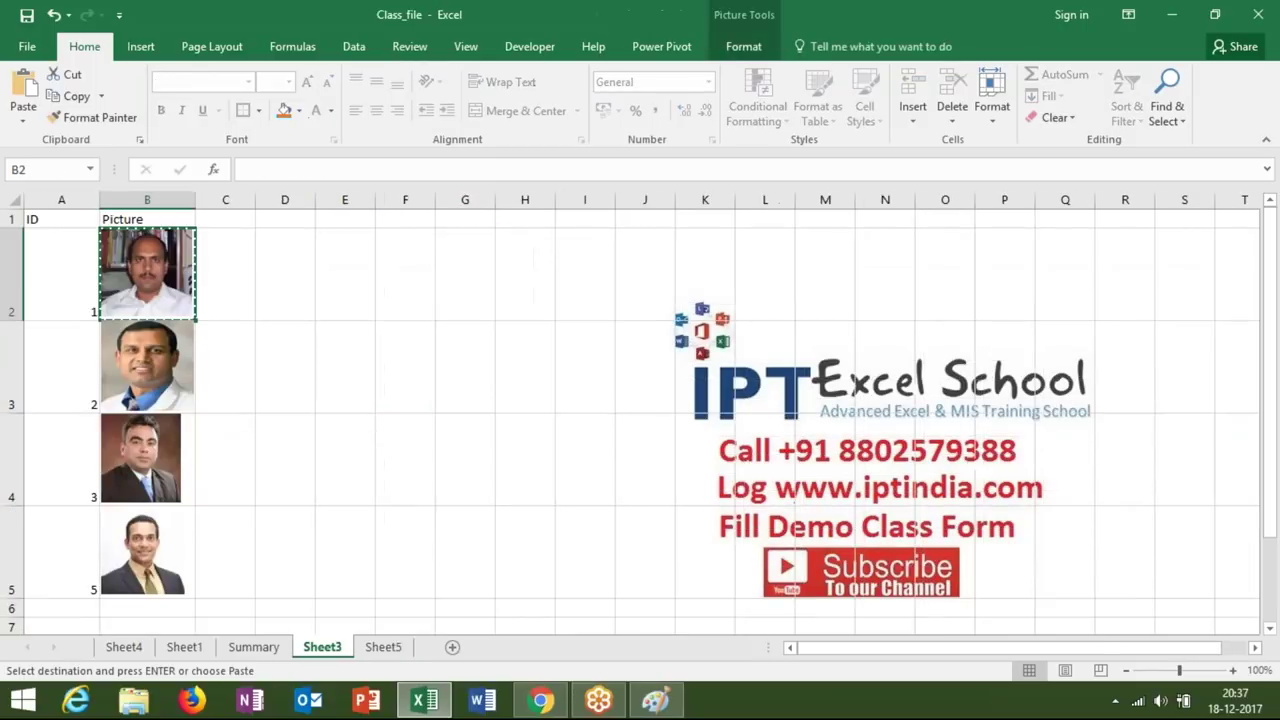
click(383, 647)
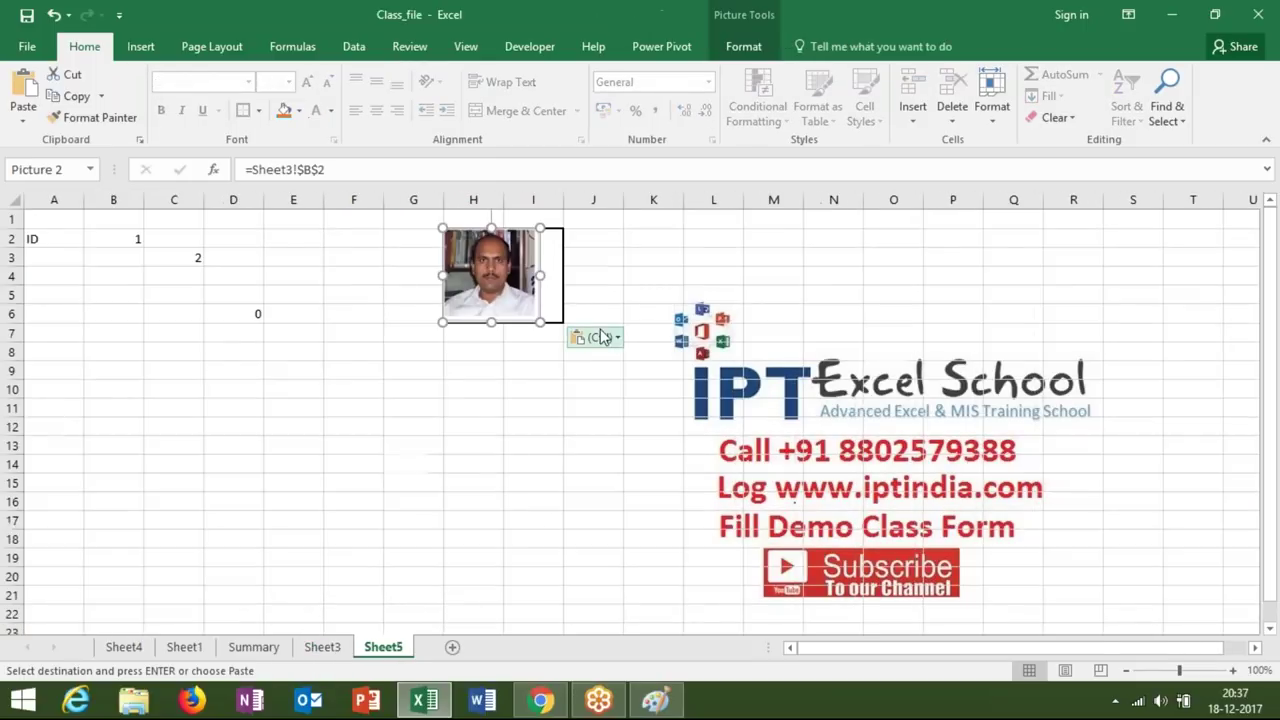
drag(564, 201, 544, 207)
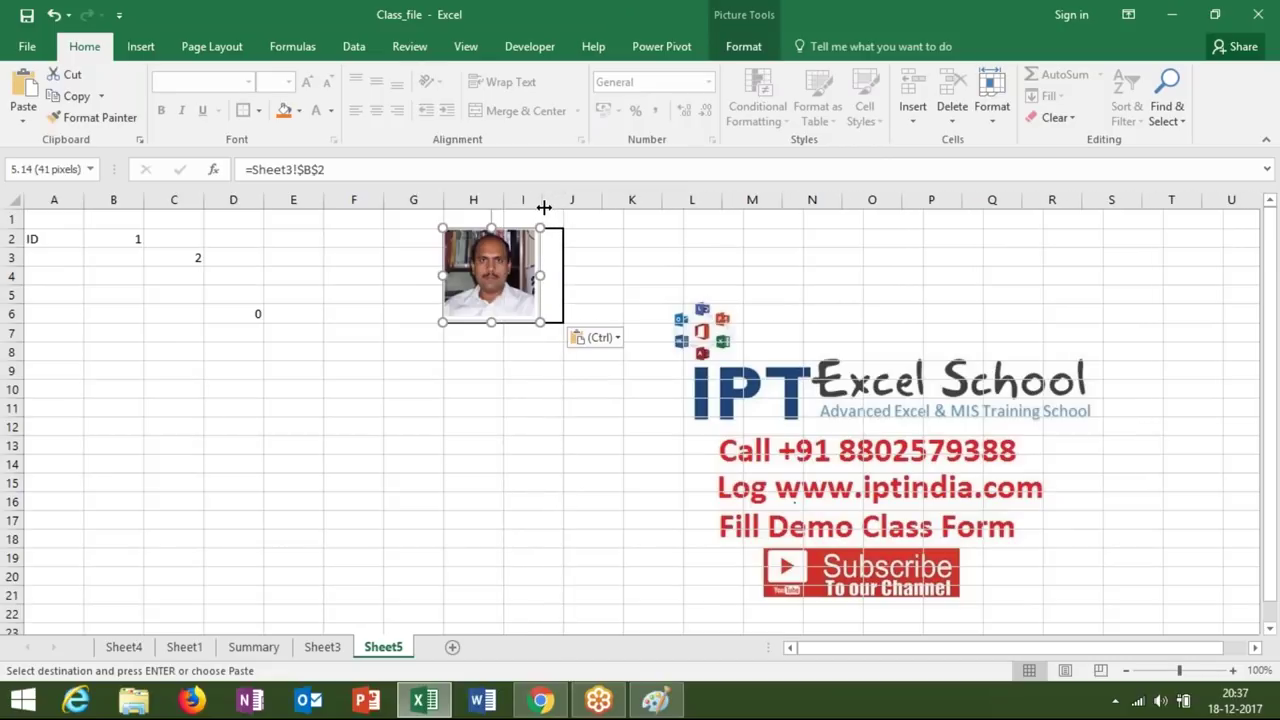
click(522, 351)
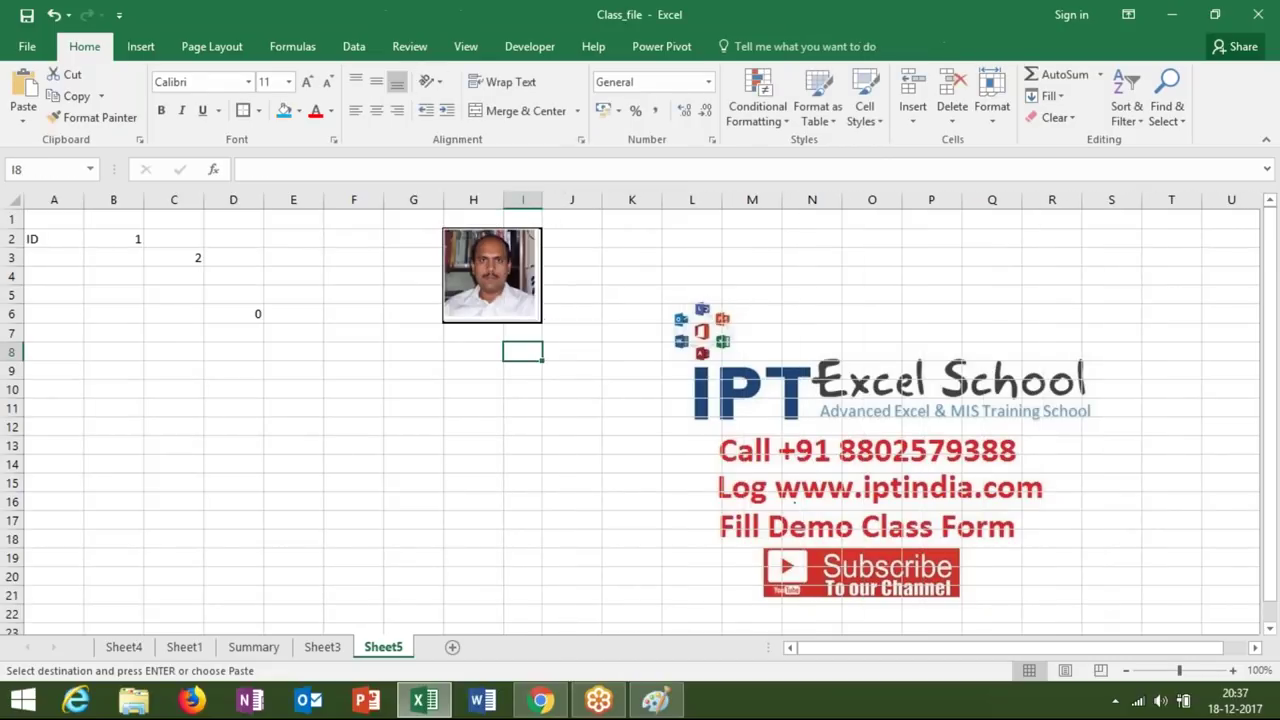
click(471, 247)
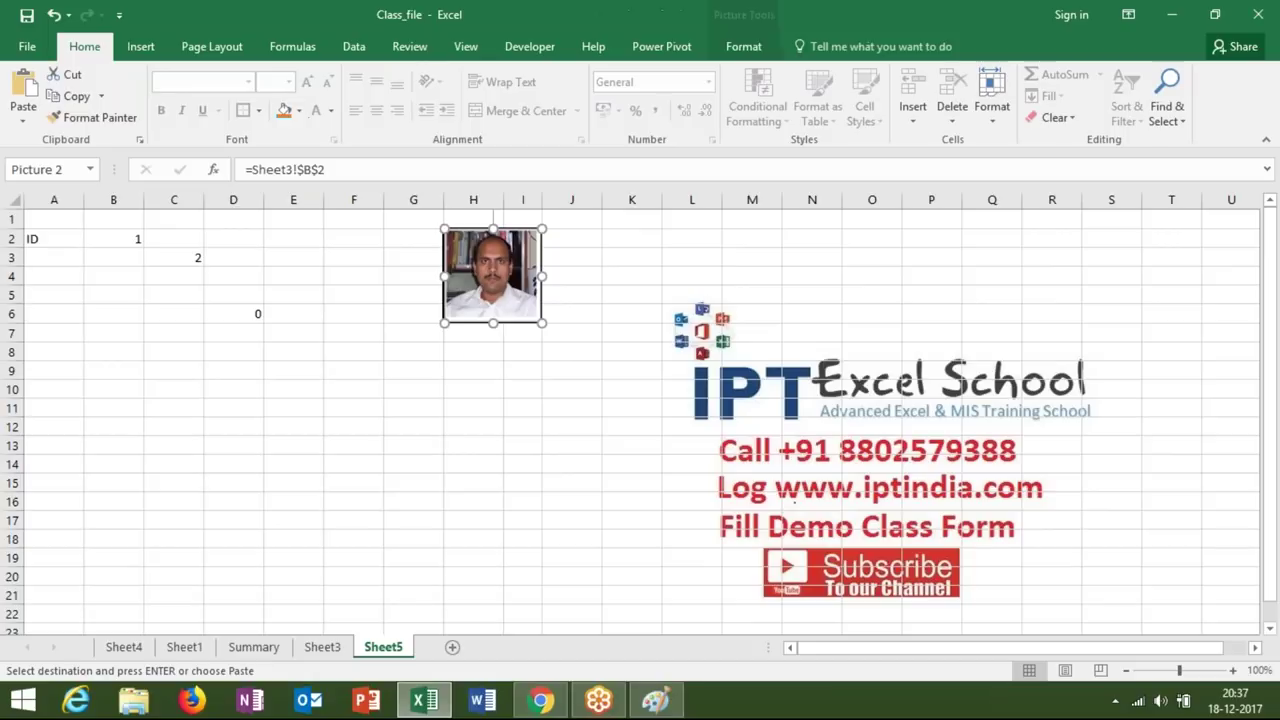
click(366, 307)
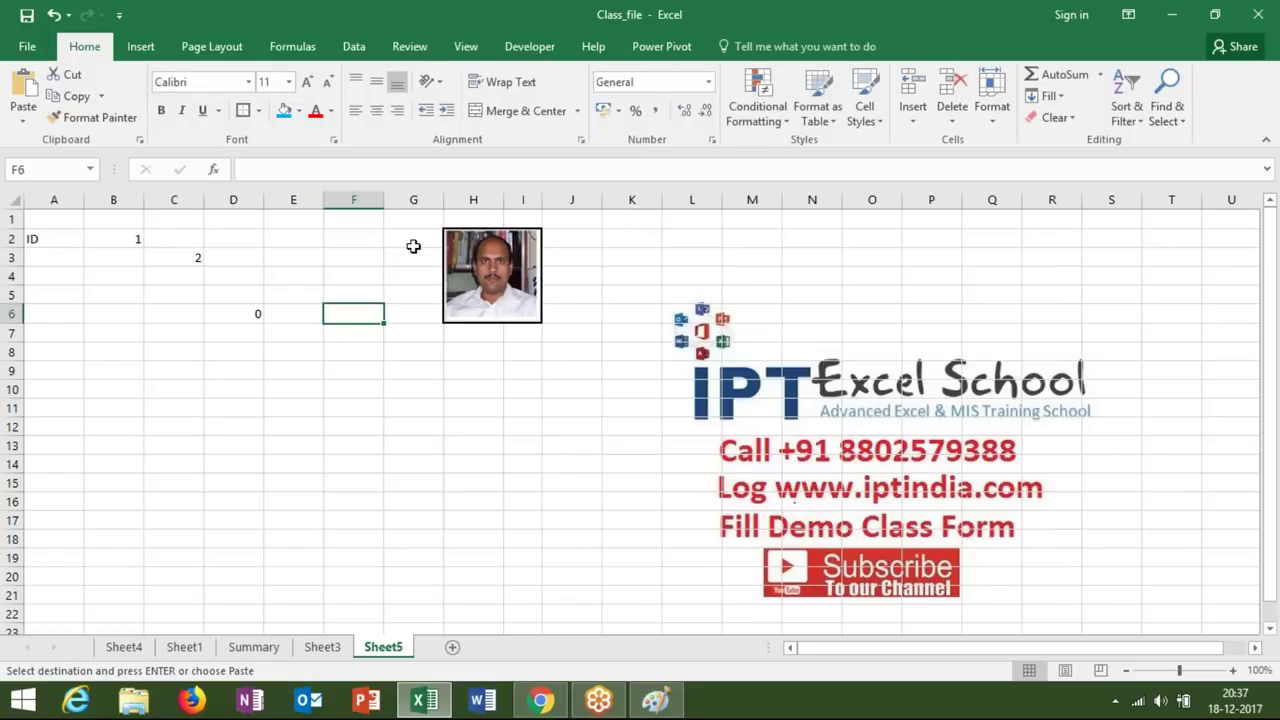
click(455, 250)
Change the linked picture's formula from =Sheet3!$B$2 to =Photo.
click(330, 170)
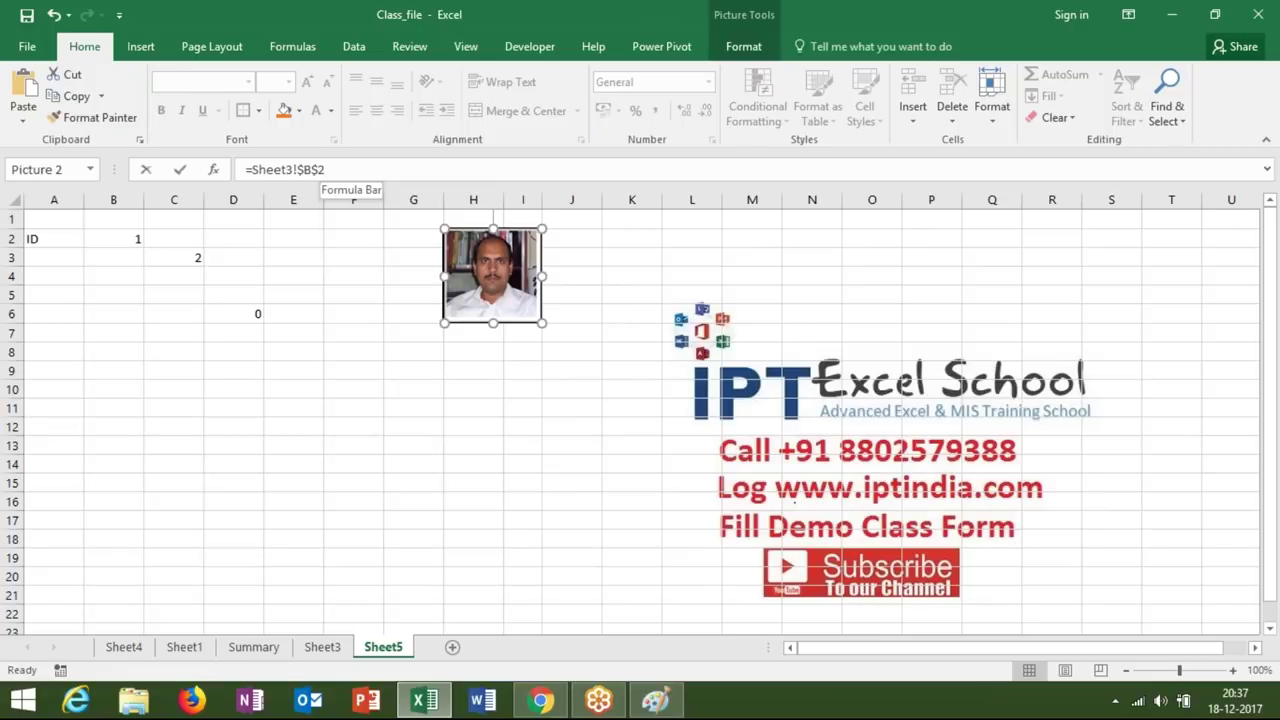
key(BackSpace)
key(BackSpace)
key(BackSpace)
key(BackSpace)
key(BackSpace)
key(BackSpace)
key(BackSpace)
key(BackSpace)
key(BackSpace)
key(BackSpace)
text(photo)
key(Return)
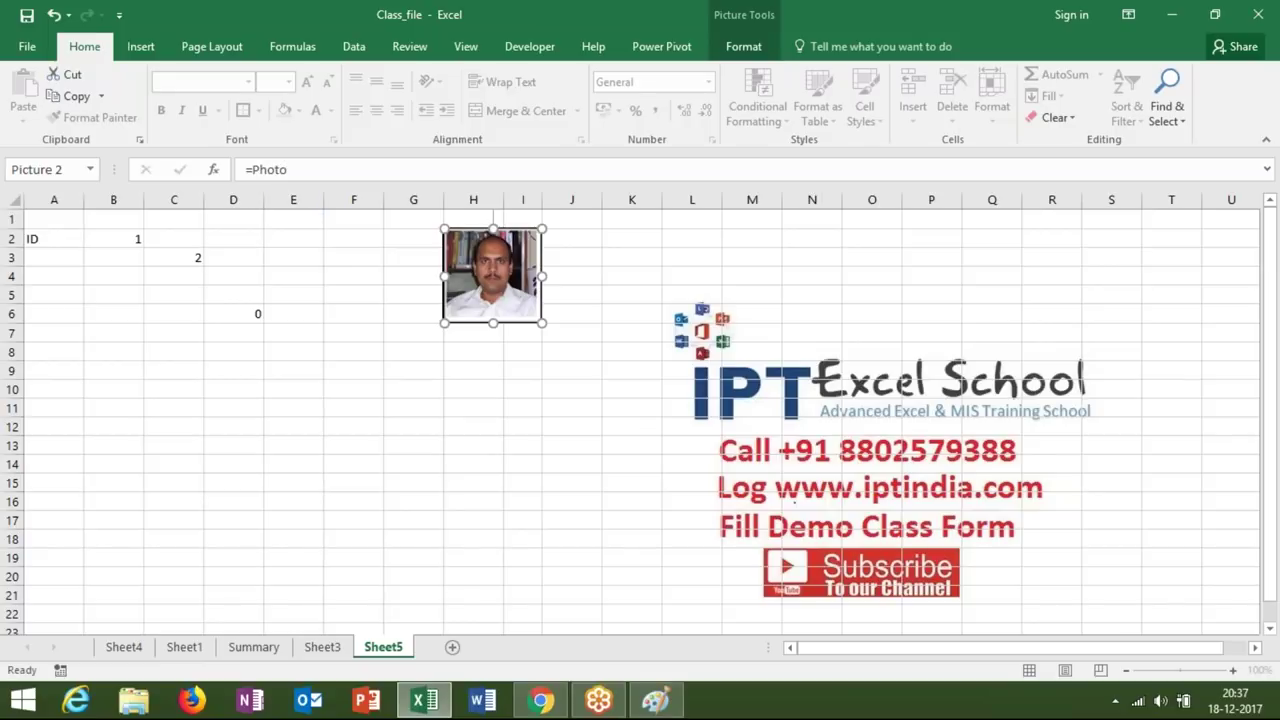
Test IDs 2, 3, 4 and 5 in B2, ending with ID 5's photo shown.
click(133, 237)
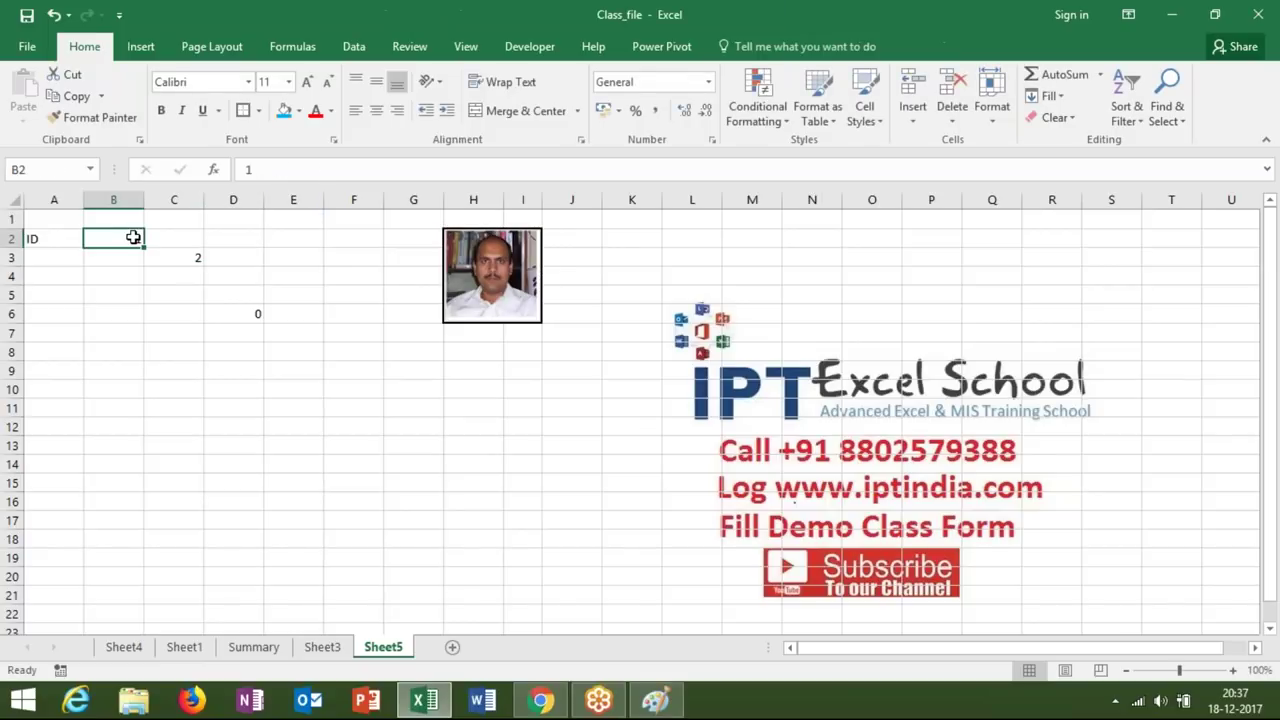
text(2)
key(Return)
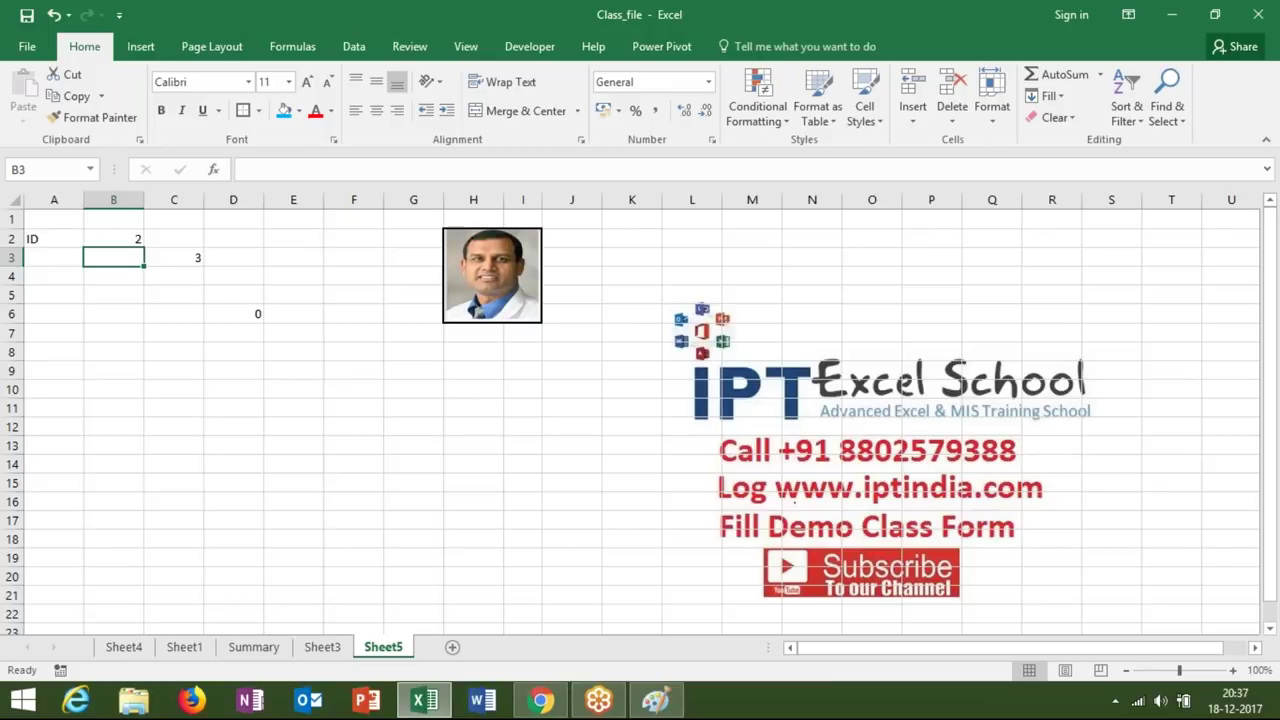
click(113, 238)
text(3)
key(Return)
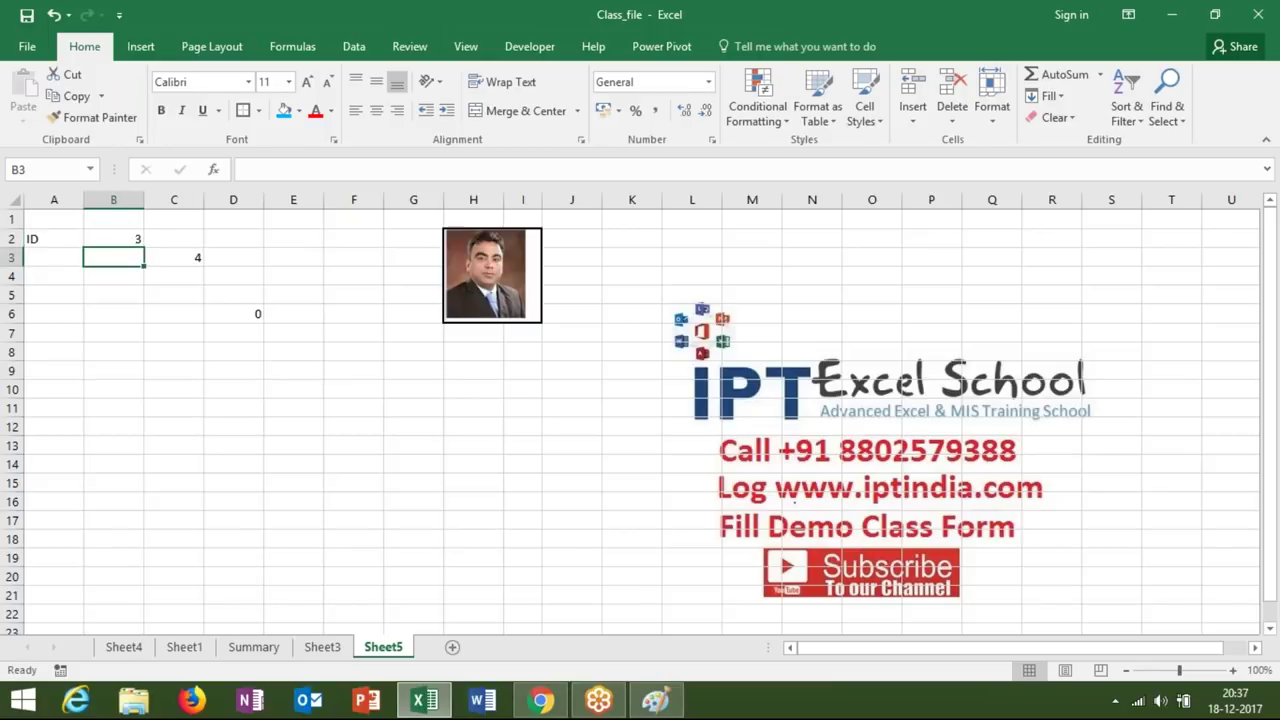
click(113, 238)
text(4)
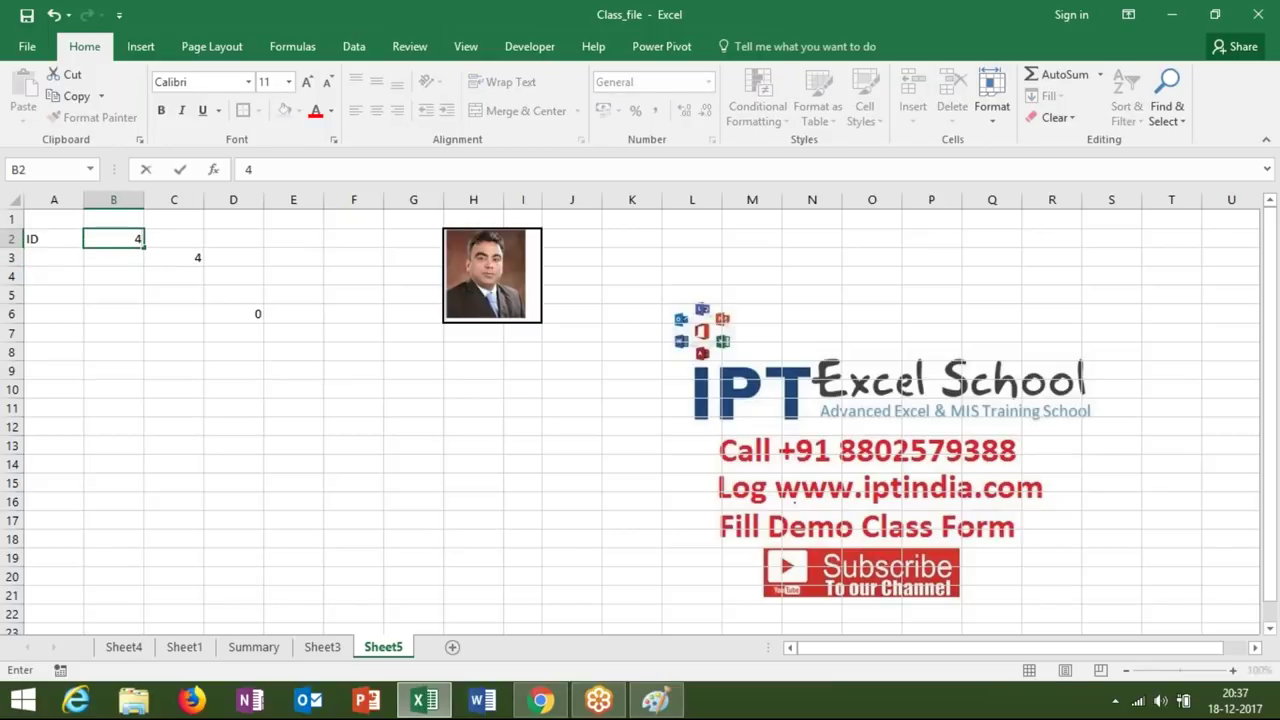
key(Return)
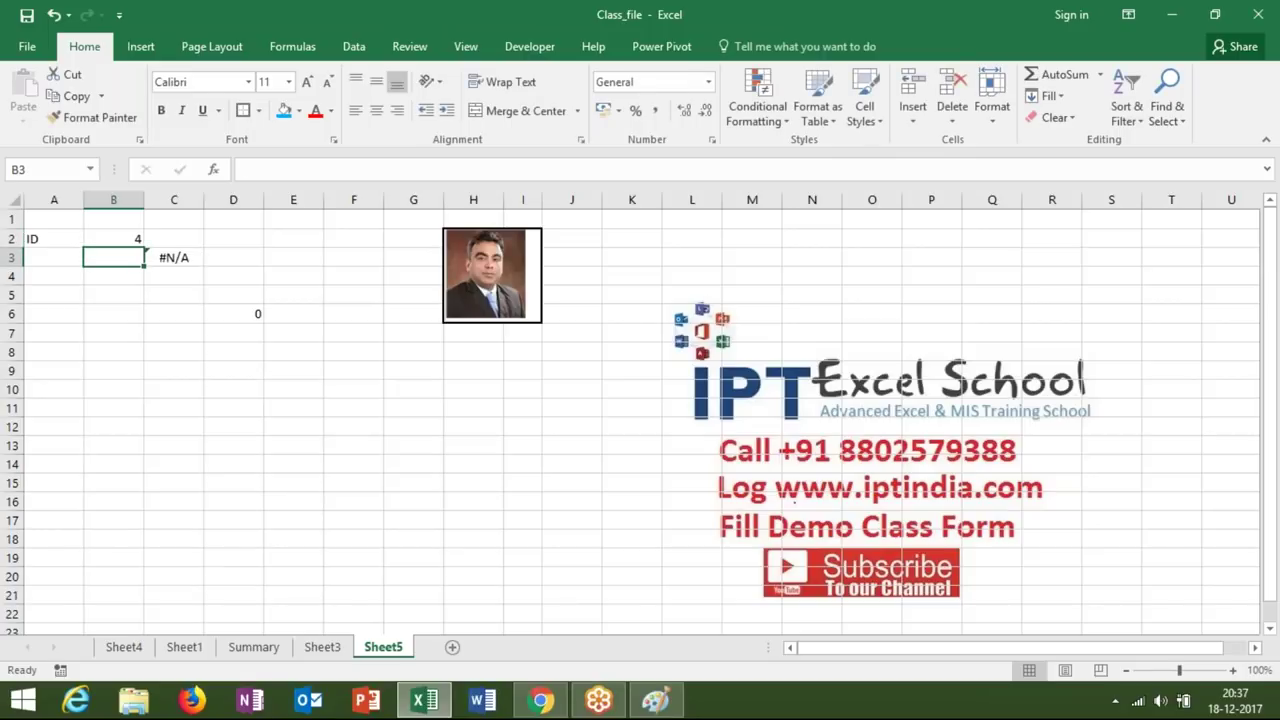
click(113, 238)
text(5)
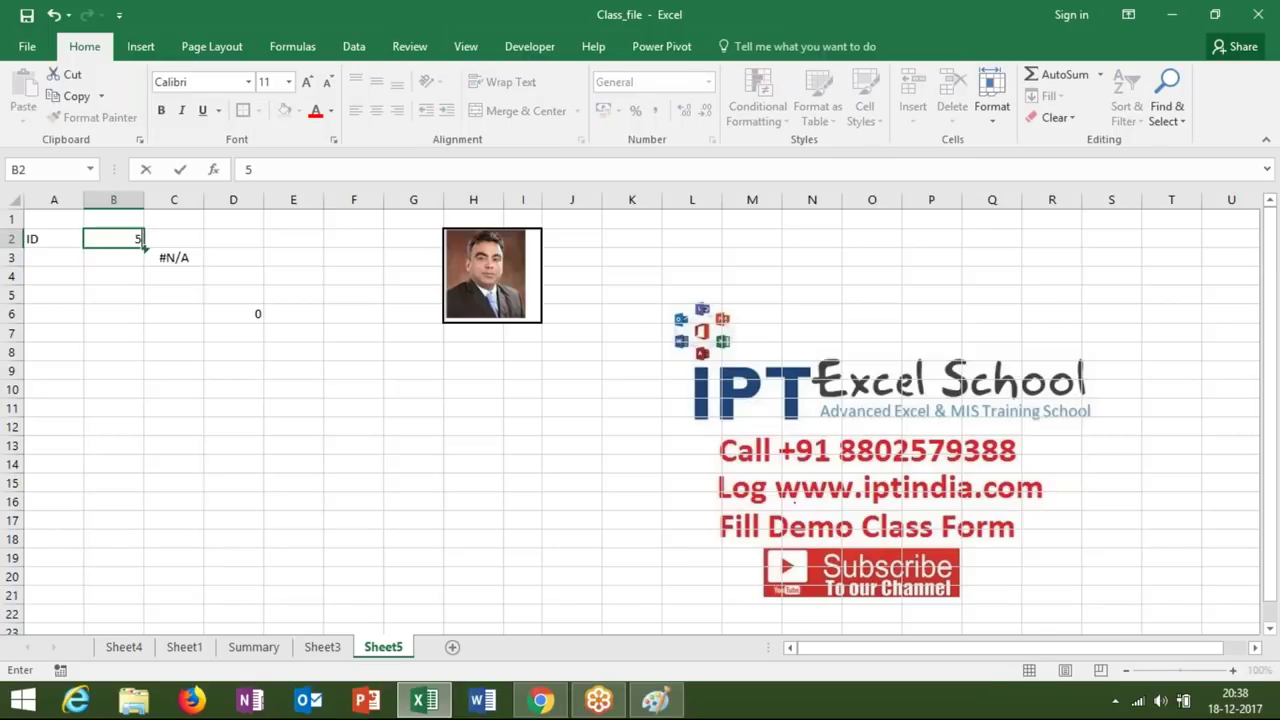
key(Return)
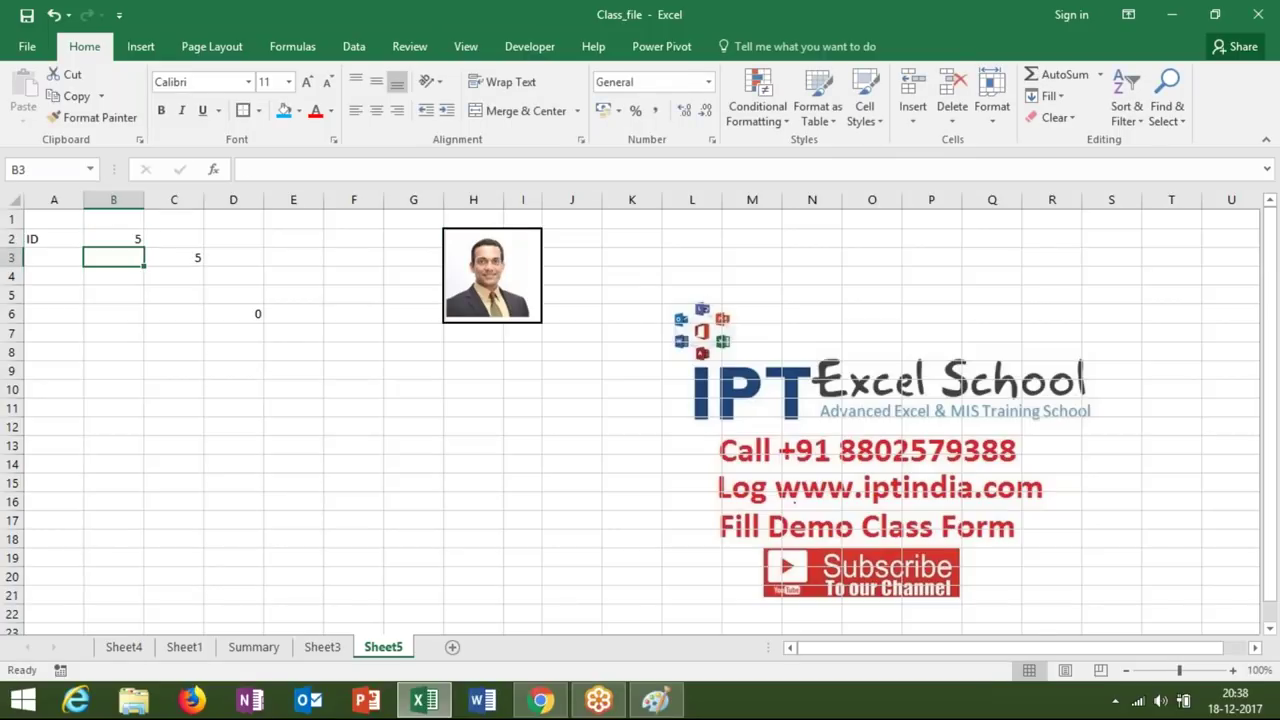
click(218, 351)
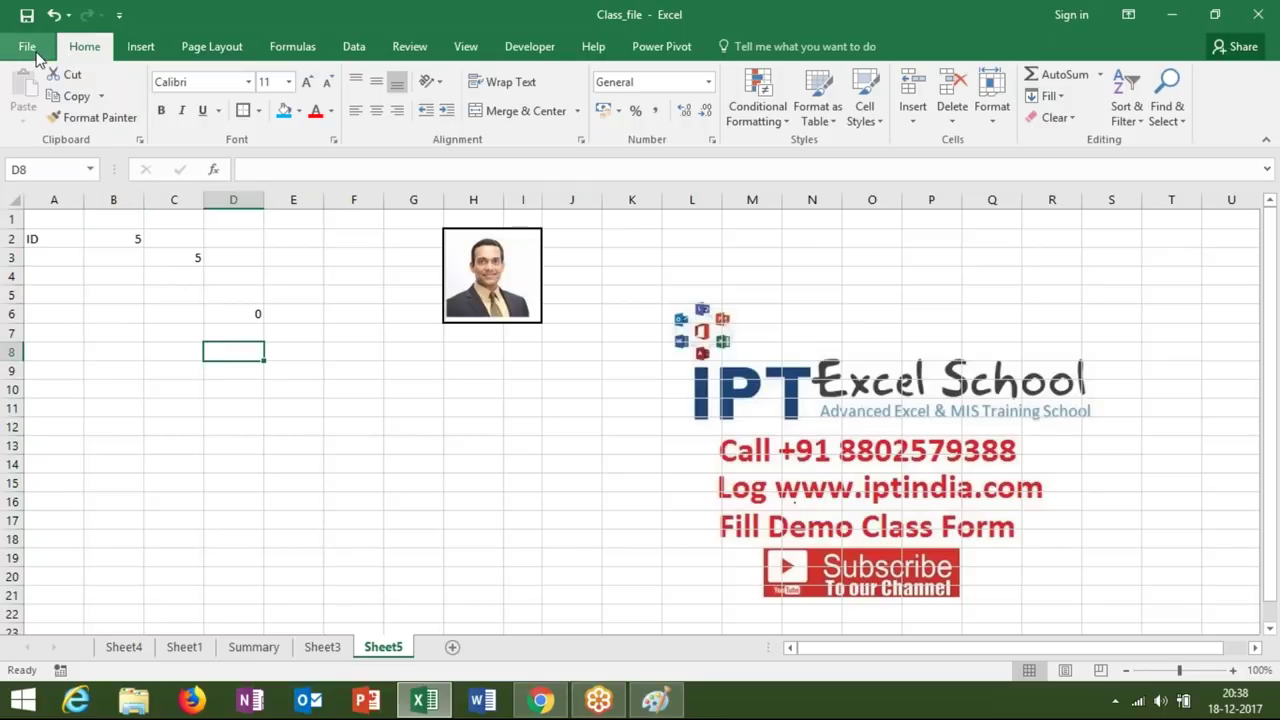
Choose Local Disk (D:) > NEW DVD > Excel 2016 as the Save As location.
click(30, 48)
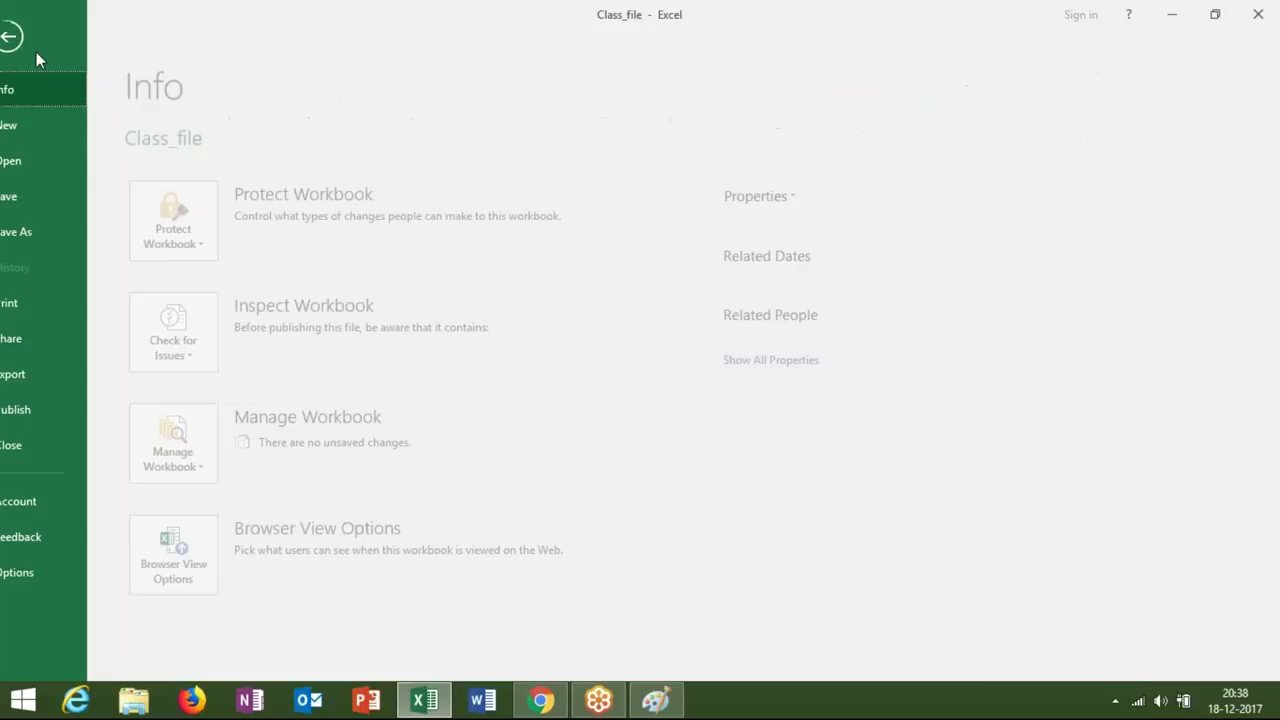
click(61, 237)
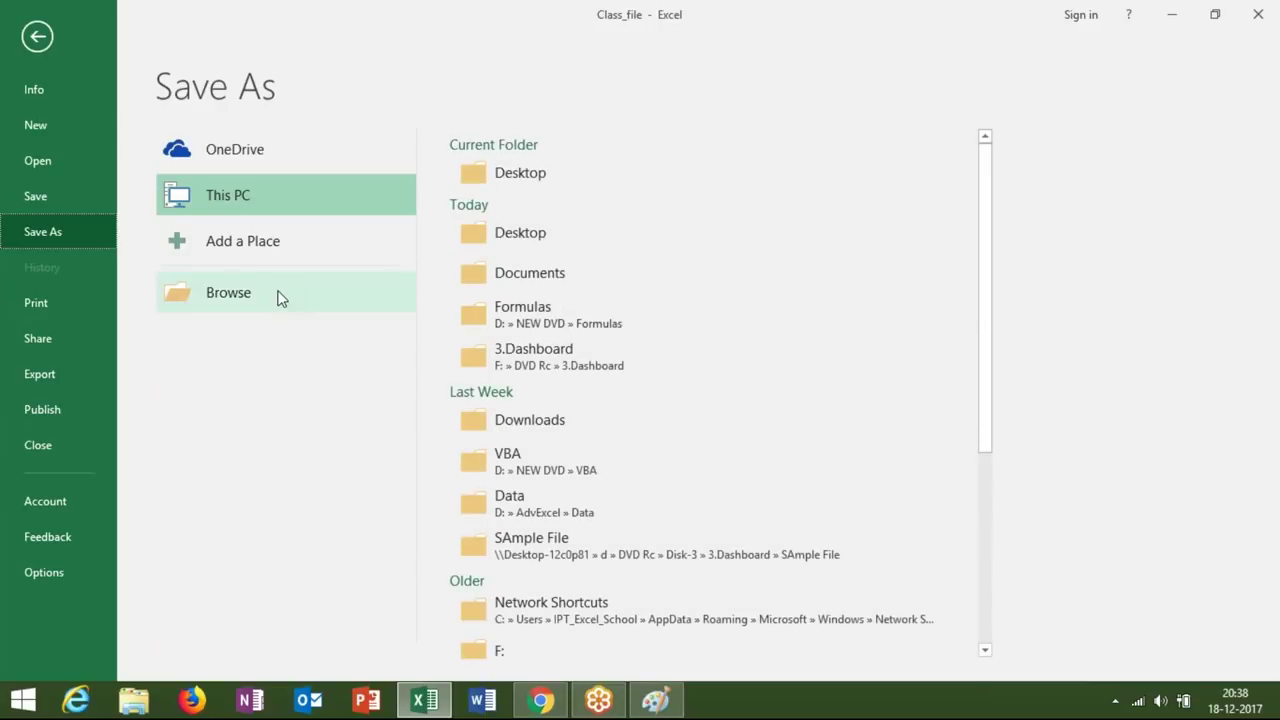
click(280, 294)
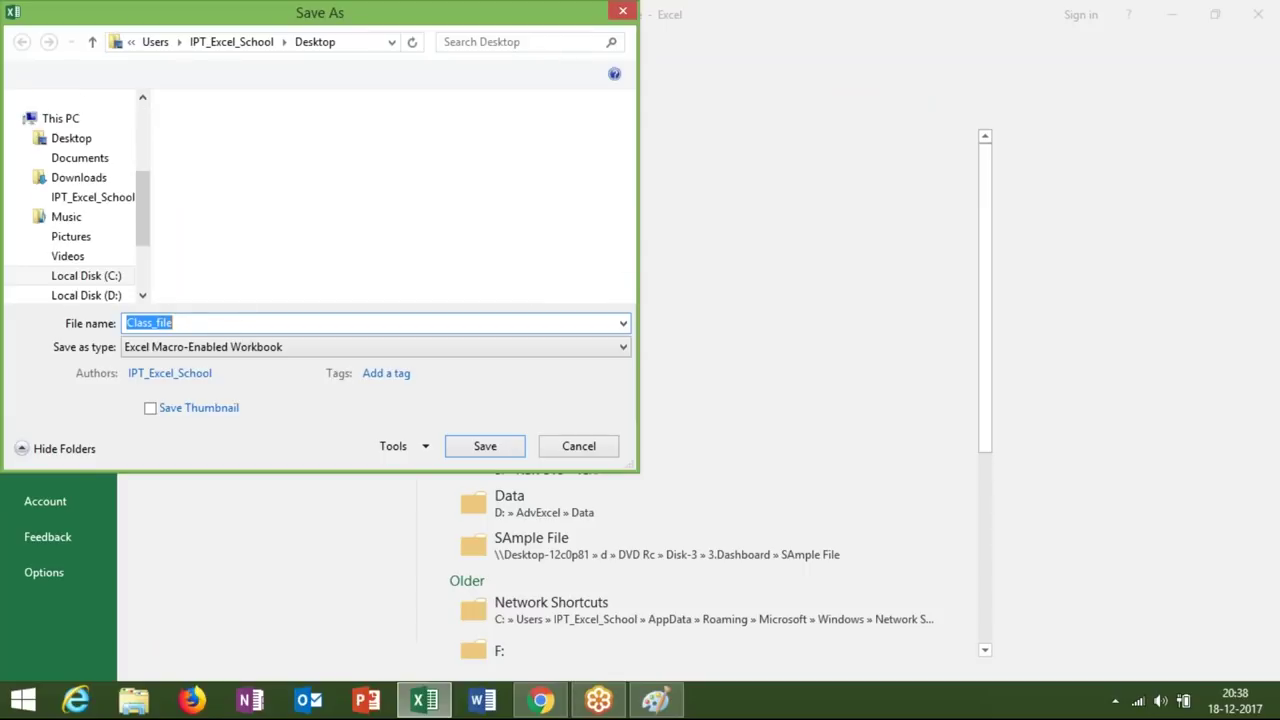
click(112, 258)
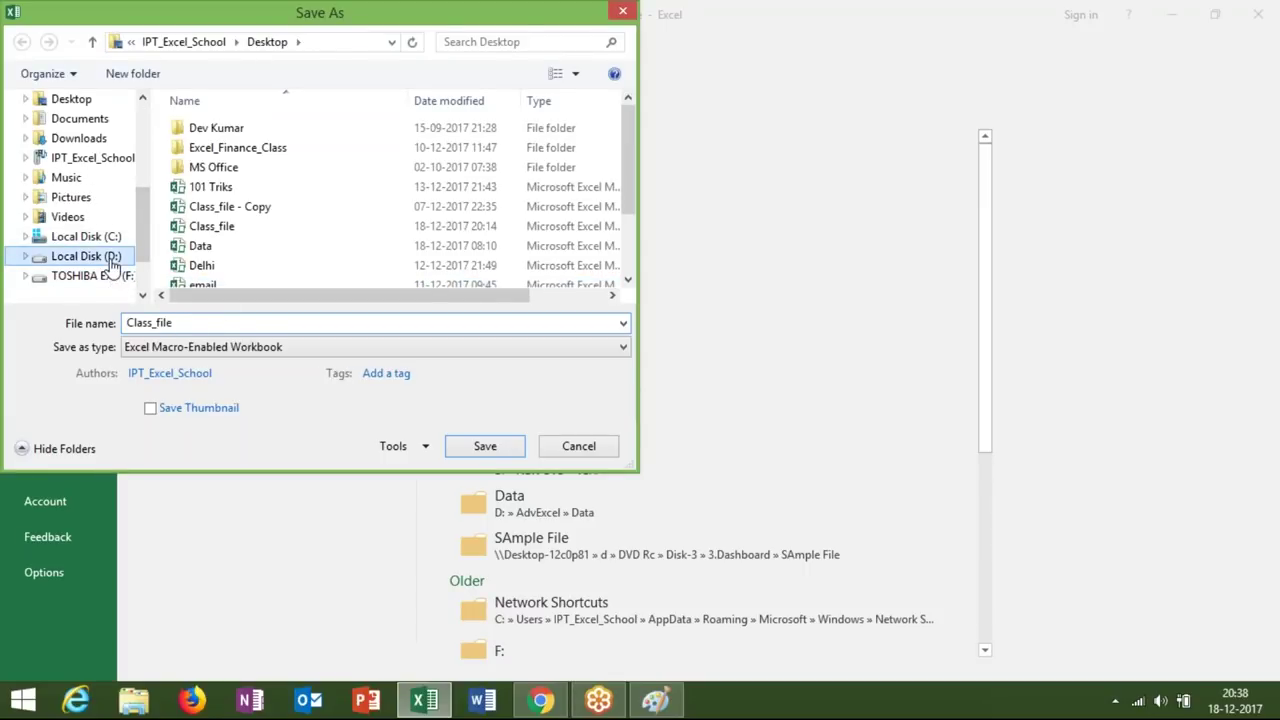
double_click(203, 248)
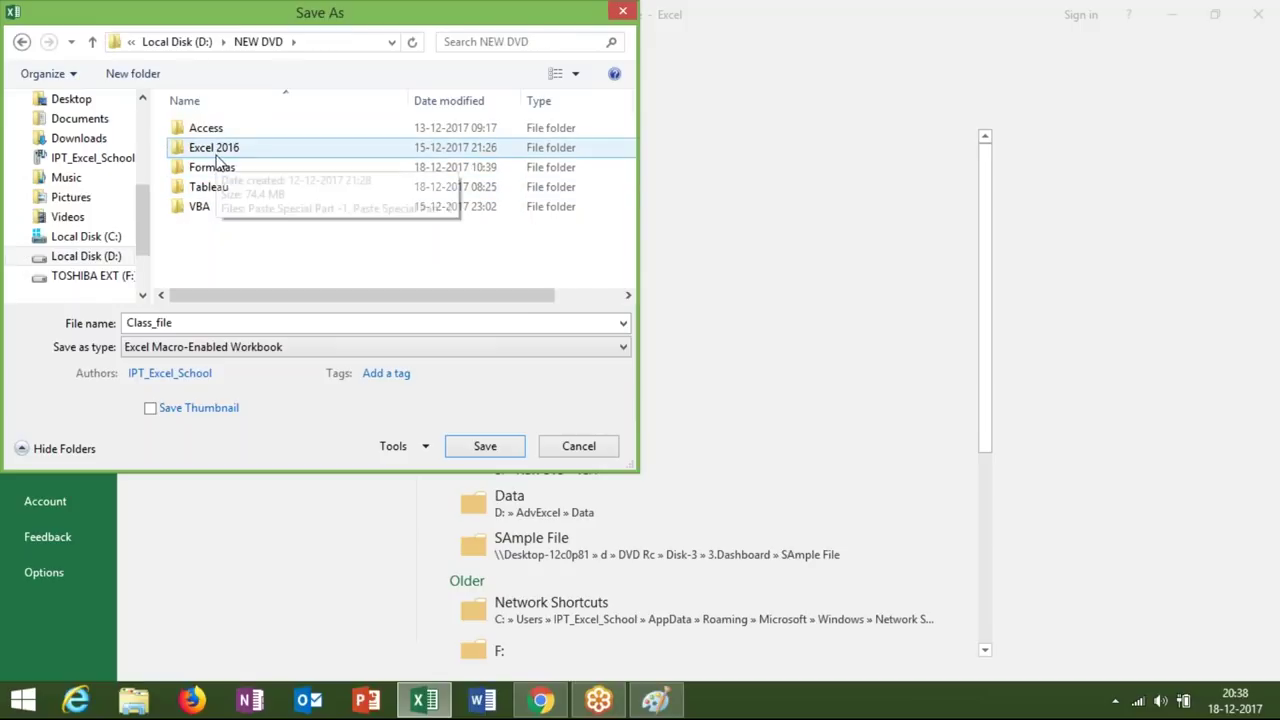
double_click(215, 150)
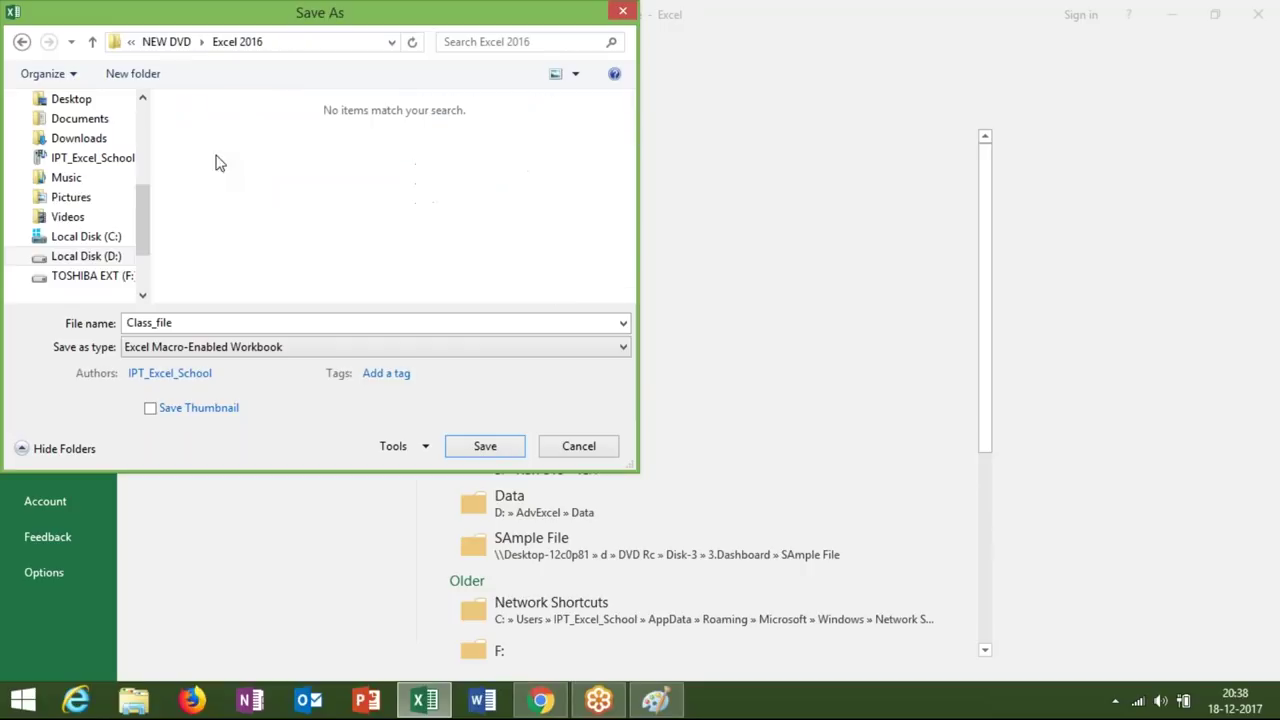
Save the workbook as 'Picture Loopup' and show the desktop.
double_click(190, 321)
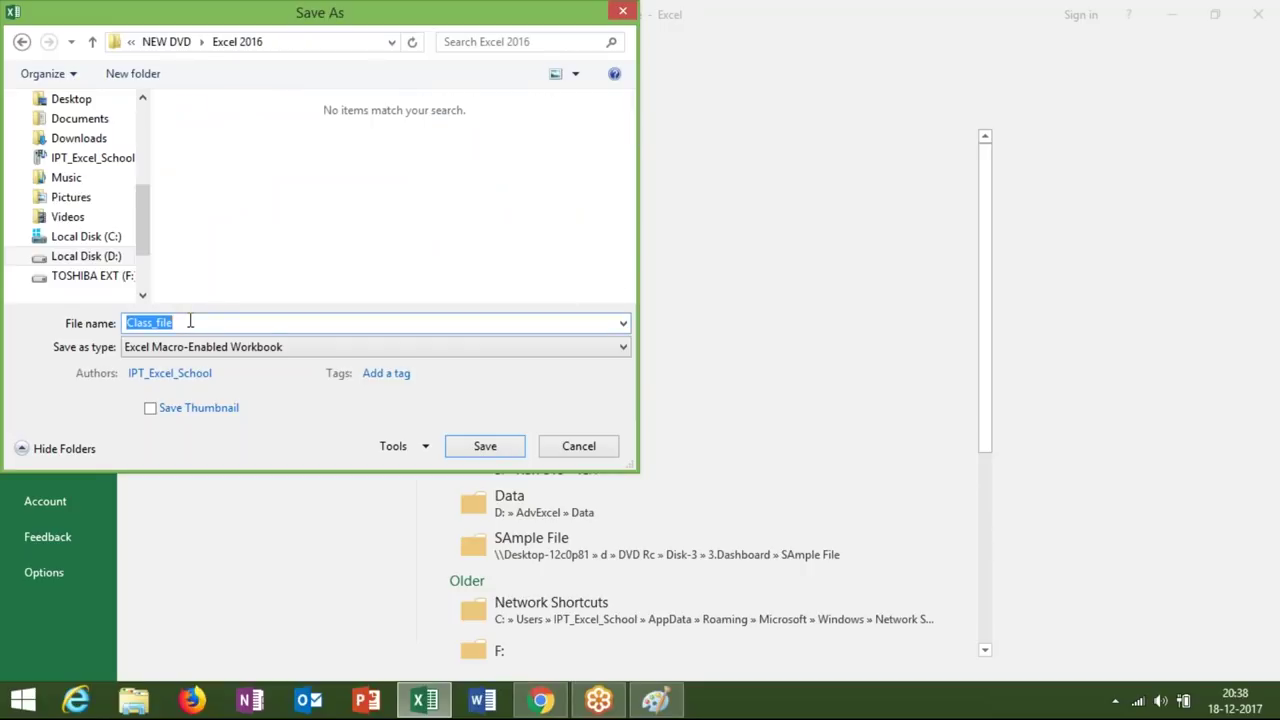
text(P)
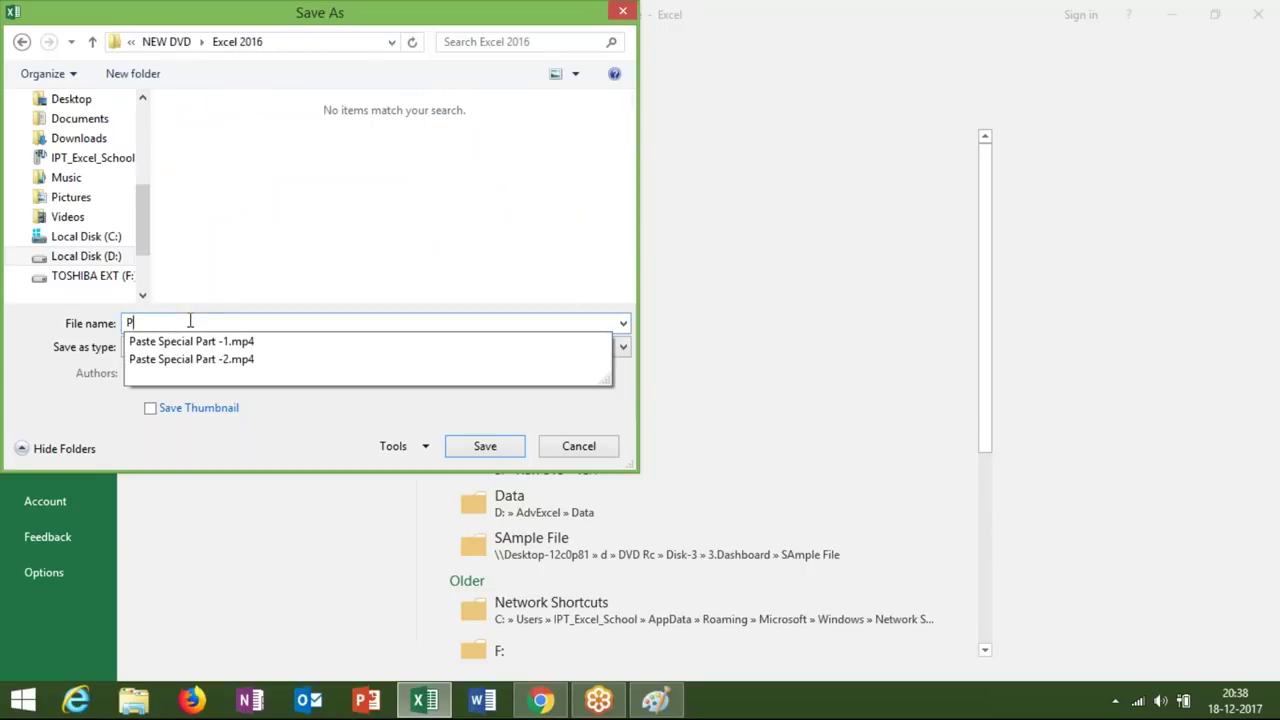
text(ict)
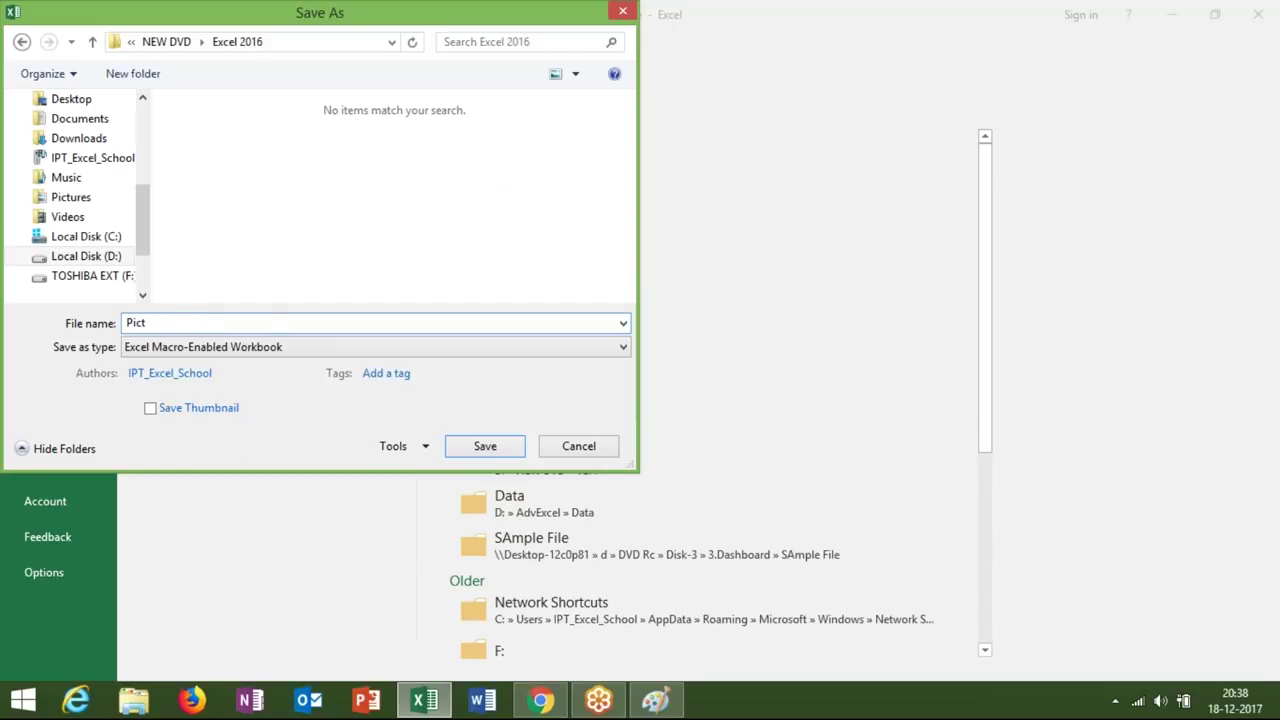
text(ure Loopup)
click(486, 448)
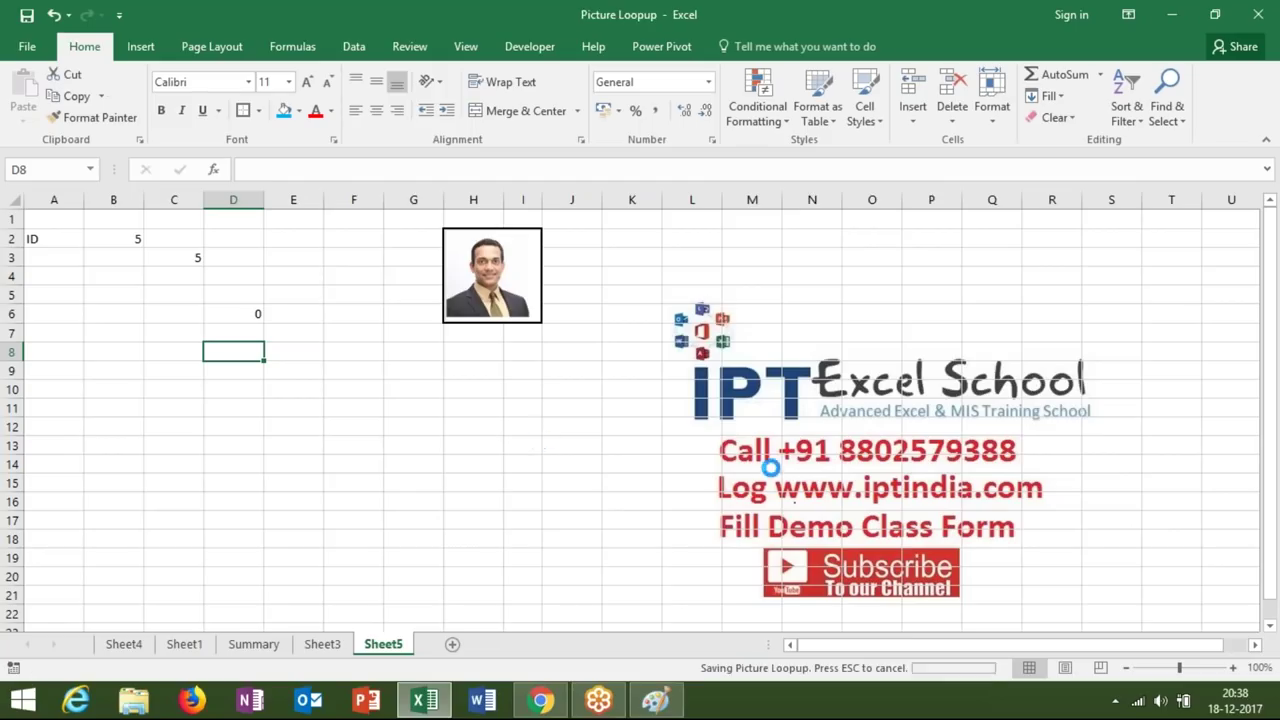
key(super+d)
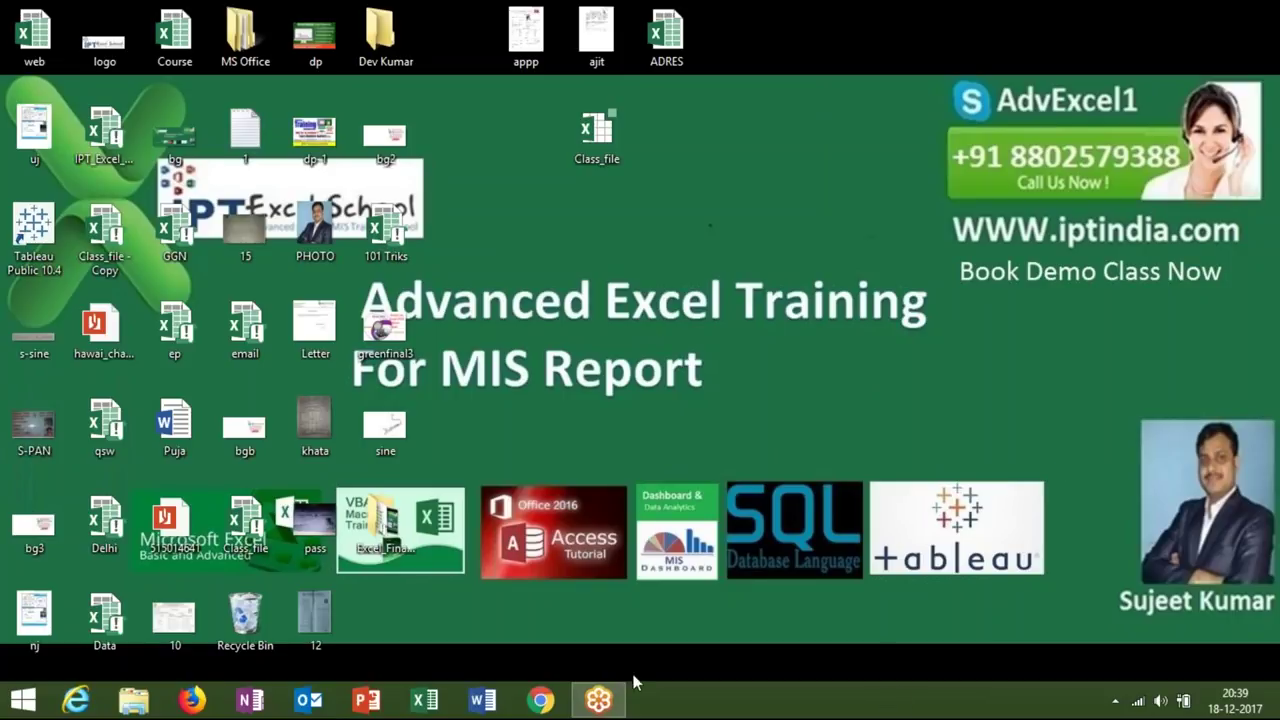
mouse_move(621, 693)
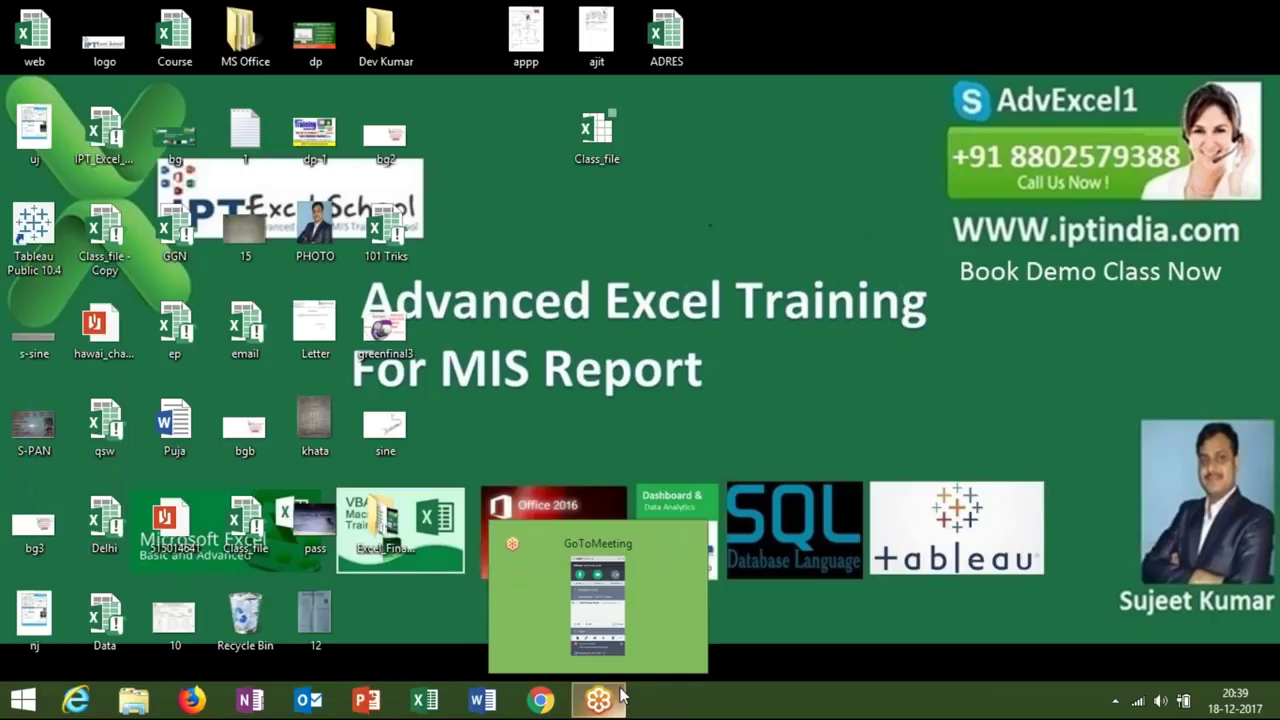